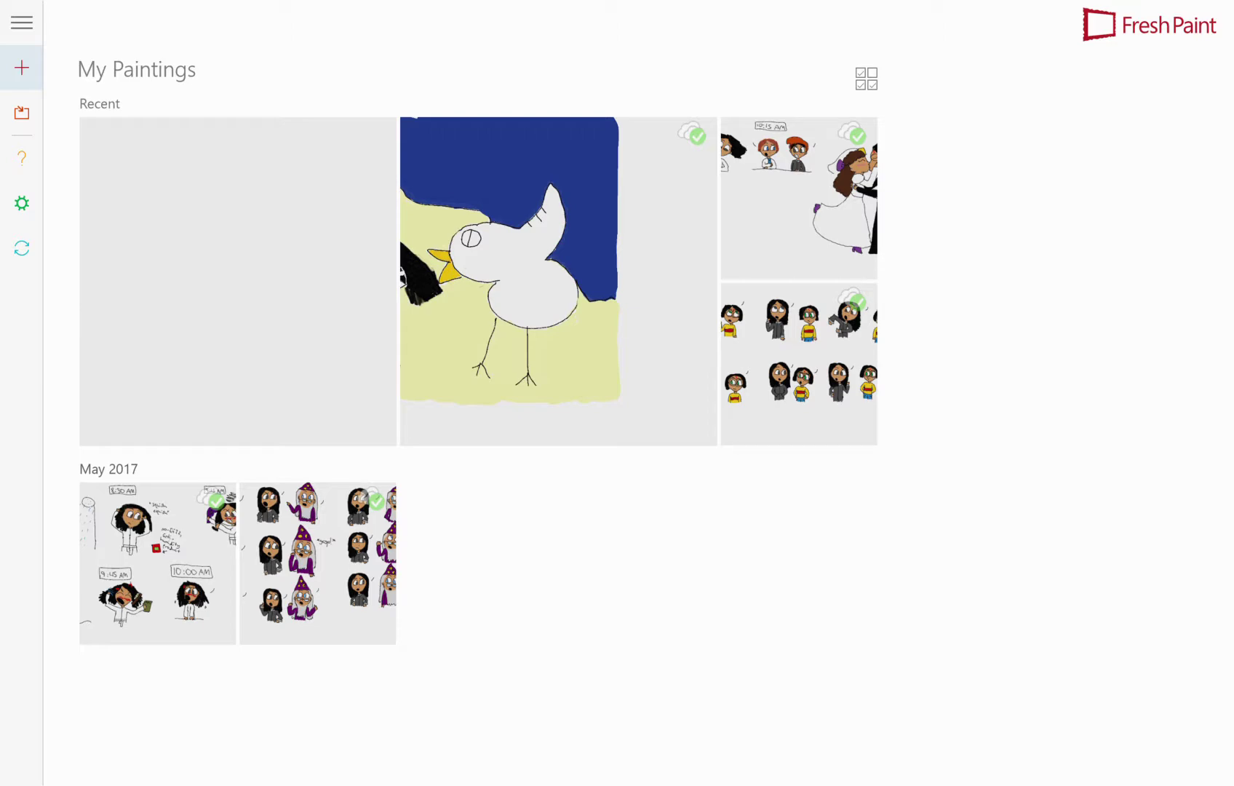
# Open the blank painting from the recent paintings.
pyautogui.click(238, 281)
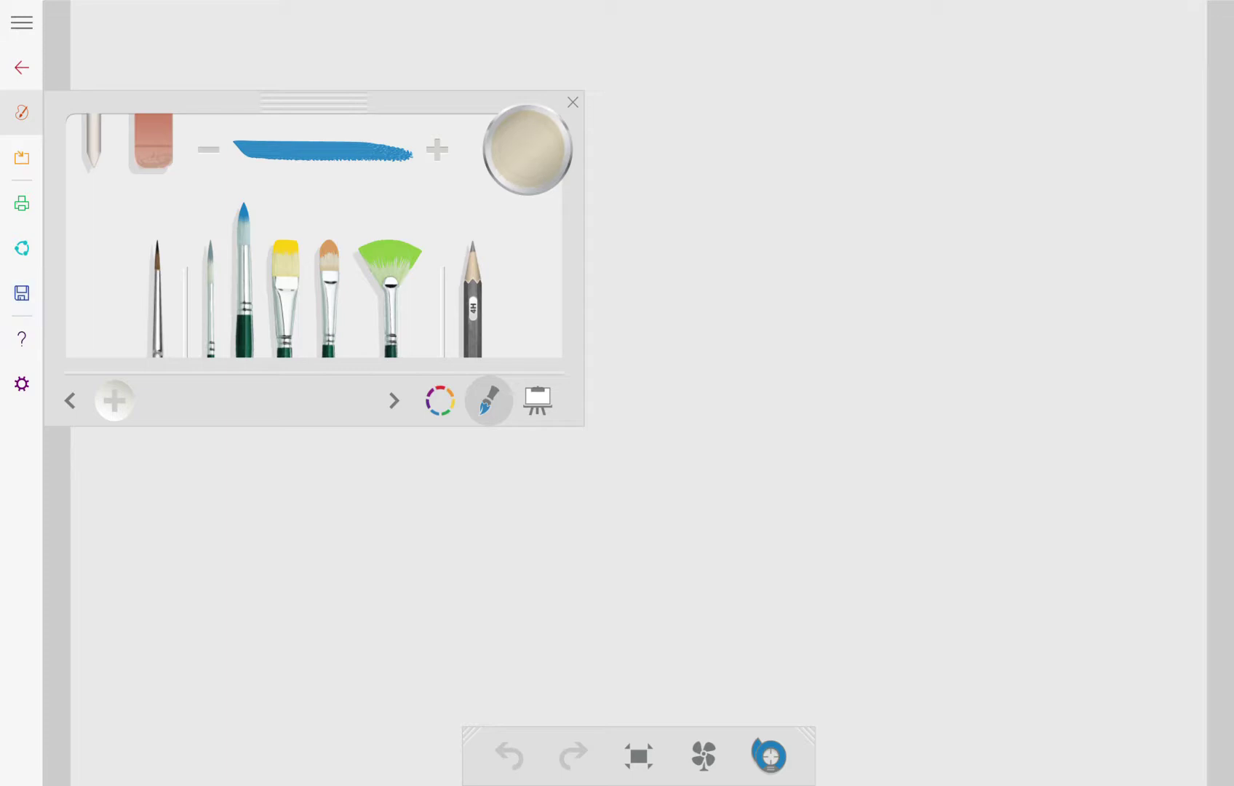
pyautogui.click(21, 68)
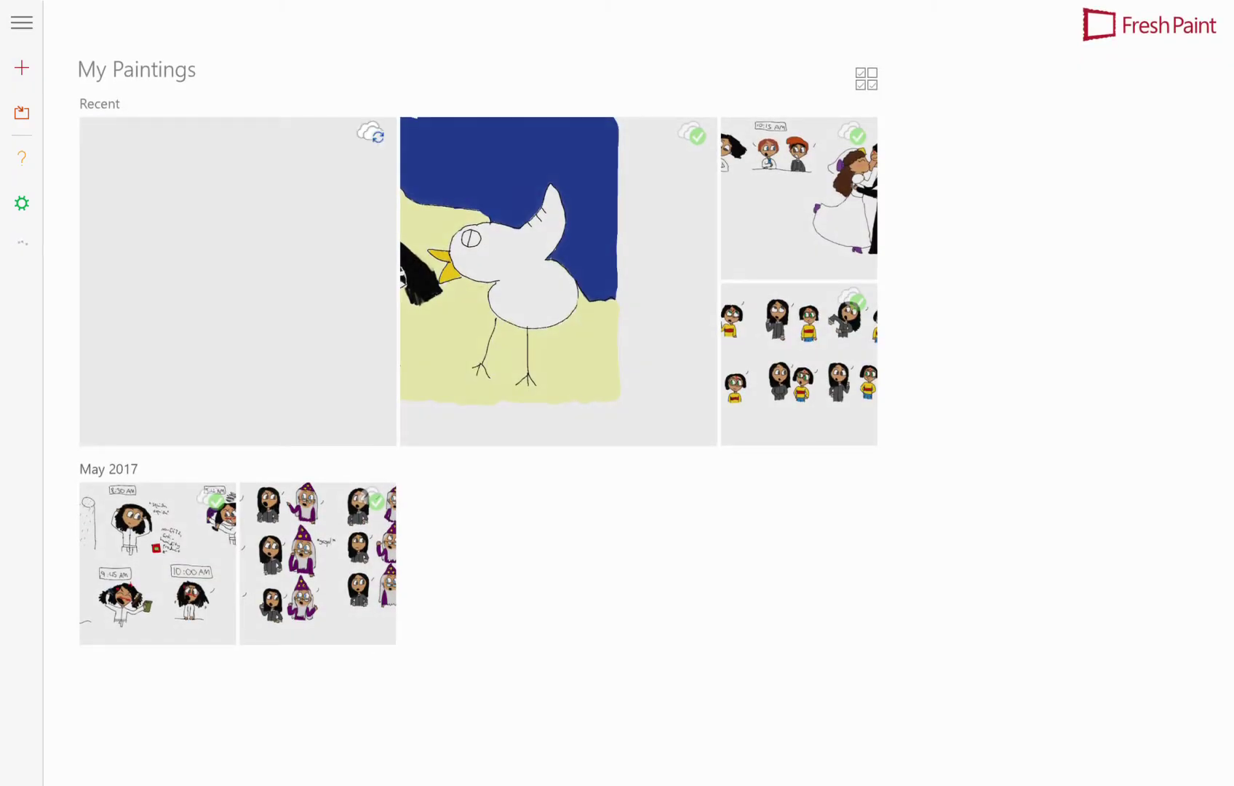
pyautogui.click(238, 282)
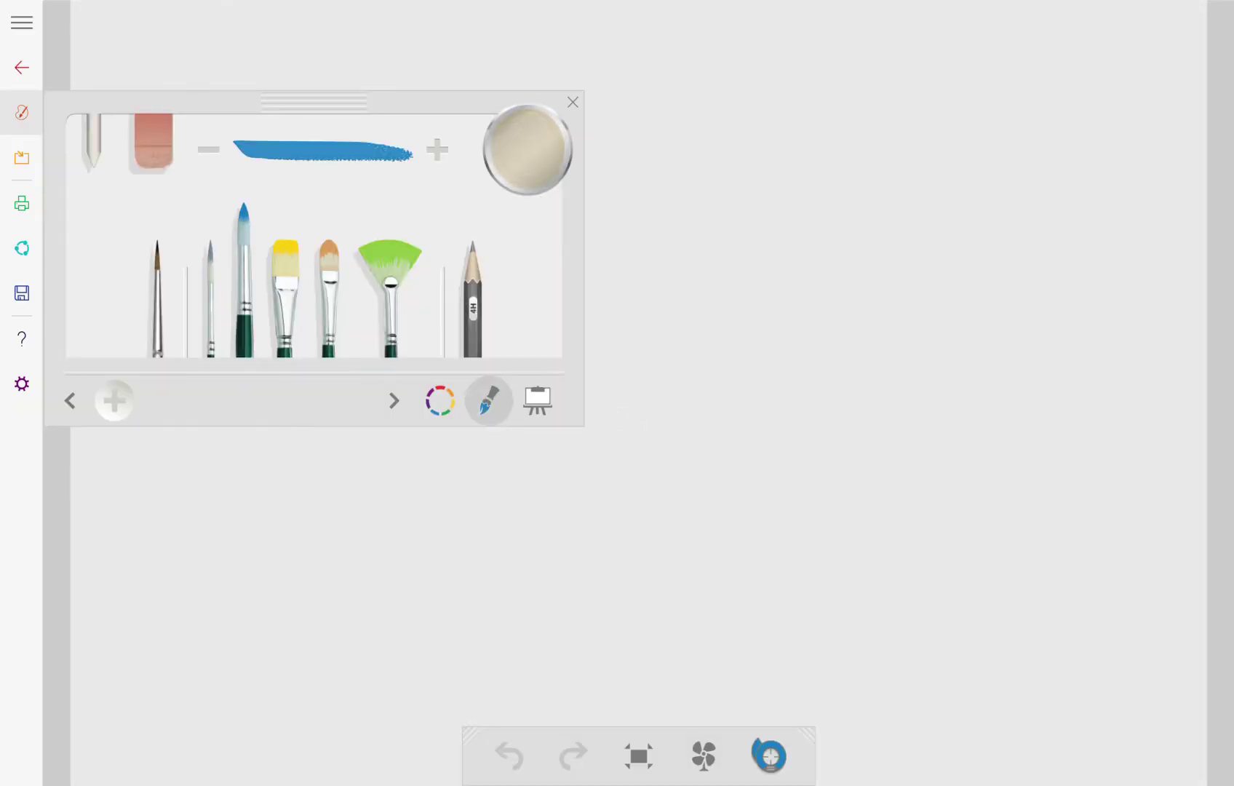
# Browse the photo library offered for image import and return to the blank canvas.
pyautogui.click(22, 158)
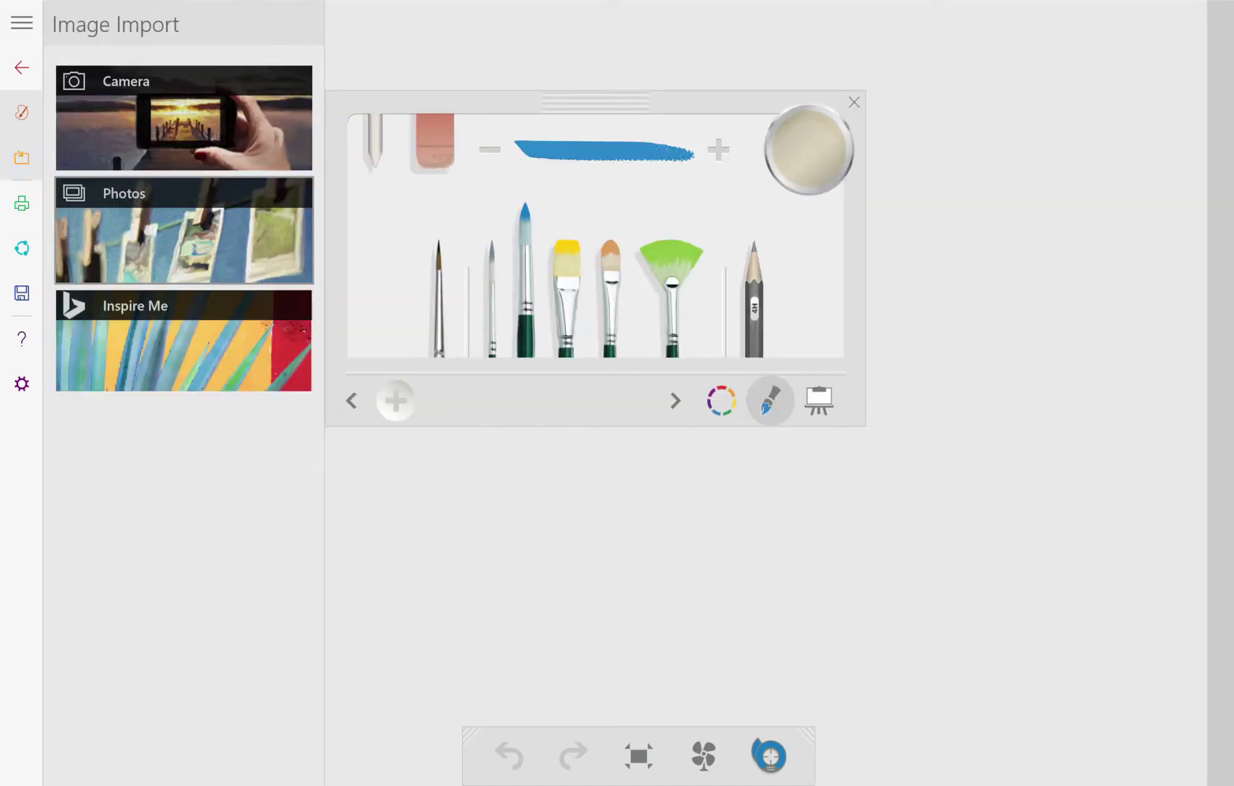
pyautogui.click(184, 230)
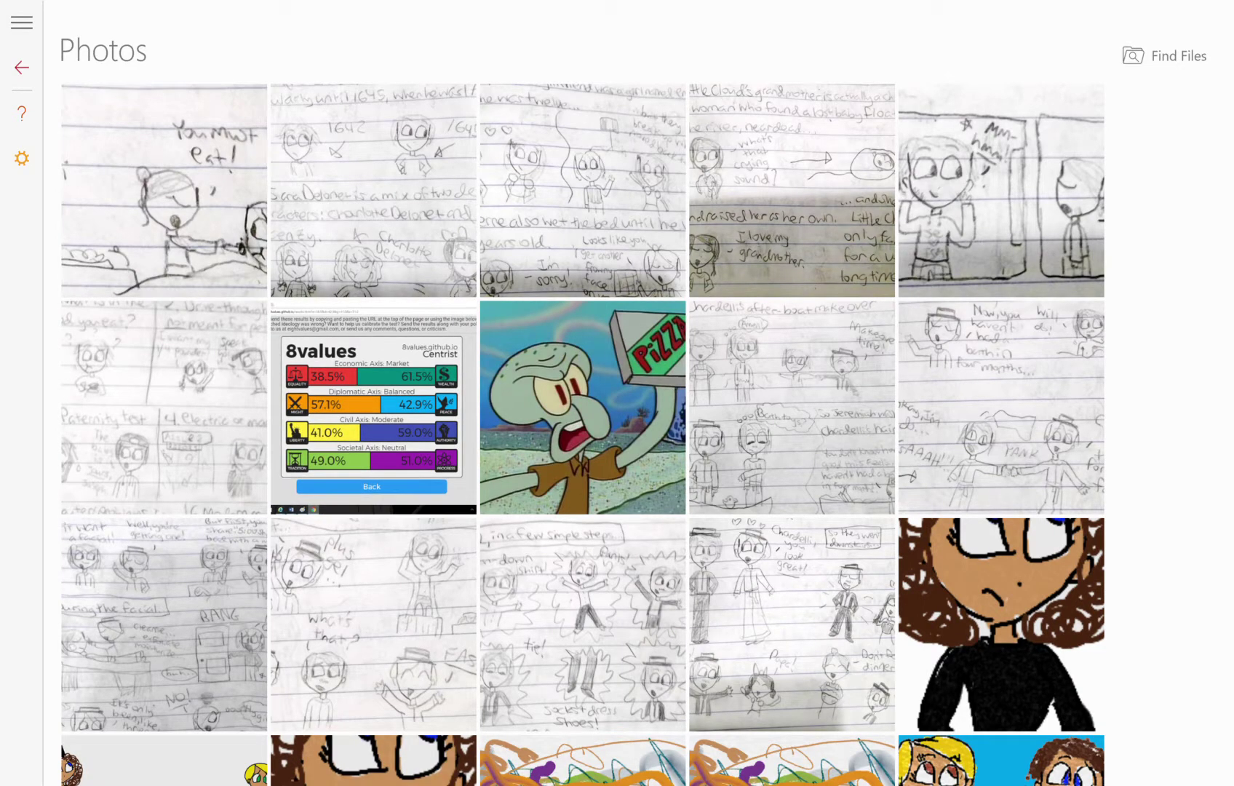
pyautogui.scroll(-20, 581, 434)
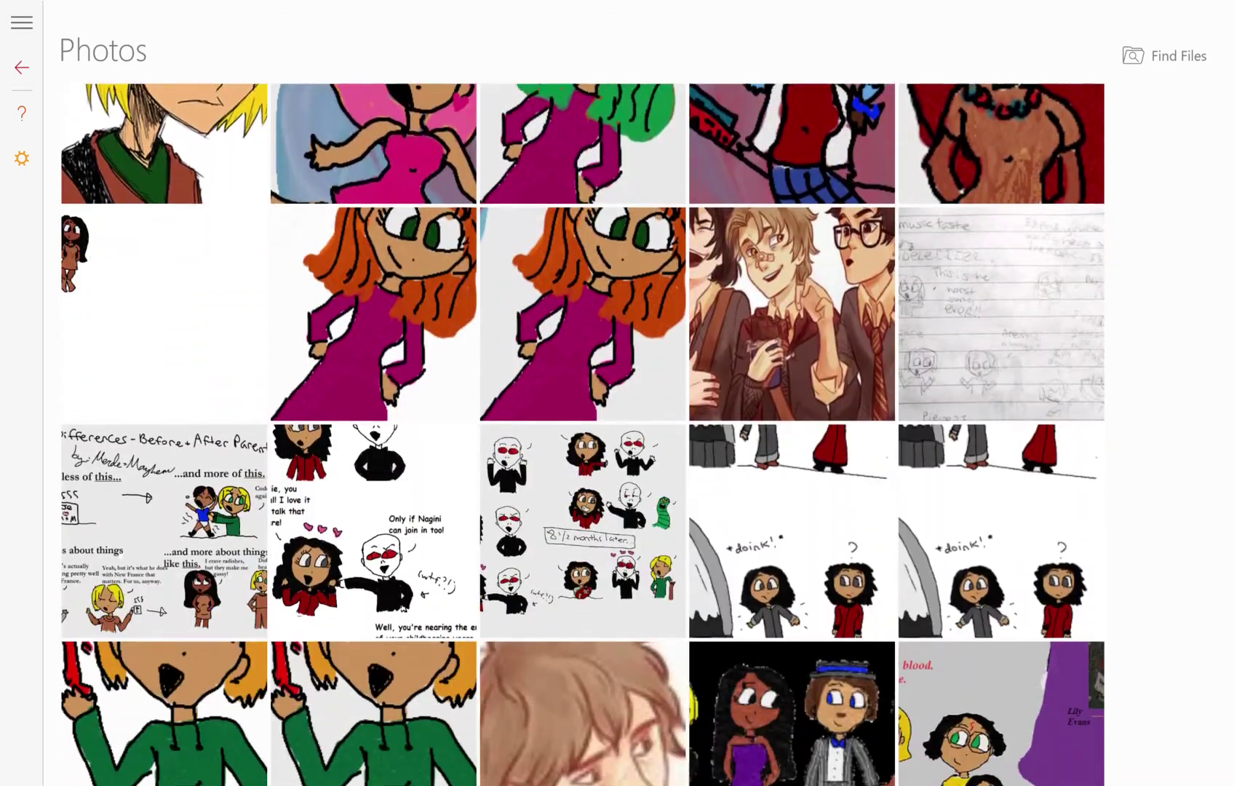
pyautogui.scroll(-3, 582, 434)
pyautogui.scroll(15, 582, 434)
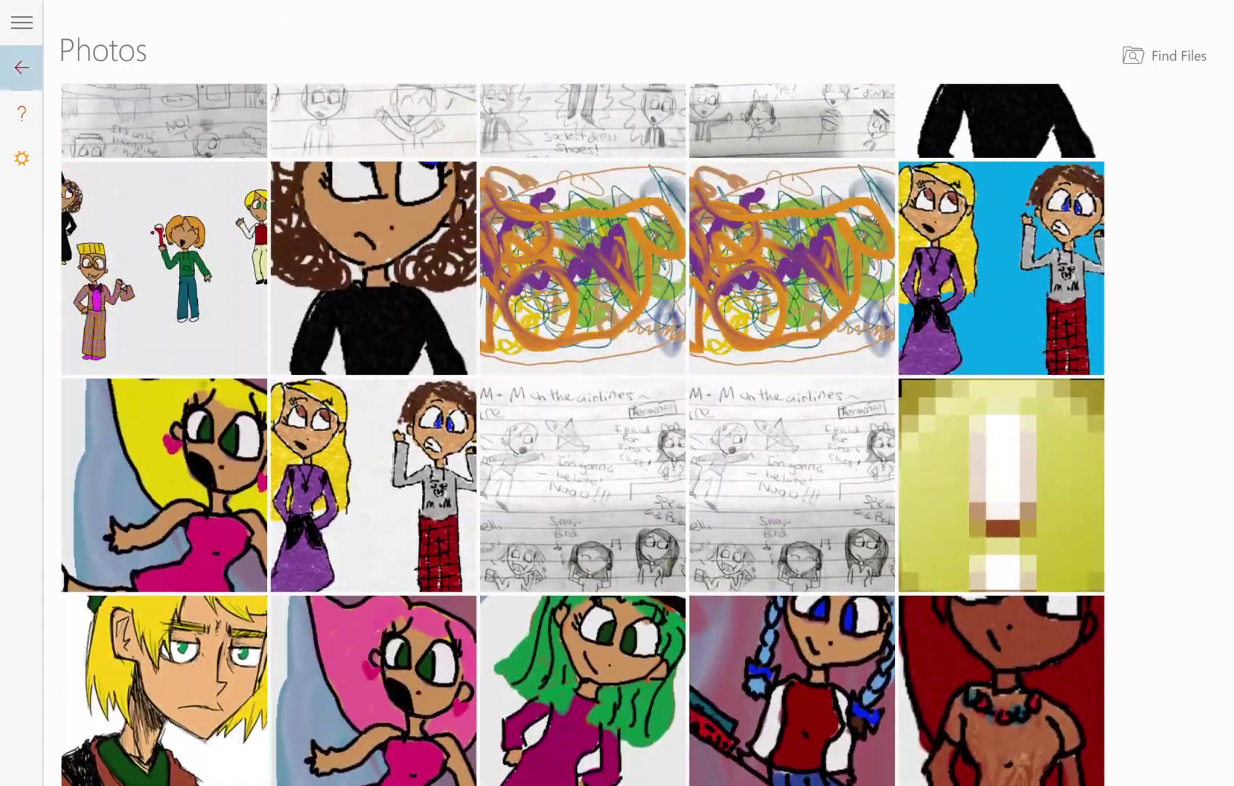
pyautogui.click(22, 68)
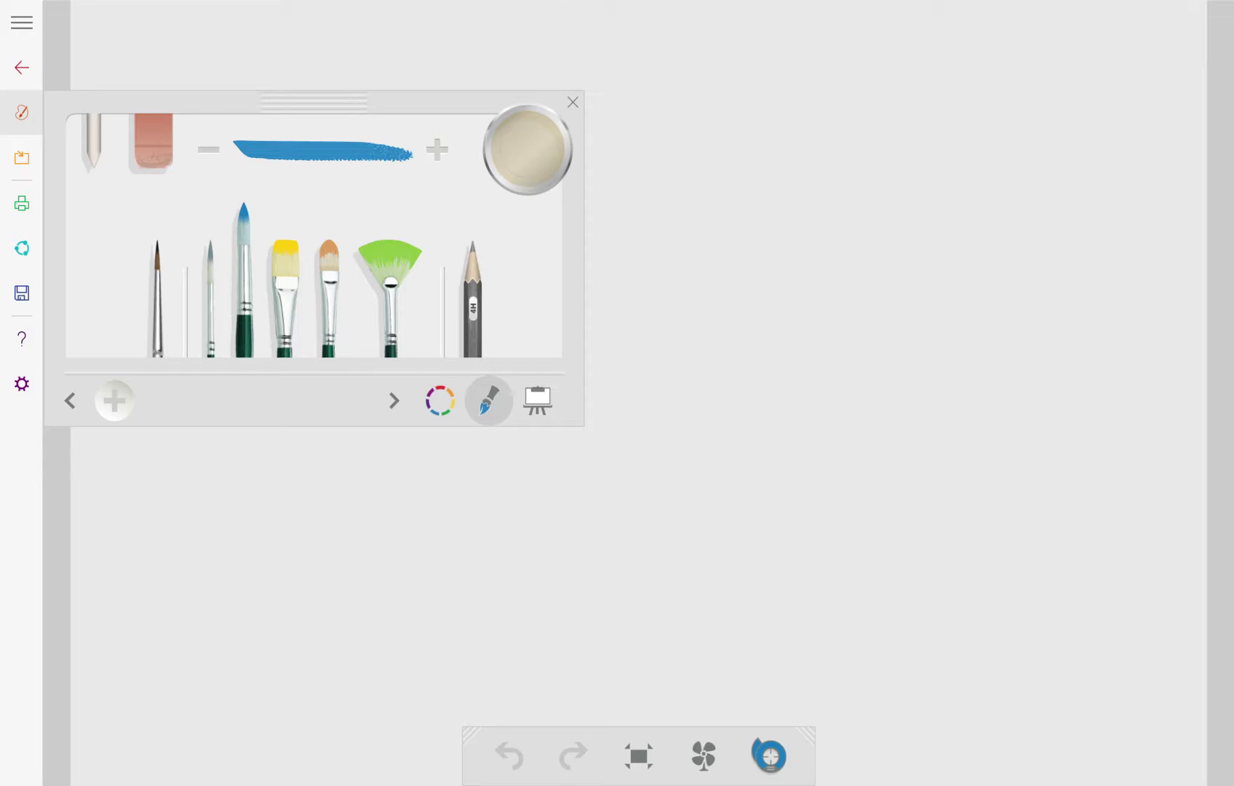
# Move the tool palette toward the right half of the canvas and select the fan brush.
pyautogui.moveTo(314, 102)
pyautogui.mouseDown()
pyautogui.moveTo(680, 173)
pyautogui.moveTo(870, 259)
pyautogui.mouseUp()
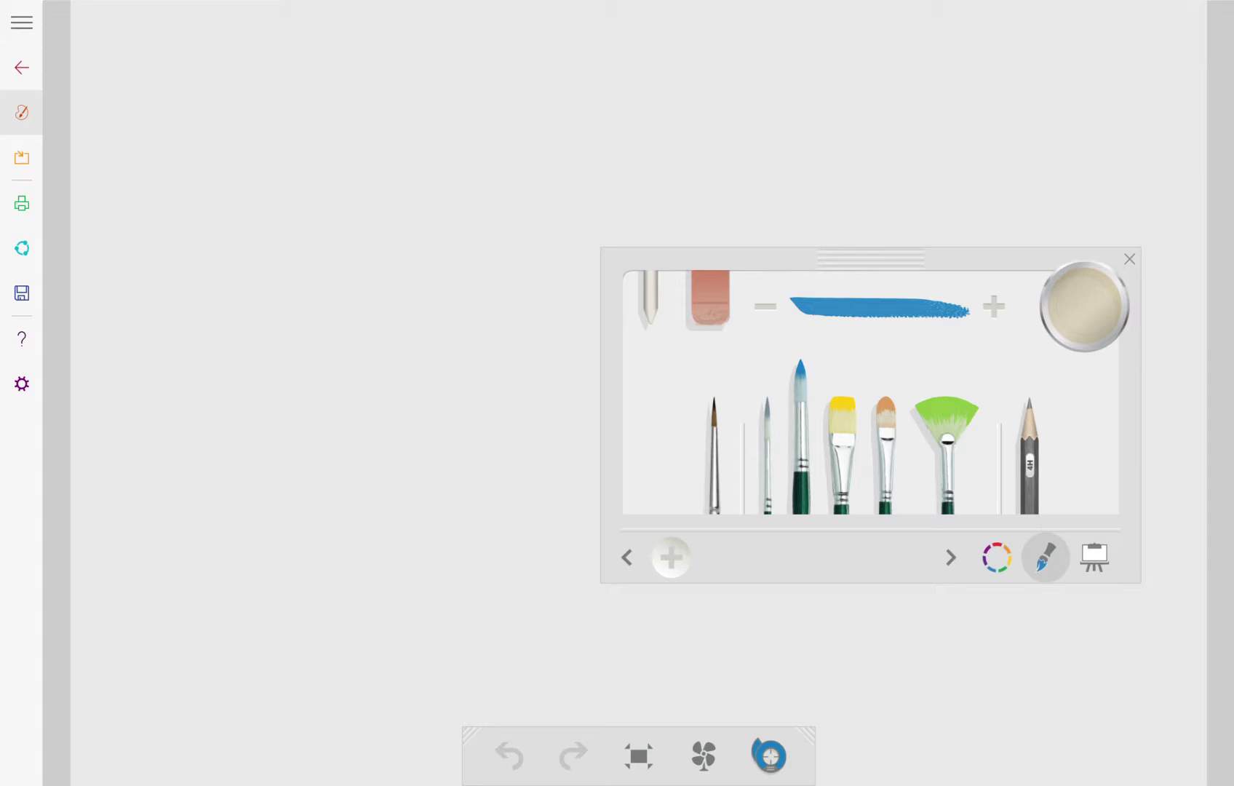
pyautogui.click(945, 392)
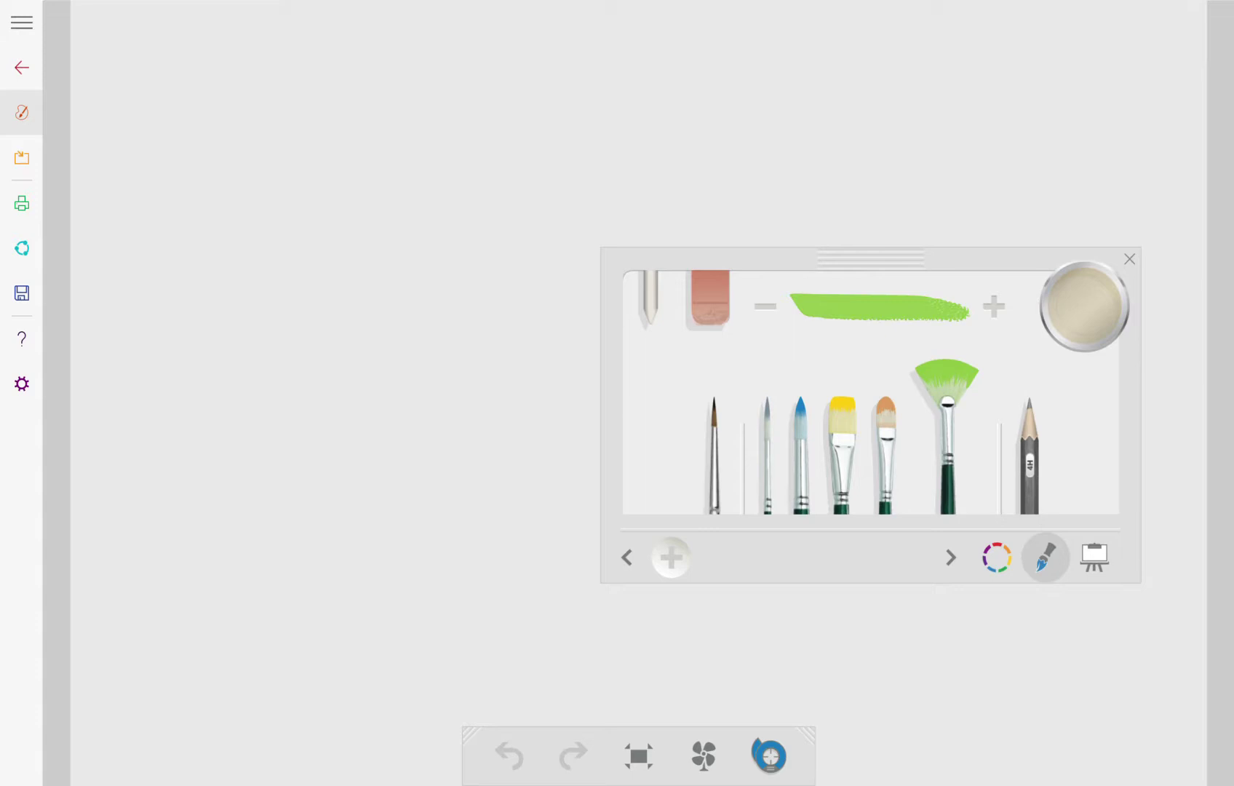
# Paint overlapping green fan-brush strokes in the upper-left area of the canvas.
pyautogui.moveTo(185, 58)
pyautogui.mouseDown()
pyautogui.moveTo(193, 262)
pyautogui.moveTo(243, 396)
pyautogui.mouseUp()
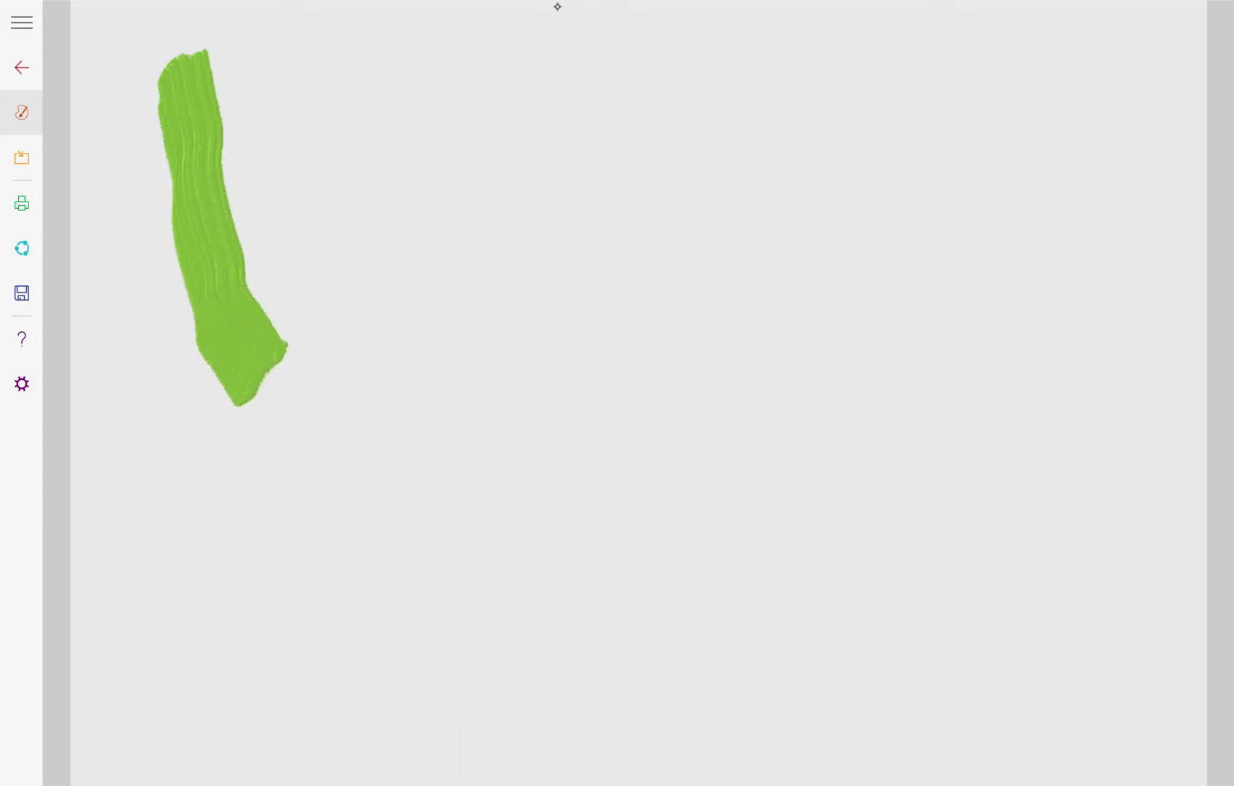
pyautogui.moveTo(269, 91); pyautogui.dragTo(251, 393)
pyautogui.moveTo(306, 124); pyautogui.dragTo(333, 367)
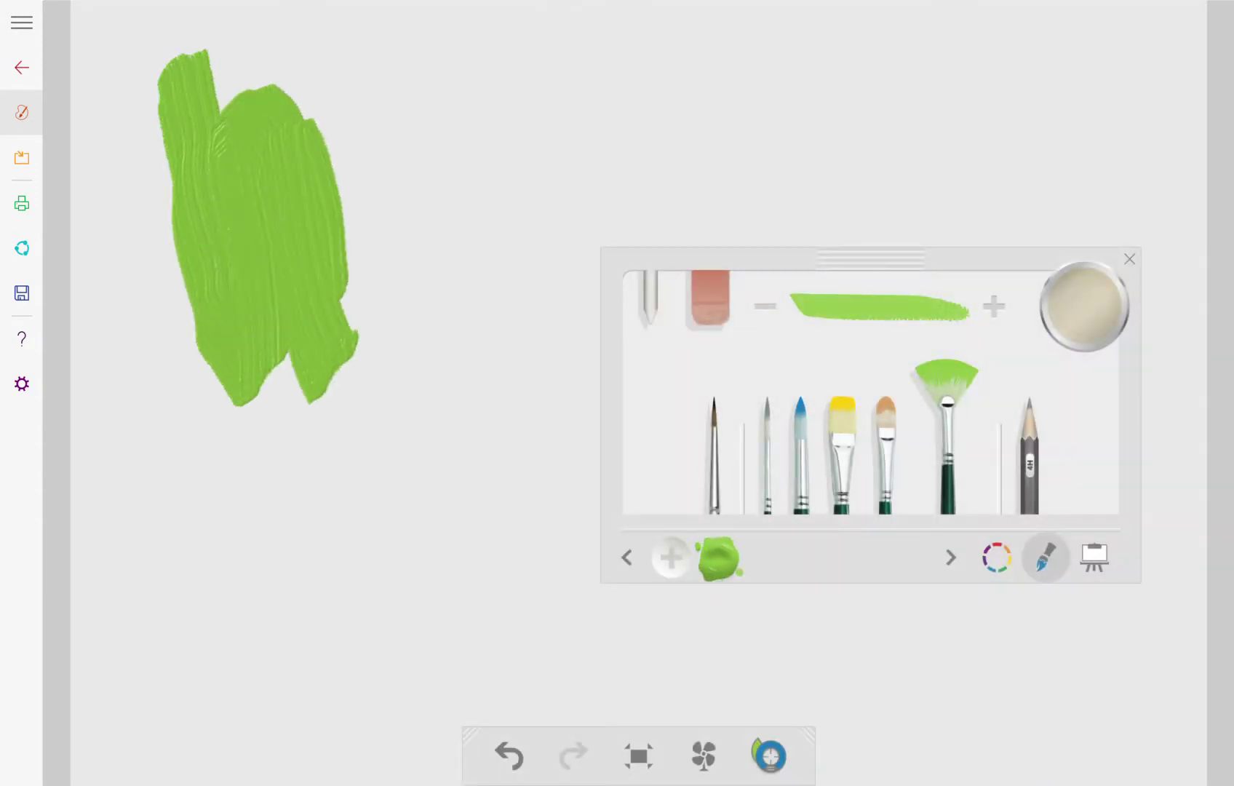
# Choose bright blue paint and swirl it over the wet green patch.
pyautogui.click(996, 558)
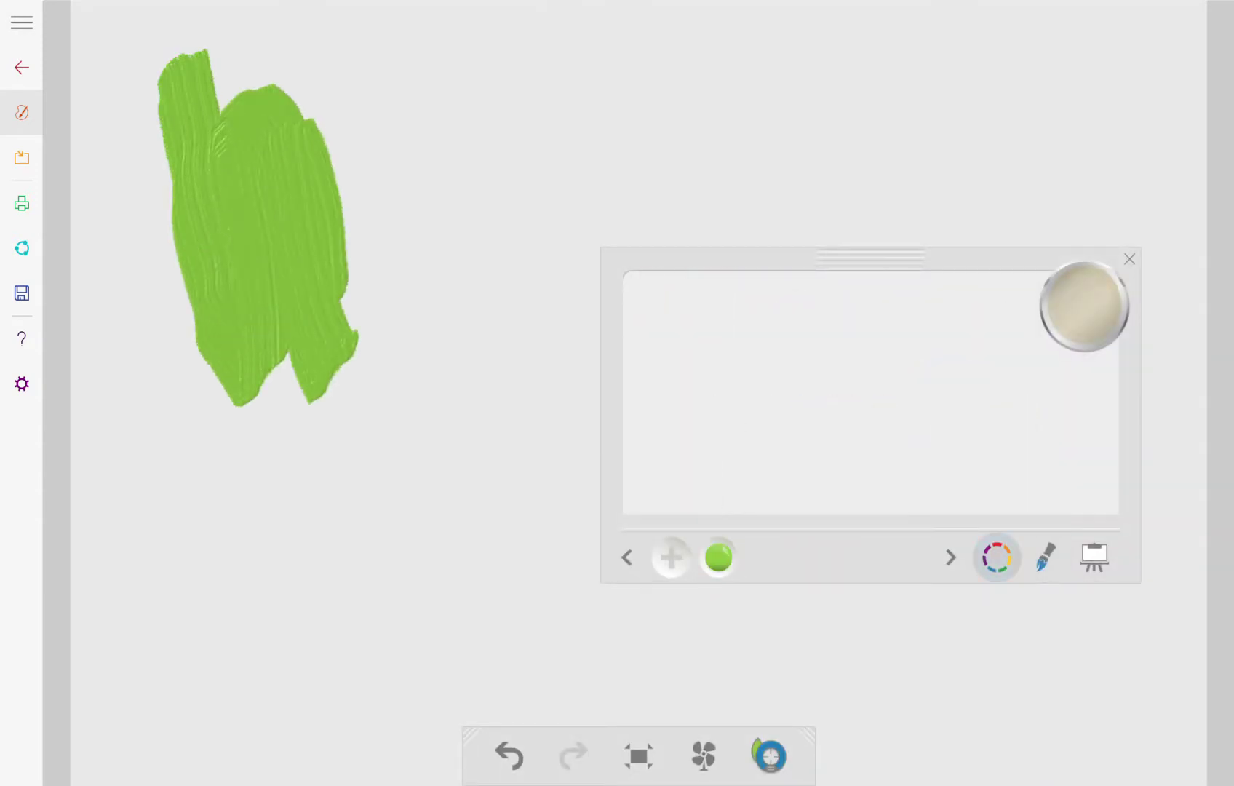
pyautogui.click(928, 392)
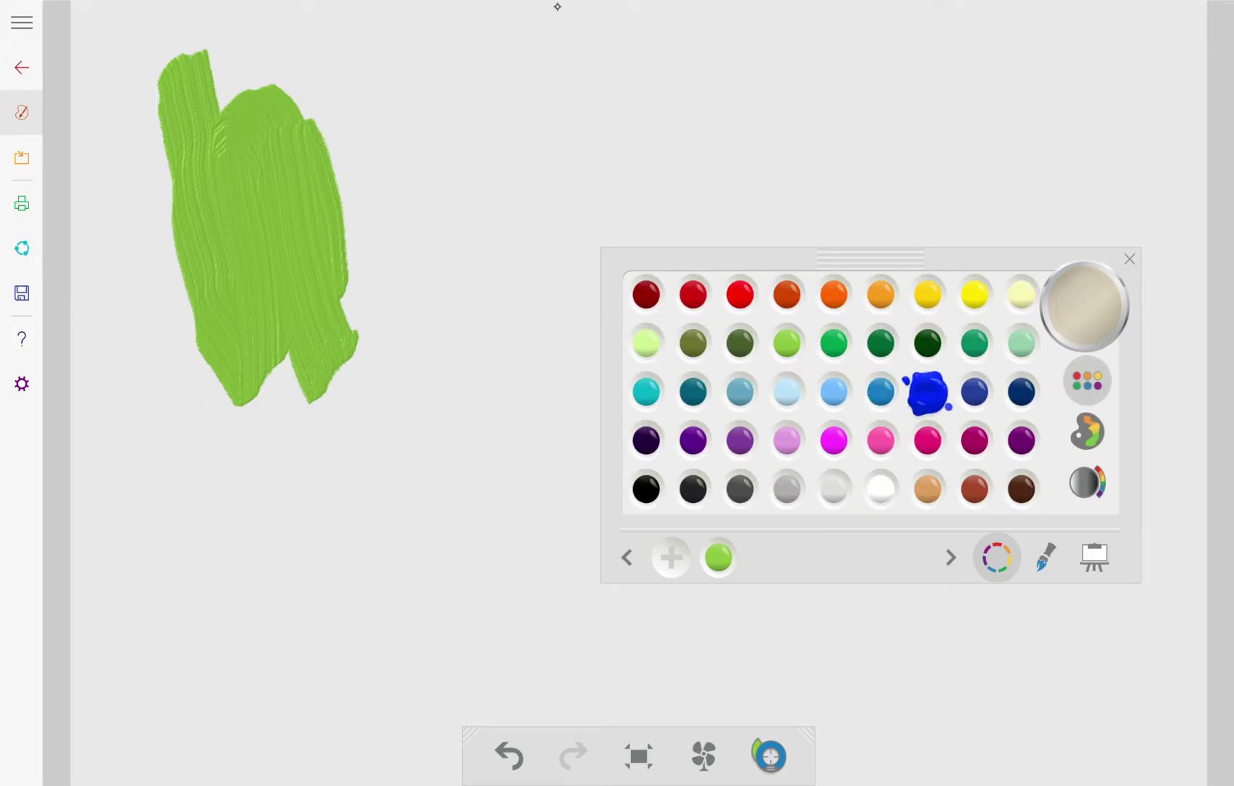
pyautogui.moveTo(305, 110)
pyautogui.mouseDown()
pyautogui.moveTo(351, 319)
pyautogui.moveTo(305, 73)
pyautogui.moveTo(327, 378)
pyautogui.mouseUp()
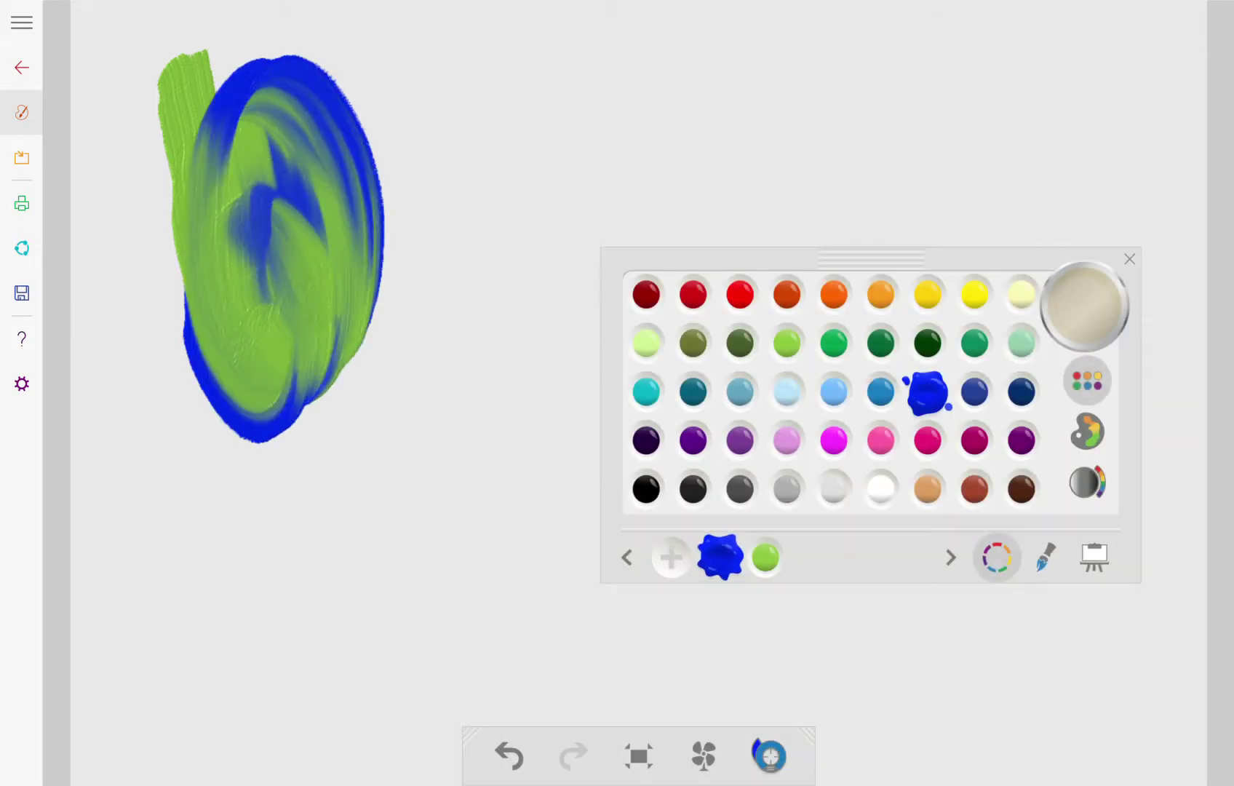
# Blend pink paint into the green and blue patch and cover it with broad pink strokes.
pyautogui.moveTo(254, 156)
pyautogui.mouseDown()
pyautogui.moveTo(291, 175)
pyautogui.moveTo(305, 291)
pyautogui.moveTo(160, 327)
pyautogui.moveTo(334, 363)
pyautogui.mouseUp()
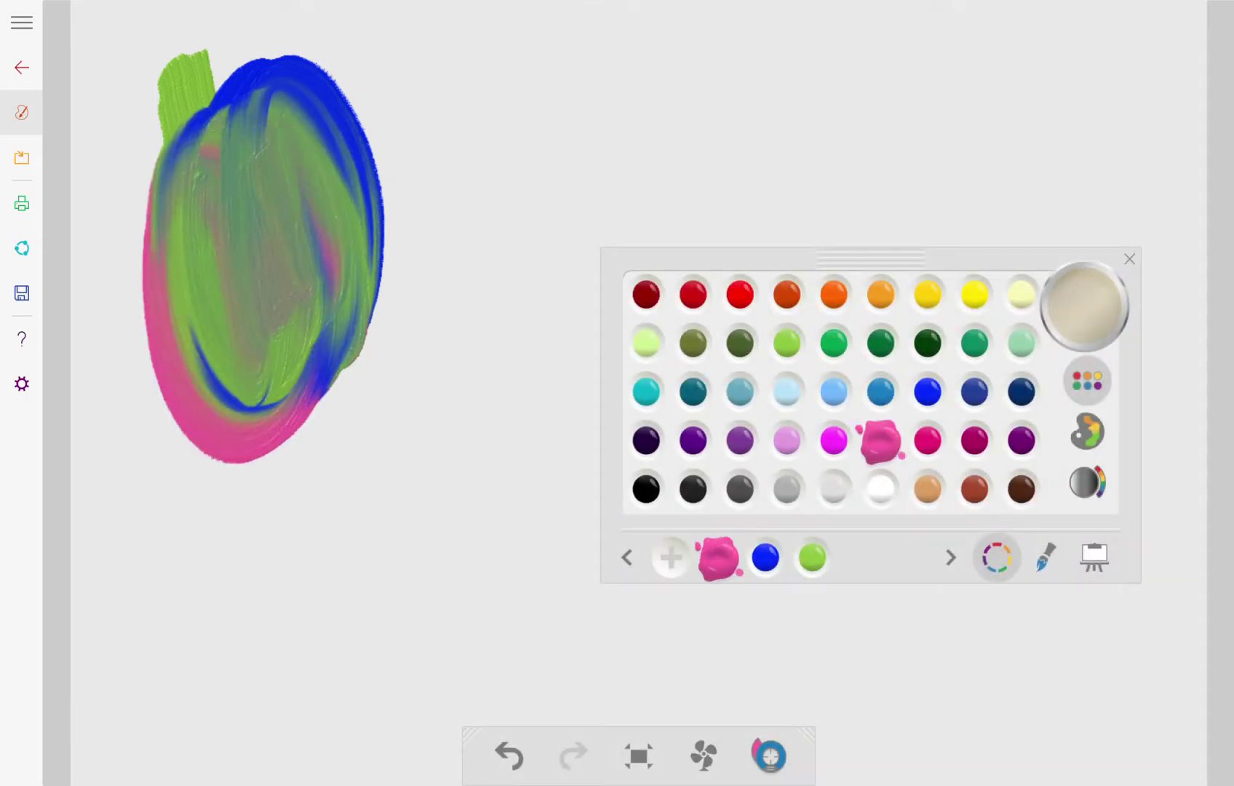
pyautogui.moveTo(171, 134)
pyautogui.mouseDown()
pyautogui.moveTo(357, 298)
pyautogui.moveTo(197, 291)
pyautogui.moveTo(320, 134)
pyautogui.moveTo(251, 44)
pyautogui.mouseUp()
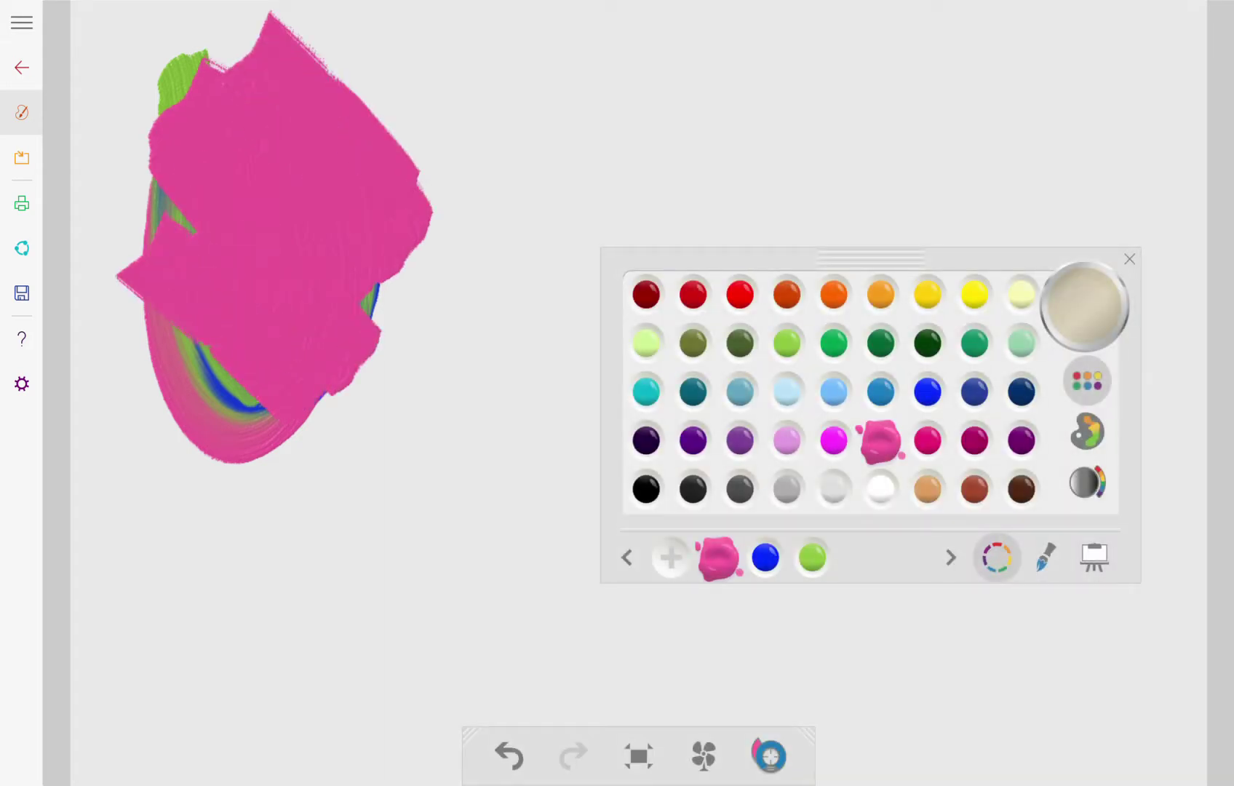
pyautogui.moveTo(167, 349)
pyautogui.mouseDown()
pyautogui.moveTo(291, 480)
pyautogui.moveTo(378, 218)
pyautogui.moveTo(284, 22)
pyautogui.moveTo(146, 182)
pyautogui.mouseUp()
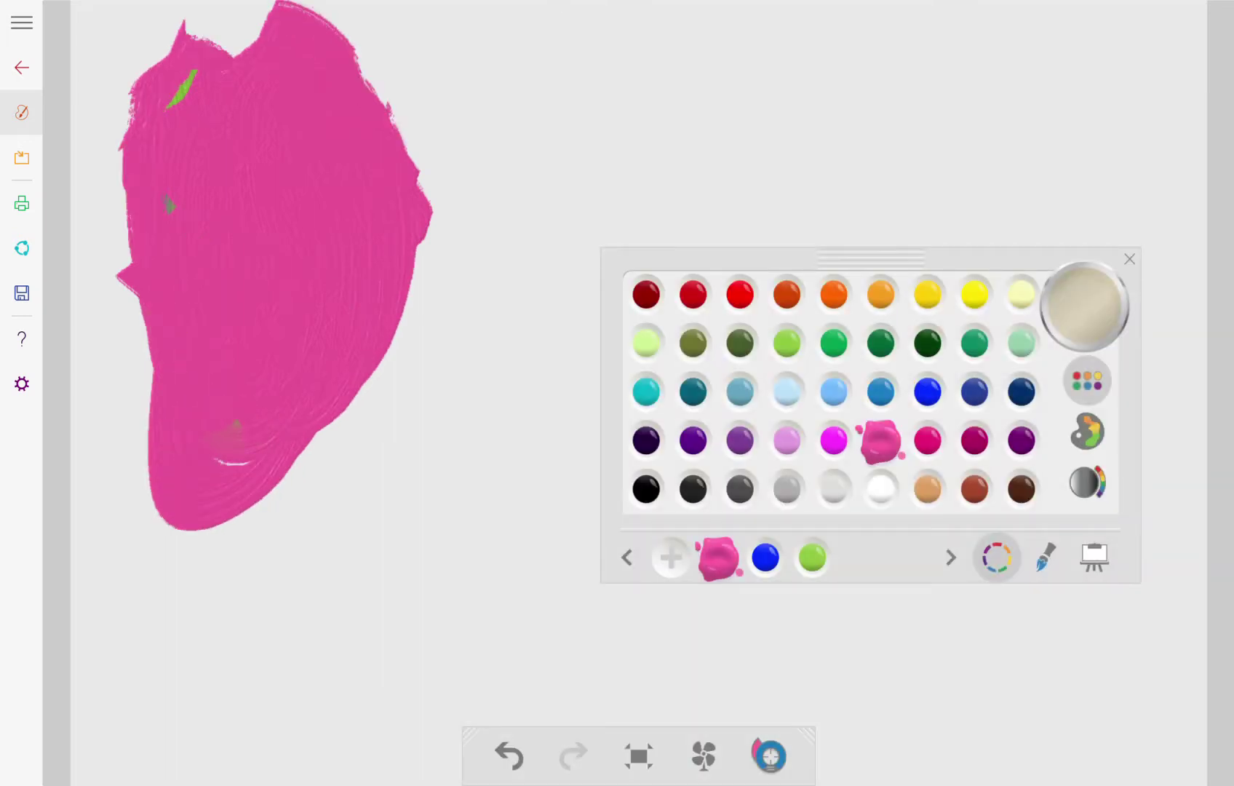
# Undo all the green, blue and pink strokes on the canvas.
pyautogui.hotkey('ctrl', 'z')
pyautogui.hotkey('ctrl', 'z')
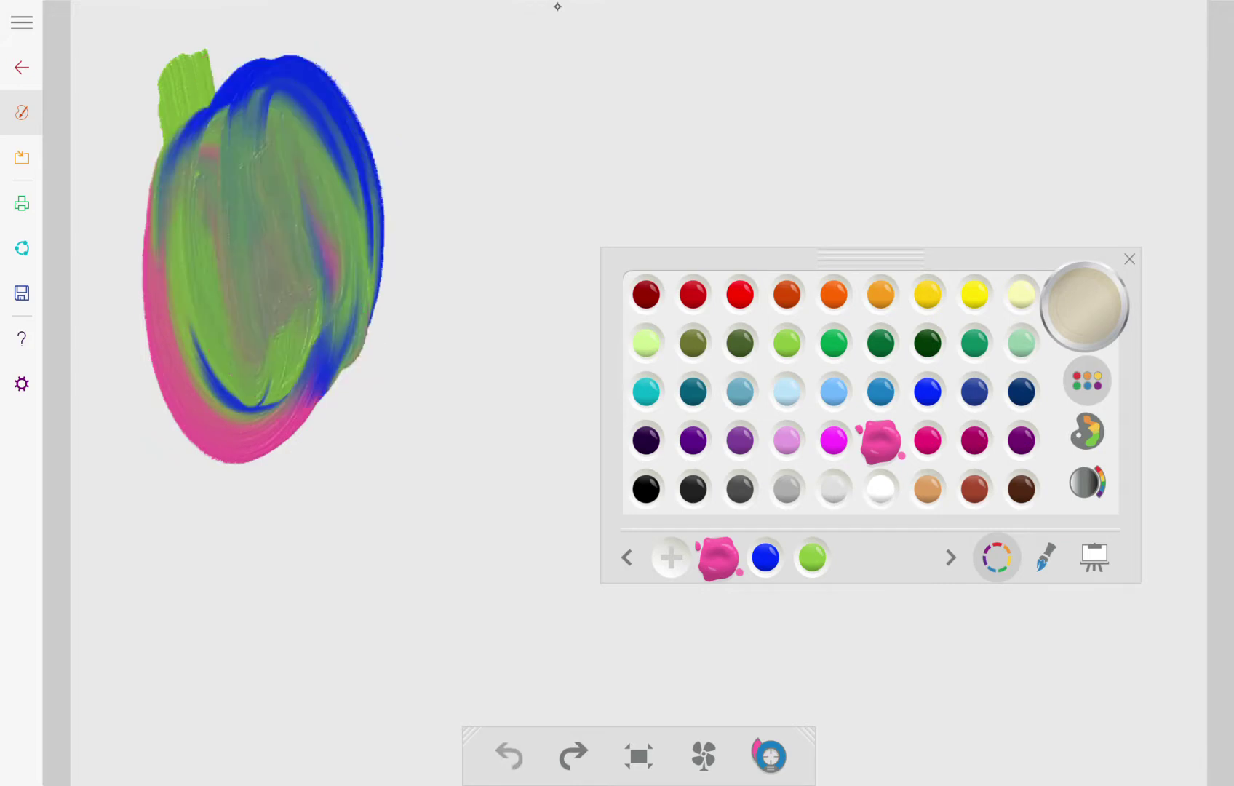
pyautogui.hotkey('ctrl', 'z')
pyautogui.hotkey('ctrl', 'z')
pyautogui.hotkey('ctrl', 'z')
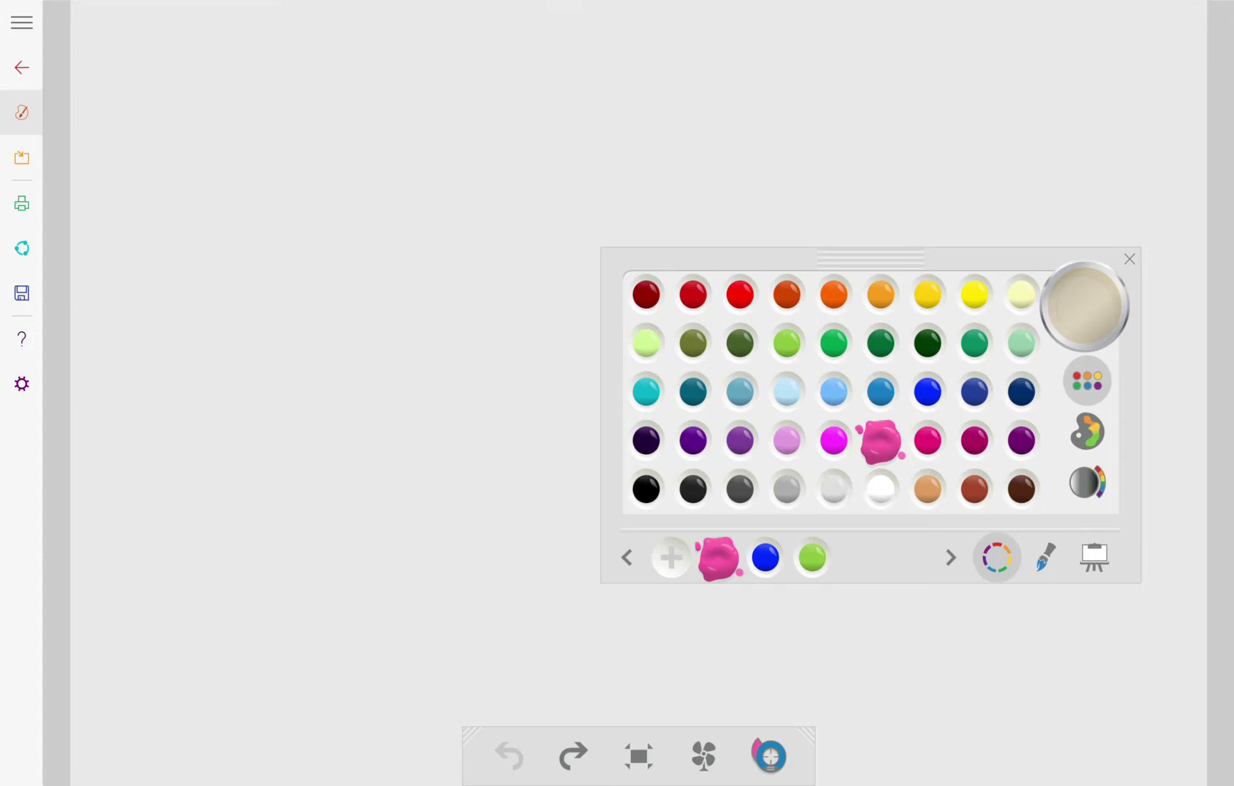
# Dry the painting with the fan and switch to the rounded brush loaded with tan paint.
pyautogui.click(704, 756)
pyautogui.click(1086, 431)
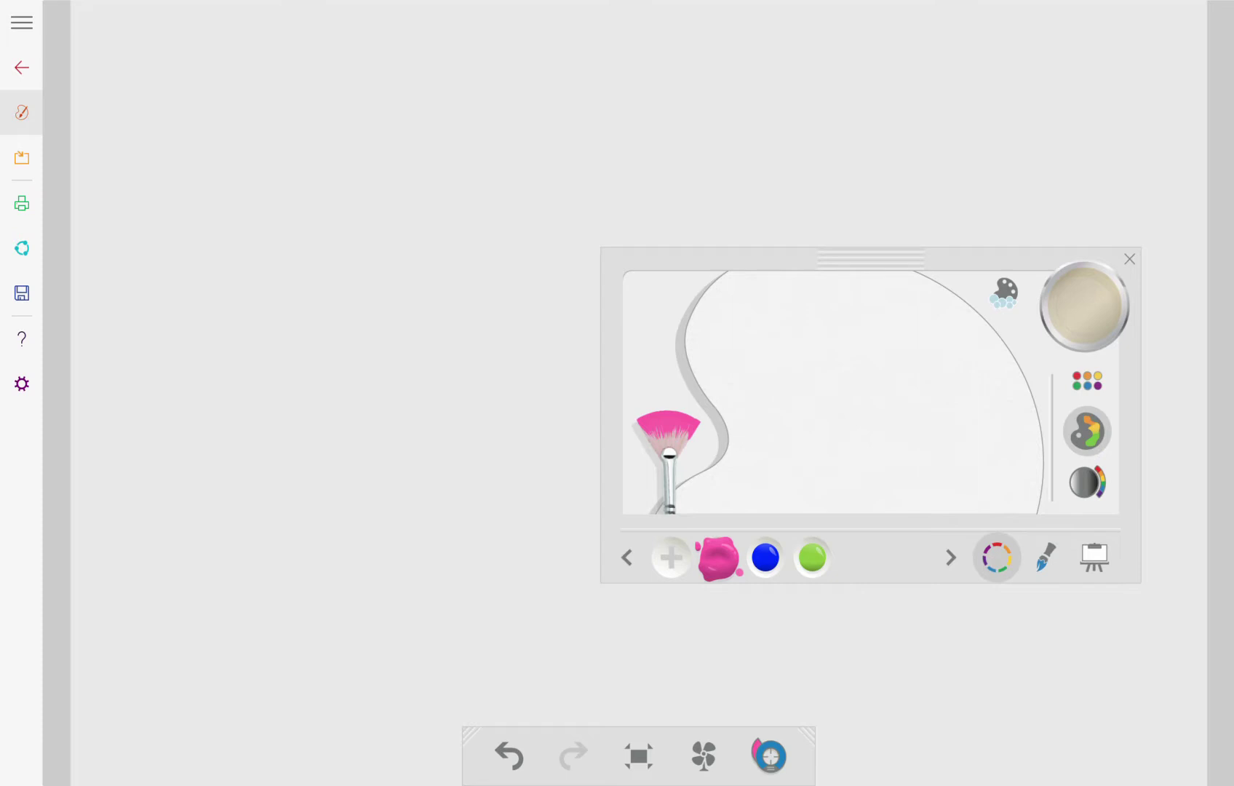
pyautogui.click(1045, 557)
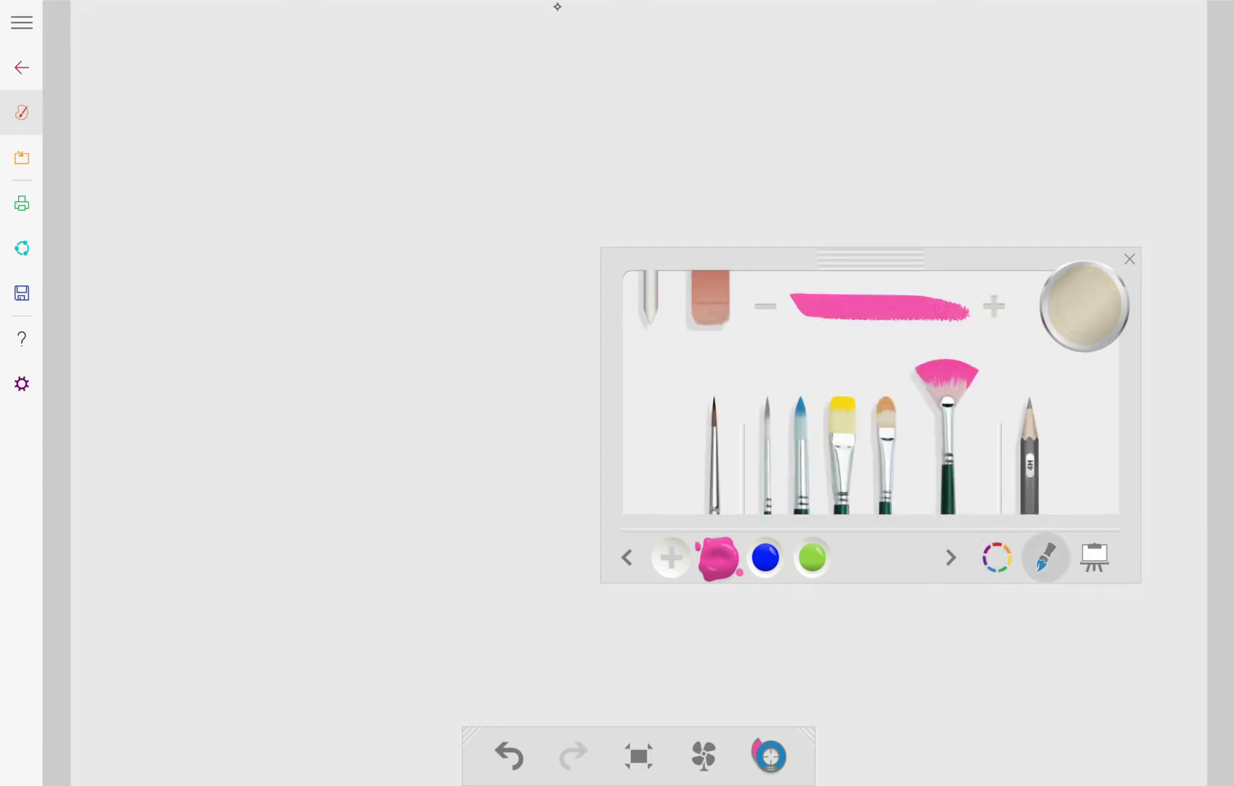
pyautogui.click(885, 450)
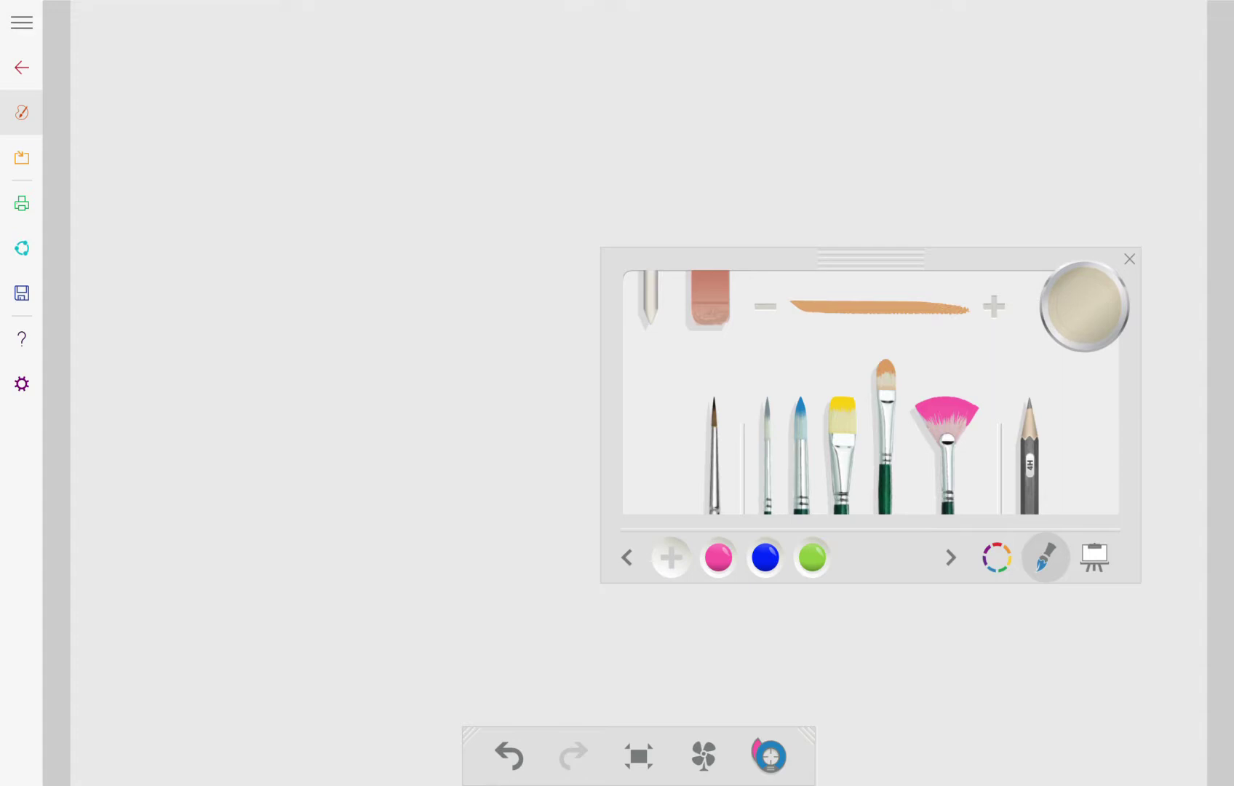
# Brush a patch of tan paint onto the mixing palette.
pyautogui.click(997, 557)
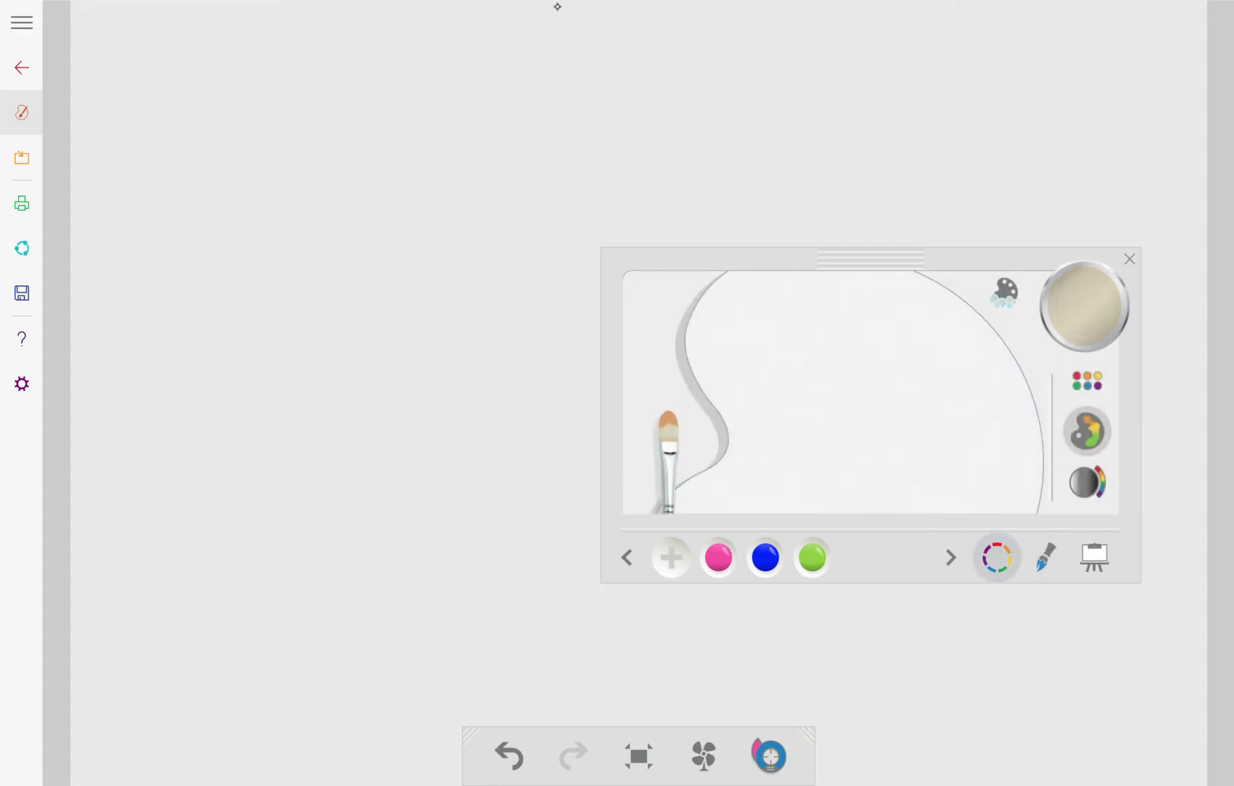
pyautogui.click(1087, 379)
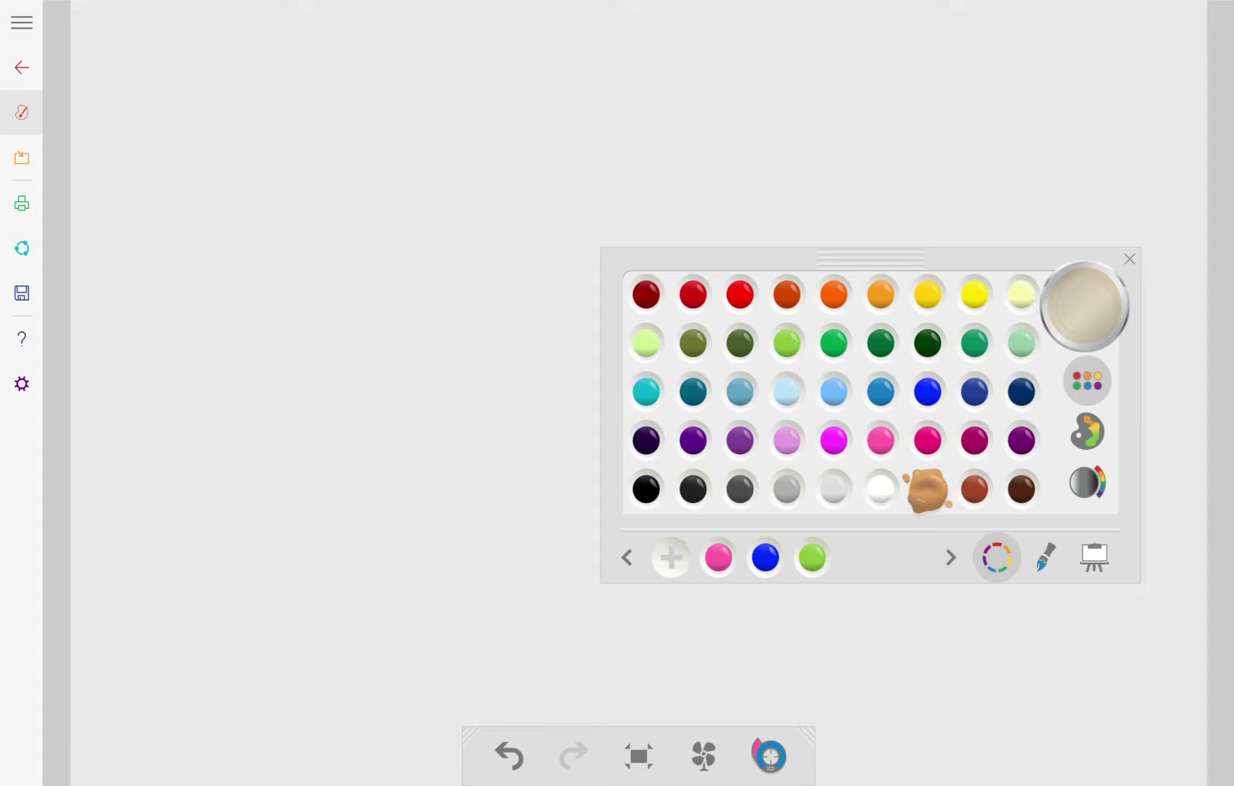
pyautogui.click(1087, 432)
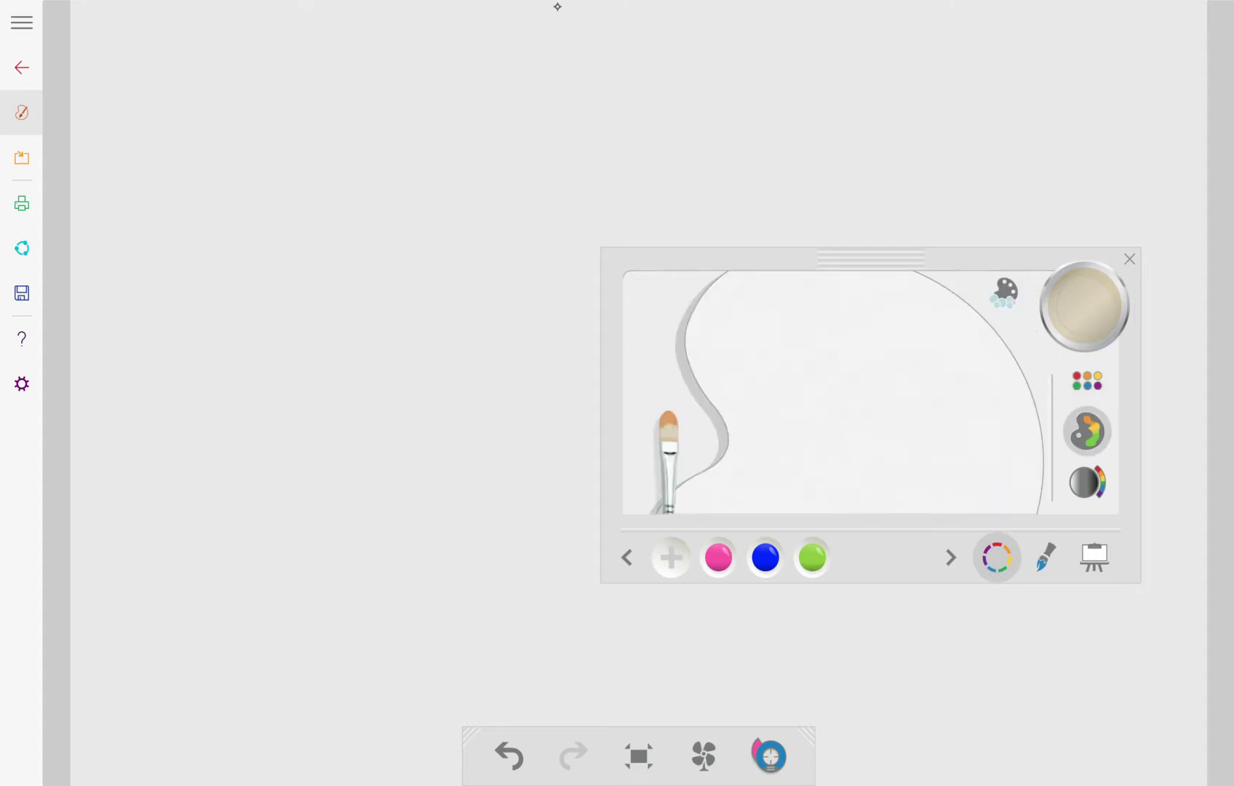
pyautogui.moveTo(877, 338)
pyautogui.mouseDown()
pyautogui.moveTo(873, 406)
pyautogui.moveTo(822, 436)
pyautogui.moveTo(848, 407)
pyautogui.moveTo(851, 459)
pyautogui.moveTo(876, 437)
pyautogui.mouseUp()
pyautogui.moveTo(807, 346); pyautogui.dragTo(799, 451)
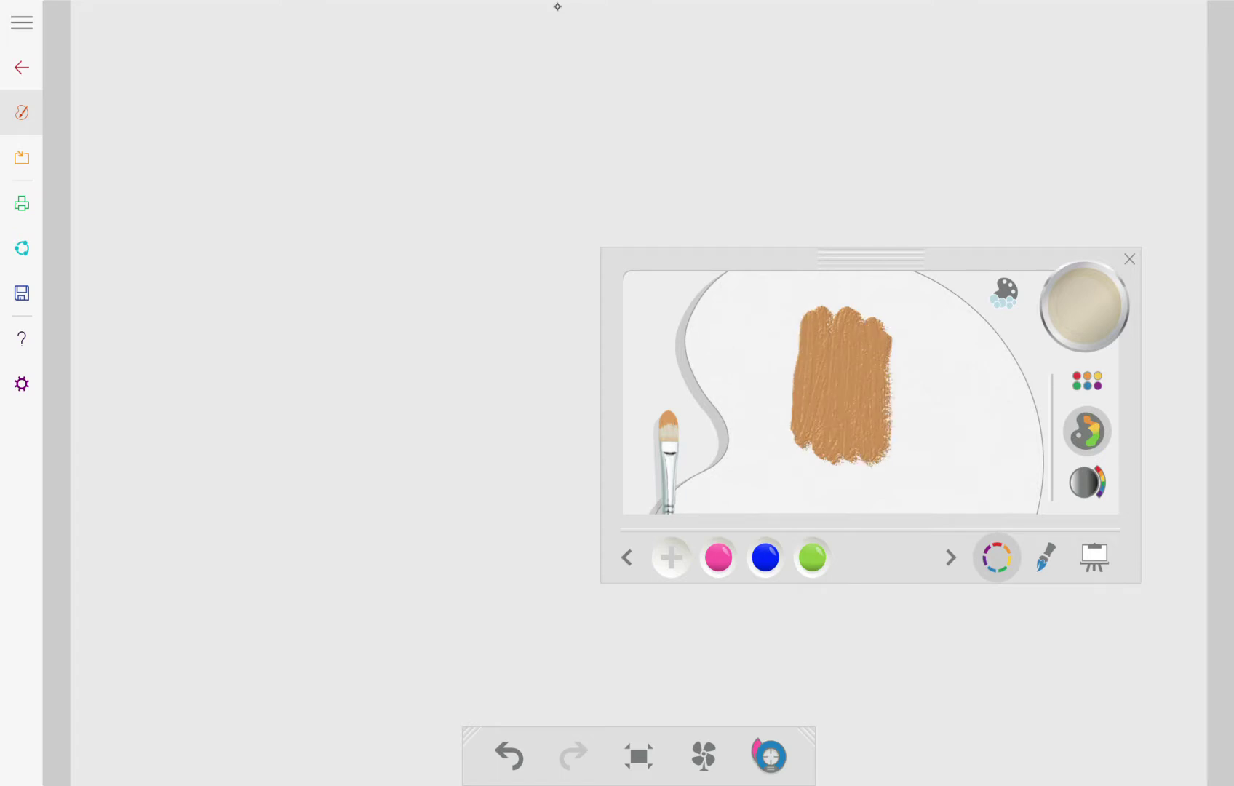
# Pick white paint and blend it into the tan patch on the mixing palette.
pyautogui.click(1086, 380)
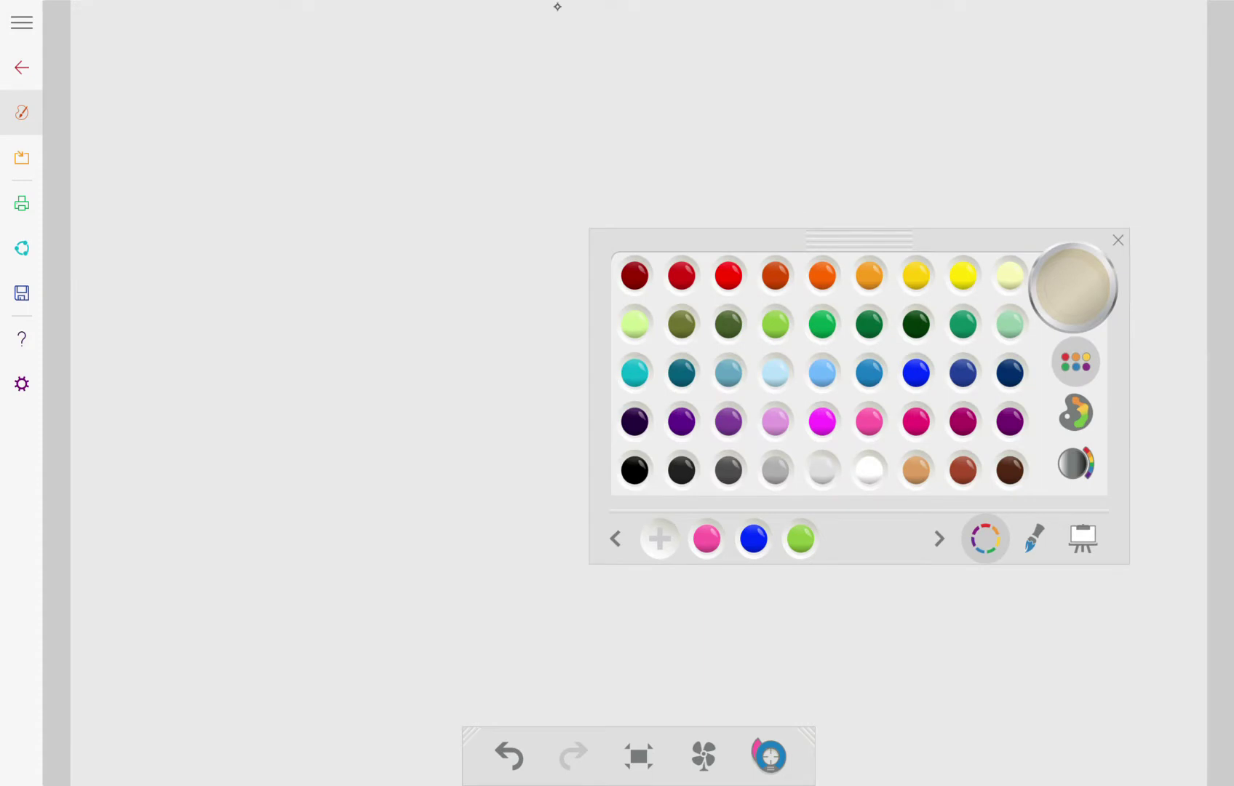
pyautogui.click(869, 470)
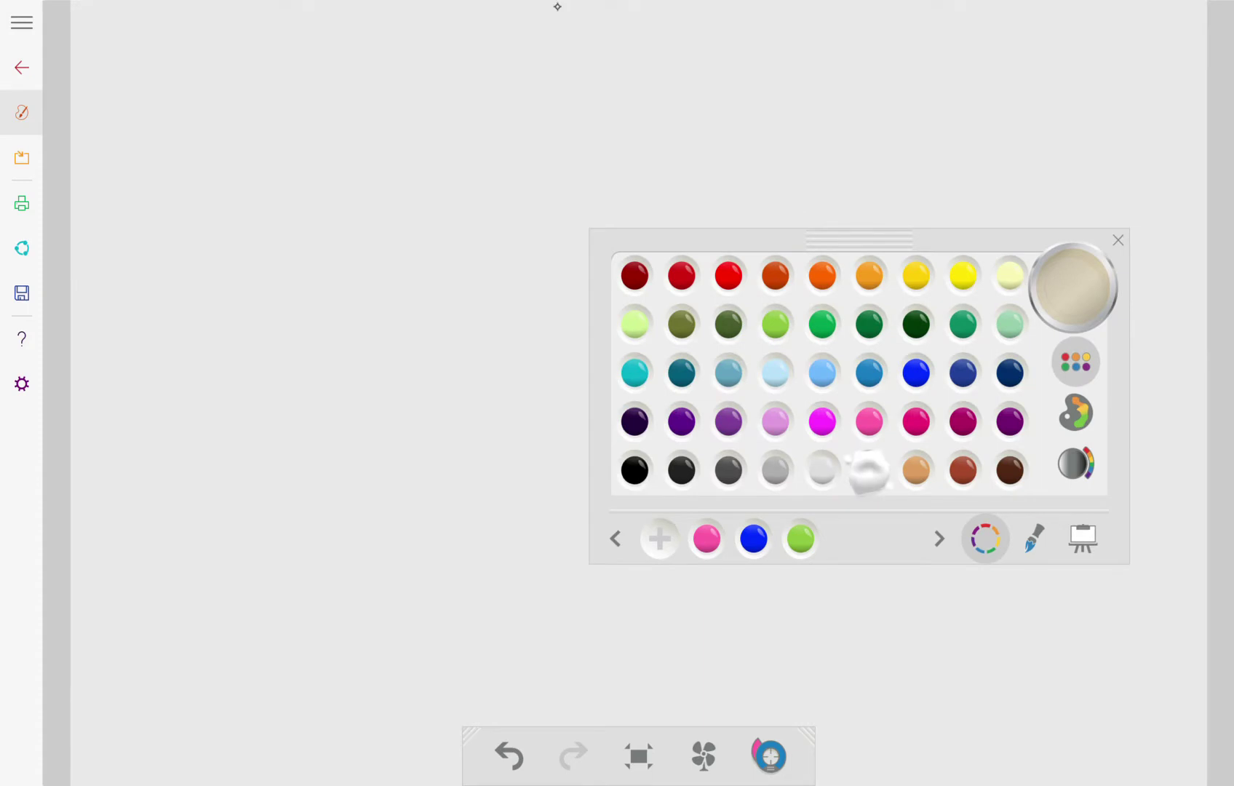
pyautogui.click(1075, 412)
pyautogui.moveTo(821, 298)
pyautogui.mouseDown()
pyautogui.moveTo(825, 396)
pyautogui.moveTo(846, 331)
pyautogui.moveTo(793, 364)
pyautogui.moveTo(851, 306)
pyautogui.moveTo(771, 393)
pyautogui.moveTo(859, 327)
pyautogui.moveTo(801, 393)
pyautogui.moveTo(844, 421)
pyautogui.moveTo(785, 328)
pyautogui.moveTo(814, 378)
pyautogui.moveTo(837, 320)
pyautogui.moveTo(786, 408)
pyautogui.moveTo(742, 305)
pyautogui.moveTo(873, 437)
pyautogui.mouseUp()
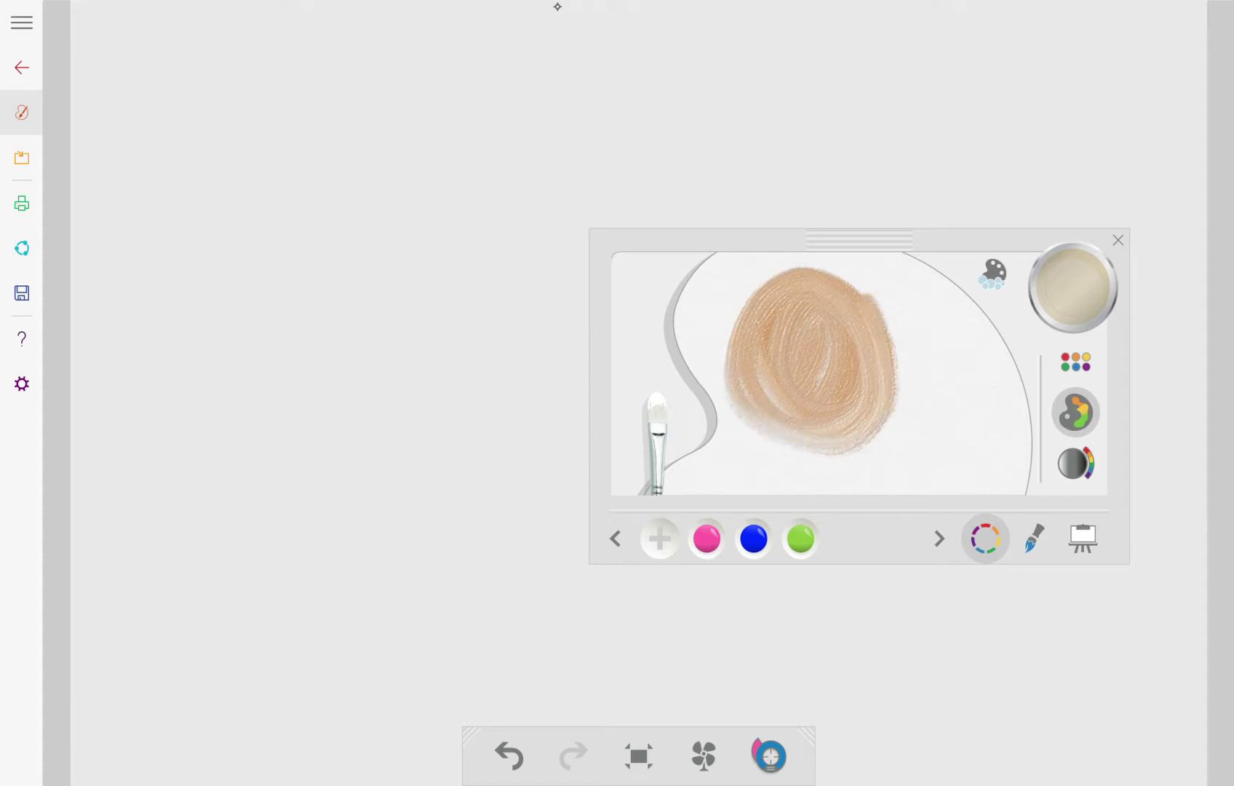
pyautogui.moveTo(866, 302); pyautogui.dragTo(804, 405)
pyautogui.moveTo(796, 305)
pyautogui.mouseDown()
pyautogui.moveTo(731, 367)
pyautogui.moveTo(804, 397)
pyautogui.mouseUp()
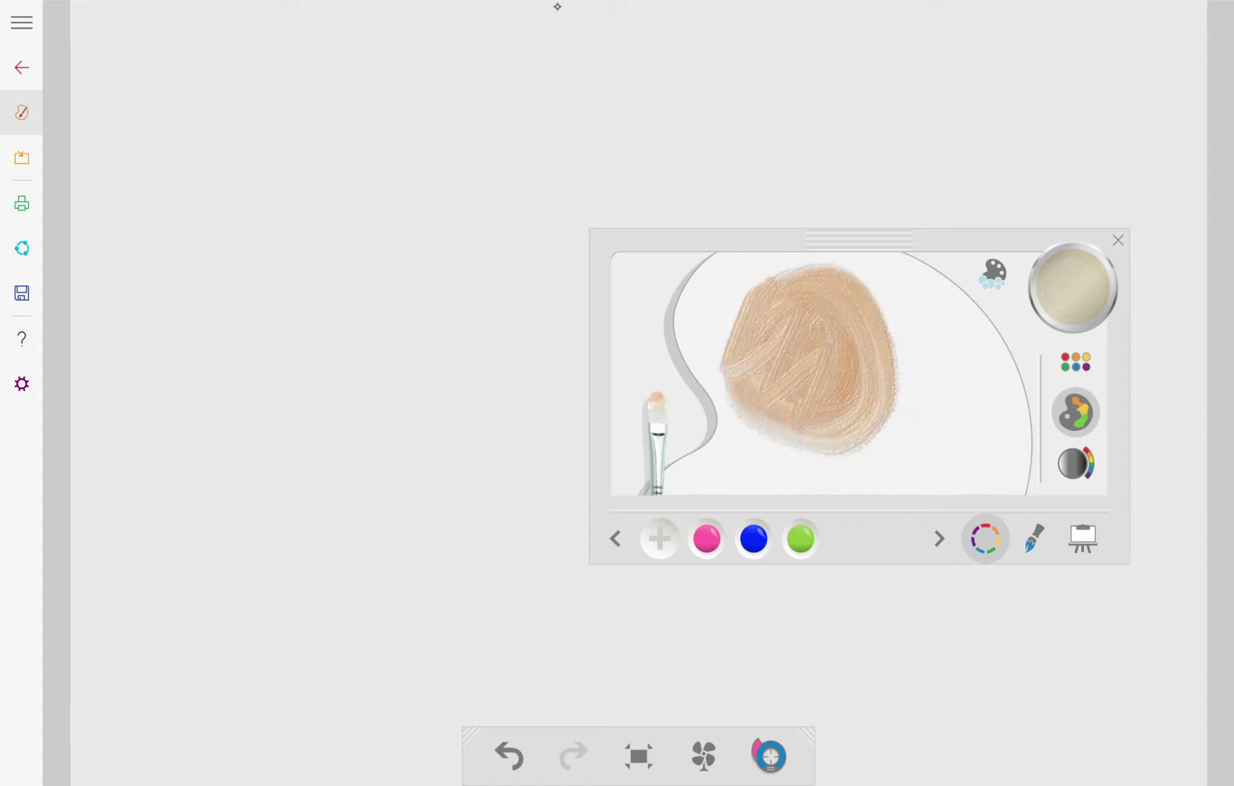
# Paint a zigzag stroke and a scribbled oval below it on the canvas with the mixed peach colour.
pyautogui.moveTo(437, 304)
pyautogui.mouseDown()
pyautogui.moveTo(420, 363)
pyautogui.moveTo(311, 410)
pyautogui.moveTo(268, 537)
pyautogui.mouseUp()
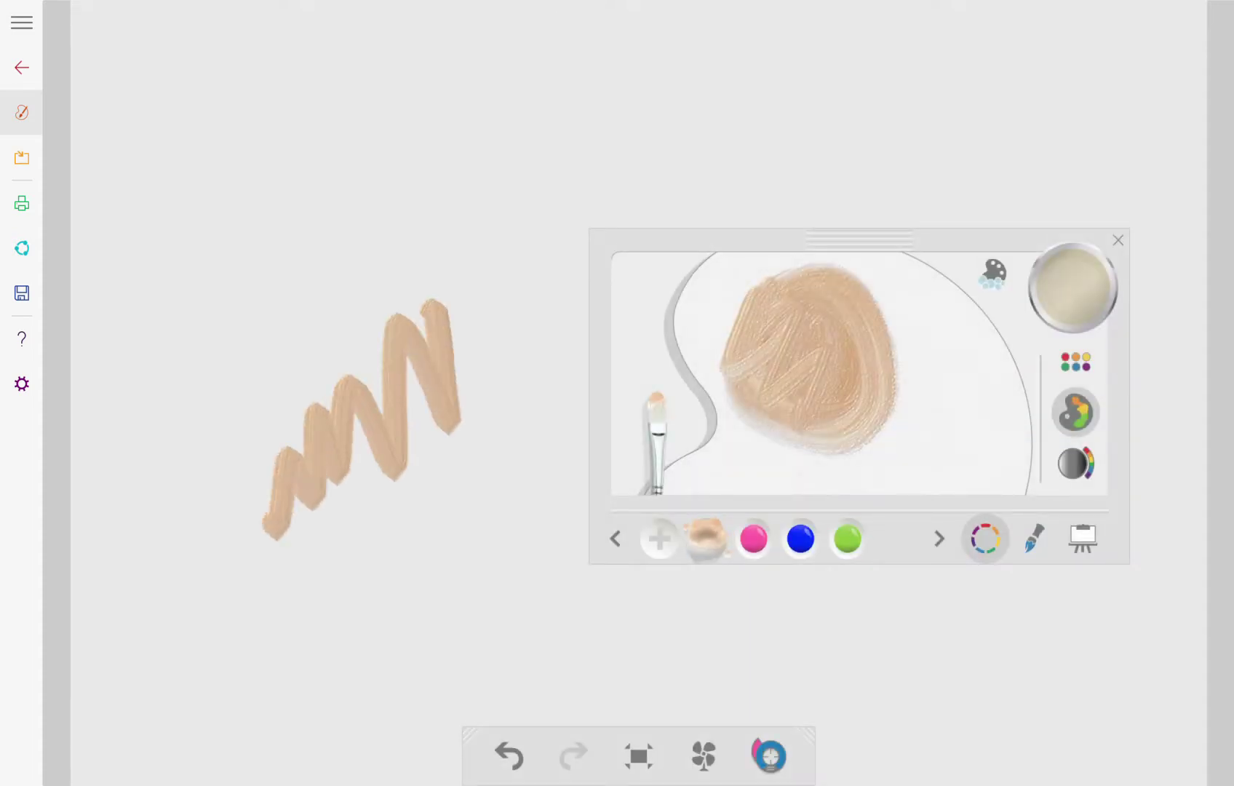
pyautogui.moveTo(436, 541)
pyautogui.mouseDown()
pyautogui.moveTo(360, 640)
pyautogui.moveTo(429, 538)
pyautogui.moveTo(345, 574)
pyautogui.mouseUp()
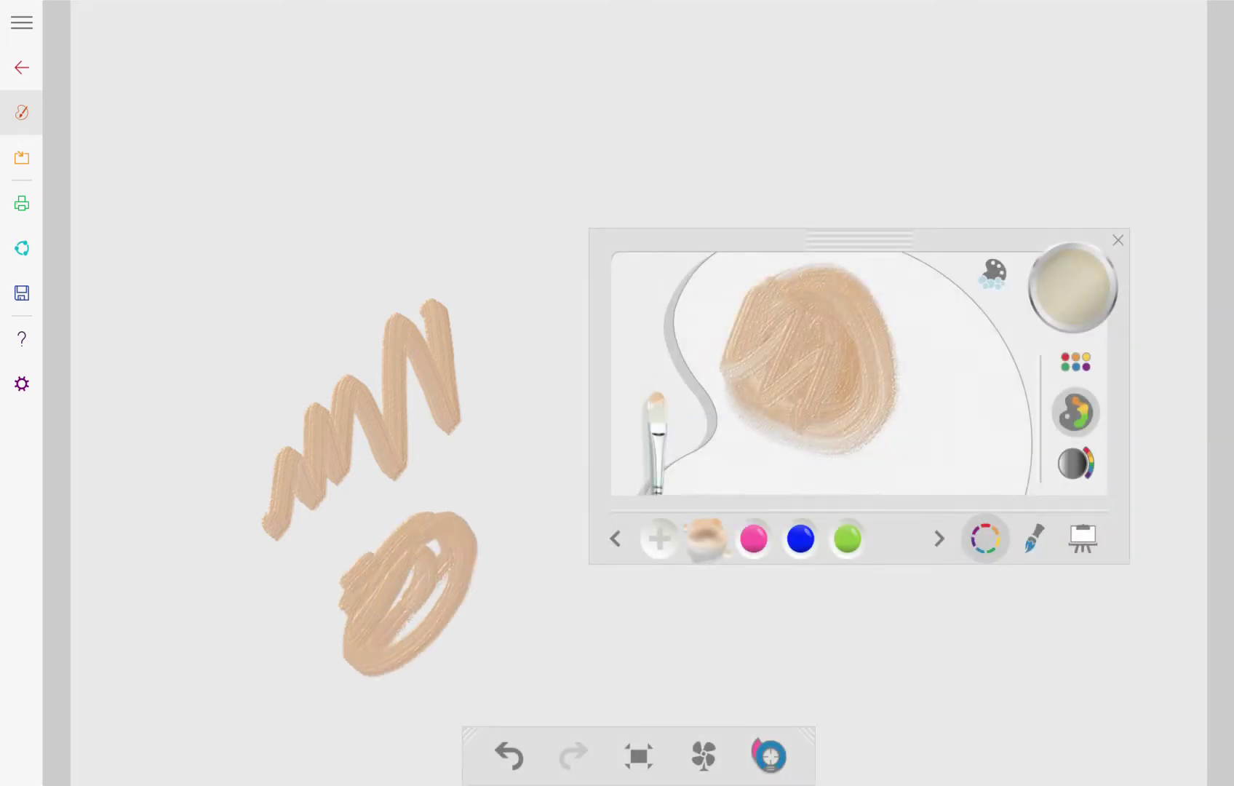
# Compare the preset paint colours with the mixing palette.
pyautogui.click(1076, 362)
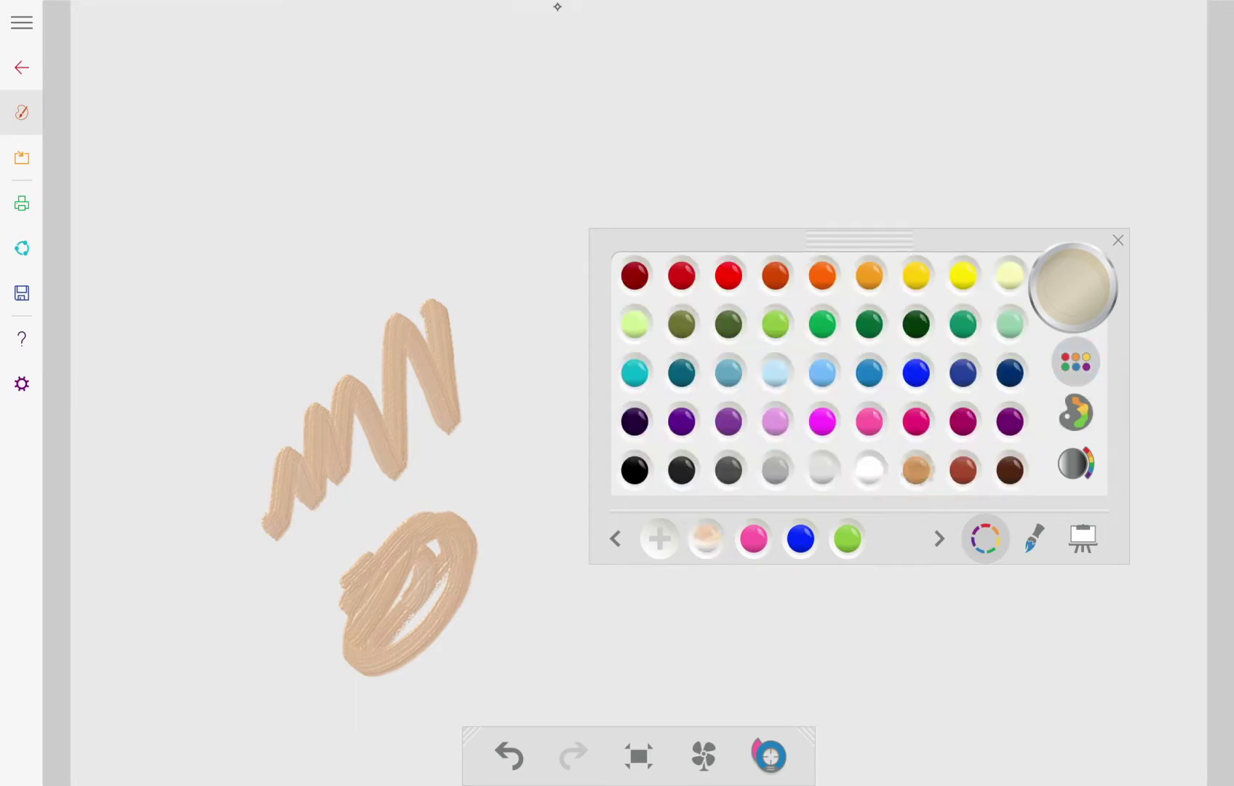
pyautogui.click(1075, 412)
pyautogui.moveTo(938, 315); pyautogui.dragTo(882, 452)
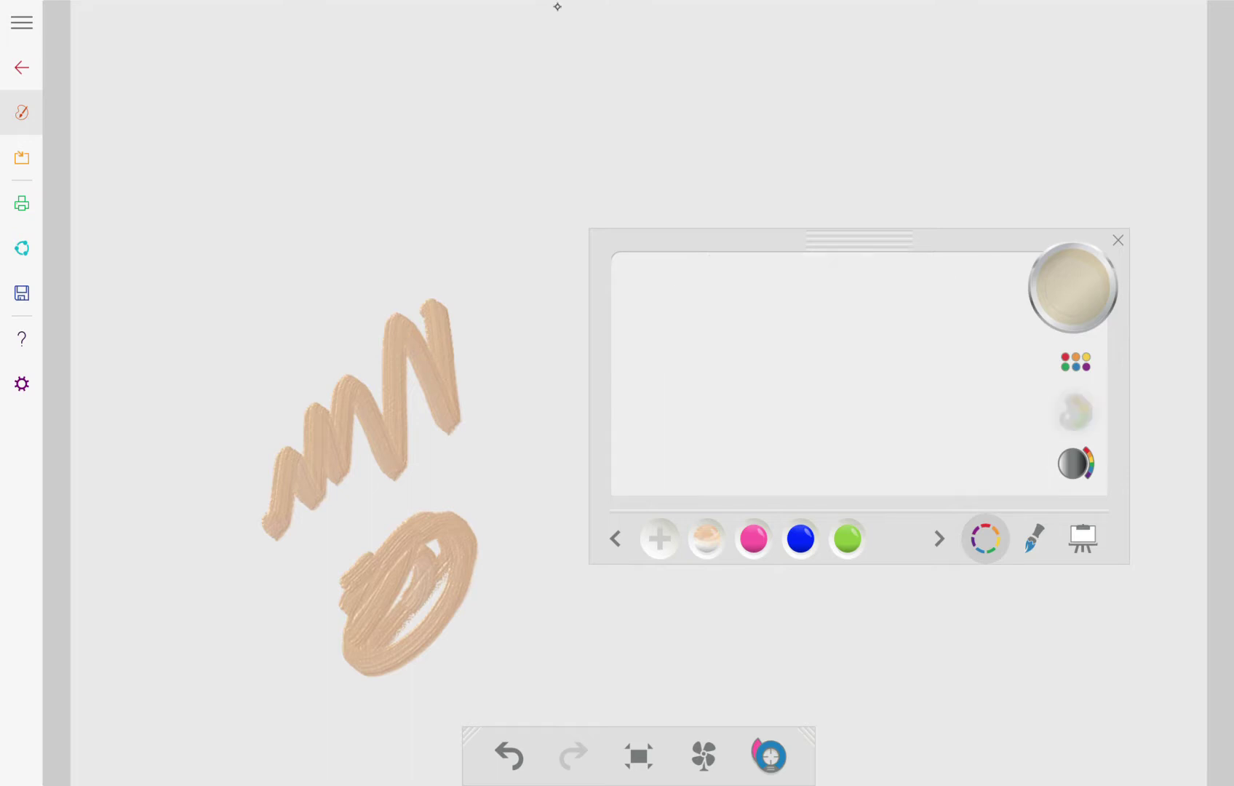
# Erase the peach zigzag and scribbled oval completely from the canvas.
pyautogui.moveTo(409, 320)
pyautogui.mouseDown()
pyautogui.moveTo(450, 422)
pyautogui.moveTo(299, 502)
pyautogui.mouseUp()
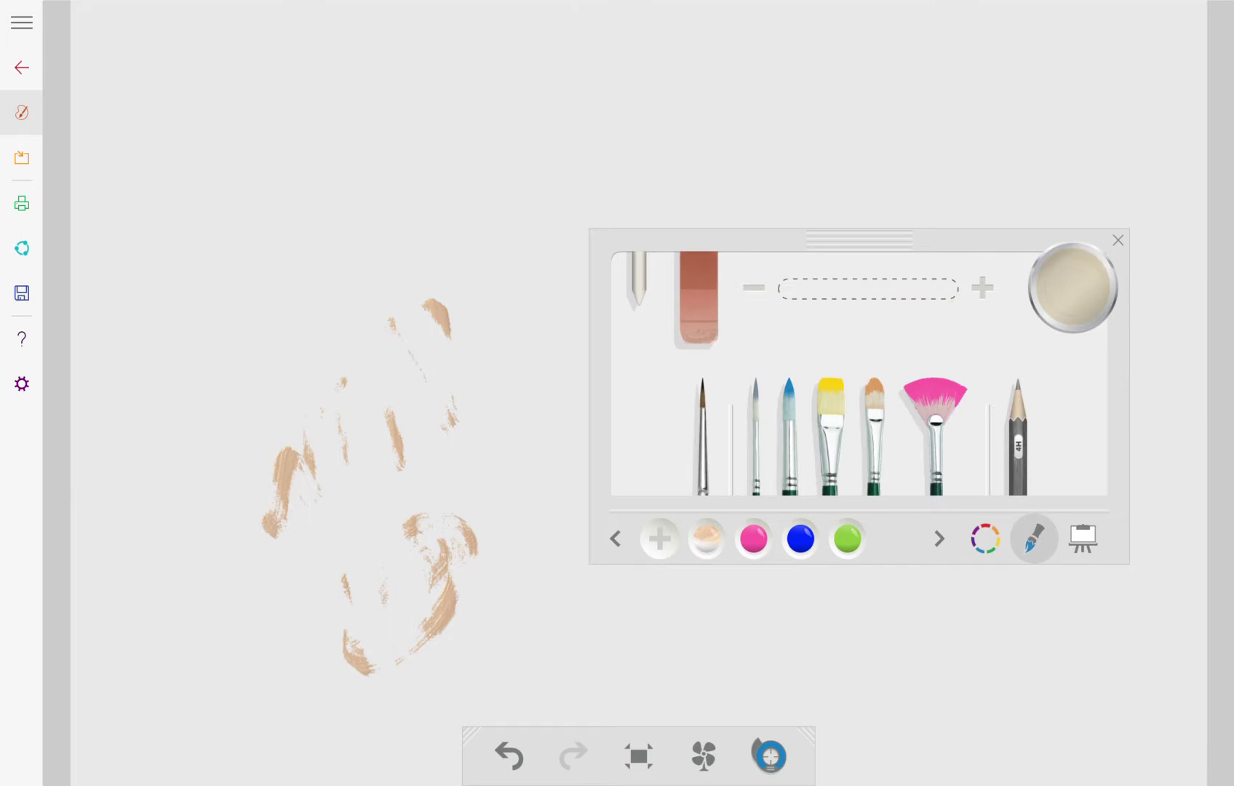
pyautogui.moveTo(460, 333)
pyautogui.mouseDown()
pyautogui.moveTo(432, 304)
pyautogui.moveTo(445, 574)
pyautogui.moveTo(395, 445)
pyautogui.moveTo(353, 651)
pyautogui.moveTo(347, 590)
pyautogui.moveTo(436, 617)
pyautogui.mouseUp()
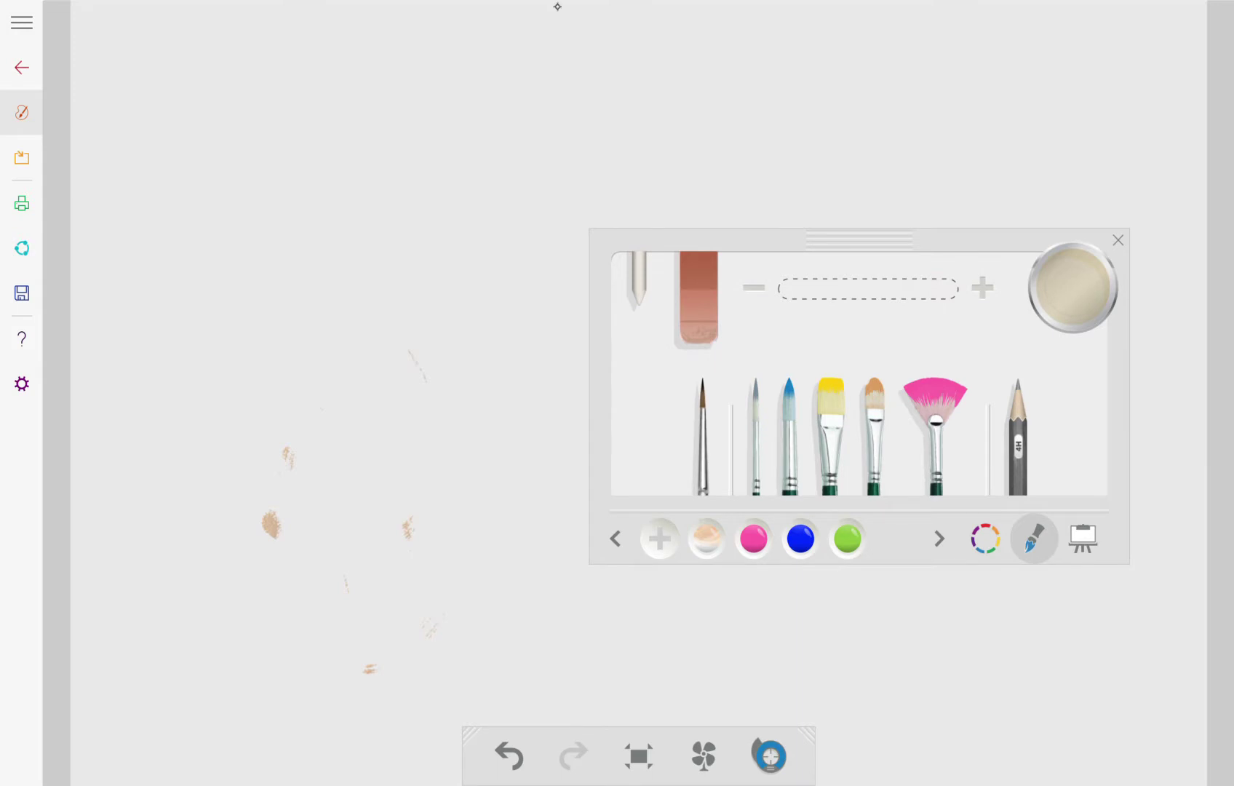
pyautogui.moveTo(297, 430); pyautogui.dragTo(277, 527)
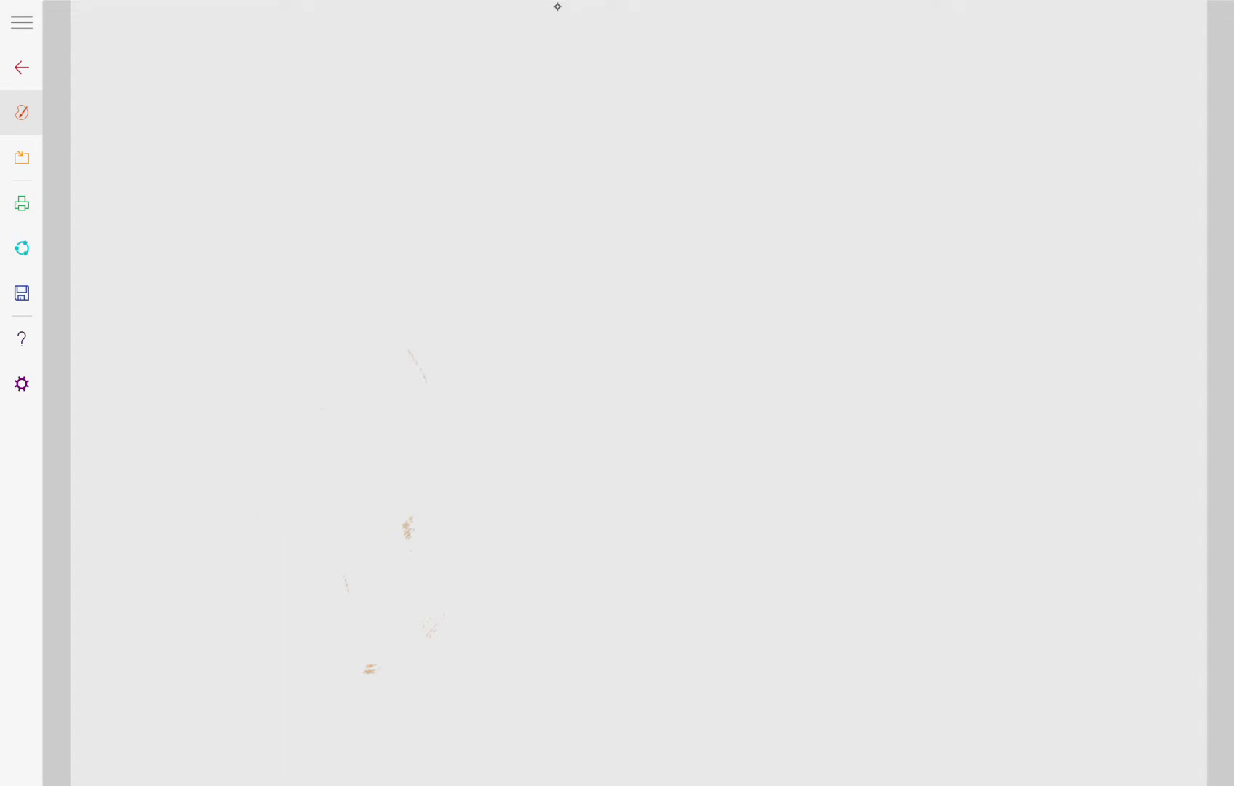
pyautogui.moveTo(408, 527); pyautogui.dragTo(369, 669)
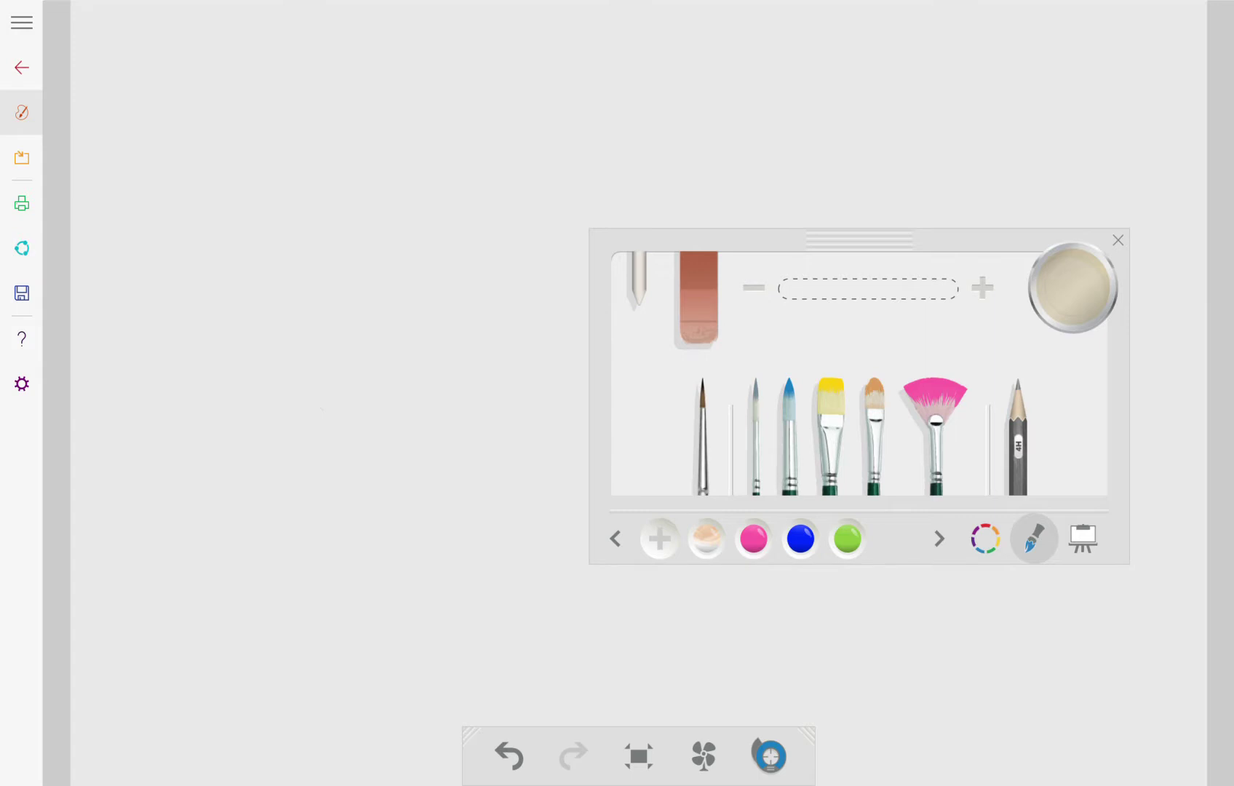
# Try out the pencil and pen tools and draw a short dark green zigzag with the HB pencil.
pyautogui.click(1018, 440)
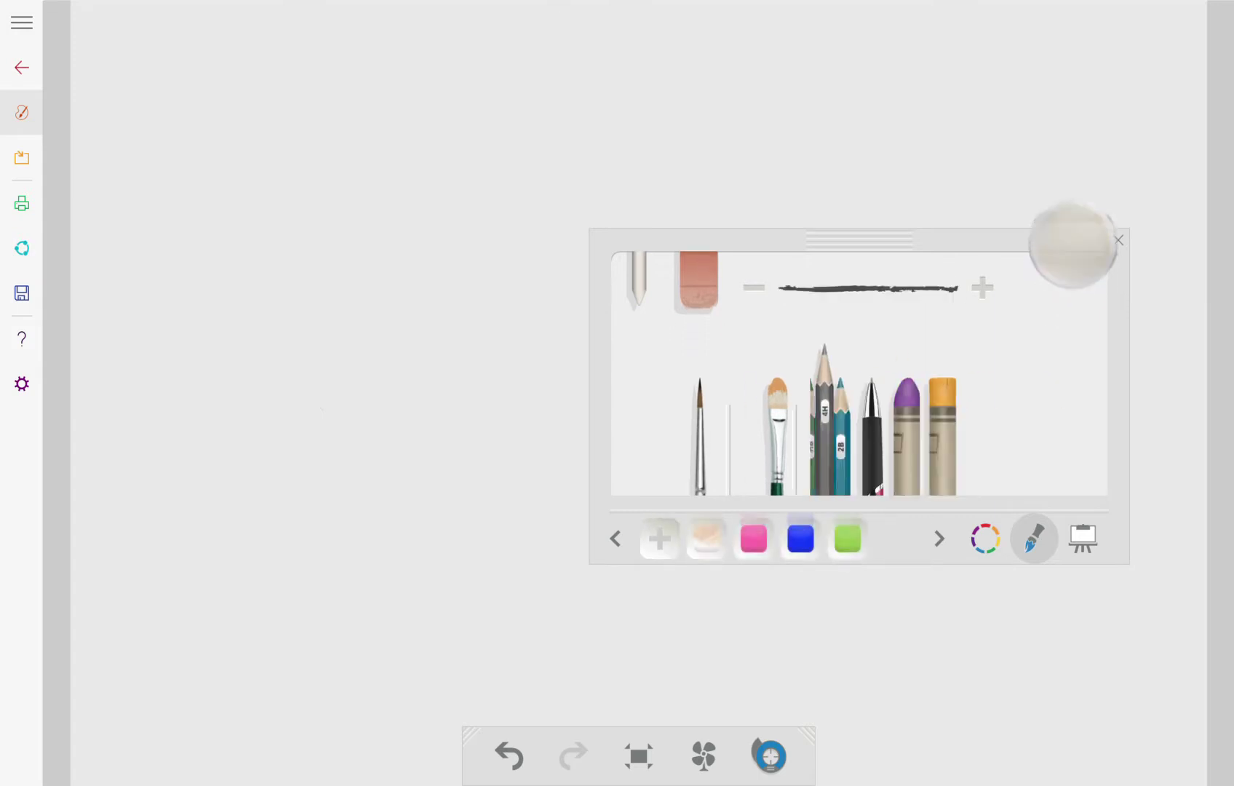
pyautogui.click(929, 440)
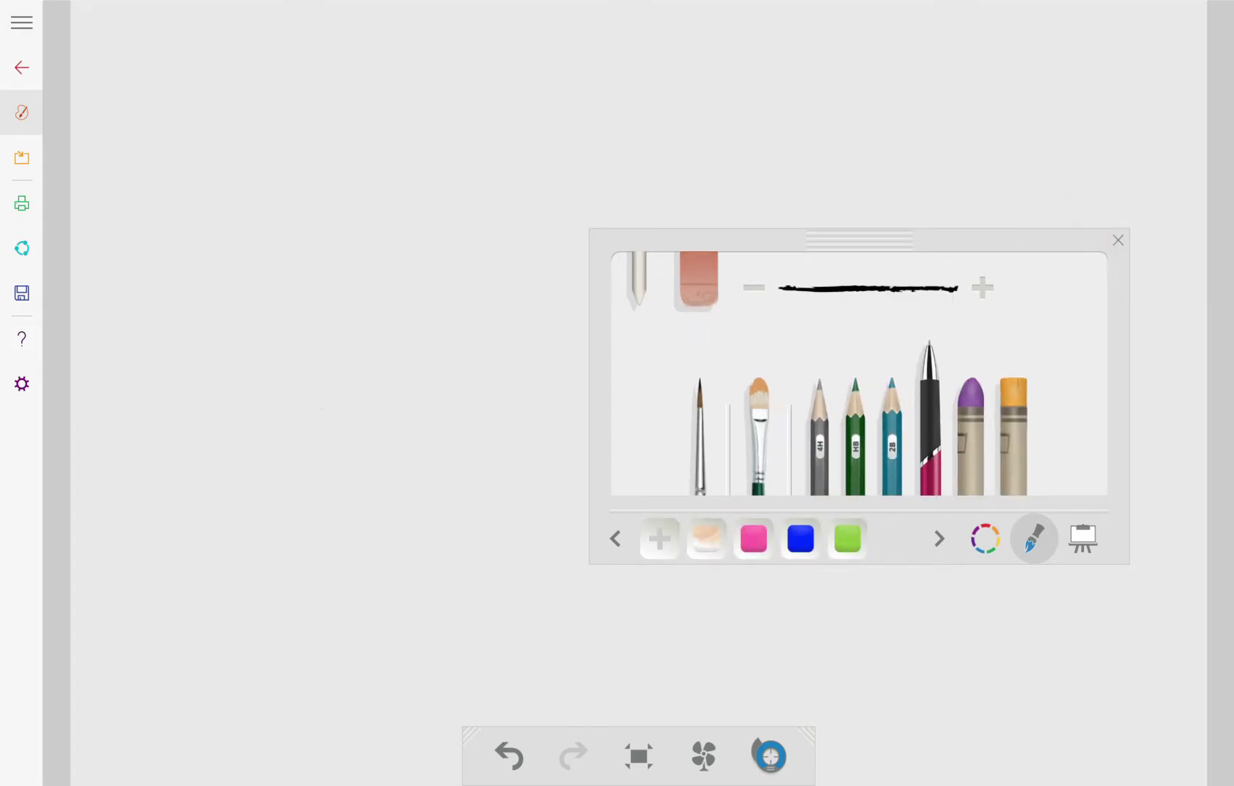
pyautogui.click(856, 440)
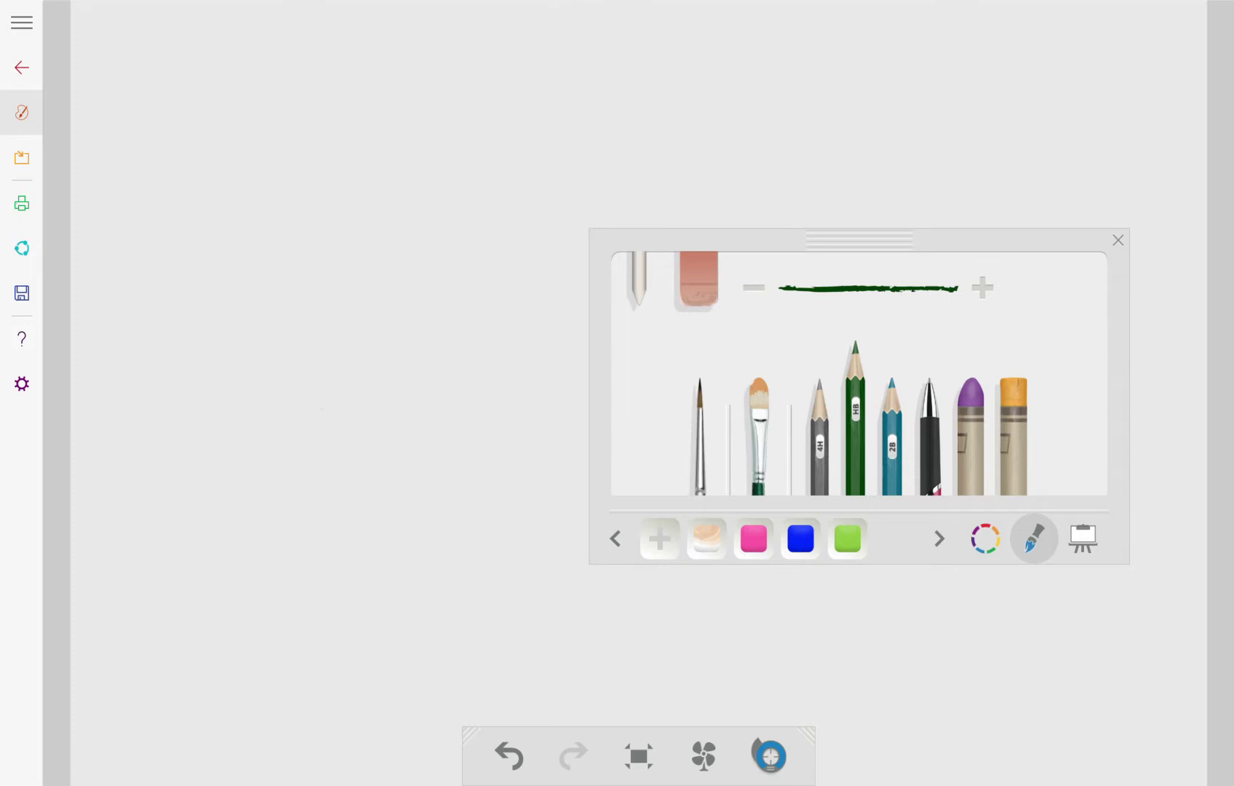
pyautogui.click(819, 437)
pyautogui.click(855, 437)
pyautogui.moveTo(393, 174)
pyautogui.mouseDown()
pyautogui.moveTo(373, 221)
pyautogui.moveTo(327, 226)
pyautogui.mouseUp()
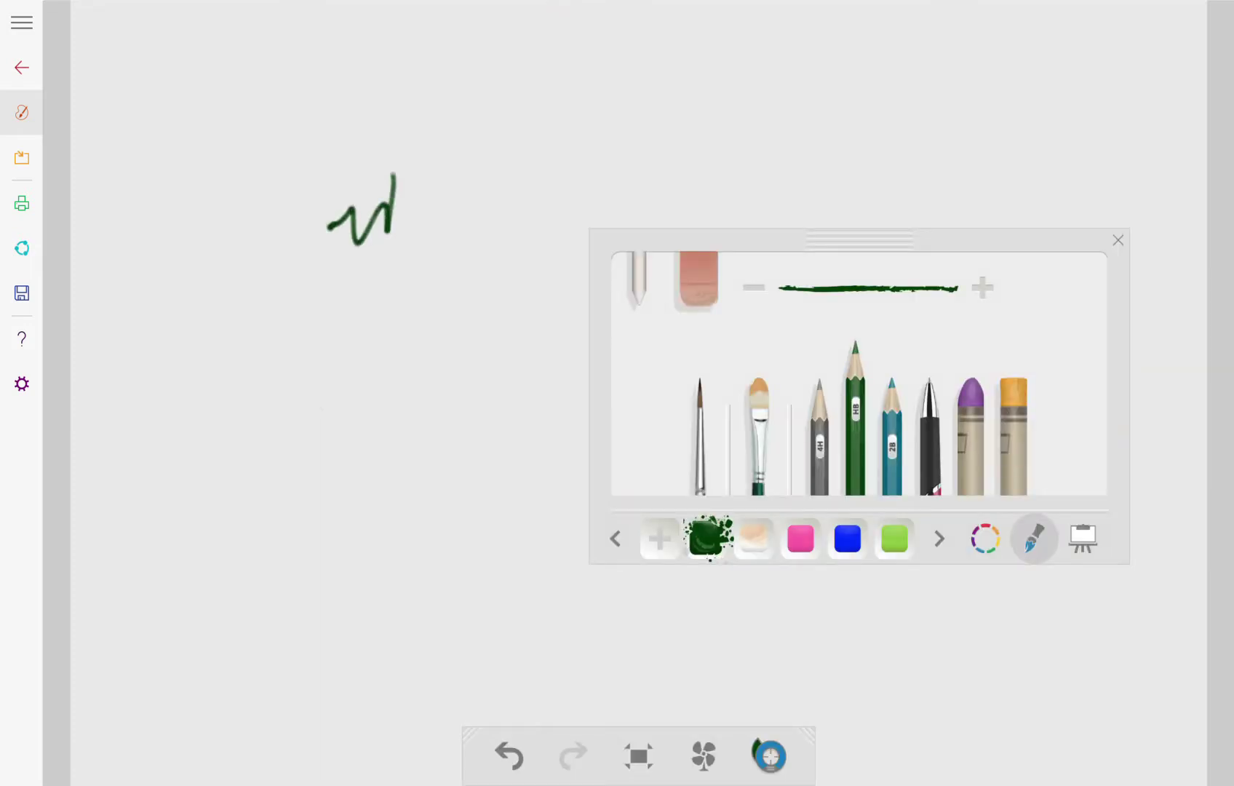
# Scribble a pink oval below the green zigzag with the 4H pencil, and erase both marks.
pyautogui.click(819, 437)
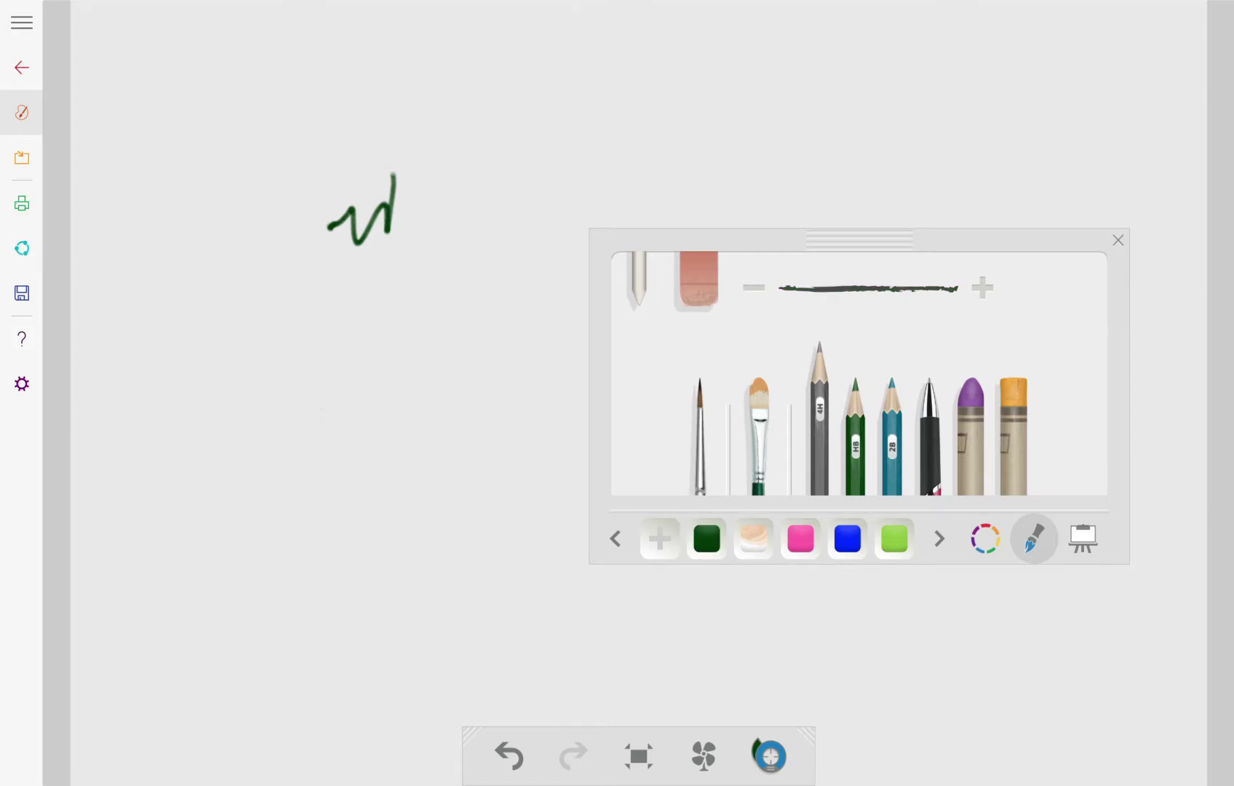
pyautogui.click(800, 539)
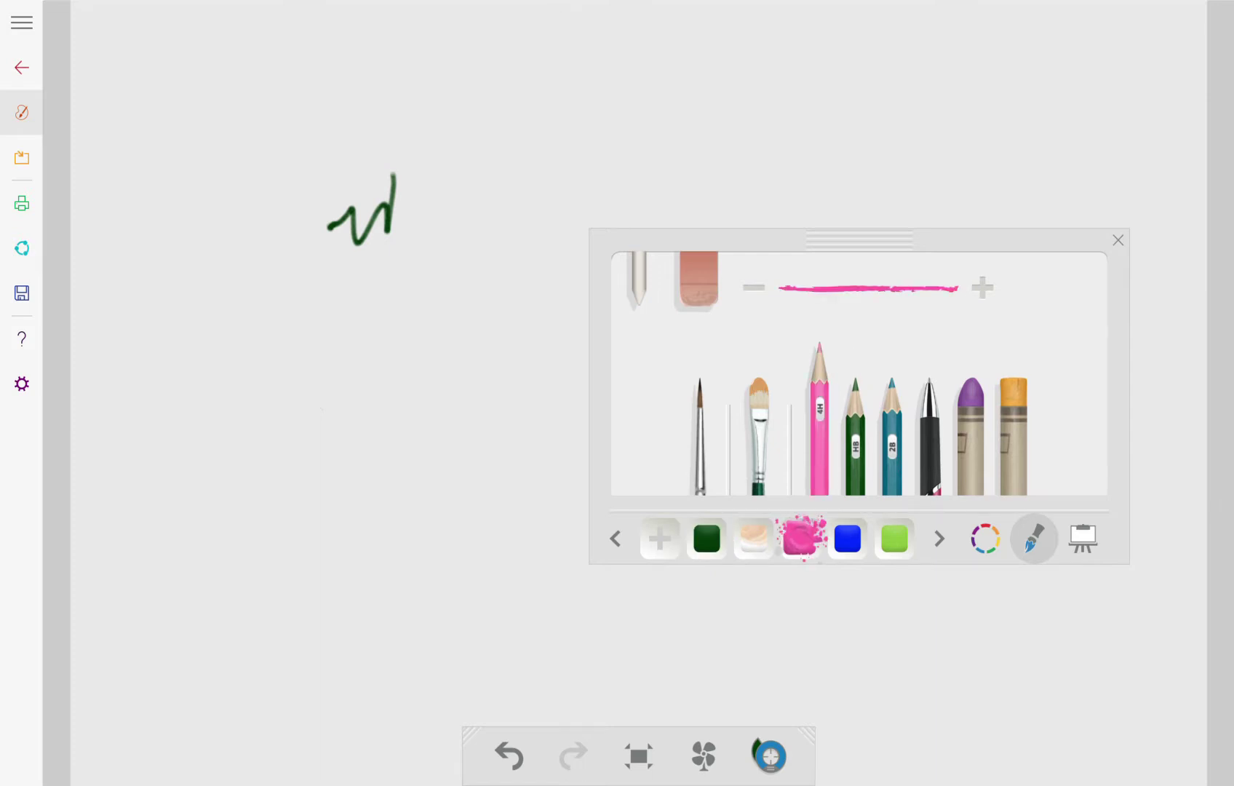
pyautogui.moveTo(347, 270)
pyautogui.mouseDown()
pyautogui.moveTo(329, 305)
pyautogui.moveTo(356, 371)
pyautogui.moveTo(341, 276)
pyautogui.moveTo(306, 360)
pyautogui.moveTo(295, 306)
pyautogui.mouseUp()
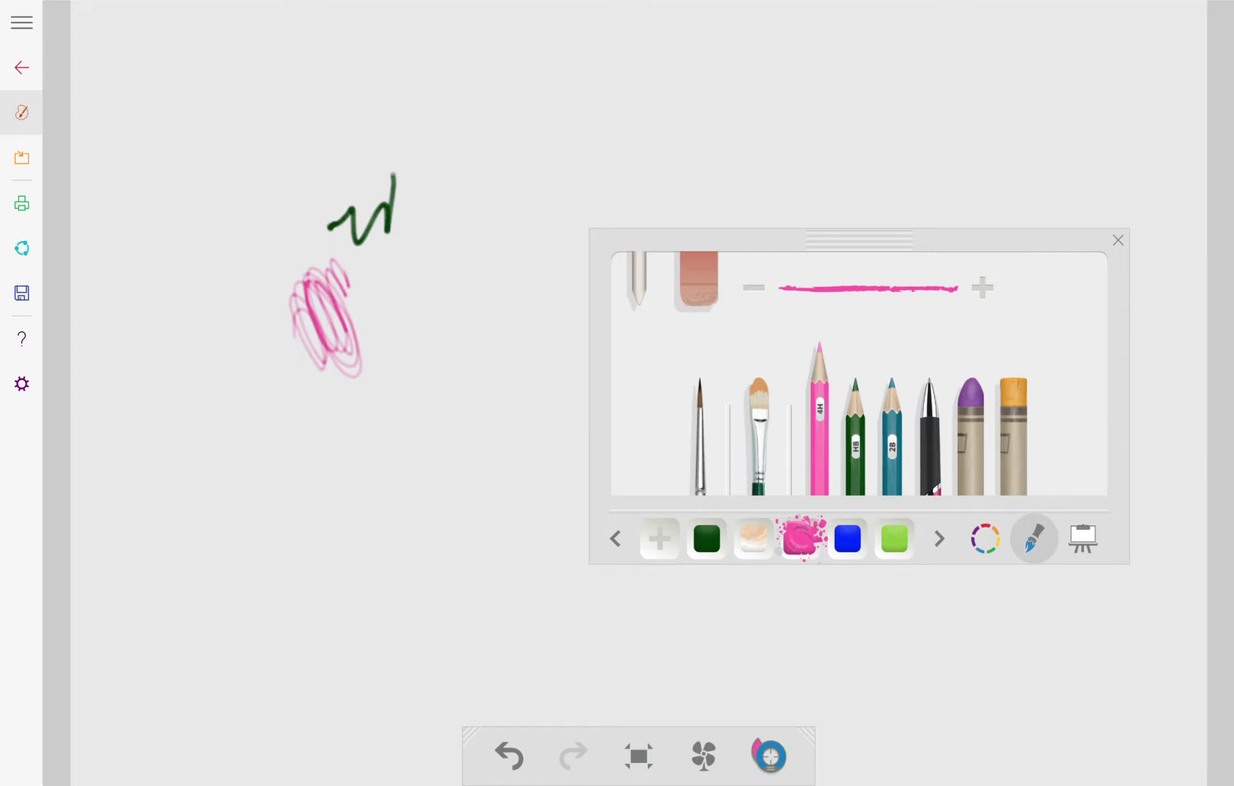
pyautogui.moveTo(392, 178)
pyautogui.mouseDown()
pyautogui.moveTo(360, 229)
pyautogui.moveTo(328, 342)
pyautogui.moveTo(300, 313)
pyautogui.moveTo(304, 340)
pyautogui.mouseUp()
pyautogui.moveTo(388, 222); pyautogui.dragTo(393, 173)
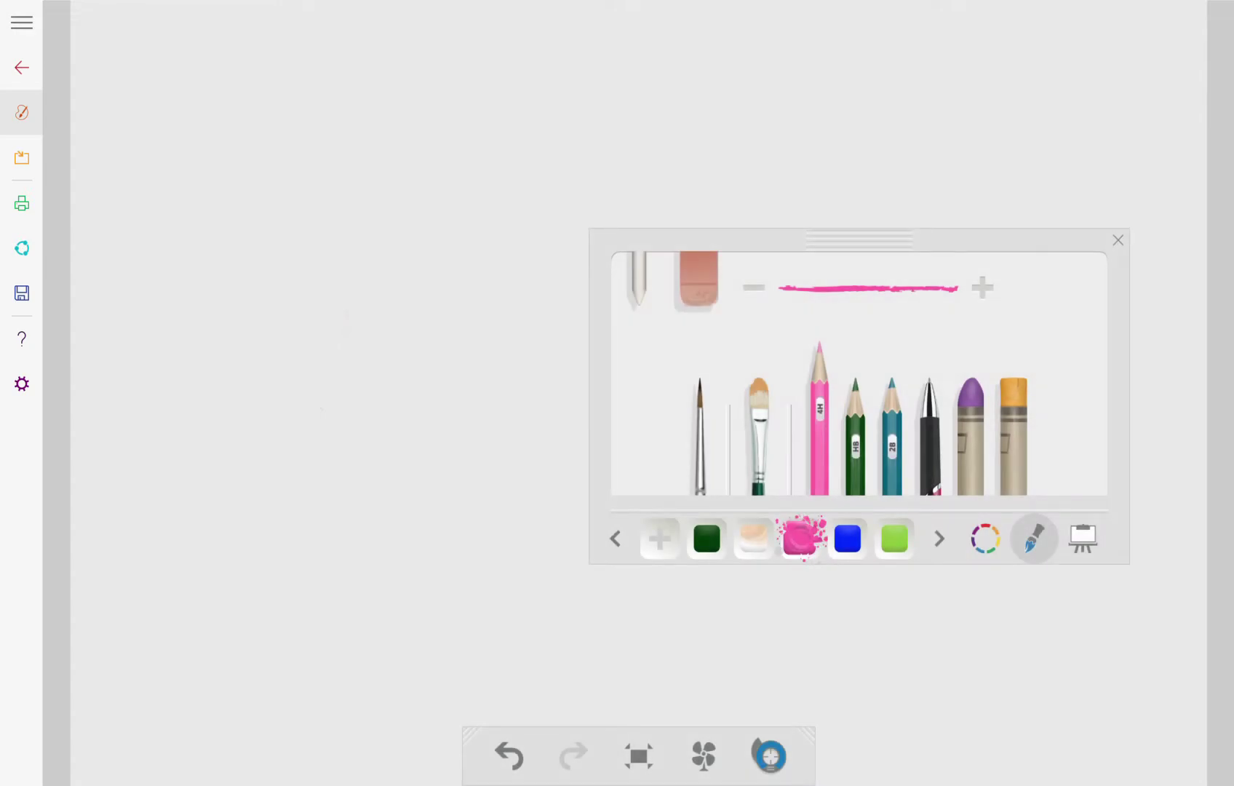
# Draw overlapping zigzags in the mixed peach colour with the 4H and HB pencils, and remove them again.
pyautogui.click(754, 538)
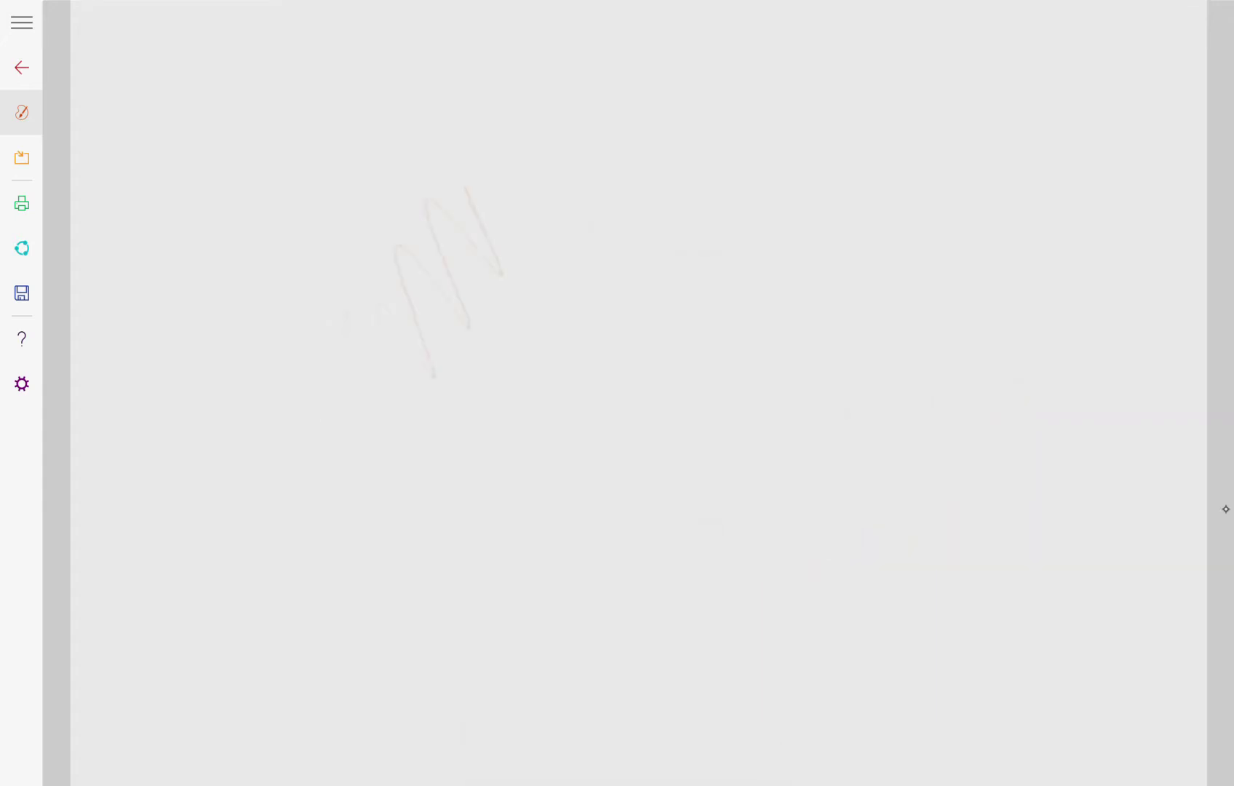
pyautogui.moveTo(434, 376)
pyautogui.mouseDown()
pyautogui.moveTo(397, 409)
pyautogui.moveTo(349, 391)
pyautogui.mouseUp()
pyautogui.click(854, 439)
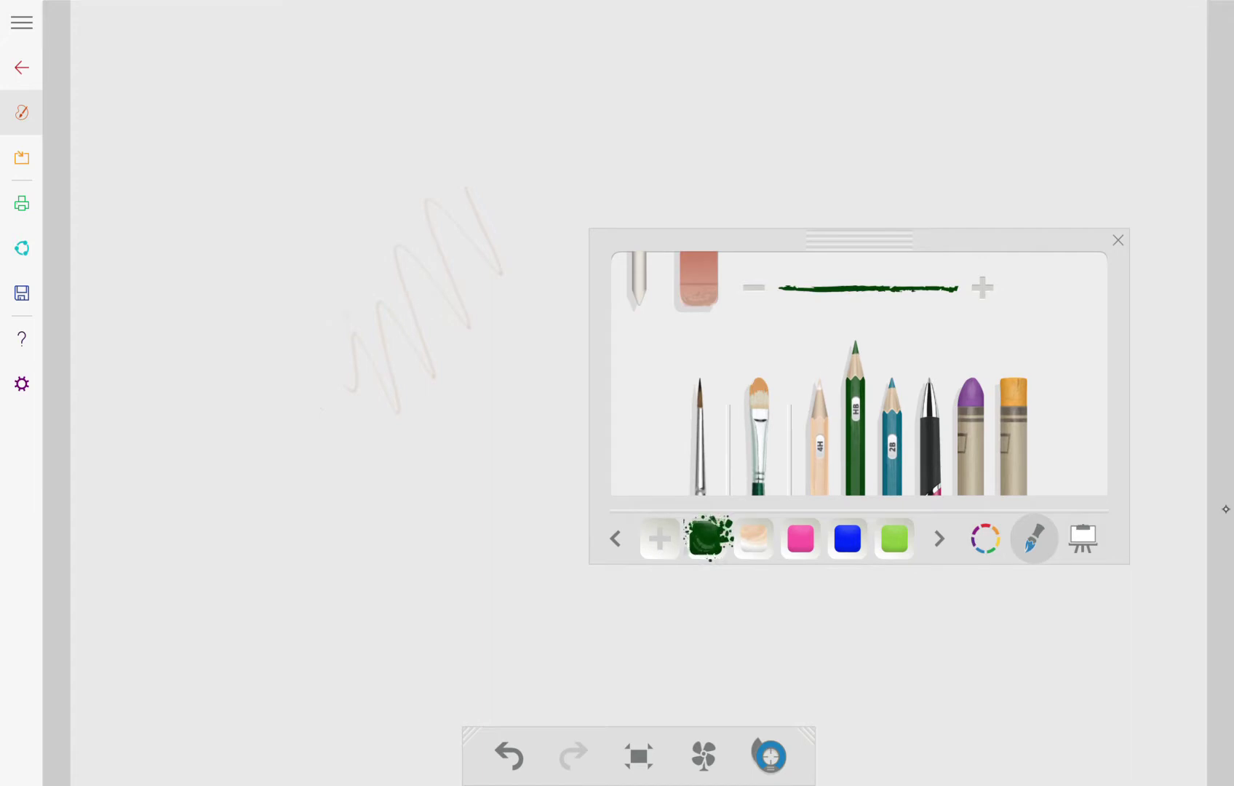
pyautogui.click(754, 538)
pyautogui.moveTo(441, 234)
pyautogui.mouseDown()
pyautogui.moveTo(473, 298)
pyautogui.moveTo(371, 407)
pyautogui.moveTo(350, 477)
pyautogui.mouseUp()
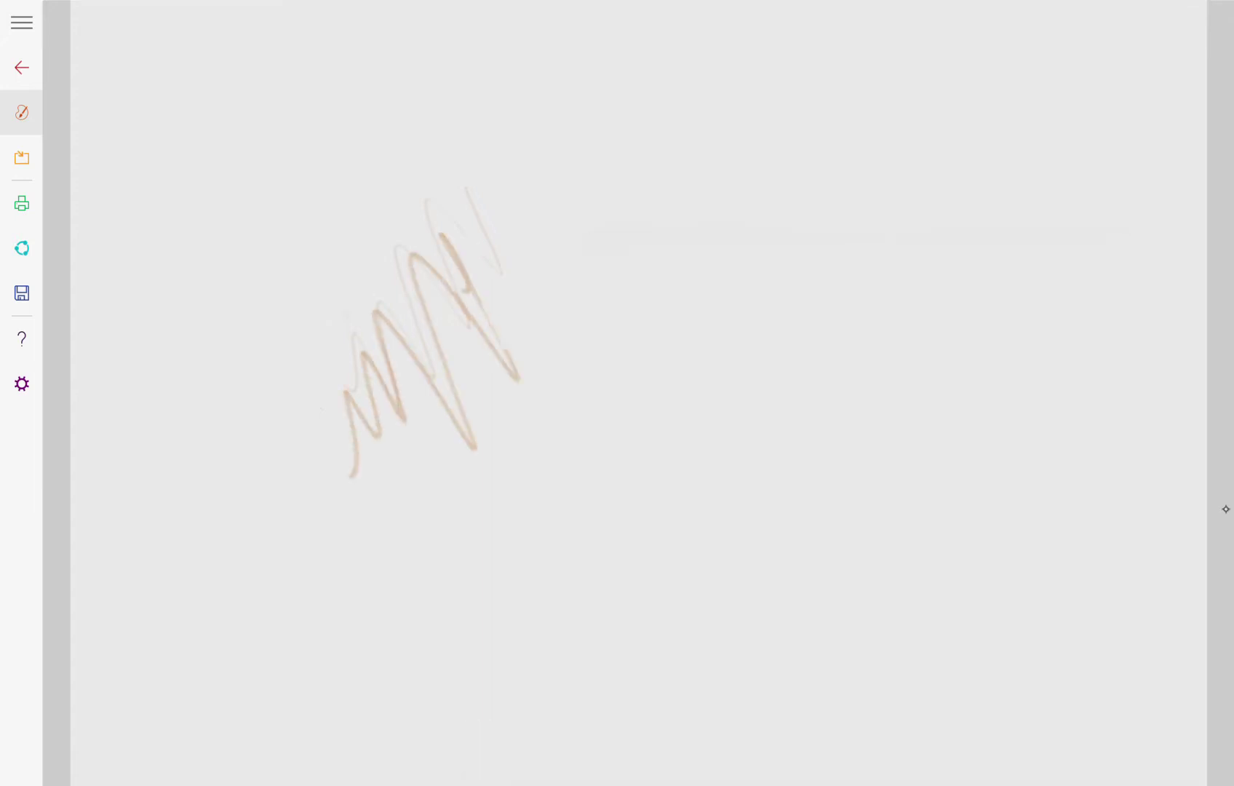
pyautogui.hotkey('ctrl', 'z')
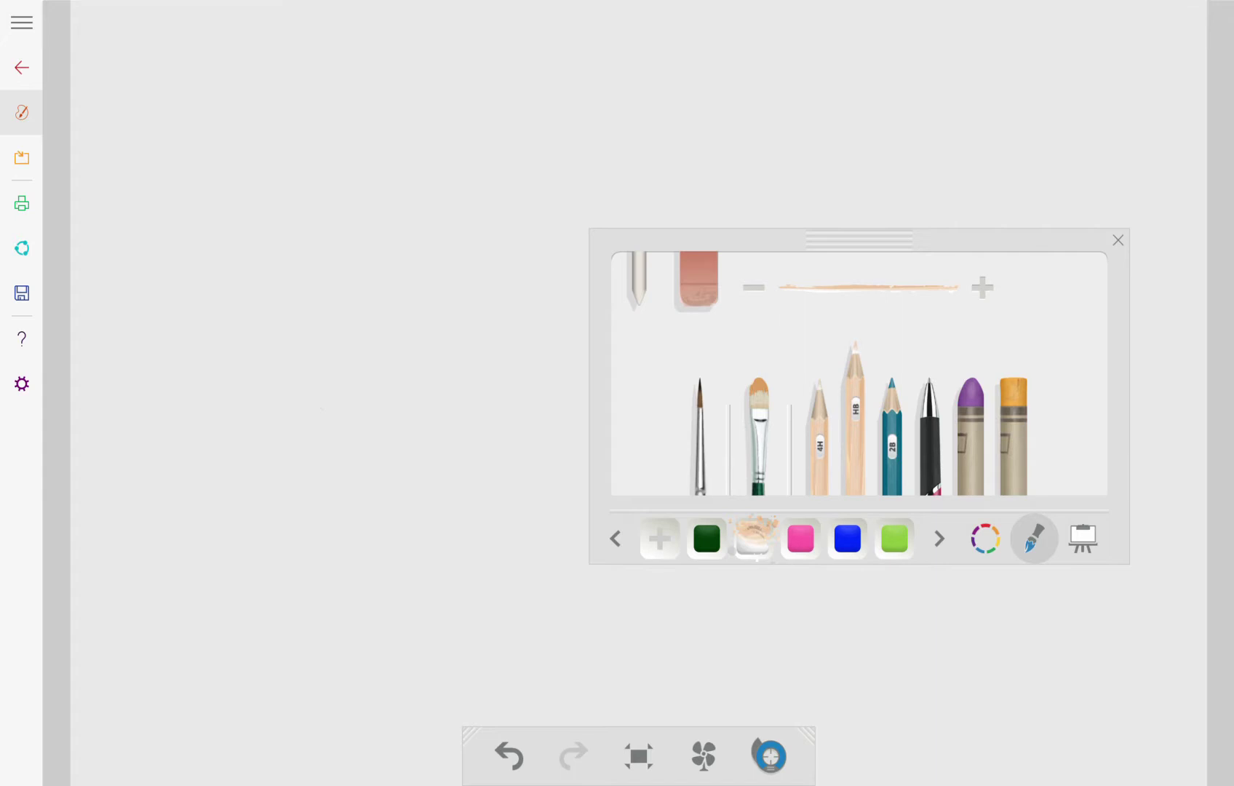
# Draw a black zigzag with the ballpoint pen, plus a longer jagged line and a short stroke beside it.
pyautogui.click(928, 436)
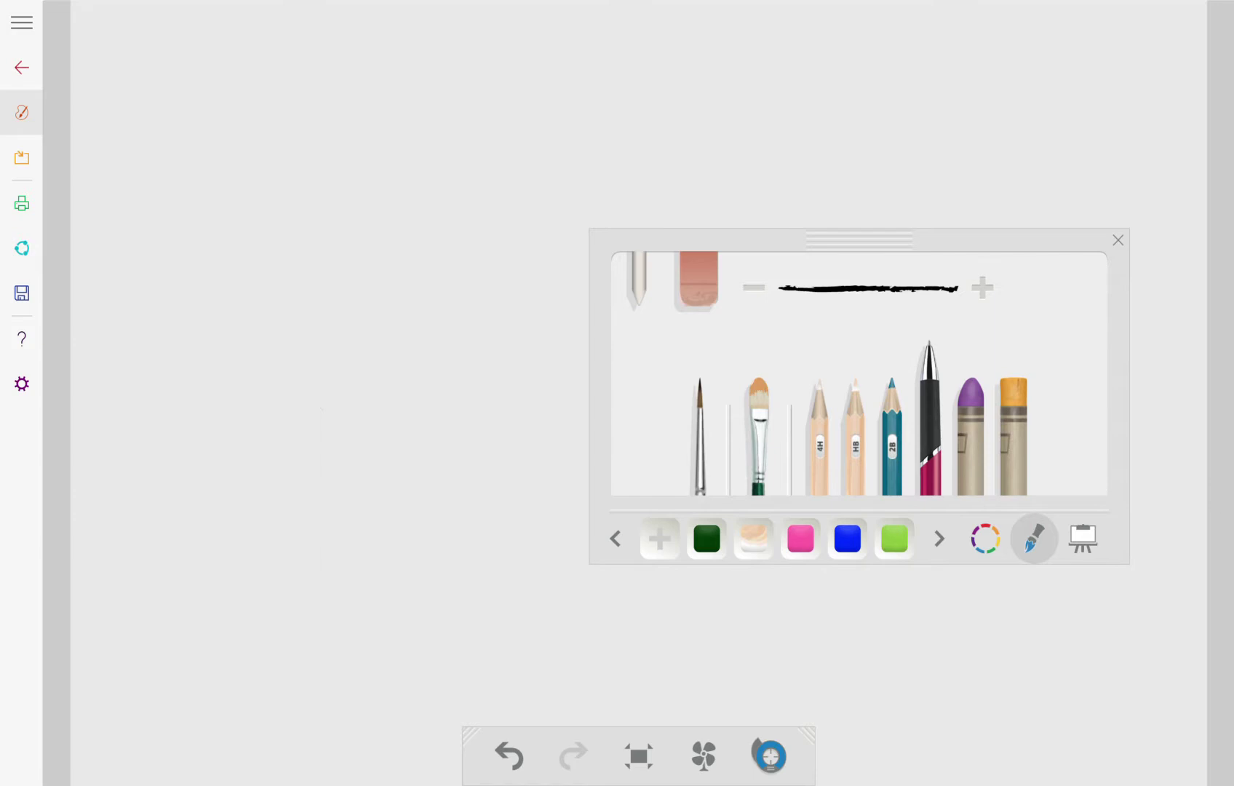
pyautogui.moveTo(458, 99)
pyautogui.mouseDown()
pyautogui.moveTo(457, 212)
pyautogui.moveTo(417, 170)
pyautogui.moveTo(402, 219)
pyautogui.moveTo(342, 242)
pyautogui.mouseUp()
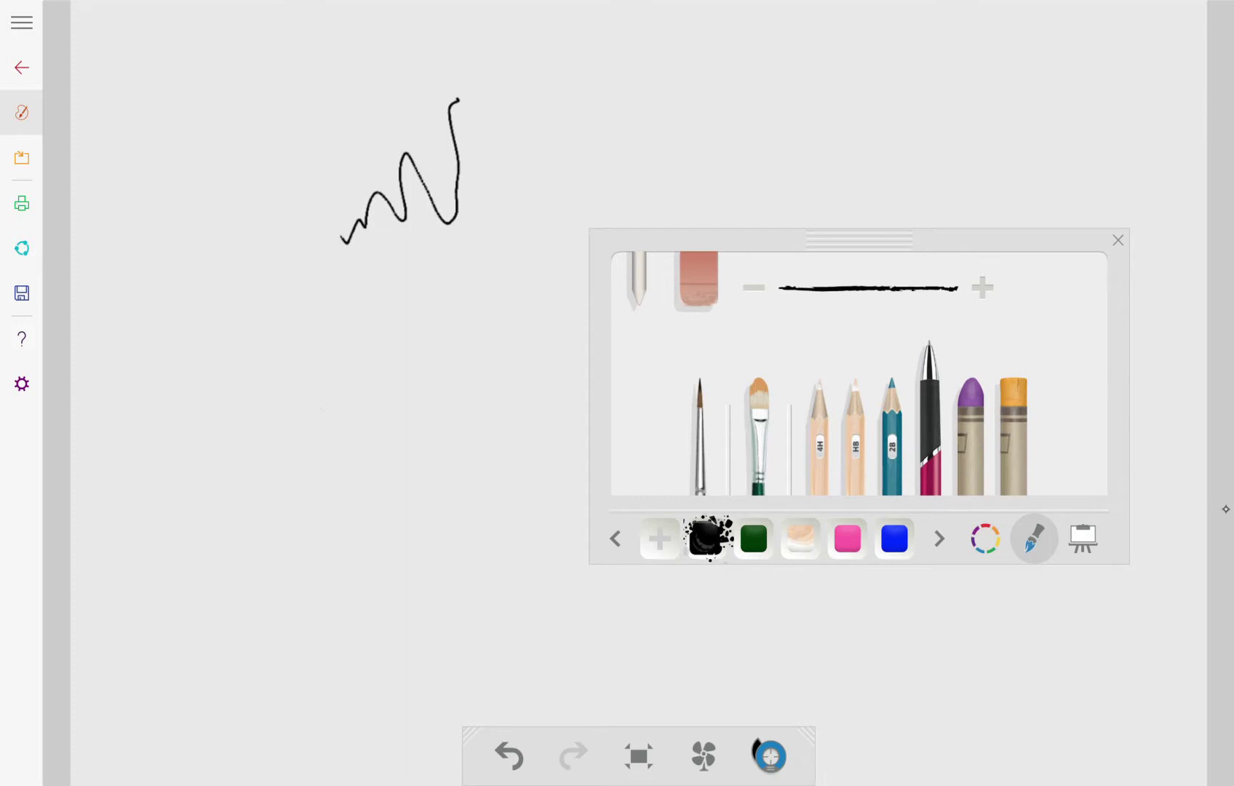
pyautogui.moveTo(366, 113)
pyautogui.mouseDown()
pyautogui.moveTo(333, 114)
pyautogui.moveTo(211, 215)
pyautogui.moveTo(177, 300)
pyautogui.moveTo(313, 560)
pyautogui.mouseUp()
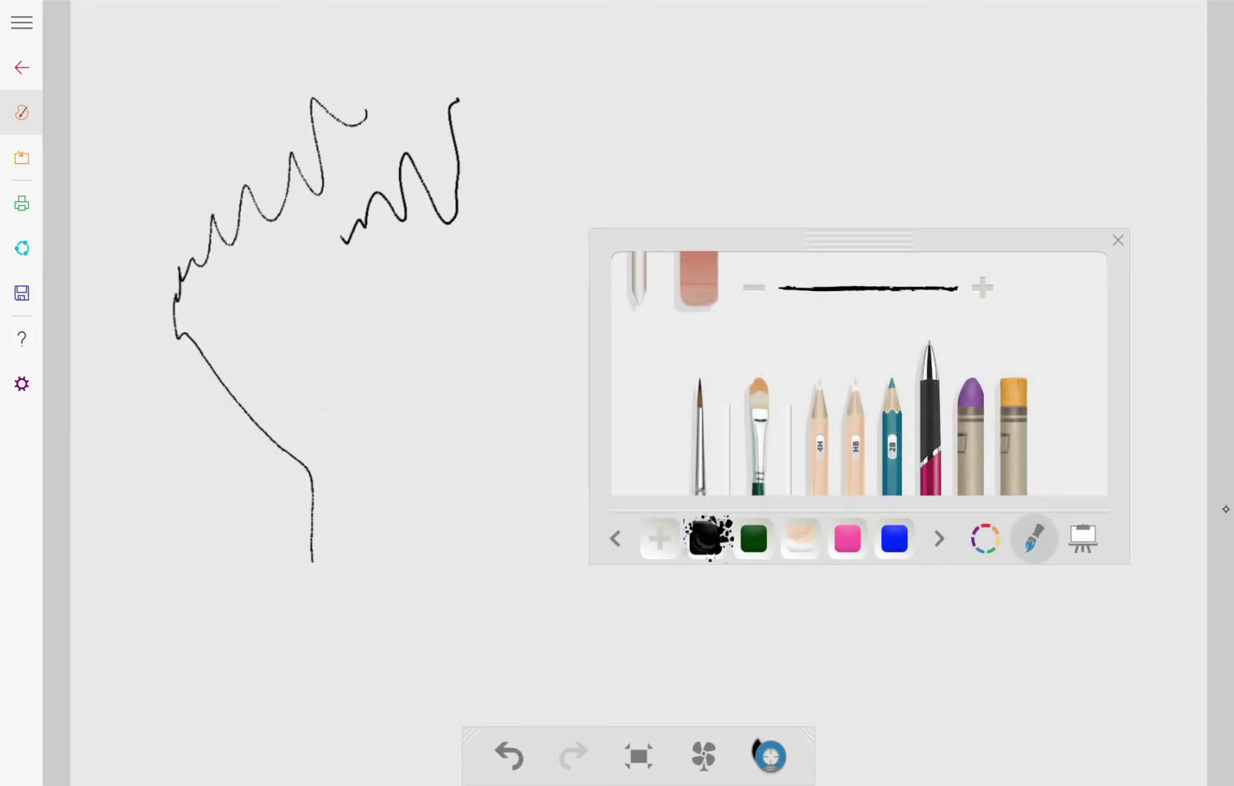
pyautogui.moveTo(324, 125); pyautogui.dragTo(344, 145)
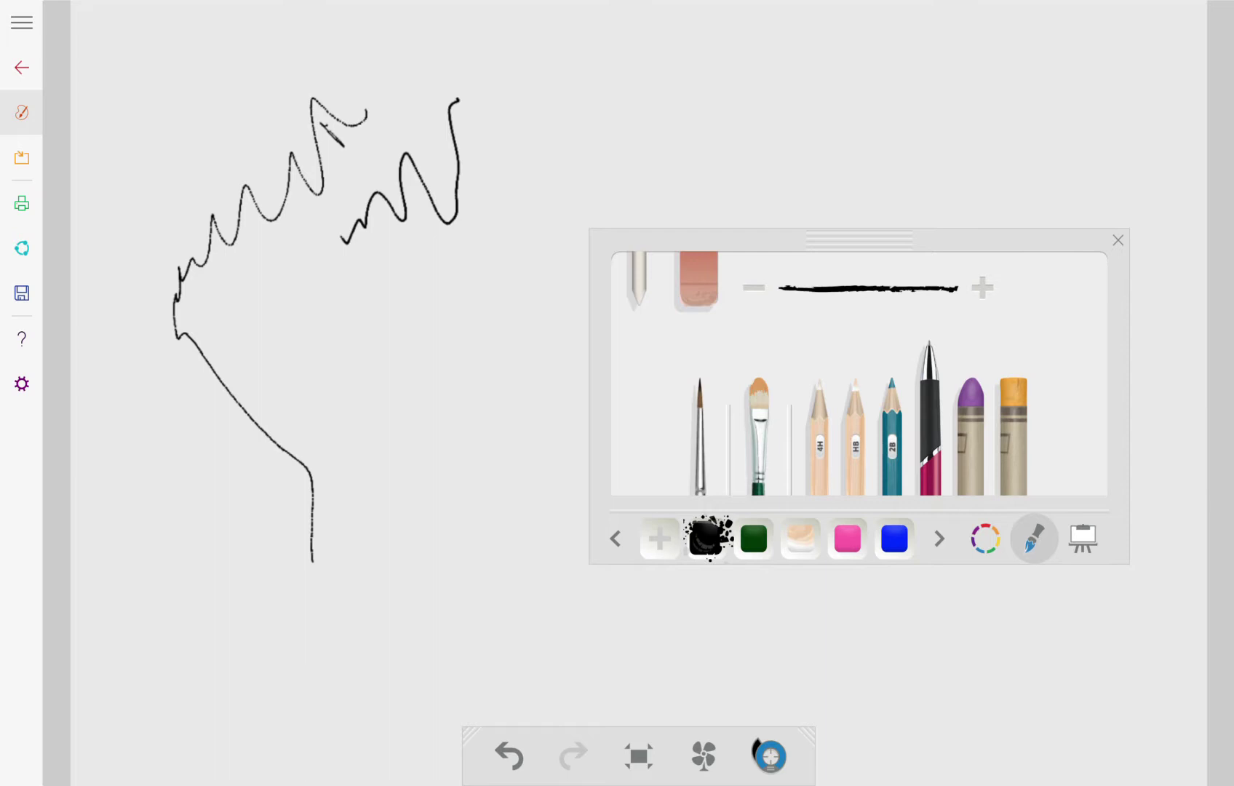
# Undo all the black pen strokes until the canvas is blank.
pyautogui.hotkey('ctrl', 'z')
pyautogui.hotkey('ctrl', 'z')
pyautogui.hotkey('ctrl', 'z')
pyautogui.hotkey('ctrl', 'z')
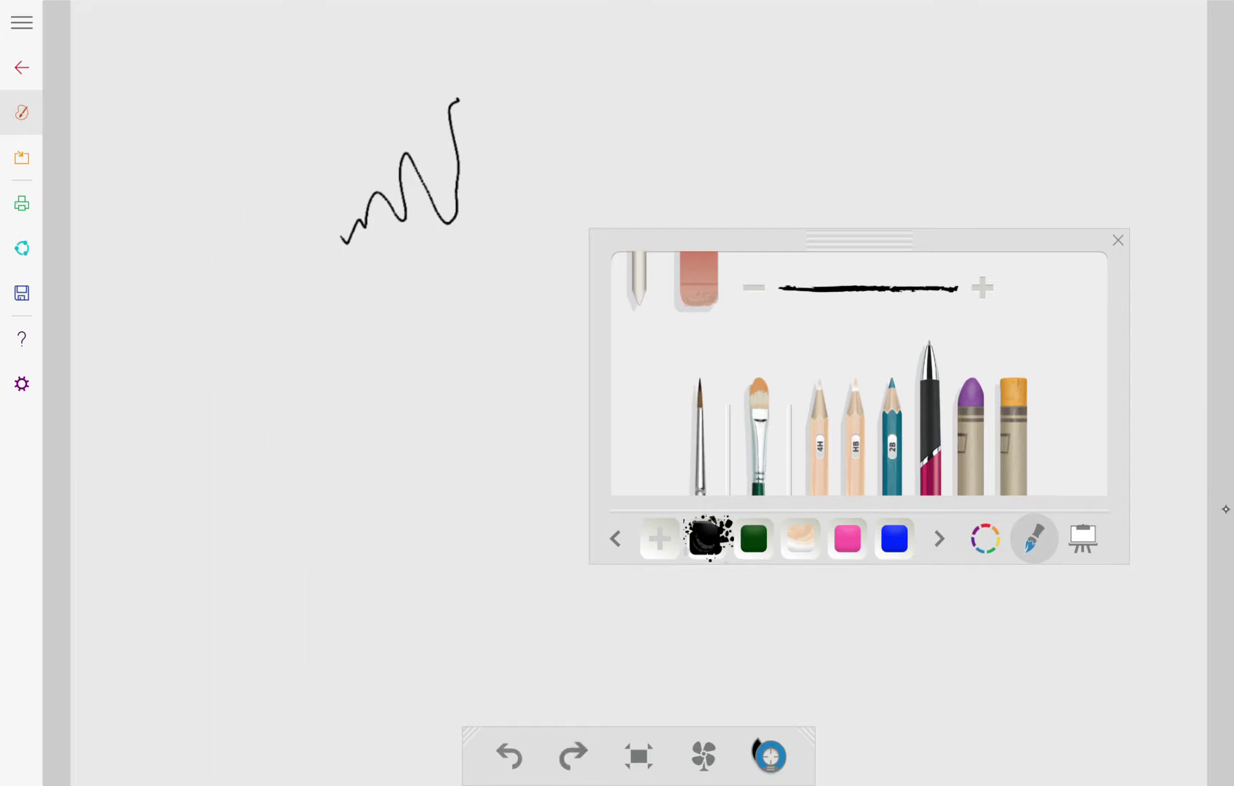
pyautogui.hotkey('ctrl', 'z')
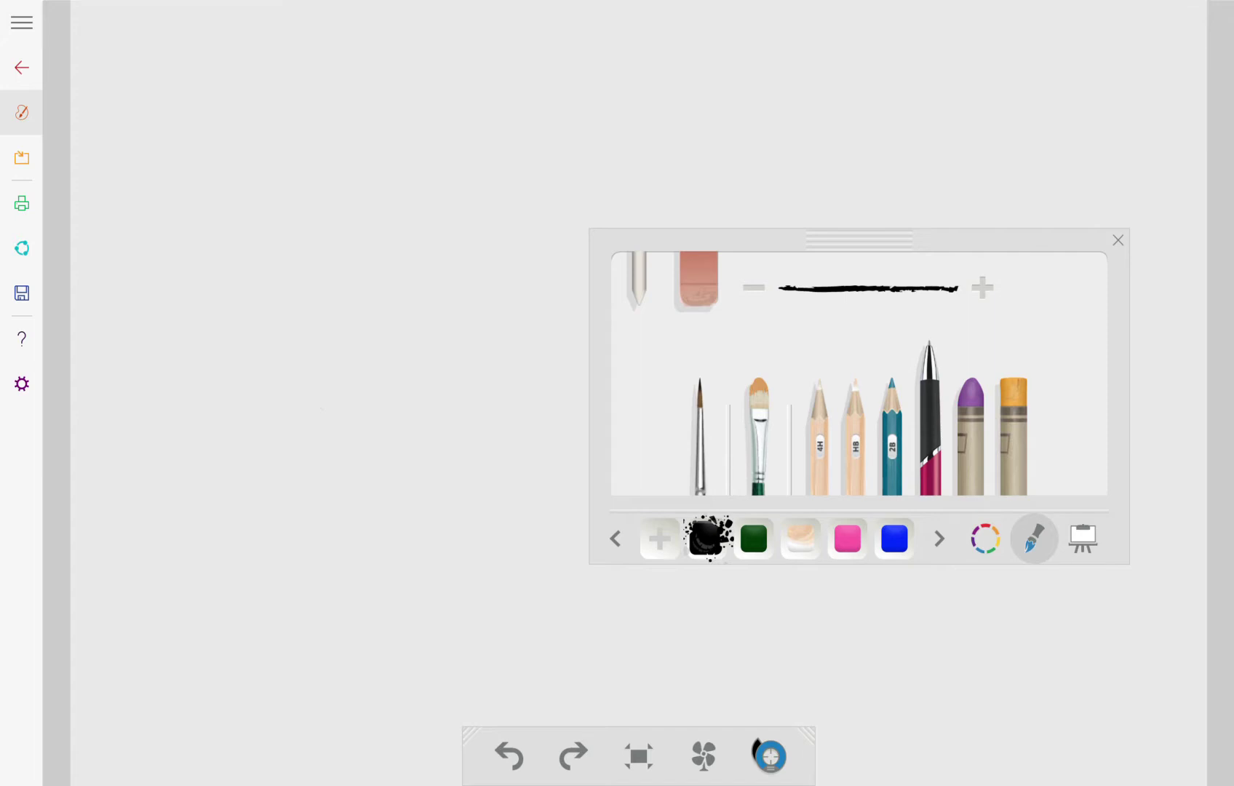
# Sketch a looped doodle with the black pen, scribble over it with the HB pencil in pink, and undo both.
pyautogui.moveTo(295, 304)
pyautogui.mouseDown()
pyautogui.moveTo(280, 267)
pyautogui.moveTo(268, 293)
pyautogui.moveTo(279, 365)
pyautogui.moveTo(322, 442)
pyautogui.moveTo(333, 373)
pyautogui.moveTo(375, 292)
pyautogui.moveTo(315, 285)
pyautogui.moveTo(309, 350)
pyautogui.moveTo(342, 359)
pyautogui.mouseUp()
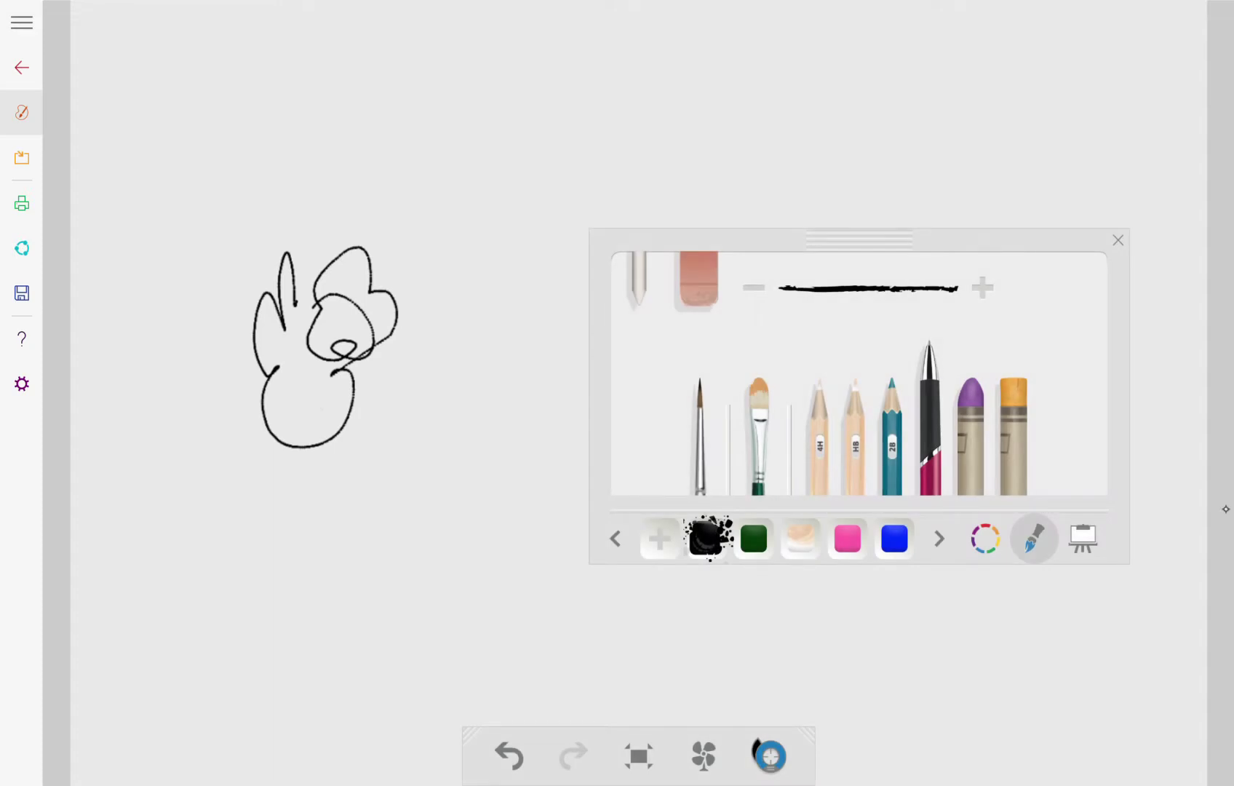
pyautogui.click(854, 429)
pyautogui.click(847, 539)
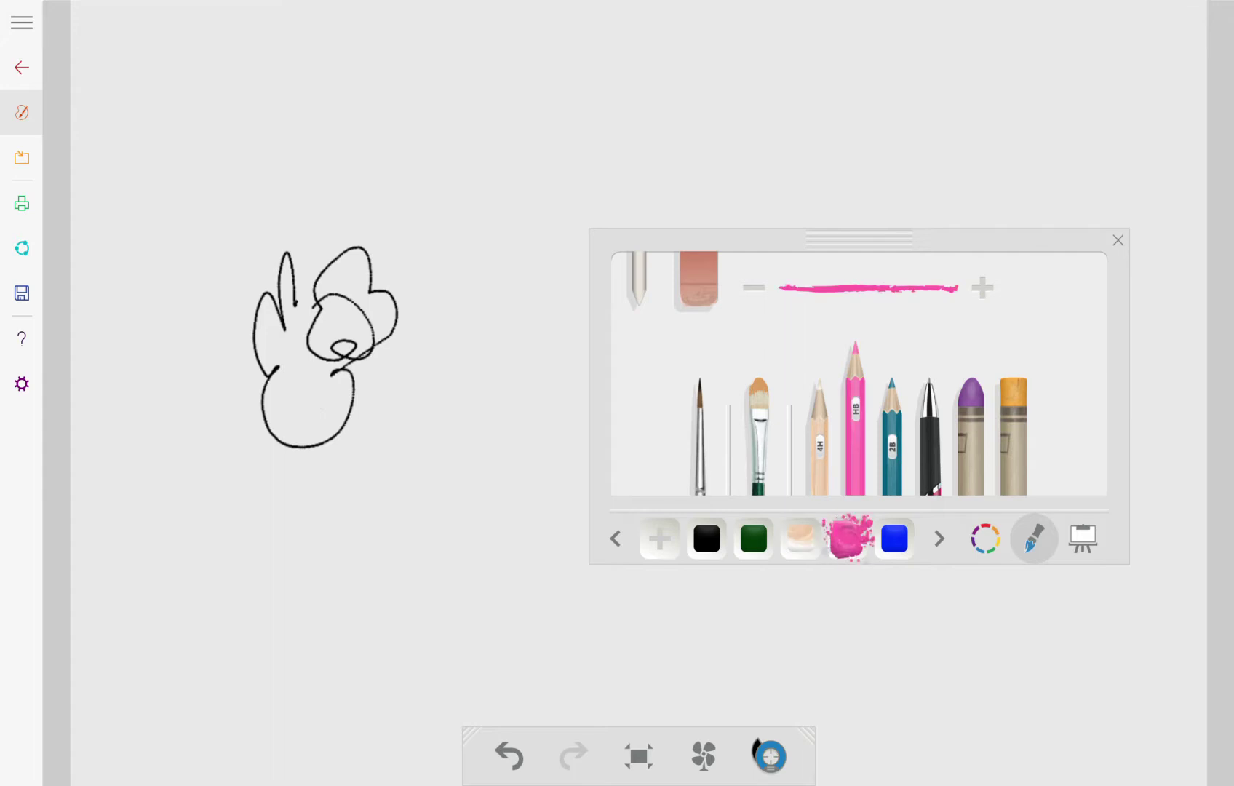
pyautogui.moveTo(323, 243)
pyautogui.mouseDown()
pyautogui.moveTo(353, 353)
pyautogui.moveTo(381, 399)
pyautogui.moveTo(291, 240)
pyautogui.moveTo(356, 400)
pyautogui.moveTo(291, 244)
pyautogui.moveTo(428, 393)
pyautogui.moveTo(301, 241)
pyautogui.moveTo(419, 416)
pyautogui.mouseUp()
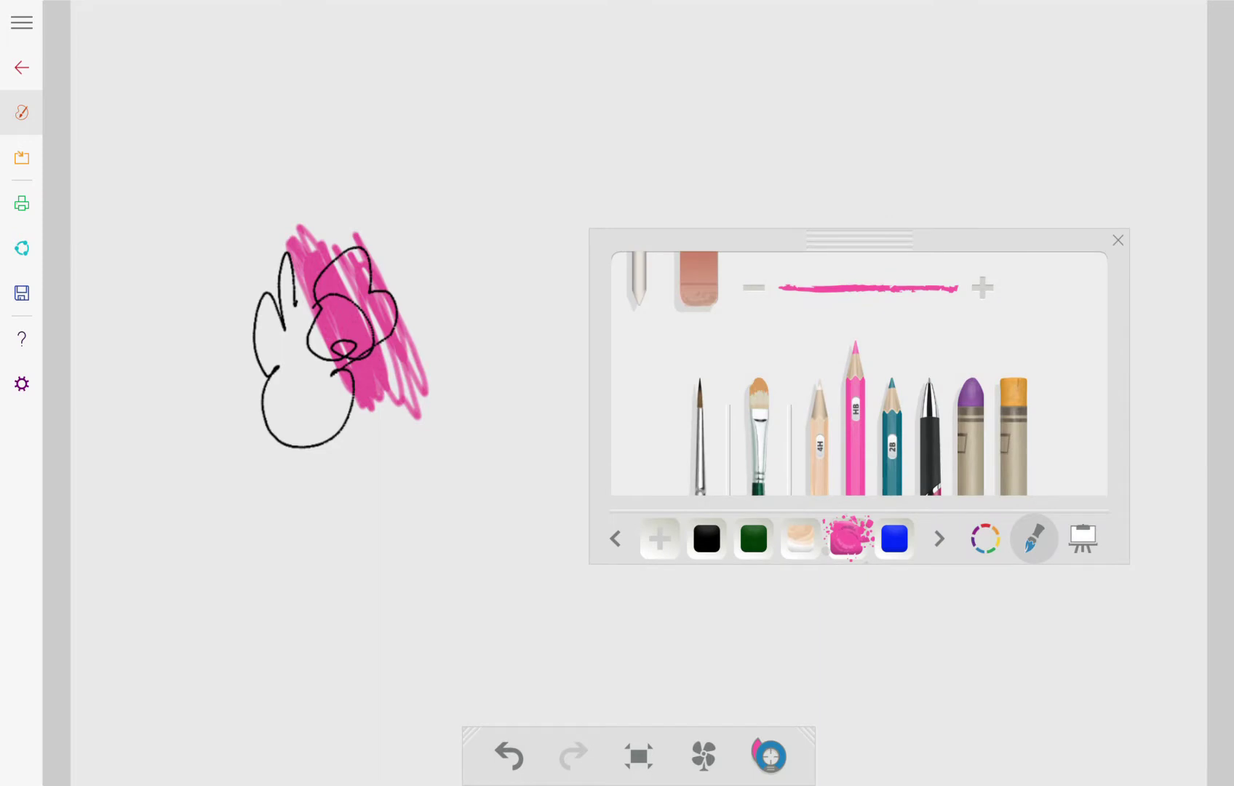
pyautogui.click(509, 756)
pyautogui.click(509, 756)
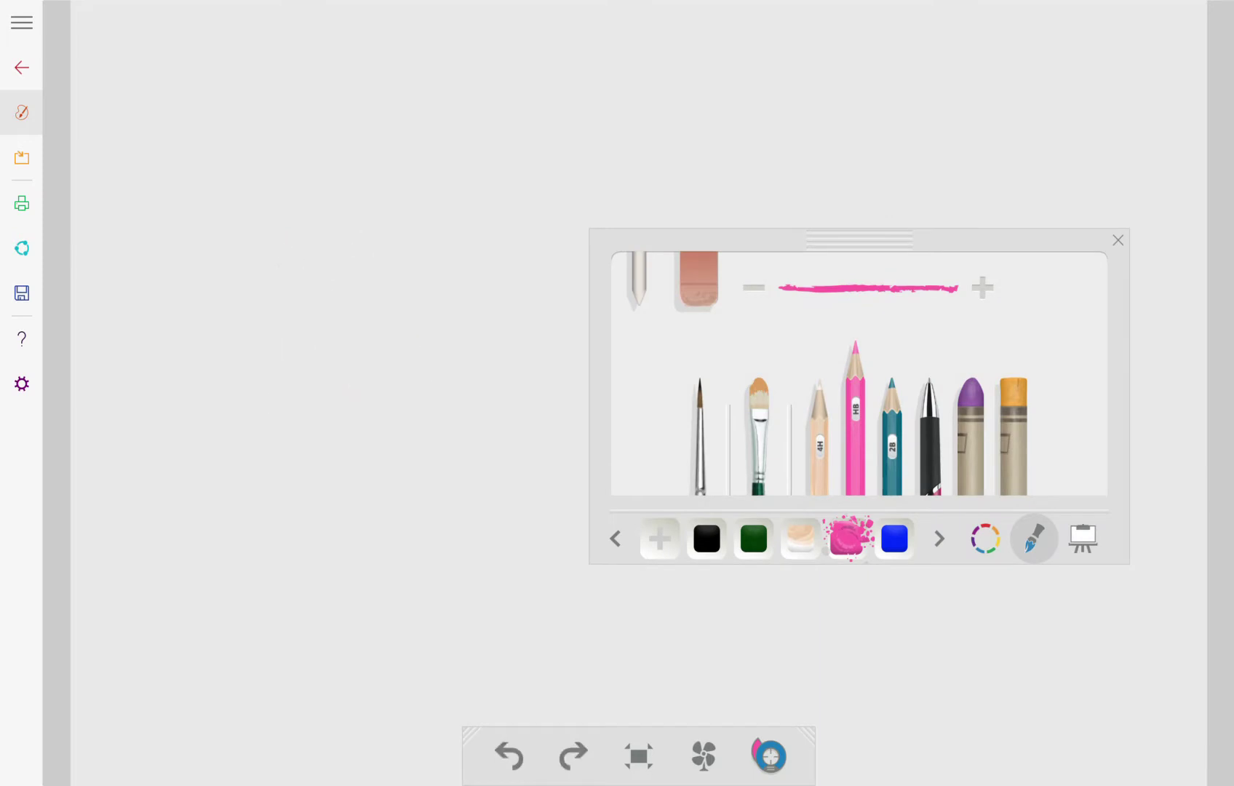
# Switch back to the ballpoint pen with black ink.
pyautogui.click(929, 422)
pyautogui.click(706, 538)
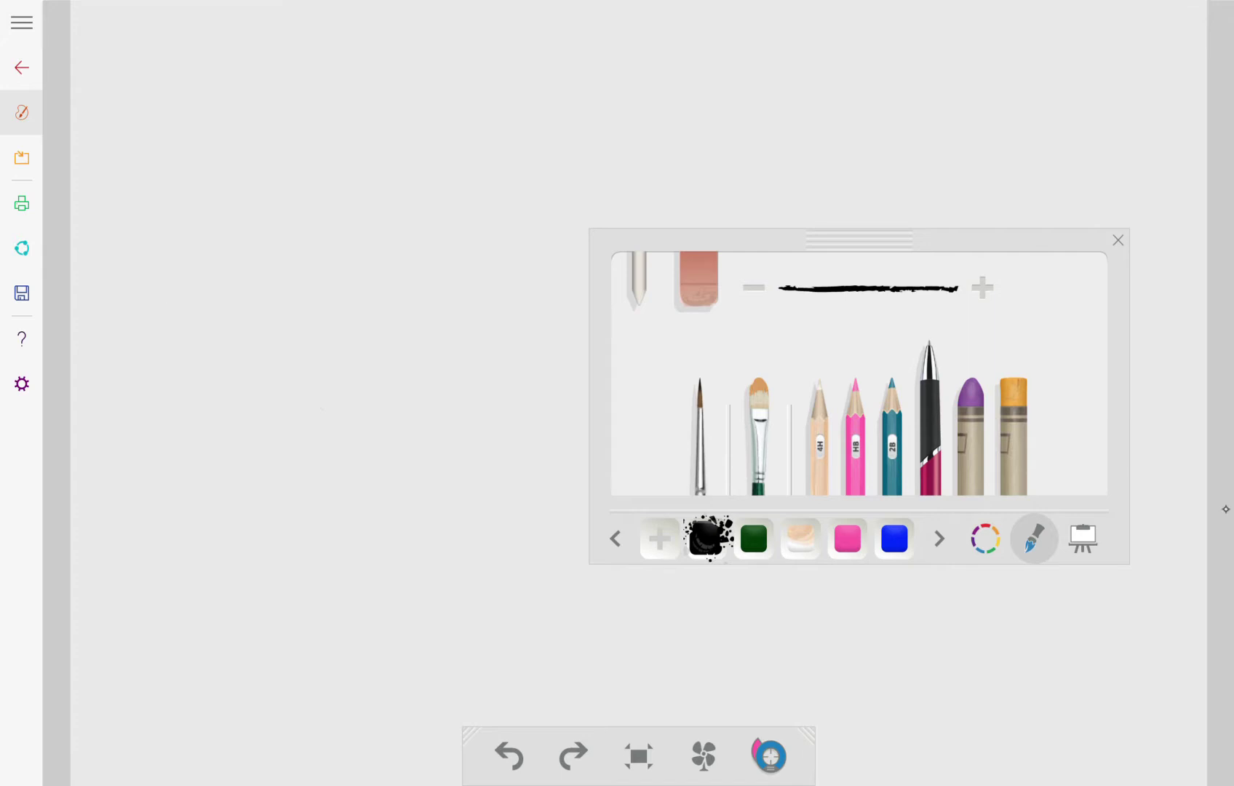
# Try a face outline with two short vertical lines and a curve running down from the first, and undo the strokes.
pyautogui.moveTo(164, 288); pyautogui.dragTo(166, 322)
pyautogui.moveTo(265, 287); pyautogui.dragTo(267, 320)
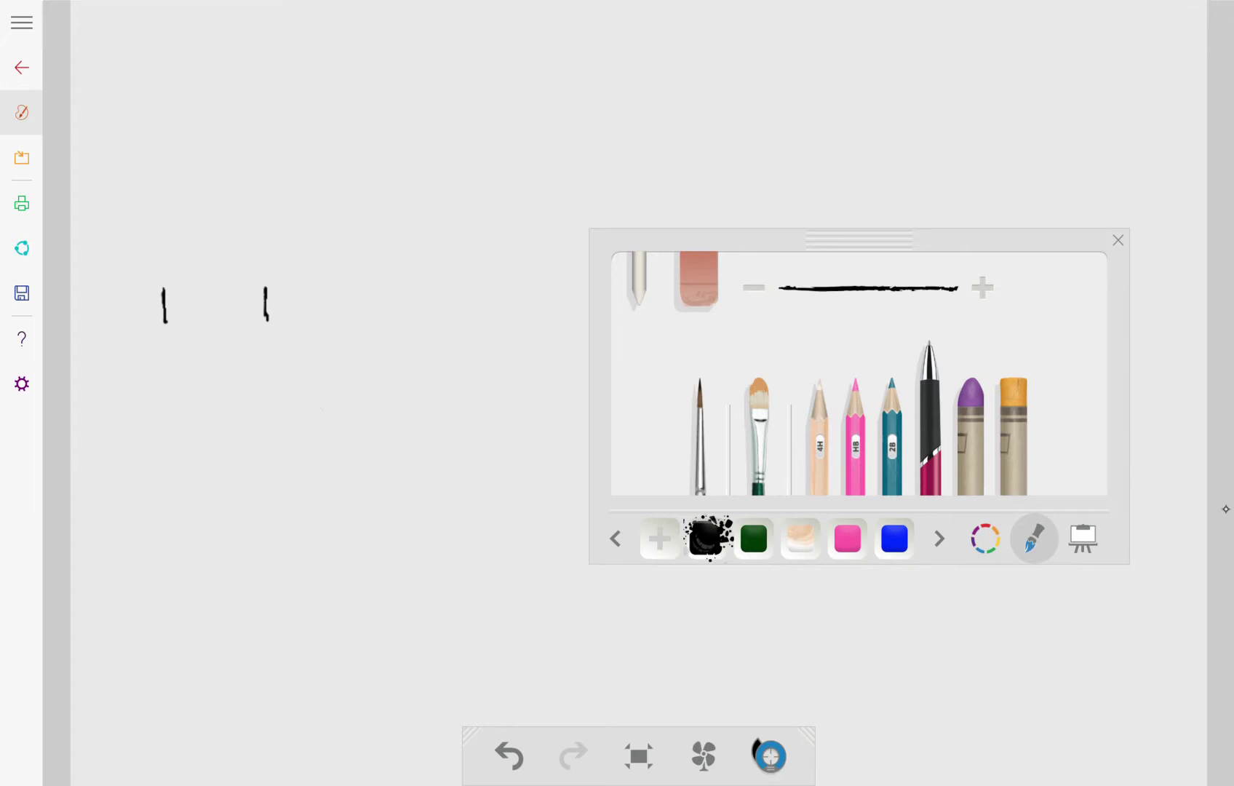
pyautogui.moveTo(165, 317); pyautogui.dragTo(188, 362)
pyautogui.hotkey('ctrl', 'z')
pyautogui.hotkey('ctrl', 'z')
pyautogui.hotkey('ctrl', 'z')
pyautogui.hotkey('ctrl', 'z')
# Draw a face outline from two short vertical sides and curved jaw lines meeting at a pointed chin, with small ears at the sides.
pyautogui.moveTo(142, 288); pyautogui.dragTo(142, 319)
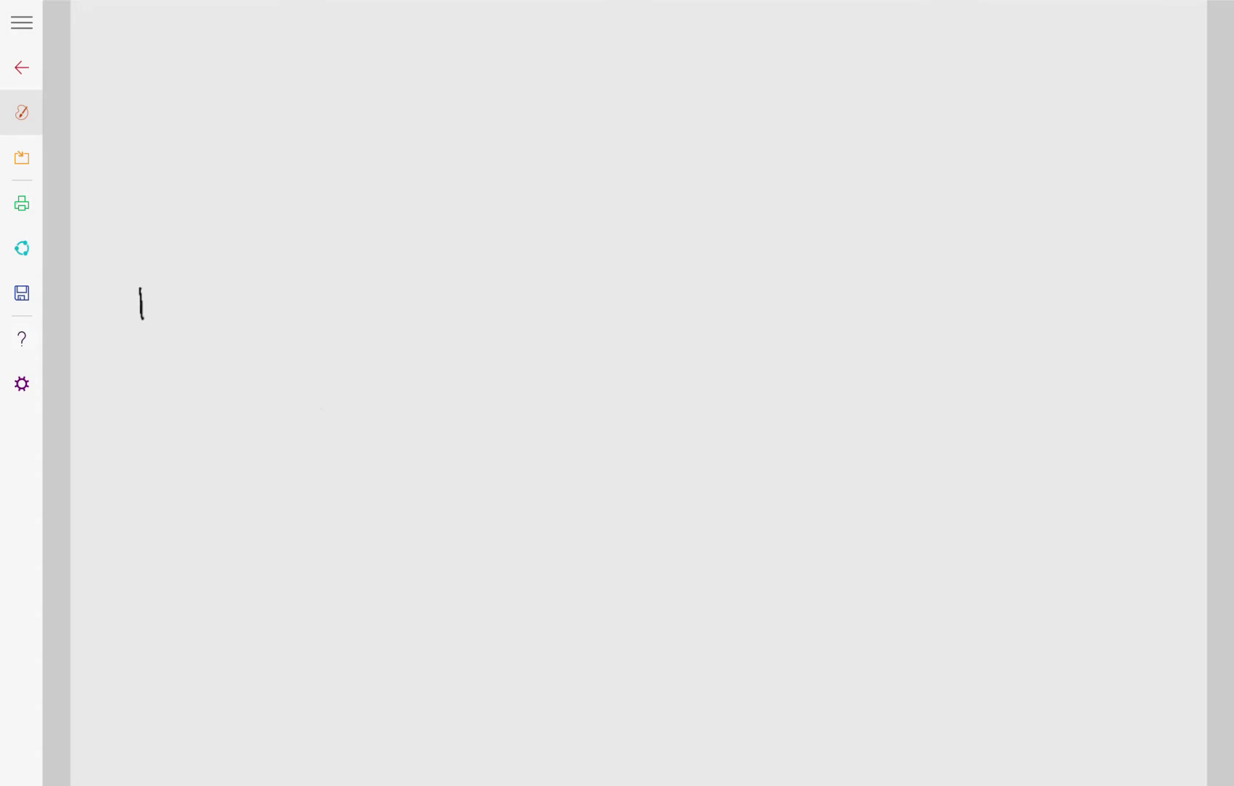
pyautogui.moveTo(233, 289); pyautogui.dragTo(233, 319)
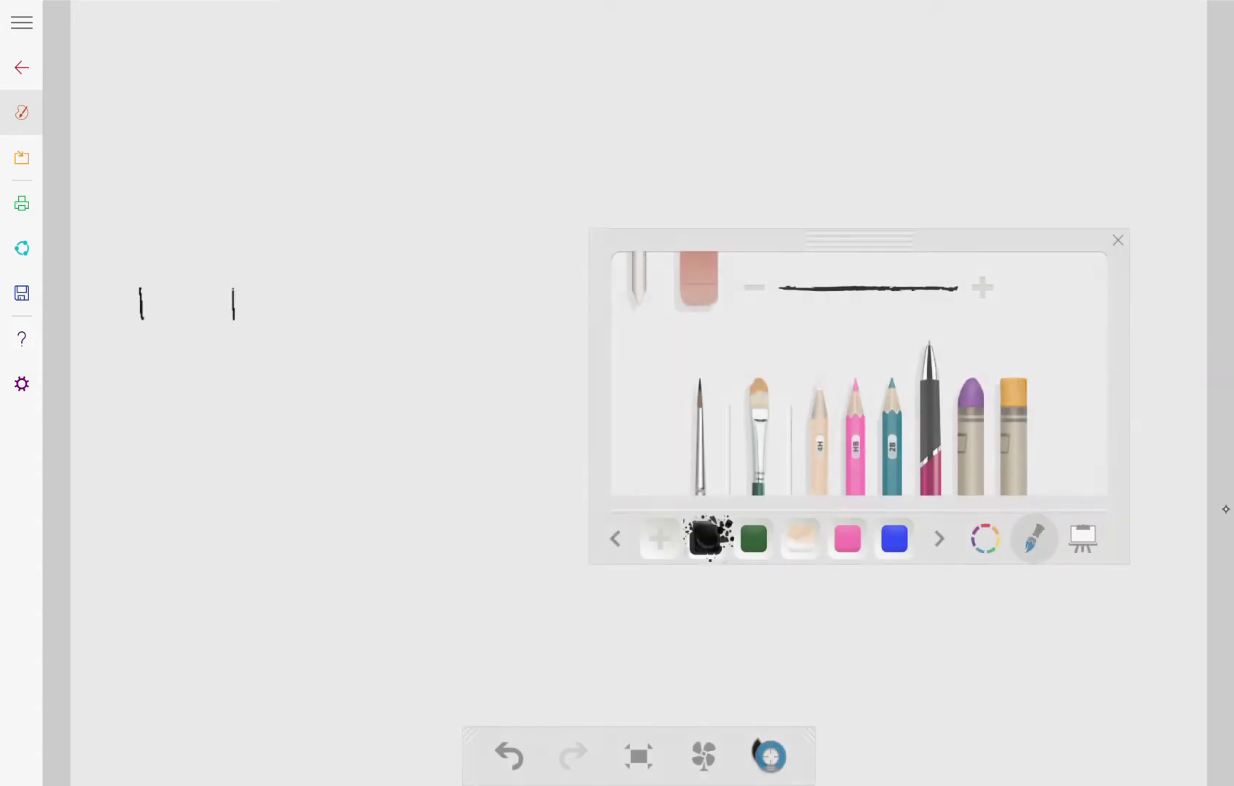
pyautogui.moveTo(141, 320); pyautogui.dragTo(179, 376)
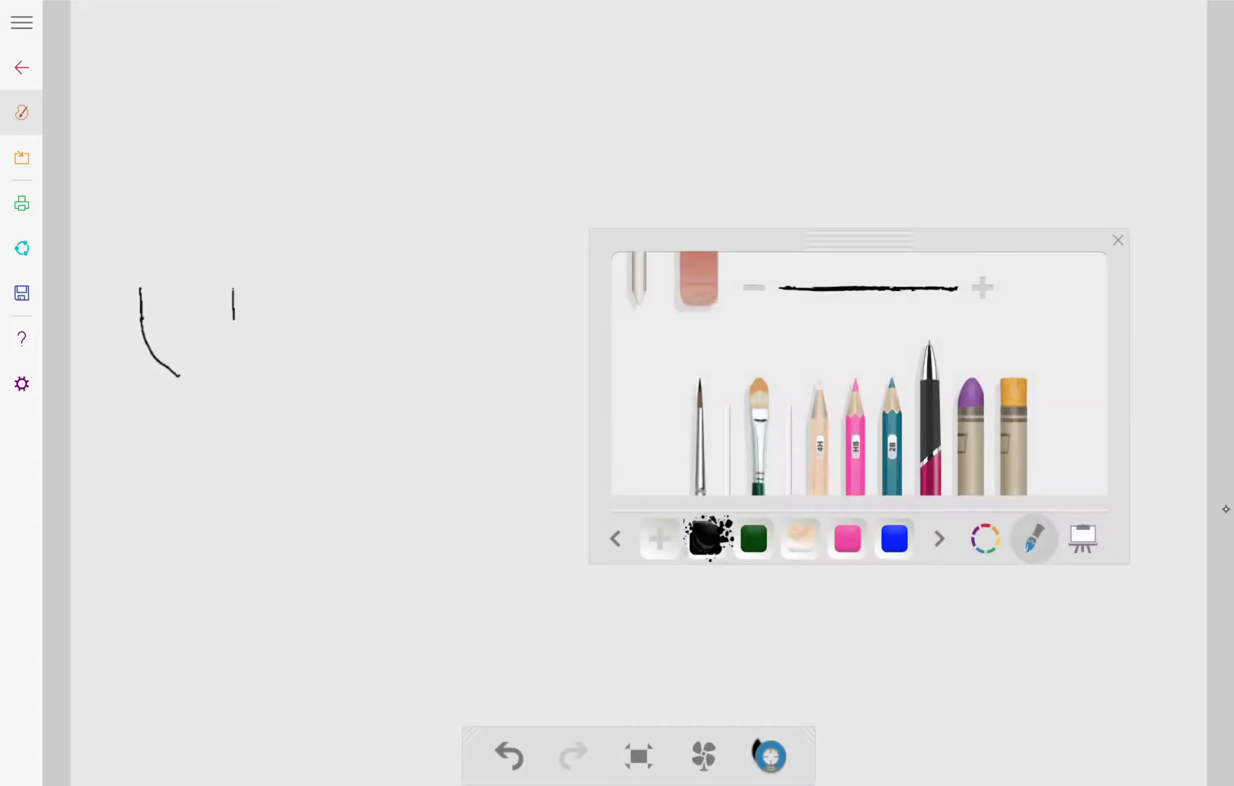
pyautogui.moveTo(234, 320); pyautogui.dragTo(178, 378)
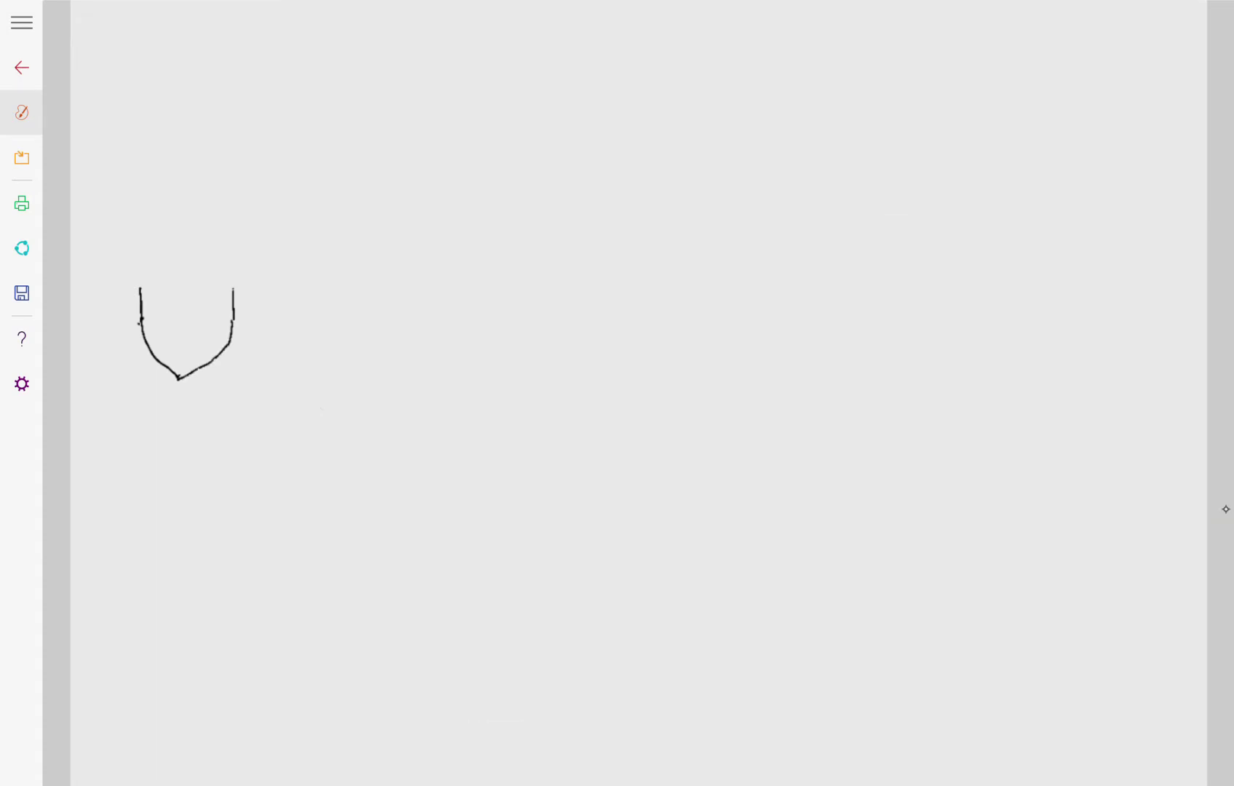
pyautogui.moveTo(233, 324); pyautogui.dragTo(230, 341)
pyautogui.hotkey('ctrl', 'z')
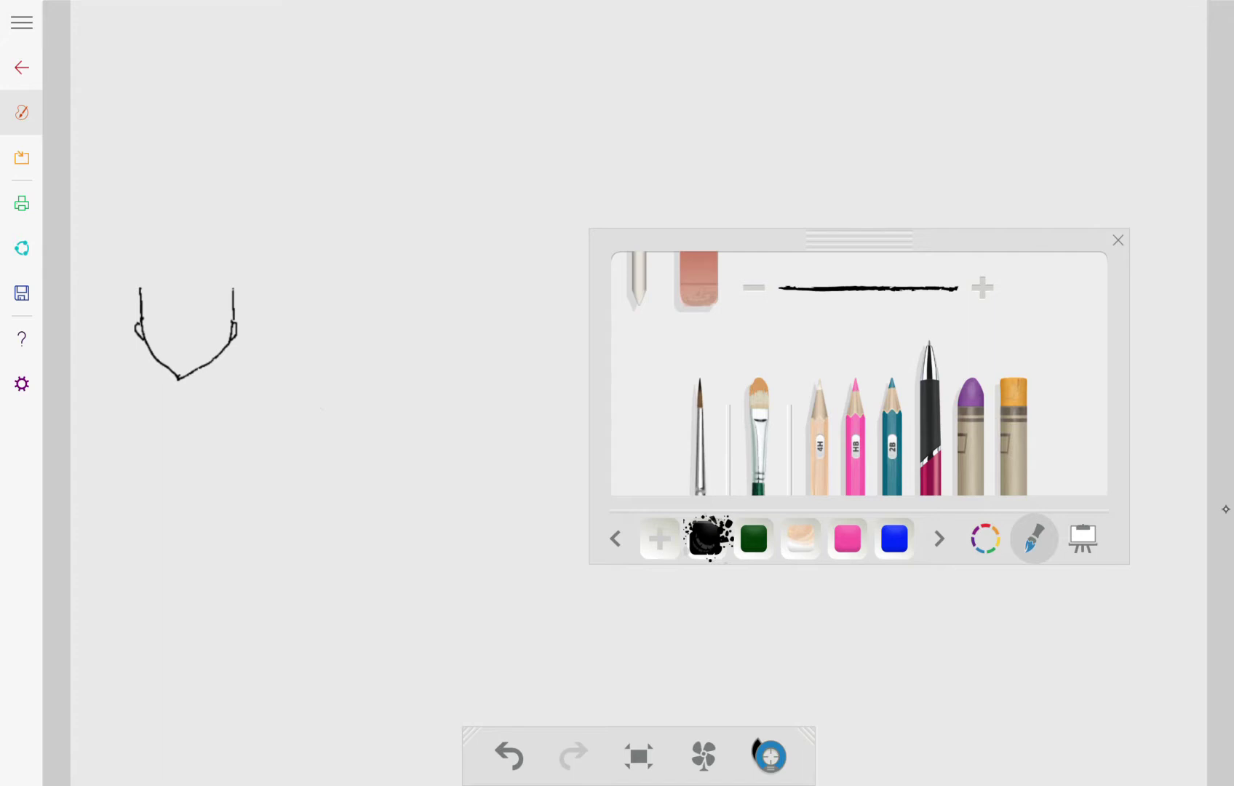
# Try a short vertical neck line beneath the chin and undo it.
pyautogui.moveTo(193, 370); pyautogui.dragTo(193, 379)
pyautogui.hotkey('ctrl', 'z')
pyautogui.hotkey('ctrl', 'z')
pyautogui.click(1226, 509)
# Draw a short boxy neck directly beneath the pointed chin with the black pen.
pyautogui.moveTo(174, 374); pyautogui.dragTo(175, 381)
pyautogui.click(509, 757)
pyautogui.click(573, 756)
pyautogui.moveTo(191, 372); pyautogui.dragTo(174, 386)
pyautogui.hotkey('ctrl', 'z')
pyautogui.hotkey('ctrl', 'z')
pyautogui.moveTo(190, 373)
pyautogui.mouseDown()
pyautogui.moveTo(173, 386)
pyautogui.moveTo(185, 387)
pyautogui.mouseUp()
# Draw two arched eyes with curved pupils inside the face and a short eyebrow above each.
pyautogui.moveTo(228, 319)
pyautogui.mouseDown()
pyautogui.moveTo(209, 295)
pyautogui.moveTo(193, 321)
pyautogui.moveTo(224, 326)
pyautogui.mouseUp()
pyautogui.click(509, 756)
pyautogui.moveTo(225, 314)
pyautogui.mouseDown()
pyautogui.moveTo(197, 325)
pyautogui.moveTo(223, 326)
pyautogui.mouseUp()
pyautogui.moveTo(215, 289); pyautogui.dragTo(225, 292)
pyautogui.moveTo(186, 329)
pyautogui.mouseDown()
pyautogui.moveTo(169, 301)
pyautogui.moveTo(159, 324)
pyautogui.moveTo(186, 328)
pyautogui.moveTo(177, 293)
pyautogui.mouseUp()
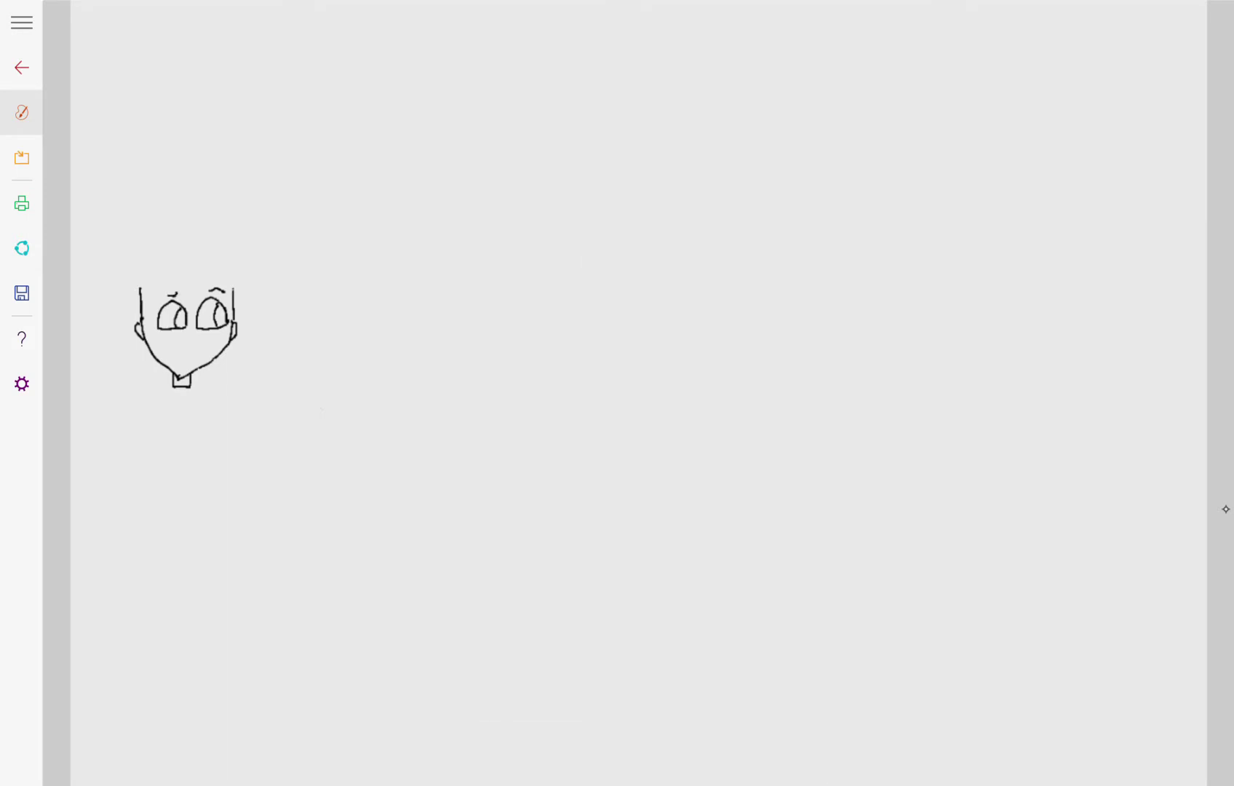
# Dot a small nose below the eyes and draw a short slanted line as the mouth.
pyautogui.click(191, 341)
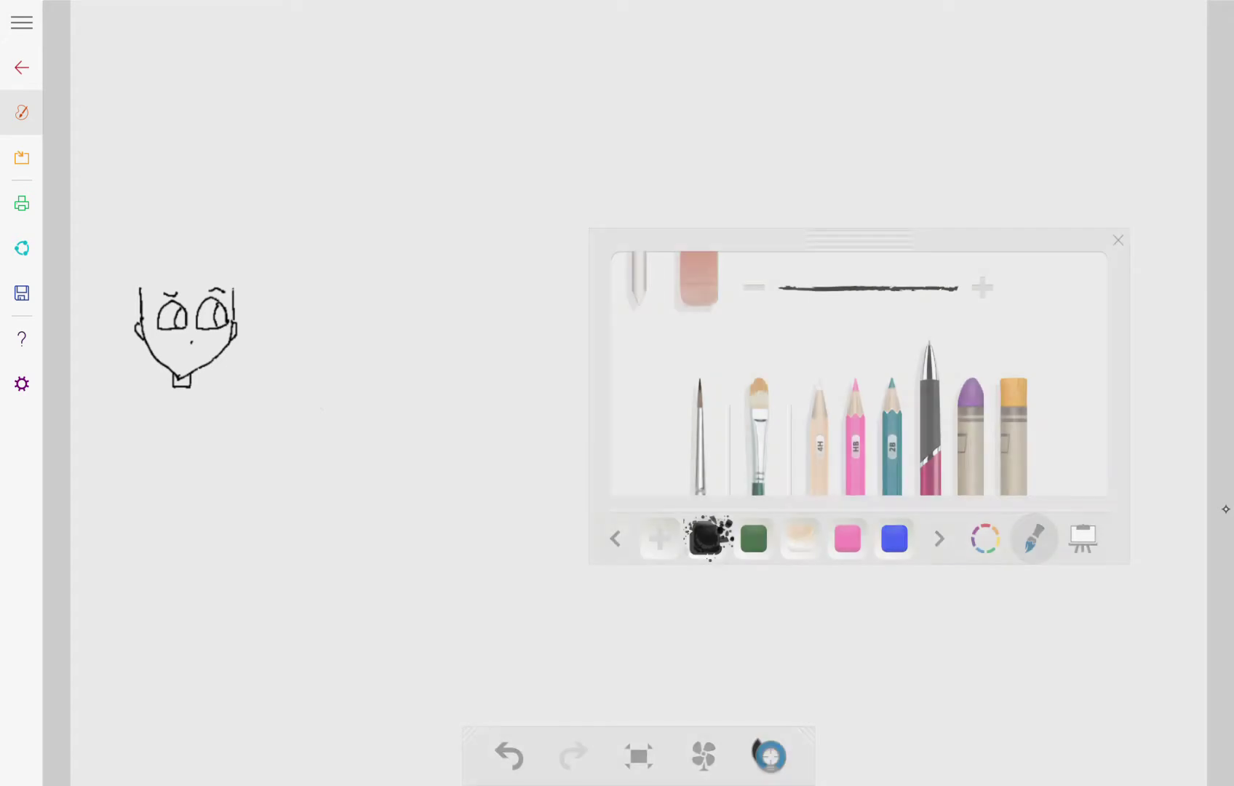
pyautogui.moveTo(175, 354); pyautogui.dragTo(188, 360)
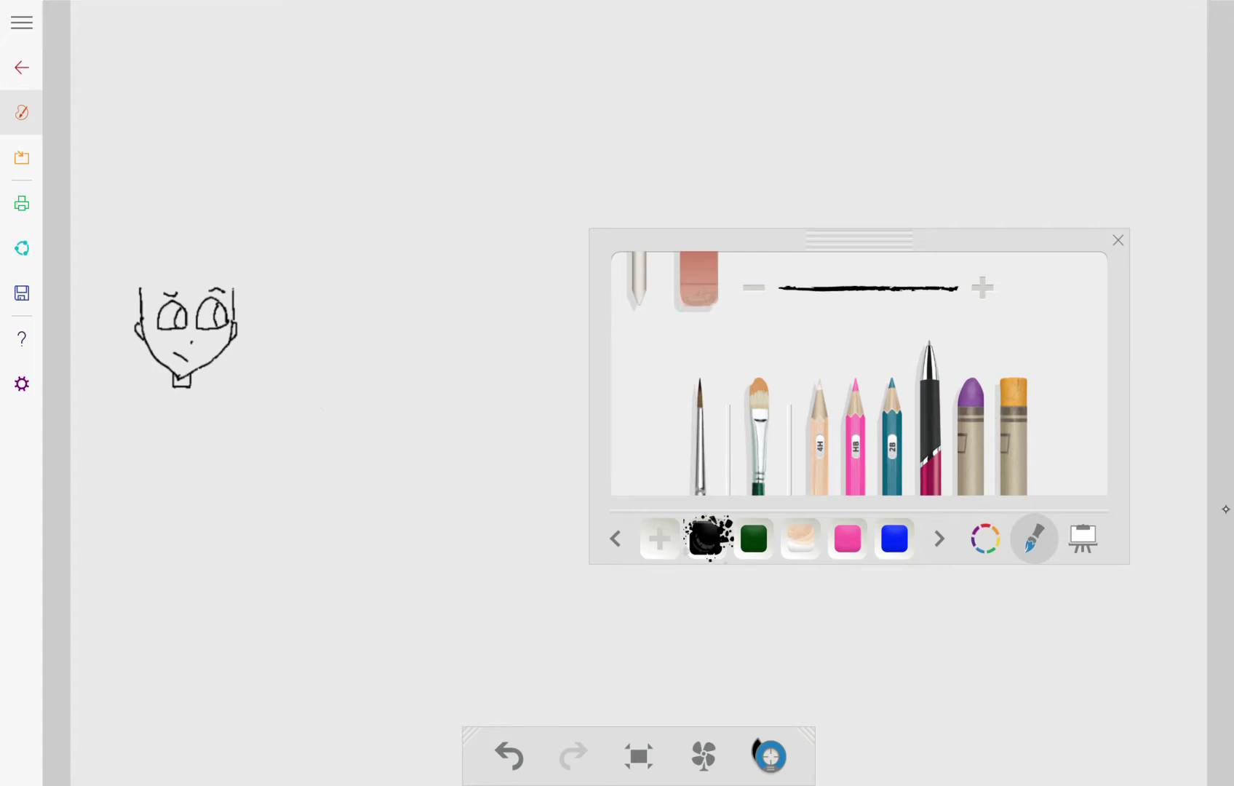
# Erase the short eyebrows above both eyes, undoing the eraser stroke that cuts into an eye.
pyautogui.moveTo(163, 298); pyautogui.dragTo(179, 297)
pyautogui.click(508, 756)
pyautogui.moveTo(698, 284); pyautogui.dragTo(696, 264)
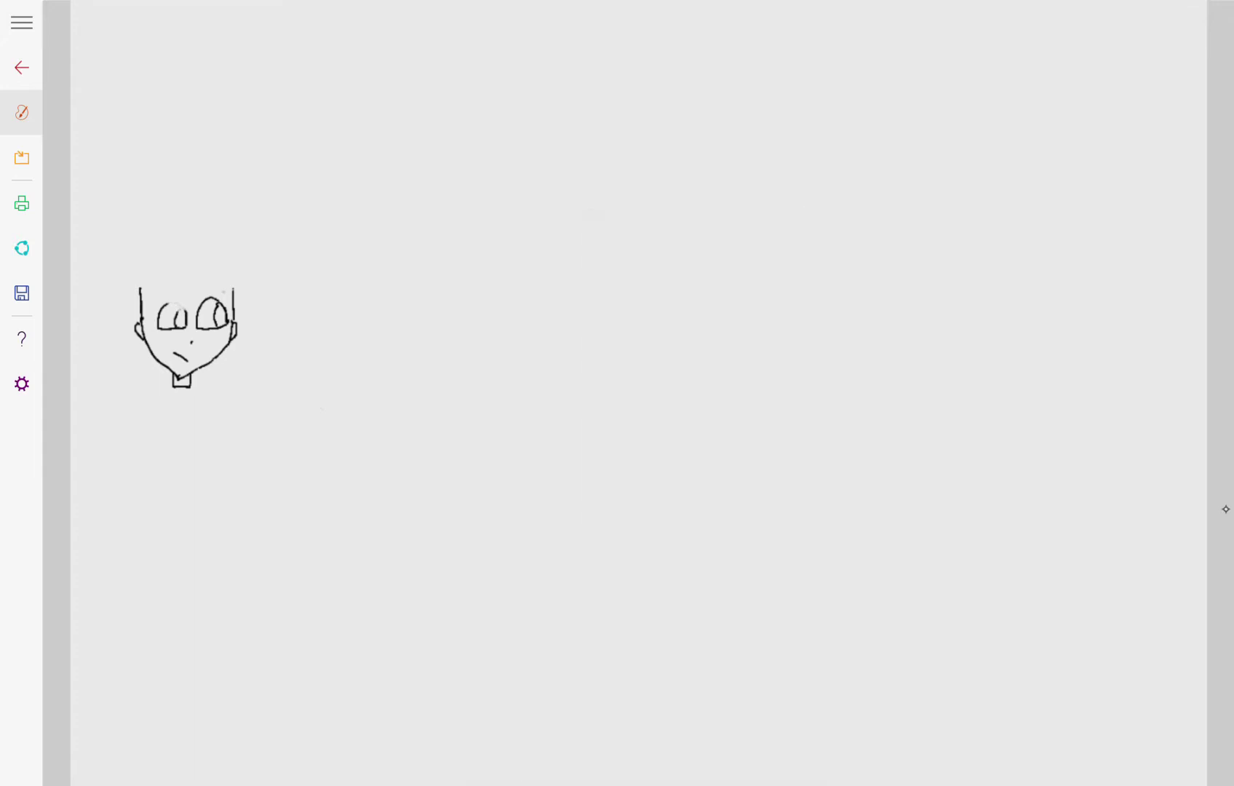
pyautogui.hotkey('ctrl', 'z')
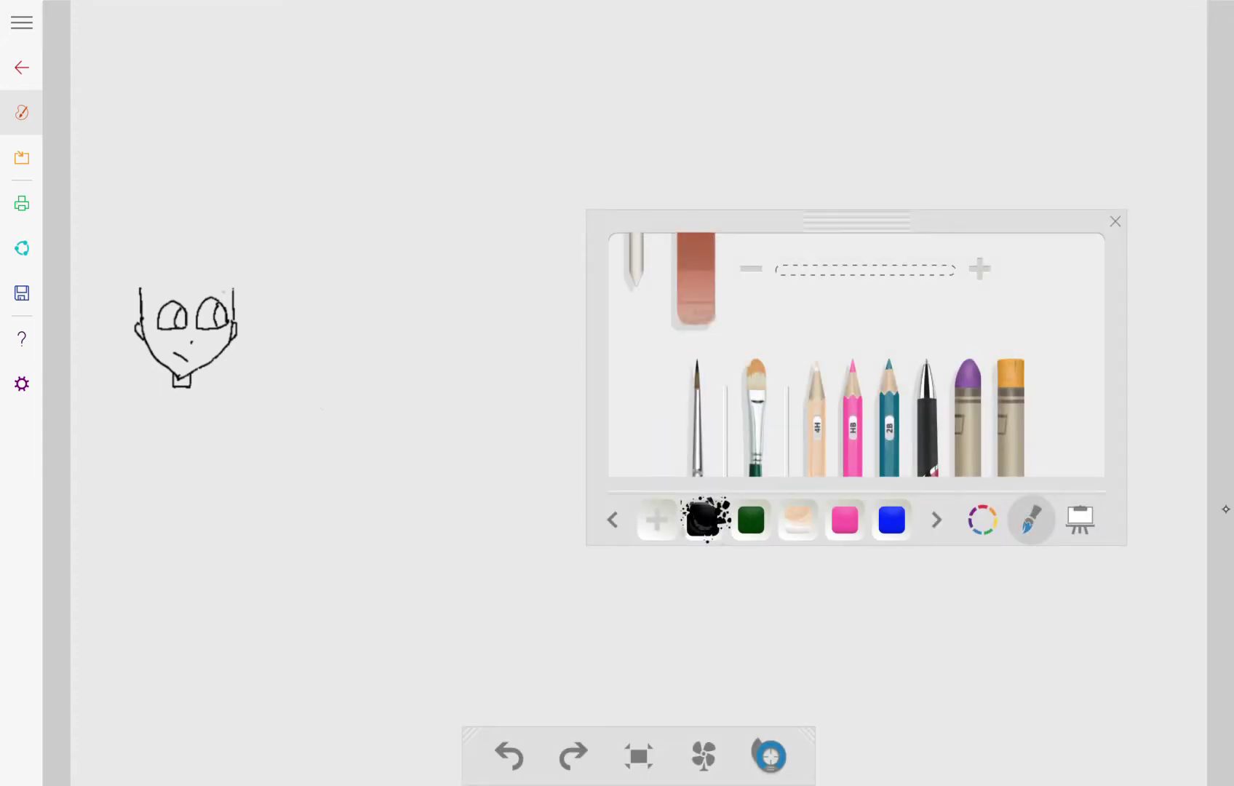
# Draw crossed, angry-looking eyebrows with the black pen and turn the mouth into a solid black oval.
pyautogui.click(926, 422)
pyautogui.moveTo(170, 298); pyautogui.dragTo(212, 290)
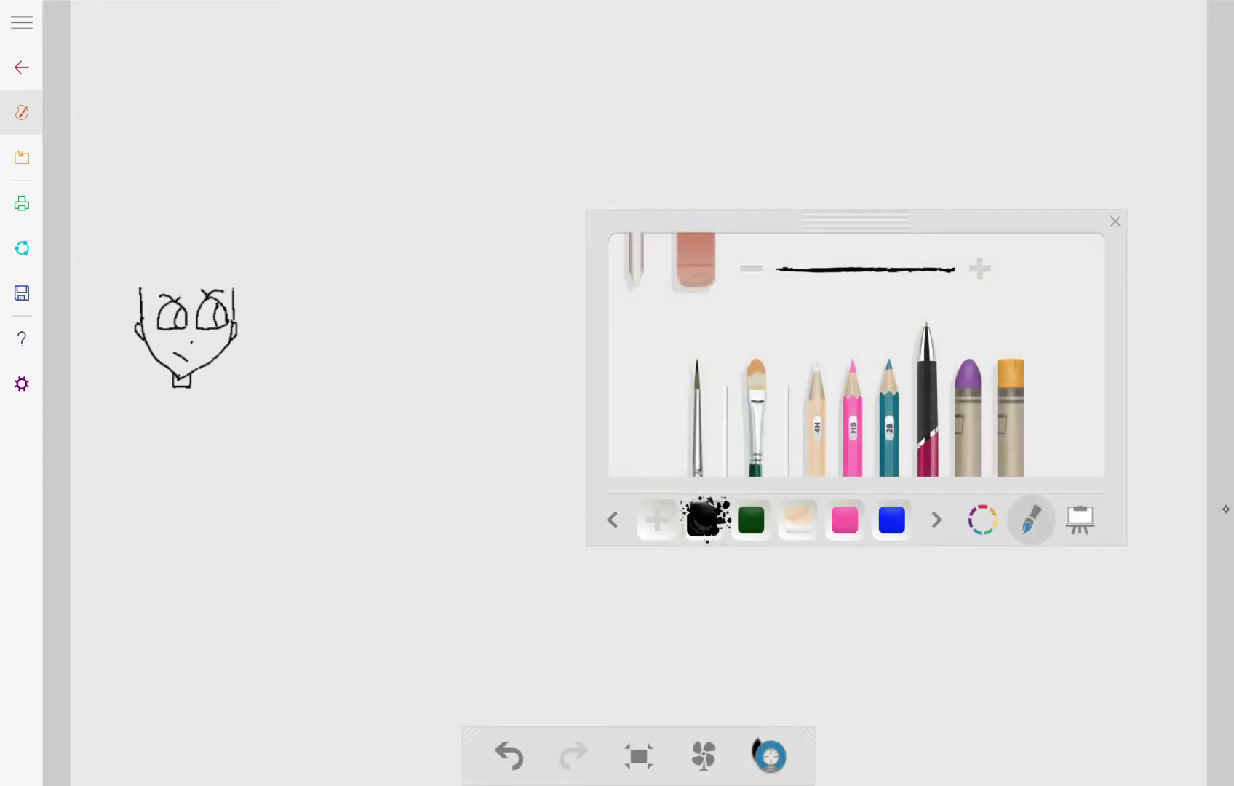
pyautogui.moveTo(171, 348); pyautogui.dragTo(181, 362)
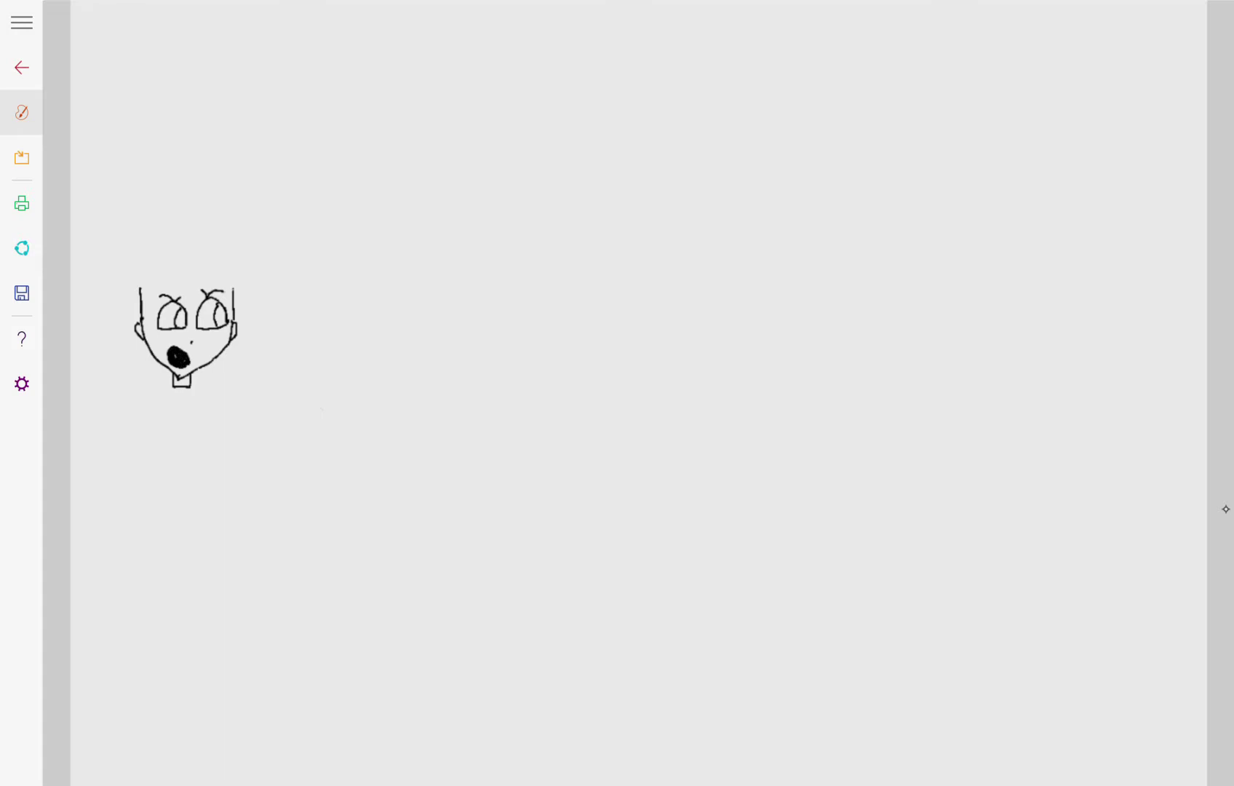
pyautogui.moveTo(179, 352); pyautogui.dragTo(186, 358)
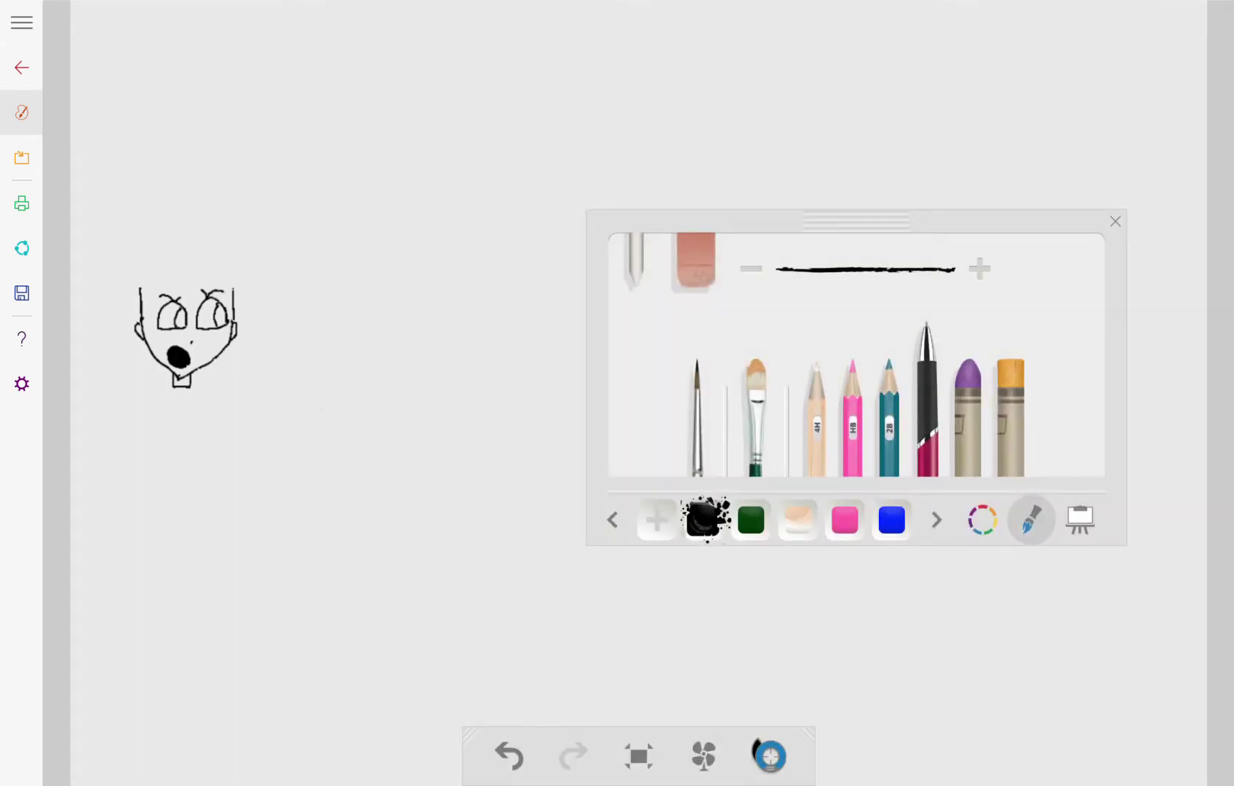
# Scribble tan colour around the mouth with the HB pencil and undo it.
pyautogui.click(844, 520)
pyautogui.click(852, 407)
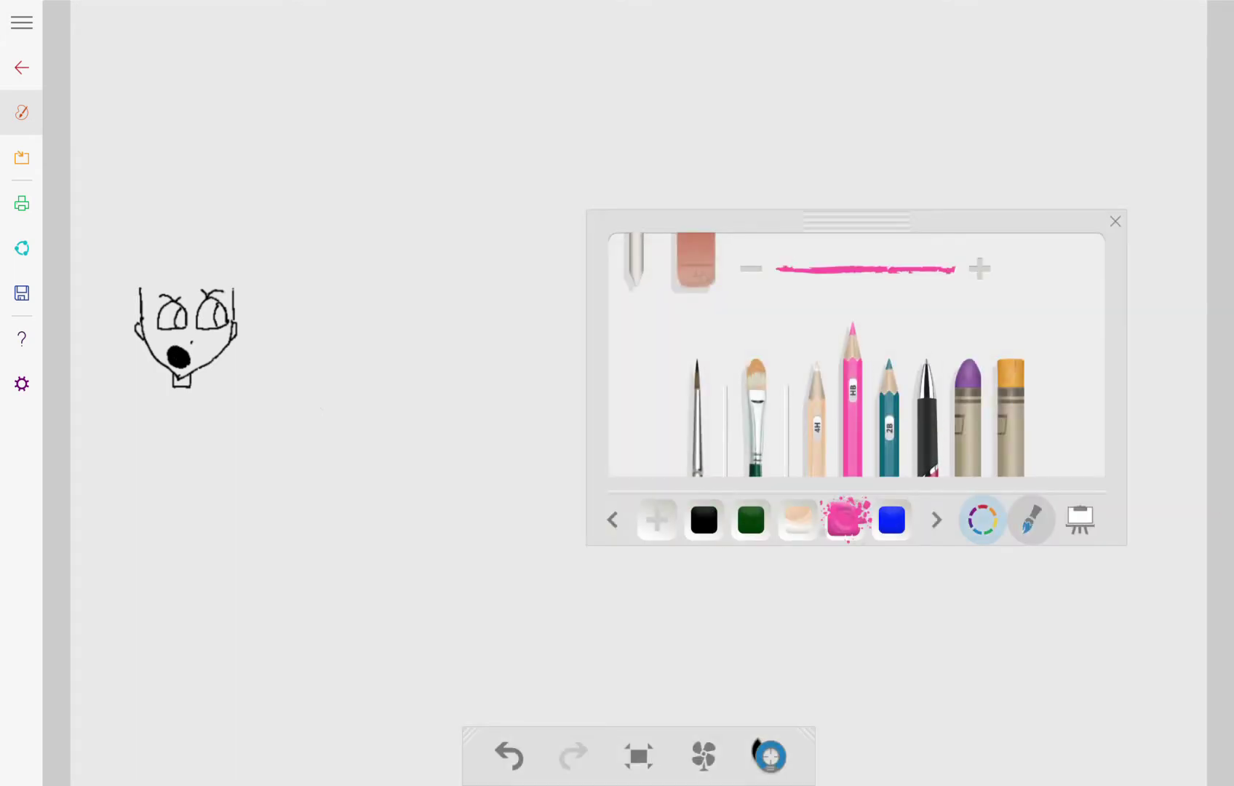
pyautogui.click(982, 520)
pyautogui.click(912, 451)
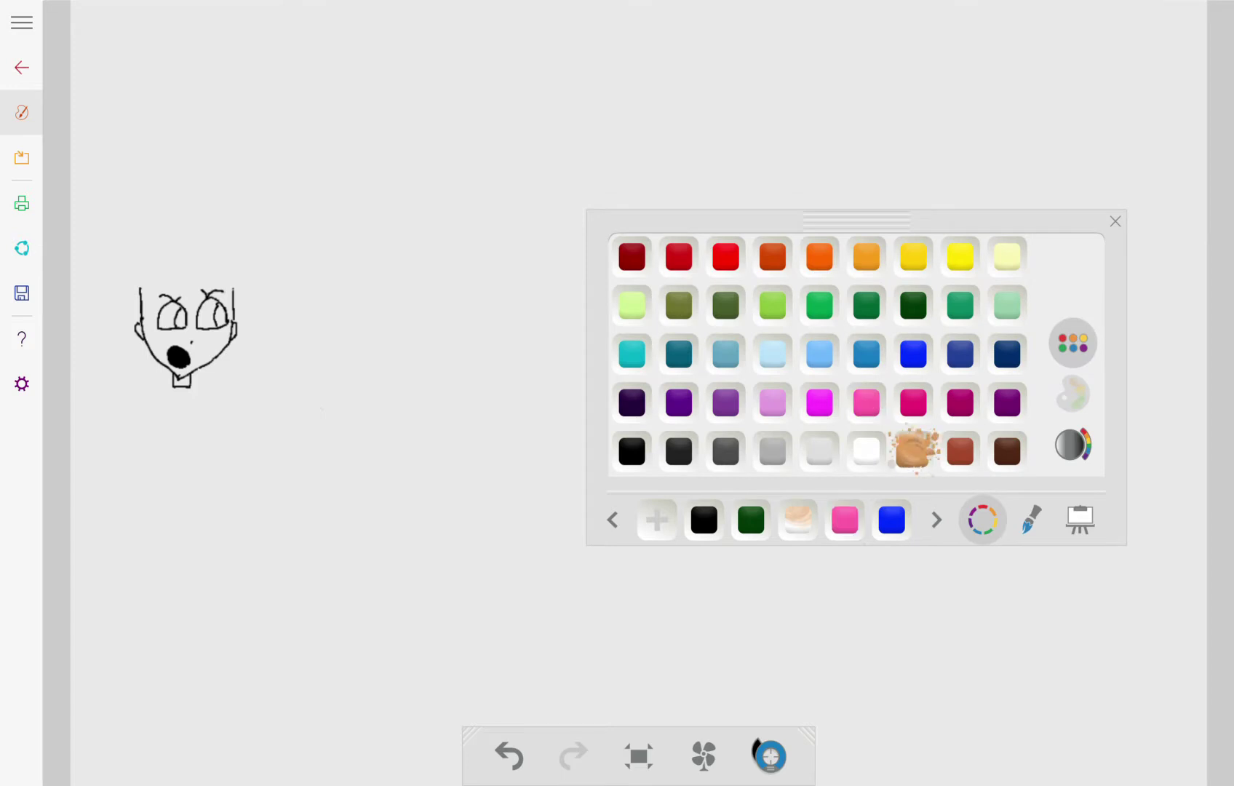
pyautogui.moveTo(172, 342)
pyautogui.mouseDown()
pyautogui.moveTo(173, 367)
pyautogui.moveTo(190, 366)
pyautogui.moveTo(191, 347)
pyautogui.mouseUp()
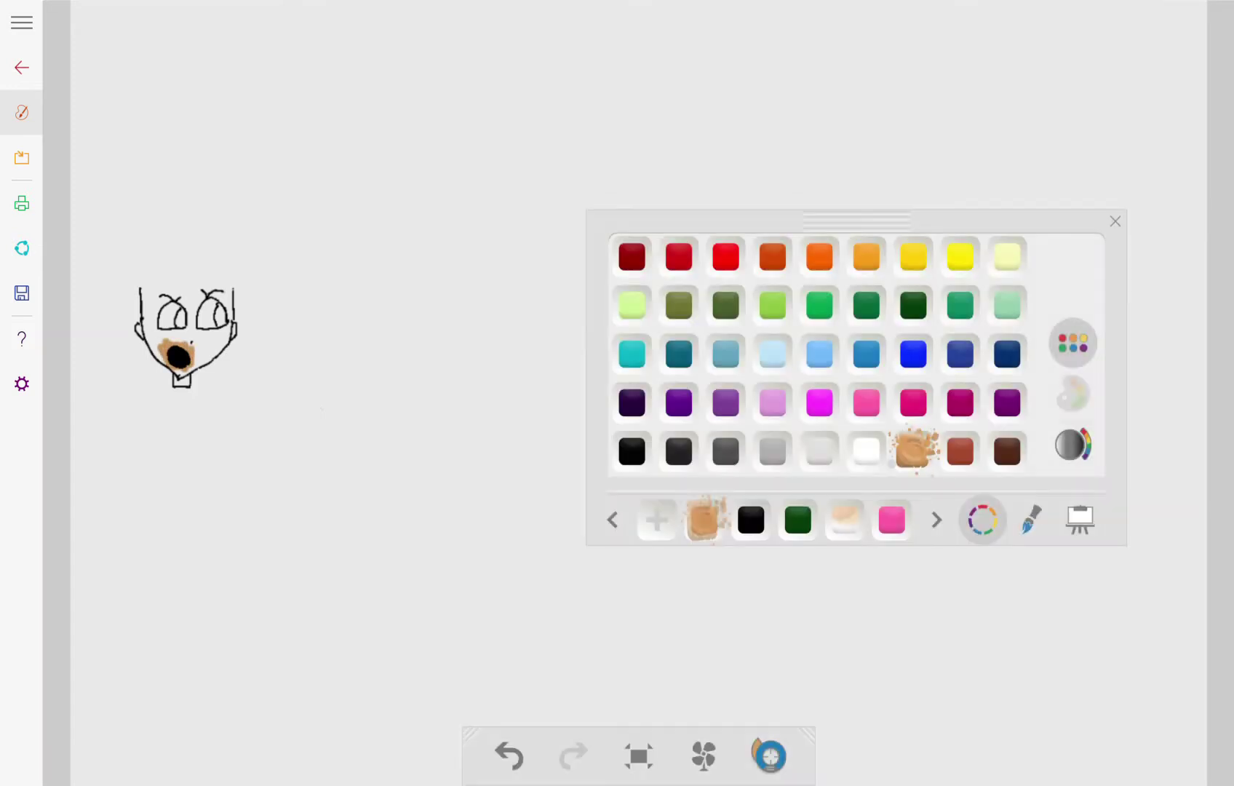
pyautogui.click(508, 756)
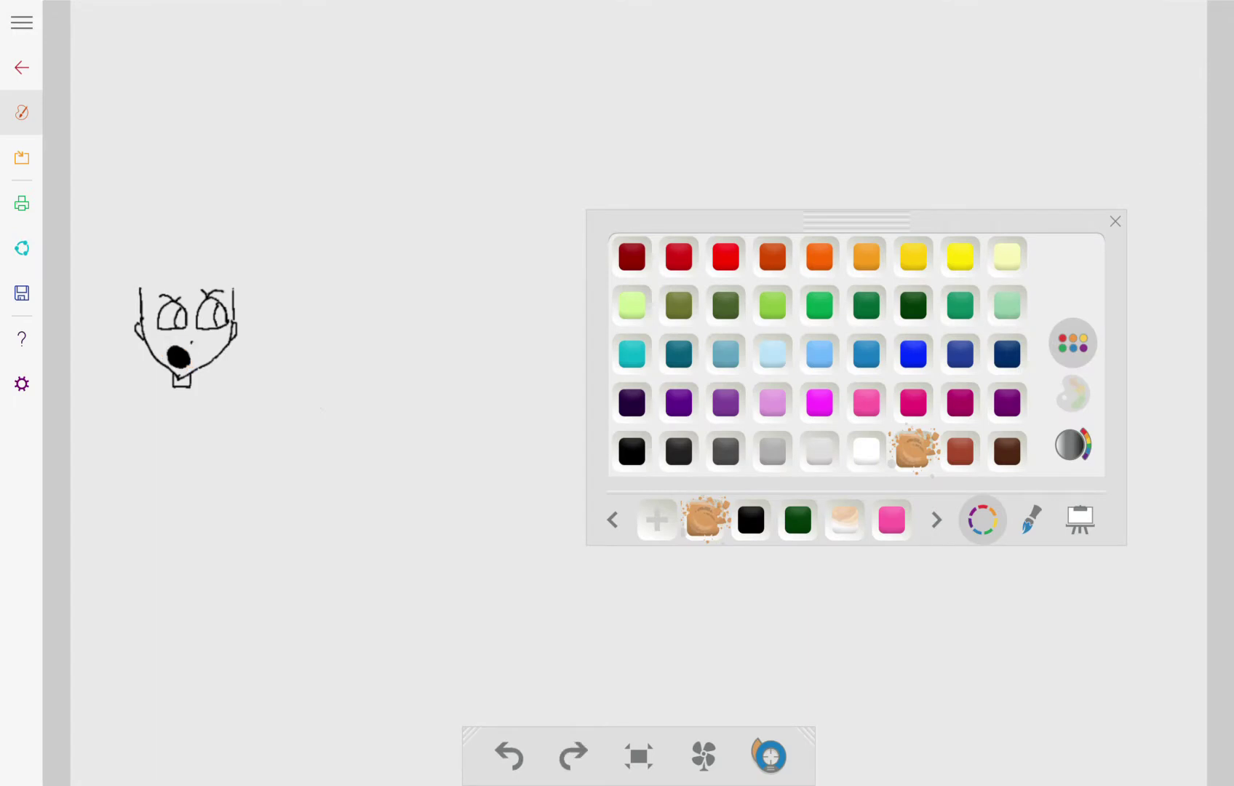
# Erase both crossed eyebrows and redraw them with the black pen as two separate arcs above the eyes.
pyautogui.click(1030, 518)
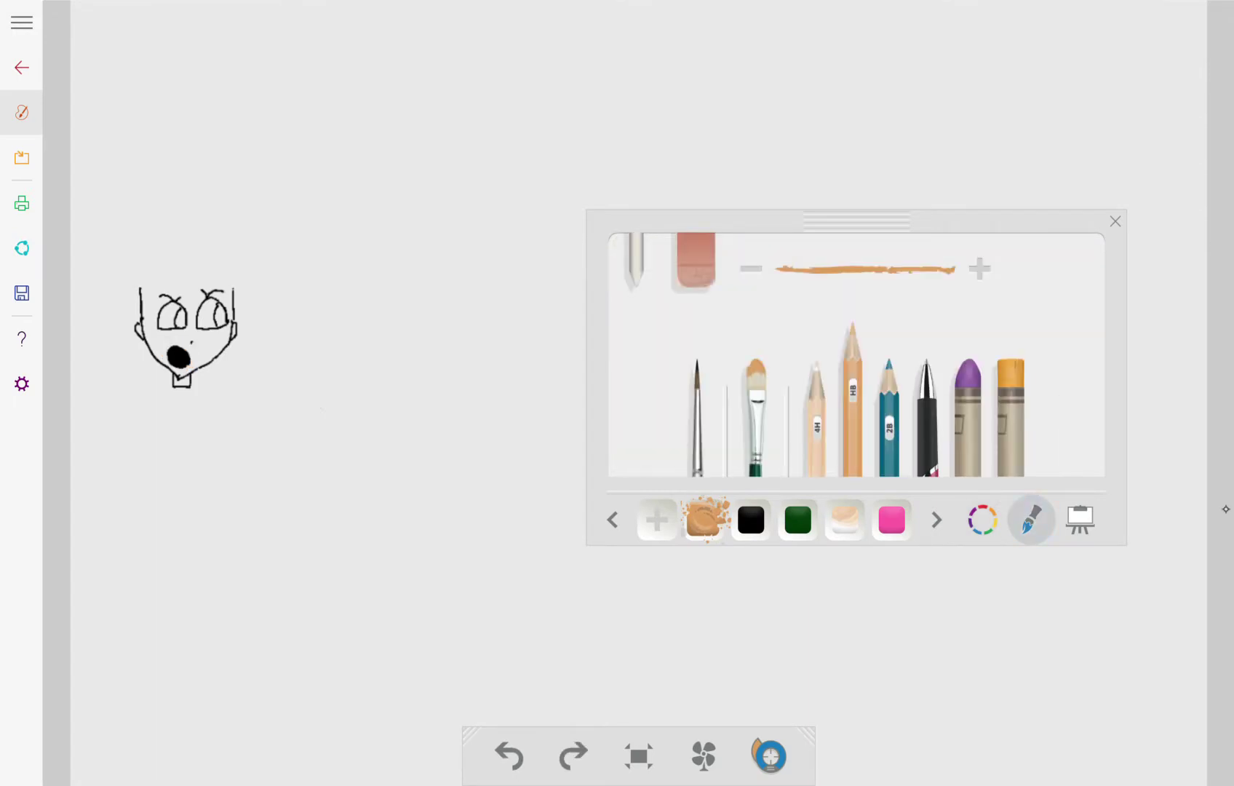
pyautogui.click(926, 417)
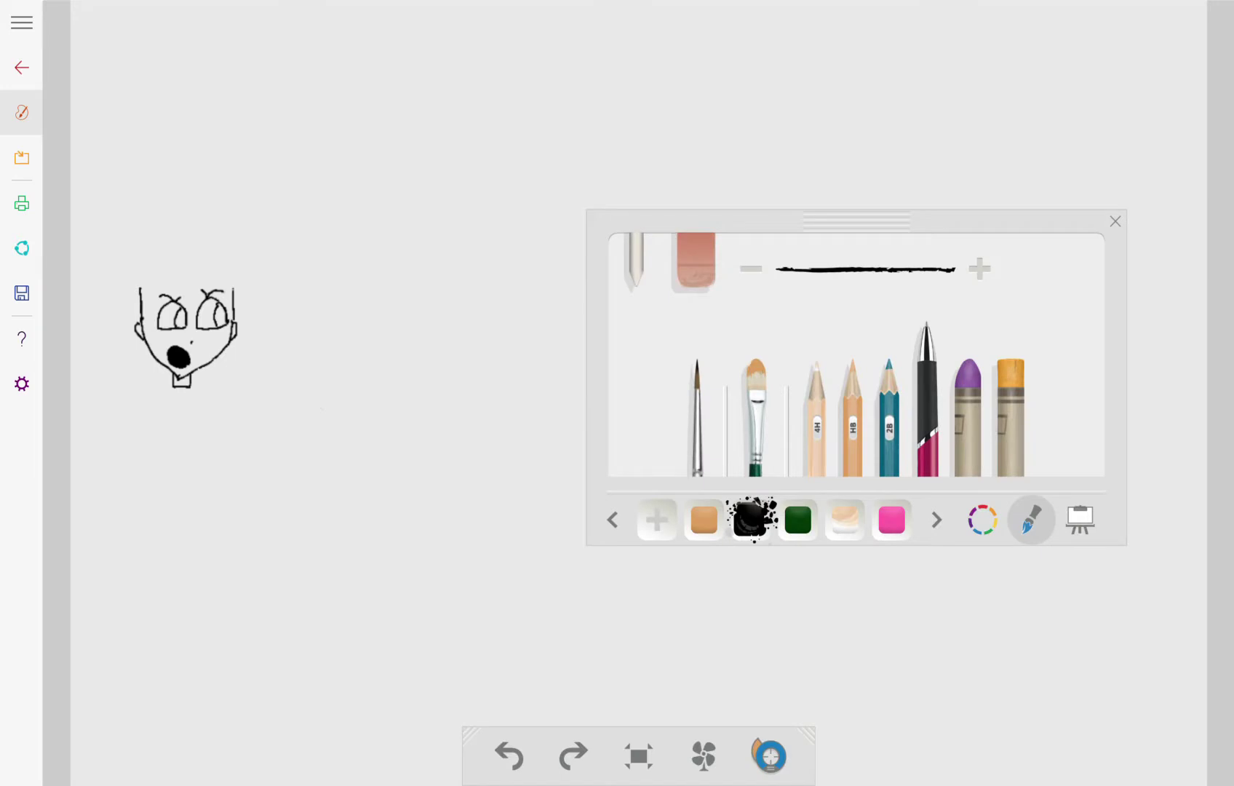
pyautogui.click(694, 265)
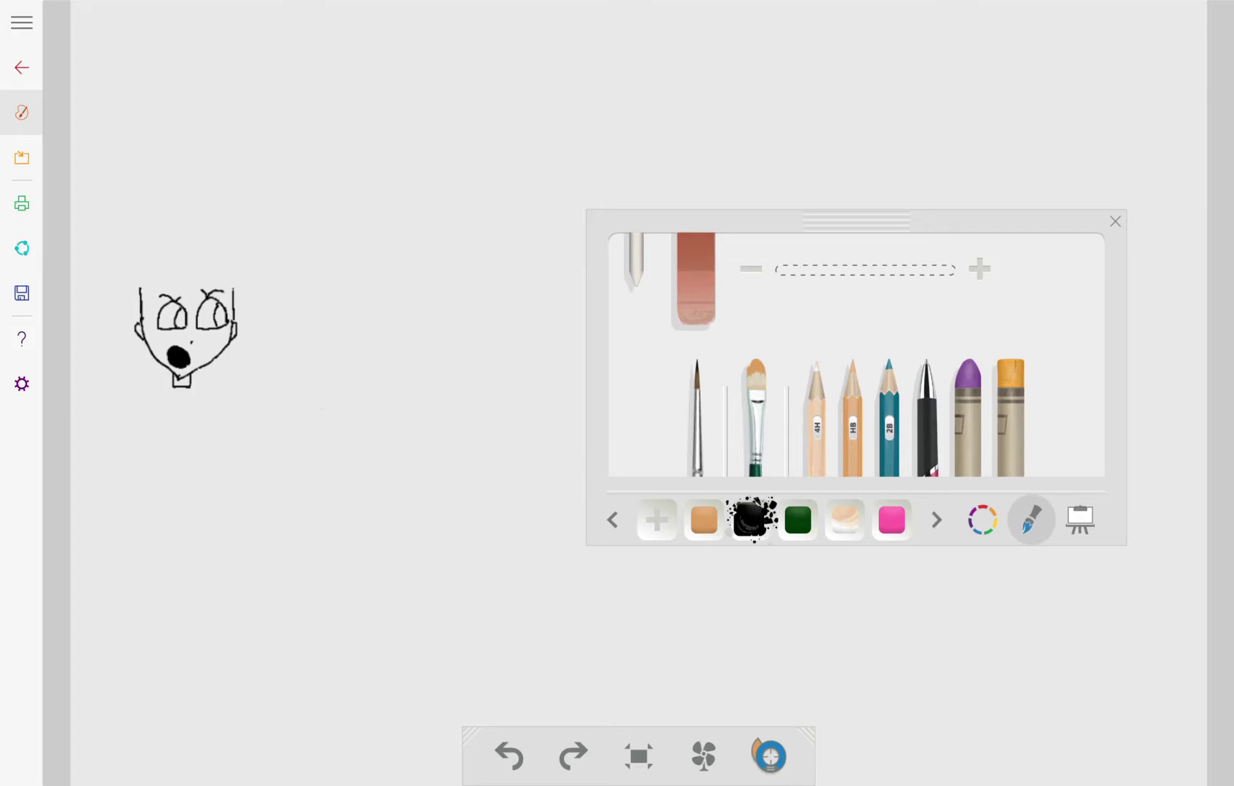
pyautogui.click(1225, 508)
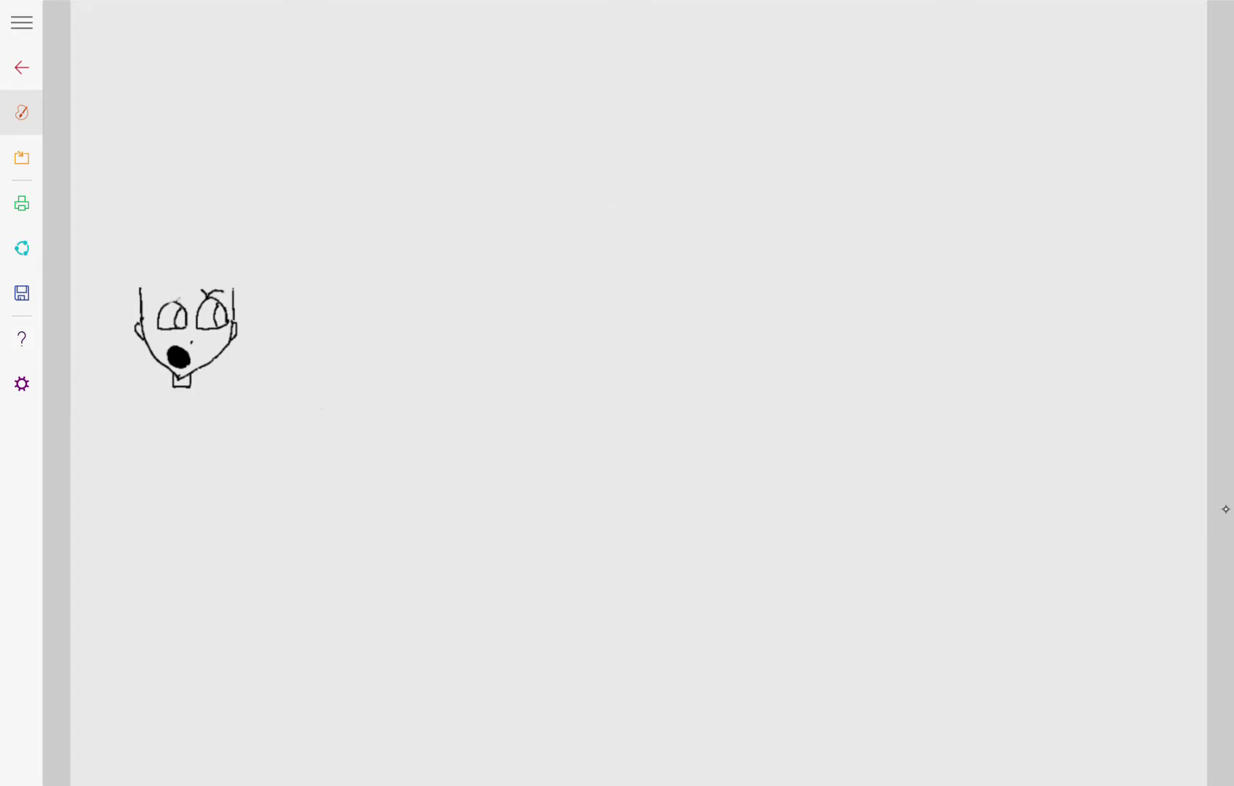
pyautogui.moveTo(202, 291); pyautogui.dragTo(220, 292)
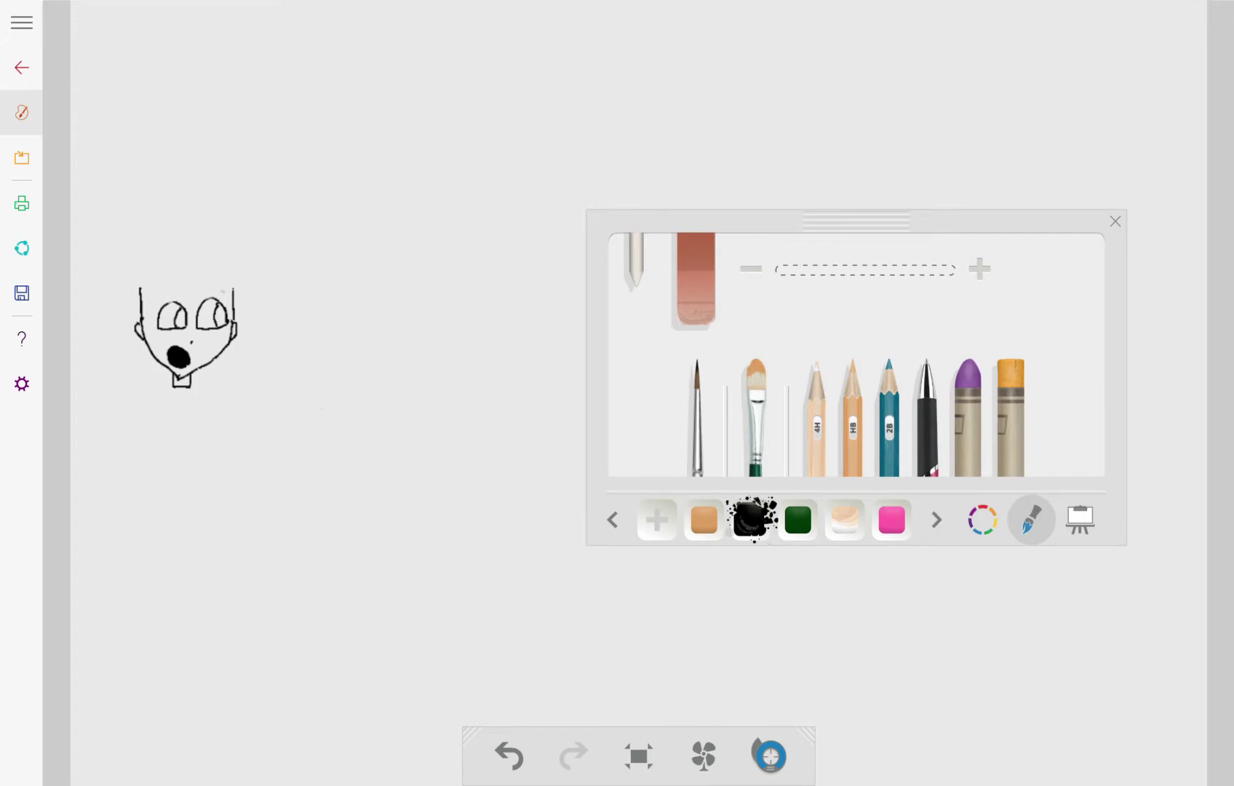
pyautogui.click(926, 407)
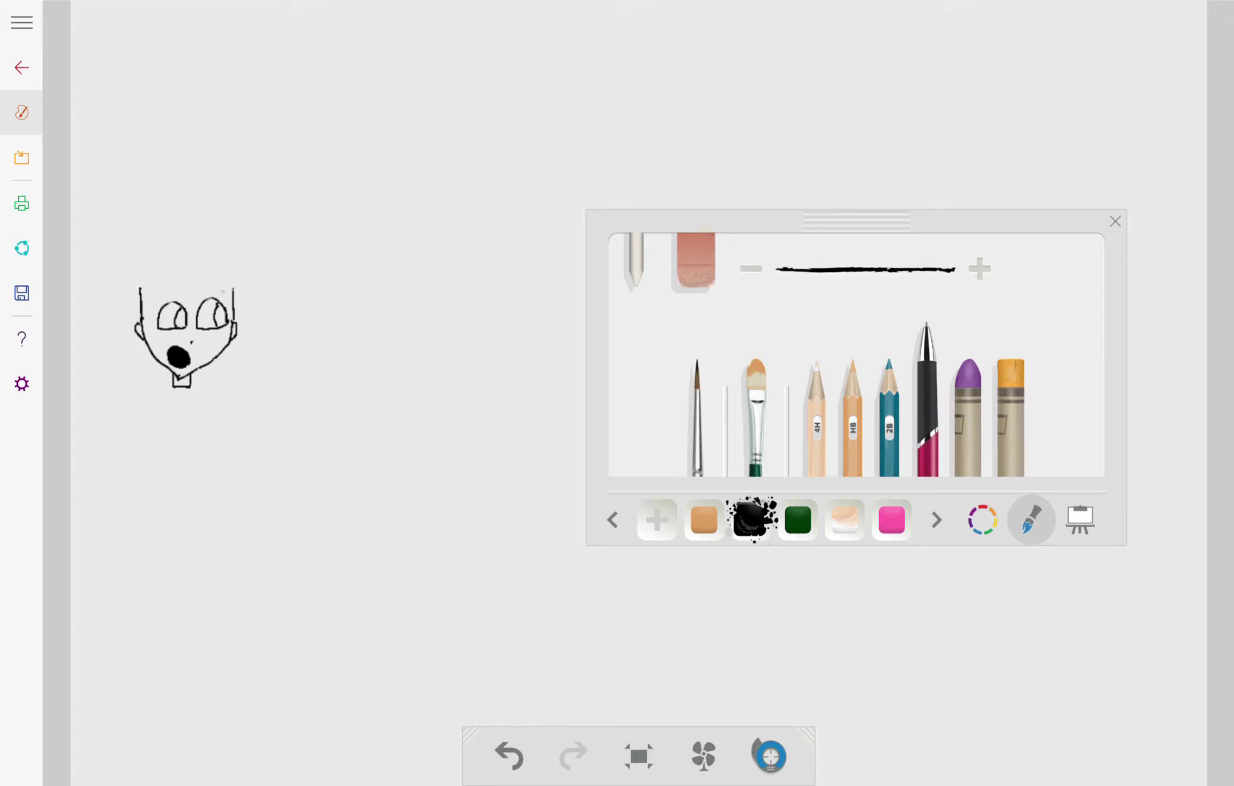
pyautogui.moveTo(161, 292); pyautogui.dragTo(231, 289)
# Erase the black oval mouth and draw a small curved smile in its place with the black pen.
pyautogui.click(696, 262)
pyautogui.moveTo(168, 352); pyautogui.dragTo(185, 364)
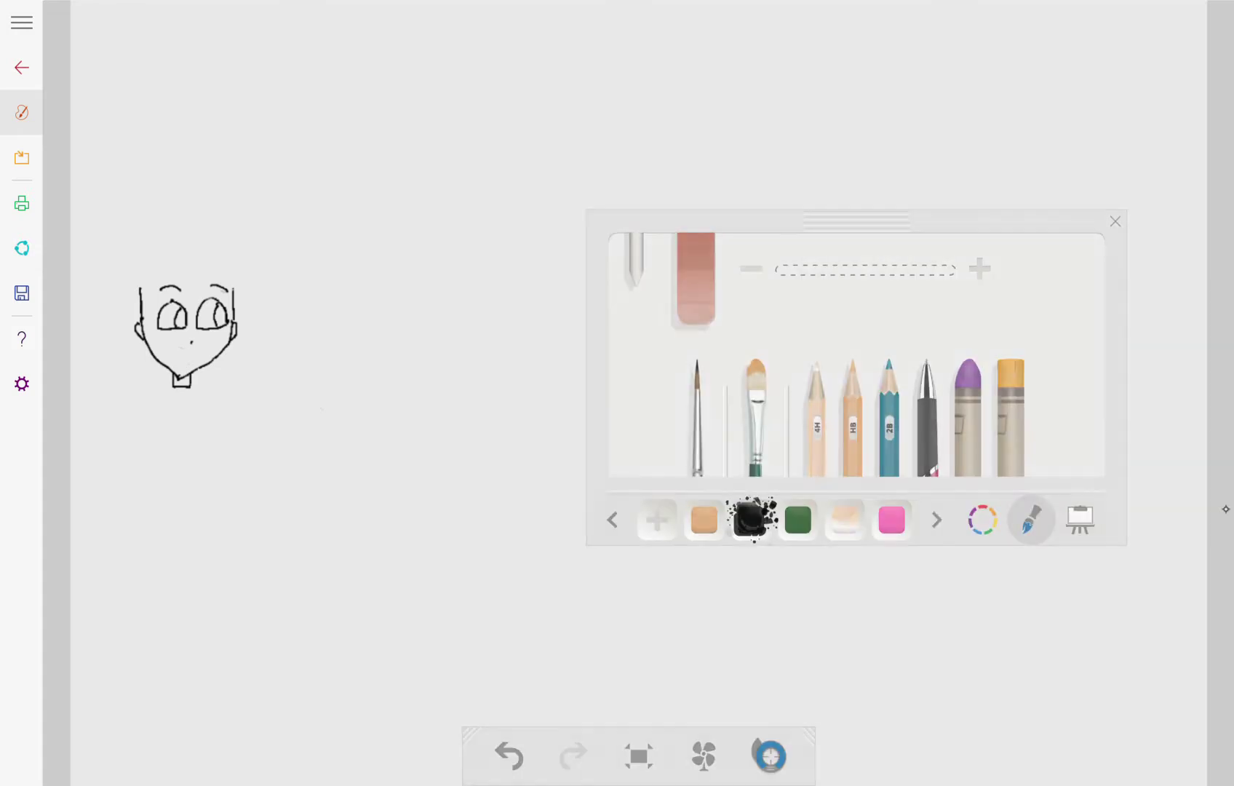
pyautogui.click(926, 407)
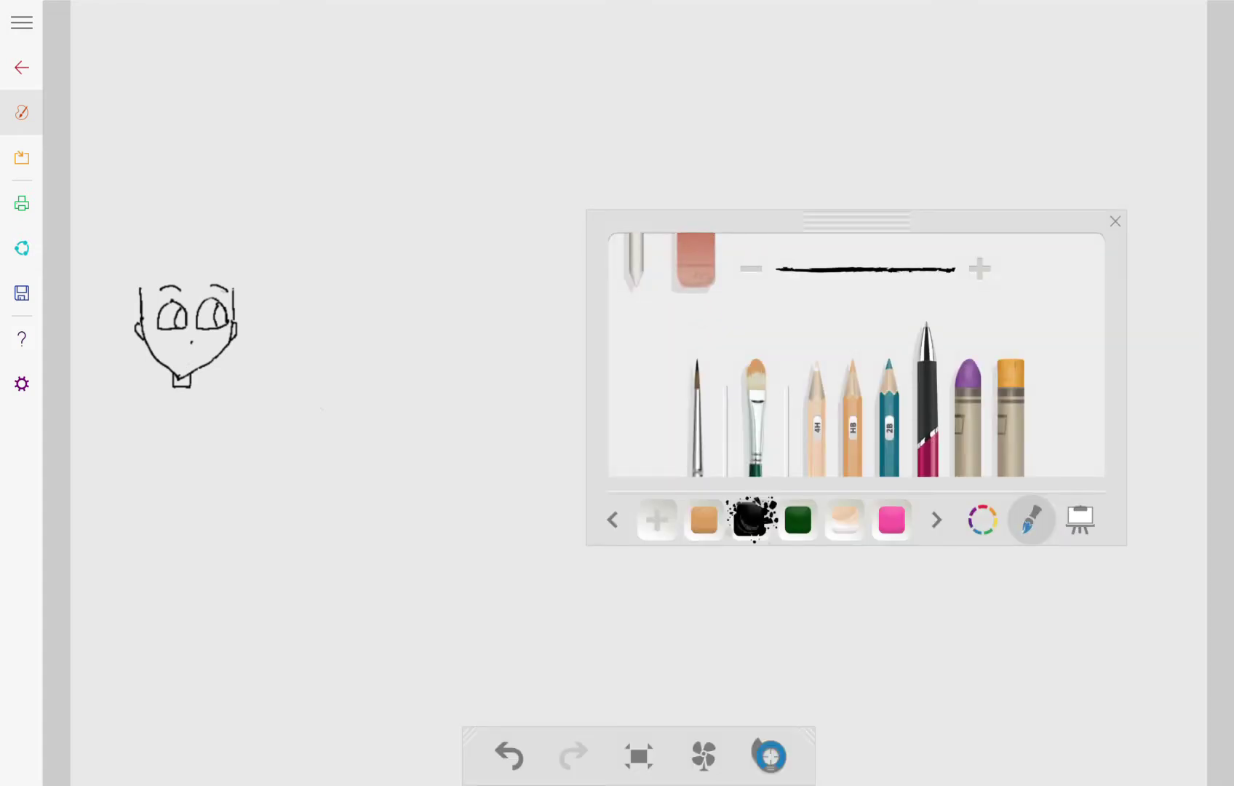
pyautogui.moveTo(175, 353); pyautogui.dragTo(183, 358)
# Erase both arched eyebrows and redraw them with the black pen, one kinked close to its eye and the other a short arc.
pyautogui.click(695, 261)
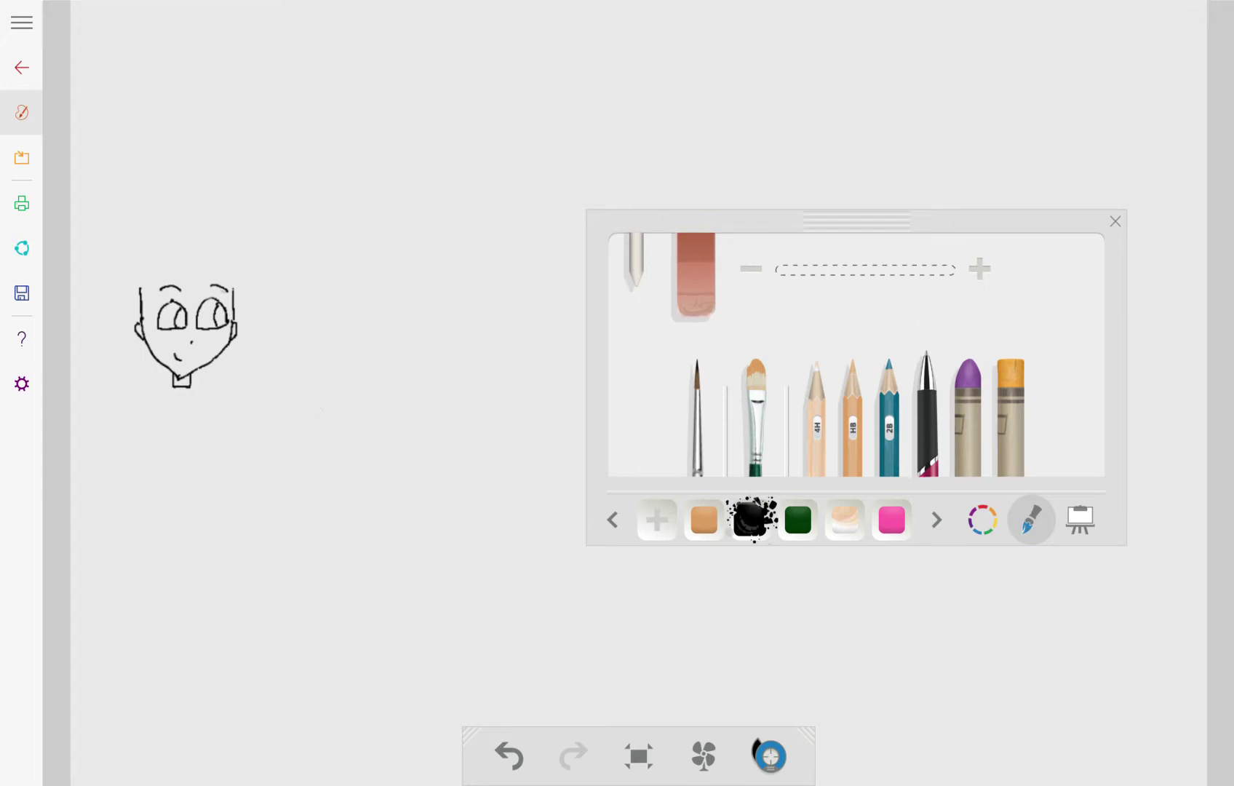
pyautogui.moveTo(163, 287); pyautogui.dragTo(229, 289)
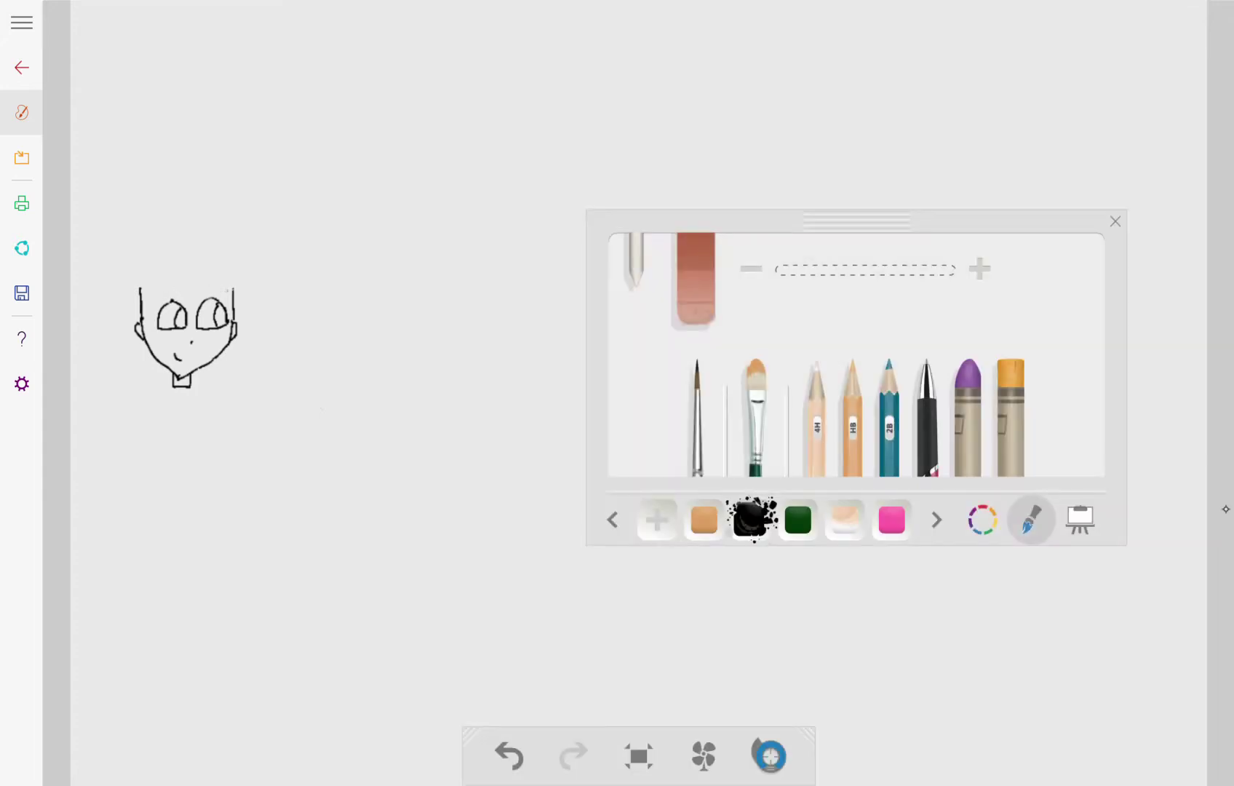
pyautogui.click(926, 407)
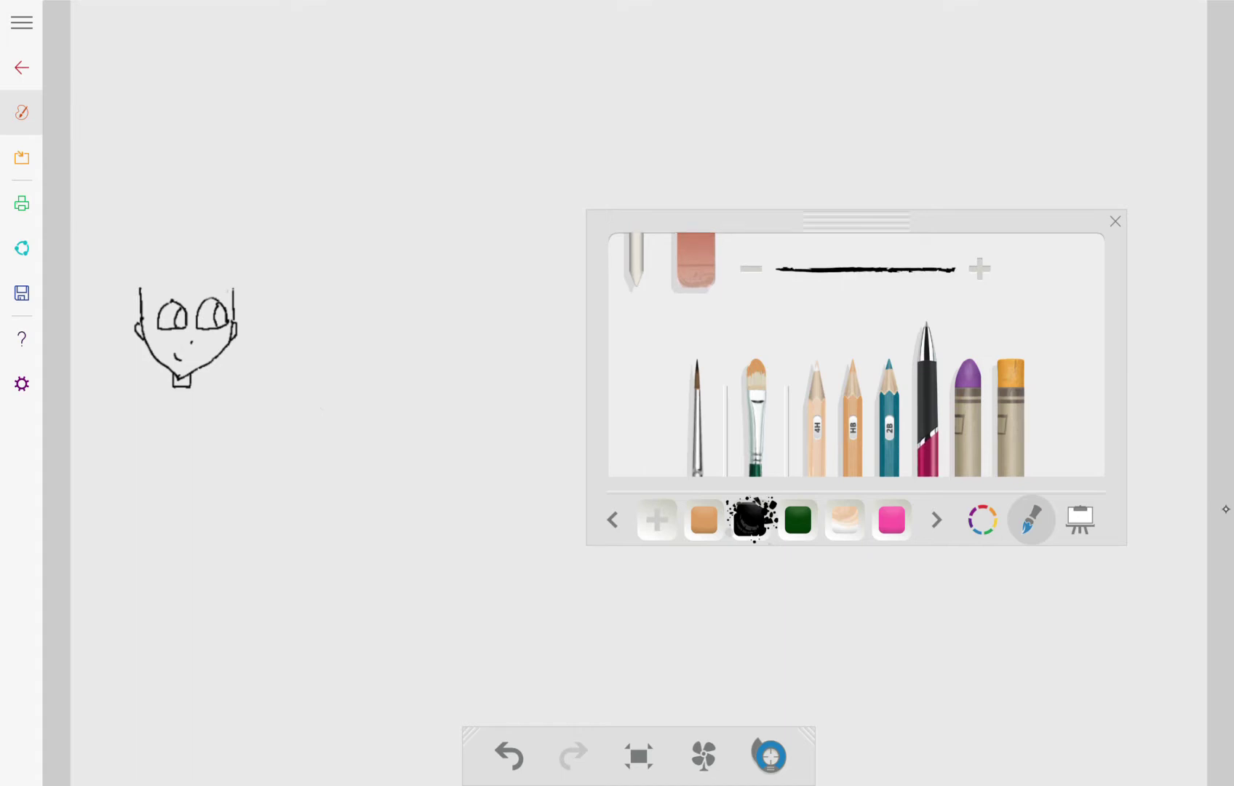
pyautogui.moveTo(178, 295)
pyautogui.mouseDown()
pyautogui.moveTo(162, 294)
pyautogui.moveTo(218, 292)
pyautogui.mouseUp()
# Try a flared robe outline with a curved hem and a shoulder line below the neck, and undo the strokes.
pyautogui.moveTo(211, 414); pyautogui.dragTo(210, 472)
pyautogui.moveTo(160, 412)
pyautogui.mouseDown()
pyautogui.moveTo(157, 493)
pyautogui.moveTo(211, 527)
pyautogui.moveTo(209, 558)
pyautogui.mouseUp()
pyautogui.moveTo(157, 493); pyautogui.dragTo(131, 559)
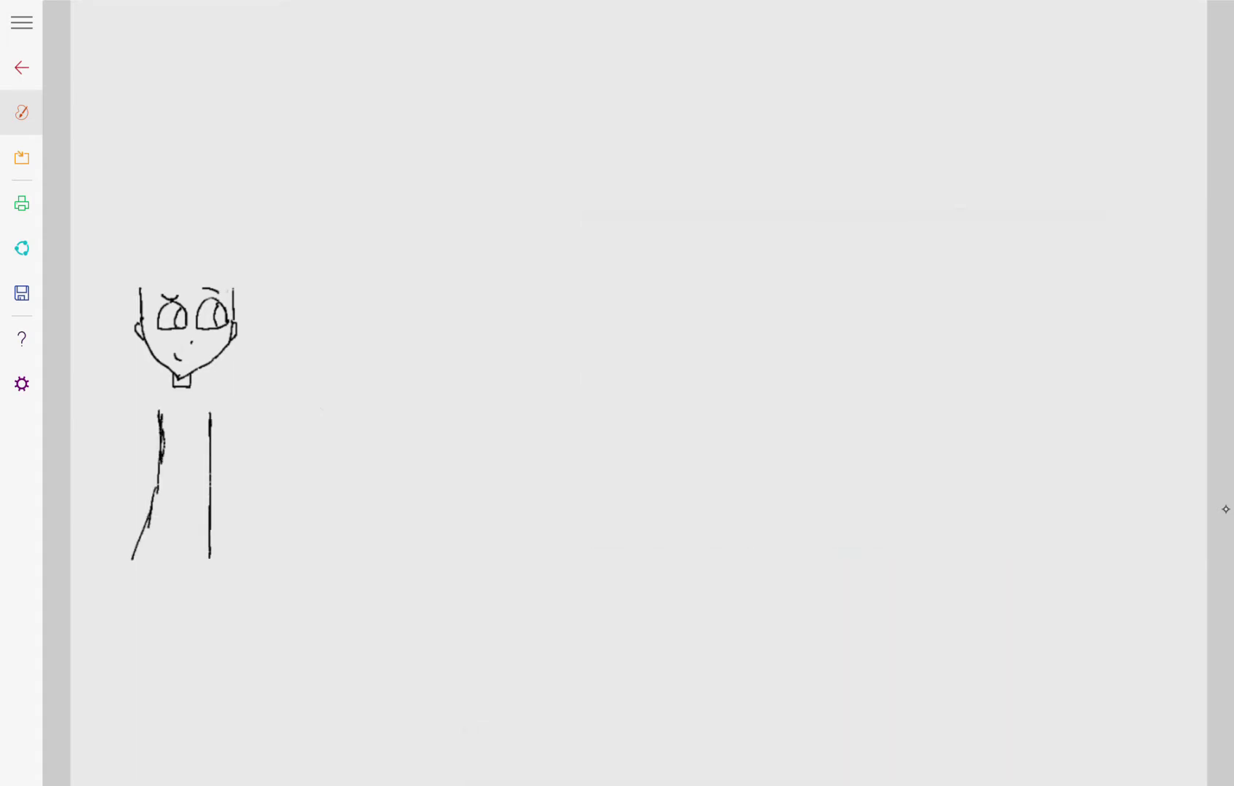
pyautogui.moveTo(209, 558)
pyautogui.mouseDown()
pyautogui.moveTo(113, 582)
pyautogui.moveTo(133, 547)
pyautogui.mouseUp()
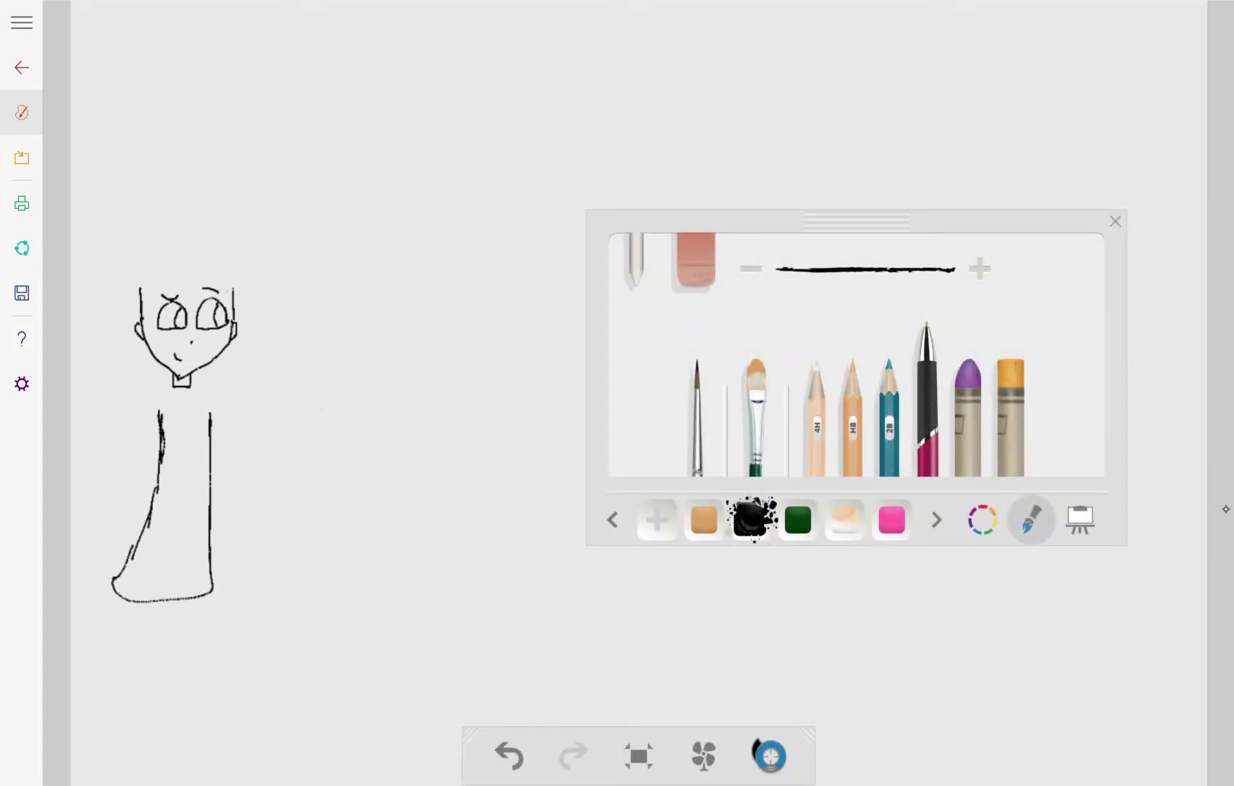
pyautogui.moveTo(191, 386); pyautogui.dragTo(222, 413)
pyautogui.click(509, 756)
pyautogui.click(509, 756)
pyautogui.click(509, 756)
pyautogui.click(509, 756)
pyautogui.click(509, 756)
pyautogui.click(509, 756)
pyautogui.click(509, 755)
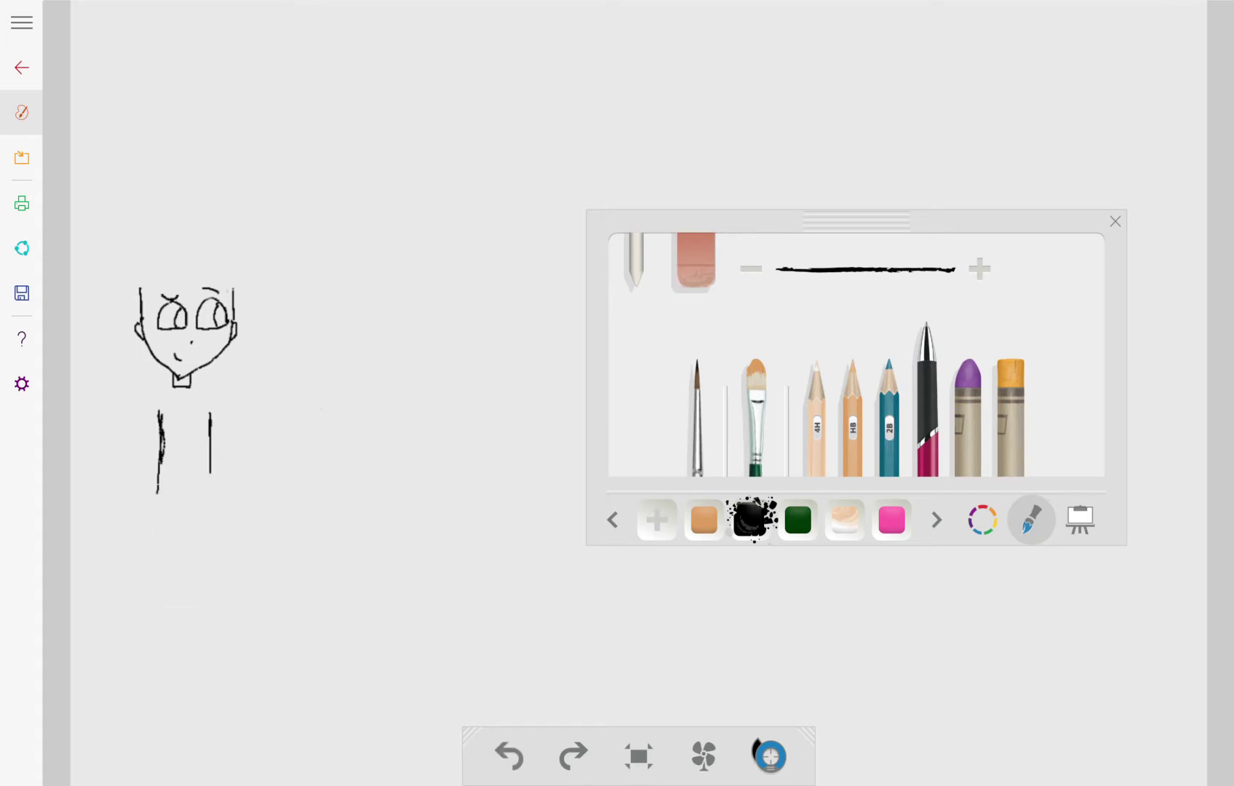
pyautogui.click(509, 756)
pyautogui.click(510, 756)
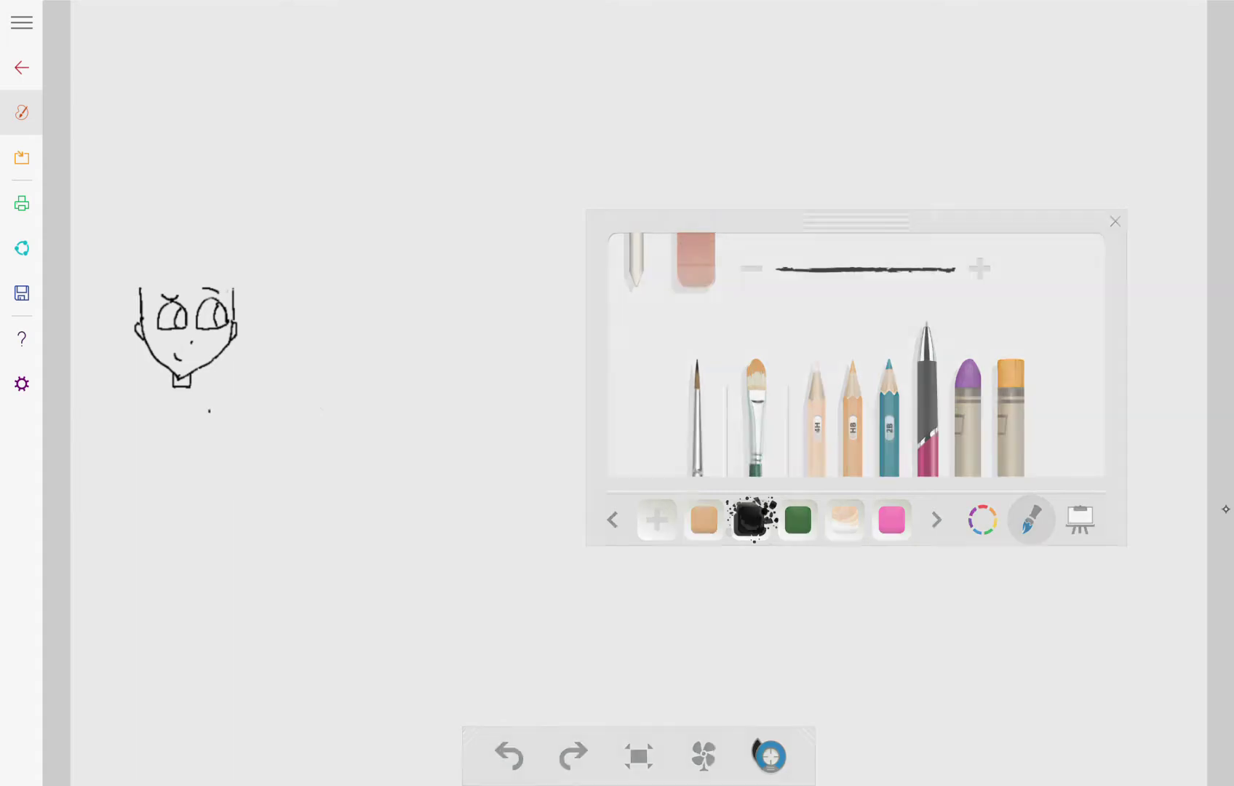
# Draw a long robe outline below the head with one straight side, one flared side and a curved hem.
pyautogui.moveTo(209, 411); pyautogui.dragTo(211, 463)
pyautogui.moveTo(152, 409)
pyautogui.mouseDown()
pyautogui.moveTo(151, 479)
pyautogui.moveTo(210, 472)
pyautogui.moveTo(210, 509)
pyautogui.moveTo(150, 513)
pyautogui.moveTo(142, 549)
pyautogui.mouseUp()
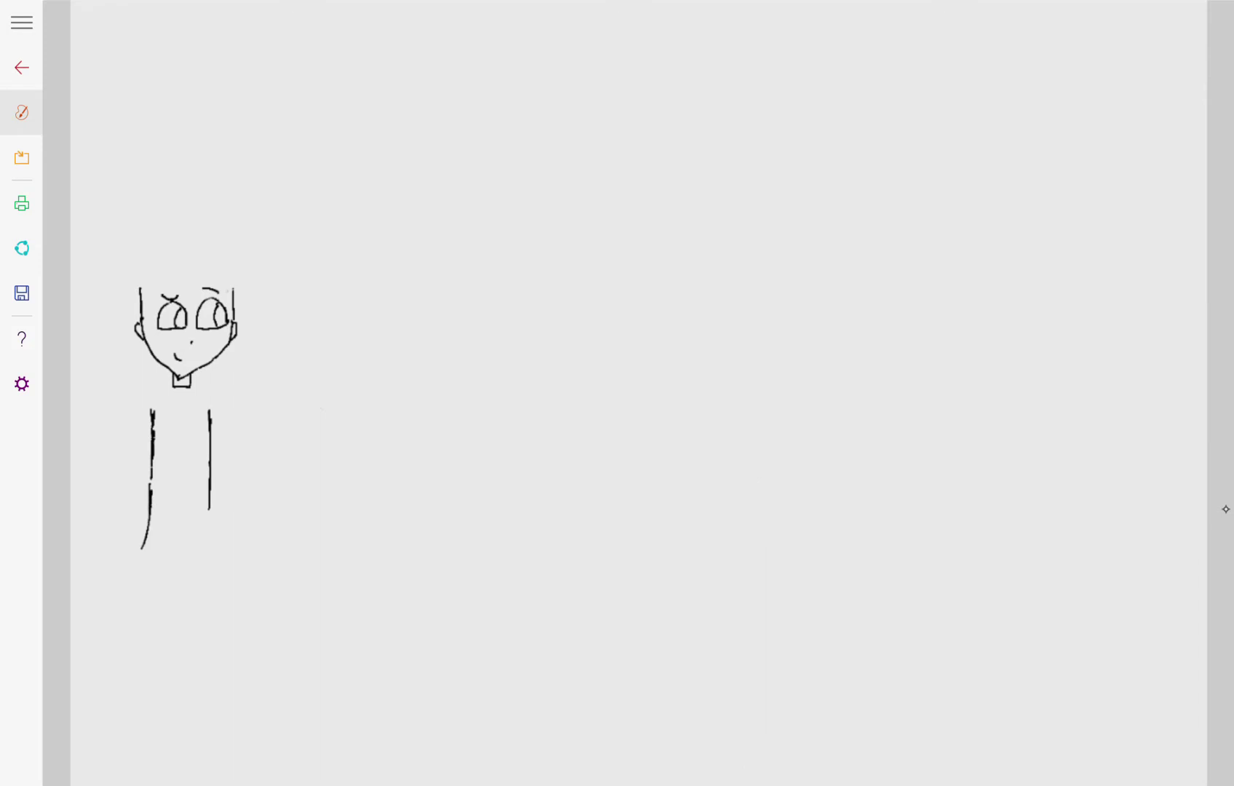
pyautogui.moveTo(210, 507); pyautogui.dragTo(209, 594)
pyautogui.moveTo(138, 564); pyautogui.dragTo(130, 595)
pyautogui.moveTo(209, 585)
pyautogui.mouseDown()
pyautogui.moveTo(153, 611)
pyautogui.moveTo(121, 589)
pyautogui.mouseUp()
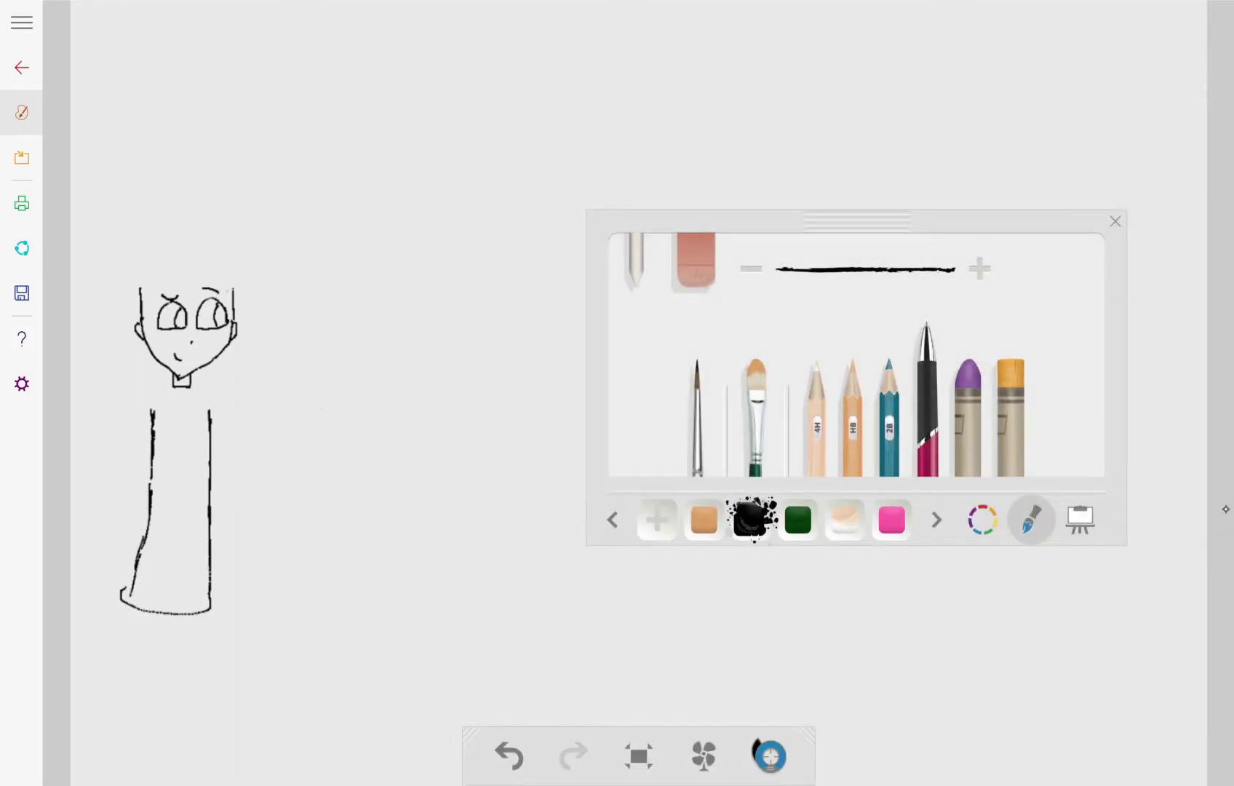
# Draw shoulders and two arms with bent elbows, the hands meeting the robe at the waist.
pyautogui.moveTo(209, 388)
pyautogui.mouseDown()
pyautogui.moveTo(233, 434)
pyautogui.moveTo(211, 428)
pyautogui.moveTo(220, 447)
pyautogui.moveTo(195, 472)
pyautogui.moveTo(234, 444)
pyautogui.moveTo(197, 485)
pyautogui.mouseUp()
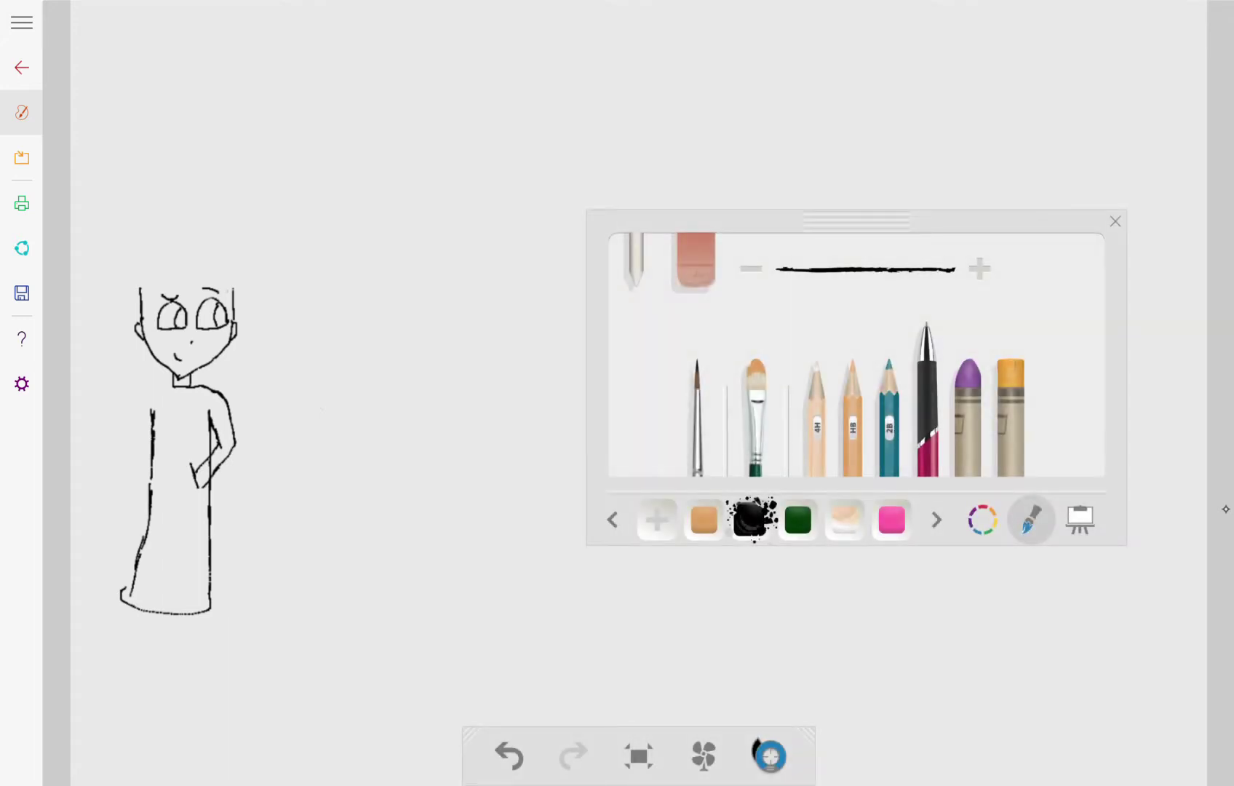
pyautogui.moveTo(172, 462); pyautogui.dragTo(164, 478)
pyautogui.moveTo(171, 381)
pyautogui.mouseDown()
pyautogui.moveTo(130, 423)
pyautogui.moveTo(146, 421)
pyautogui.moveTo(170, 464)
pyautogui.moveTo(130, 430)
pyautogui.moveTo(159, 480)
pyautogui.mouseUp()
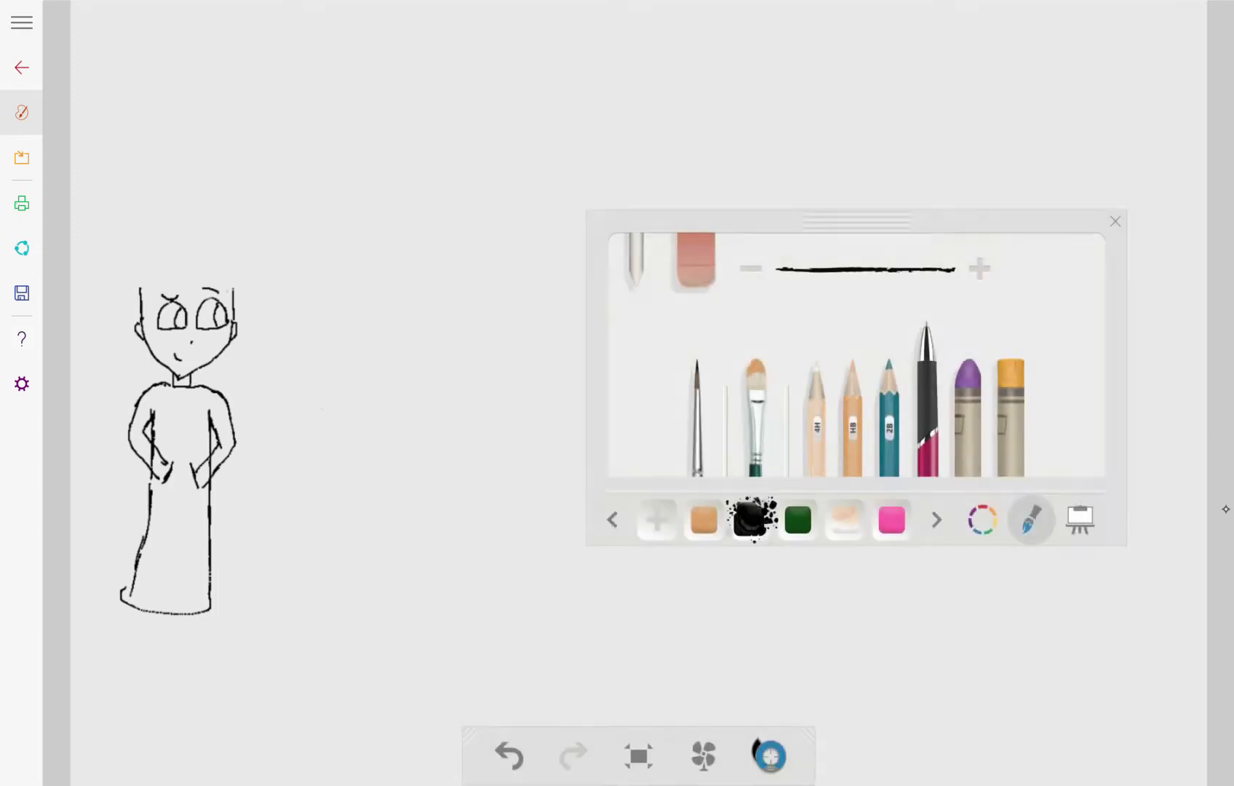
# Add a collar, a vertical centre seam and a hem band to the robe, with two rounded feet beneath it.
pyautogui.moveTo(157, 386)
pyautogui.mouseDown()
pyautogui.moveTo(175, 397)
pyautogui.moveTo(174, 614)
pyautogui.moveTo(118, 610)
pyautogui.mouseUp()
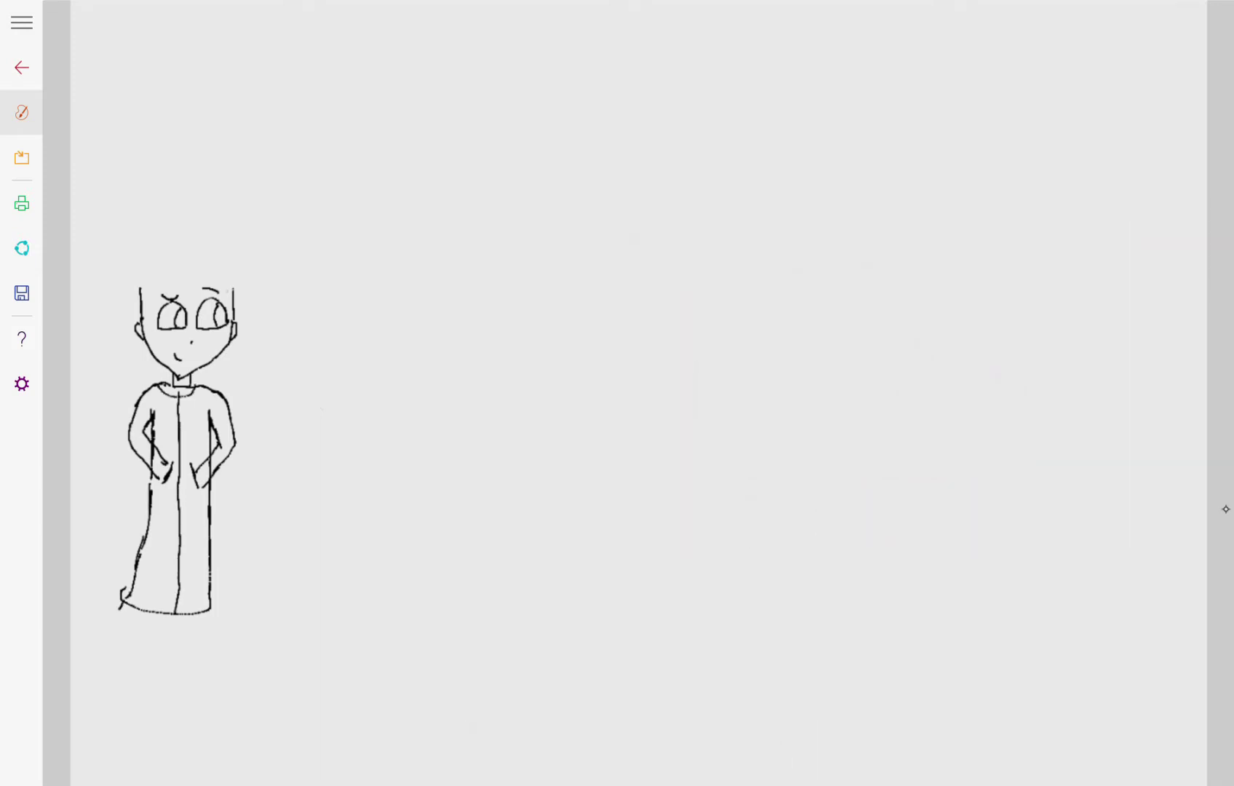
pyautogui.moveTo(211, 614)
pyautogui.mouseDown()
pyautogui.moveTo(207, 626)
pyautogui.moveTo(127, 626)
pyautogui.moveTo(115, 601)
pyautogui.moveTo(200, 634)
pyautogui.moveTo(170, 638)
pyautogui.mouseUp()
pyautogui.hotkey('ctrl', 'z')
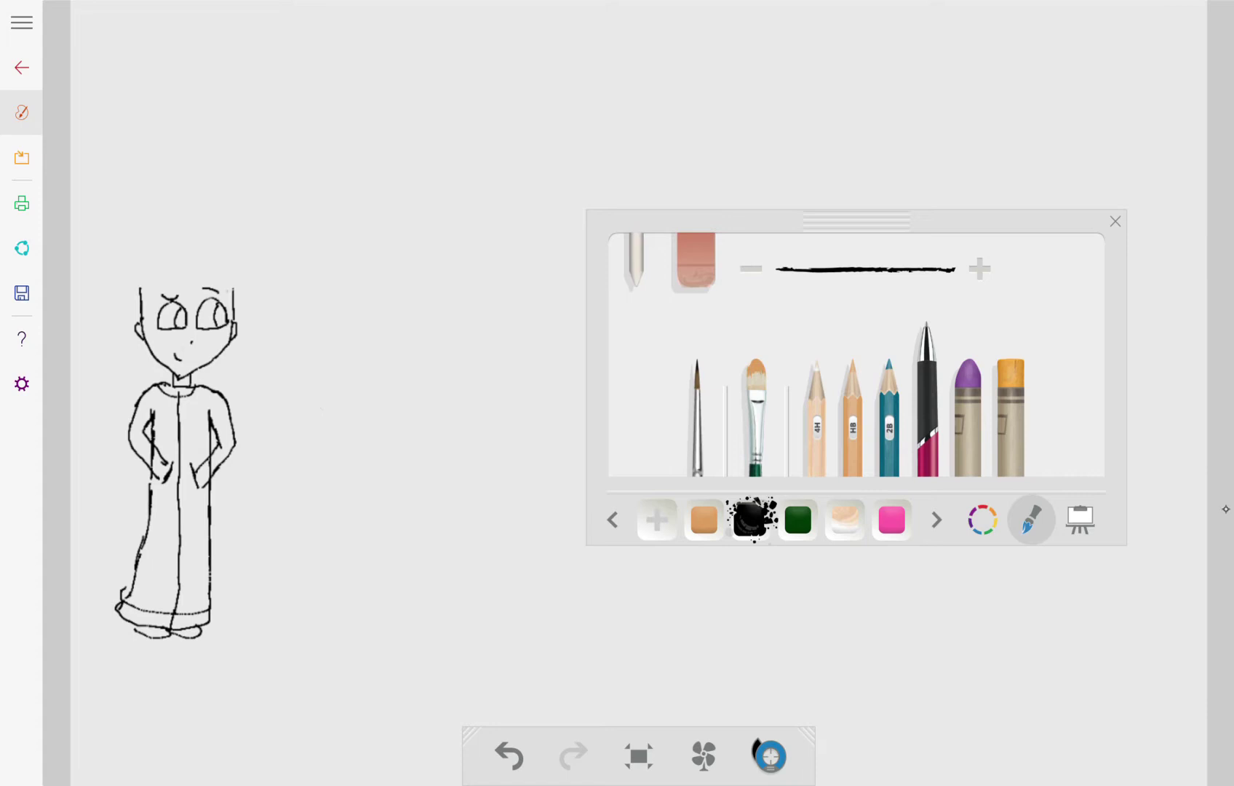
# Fill the cuff areas on both of the robe's sleeves with crimson red using the pen.
pyautogui.click(982, 519)
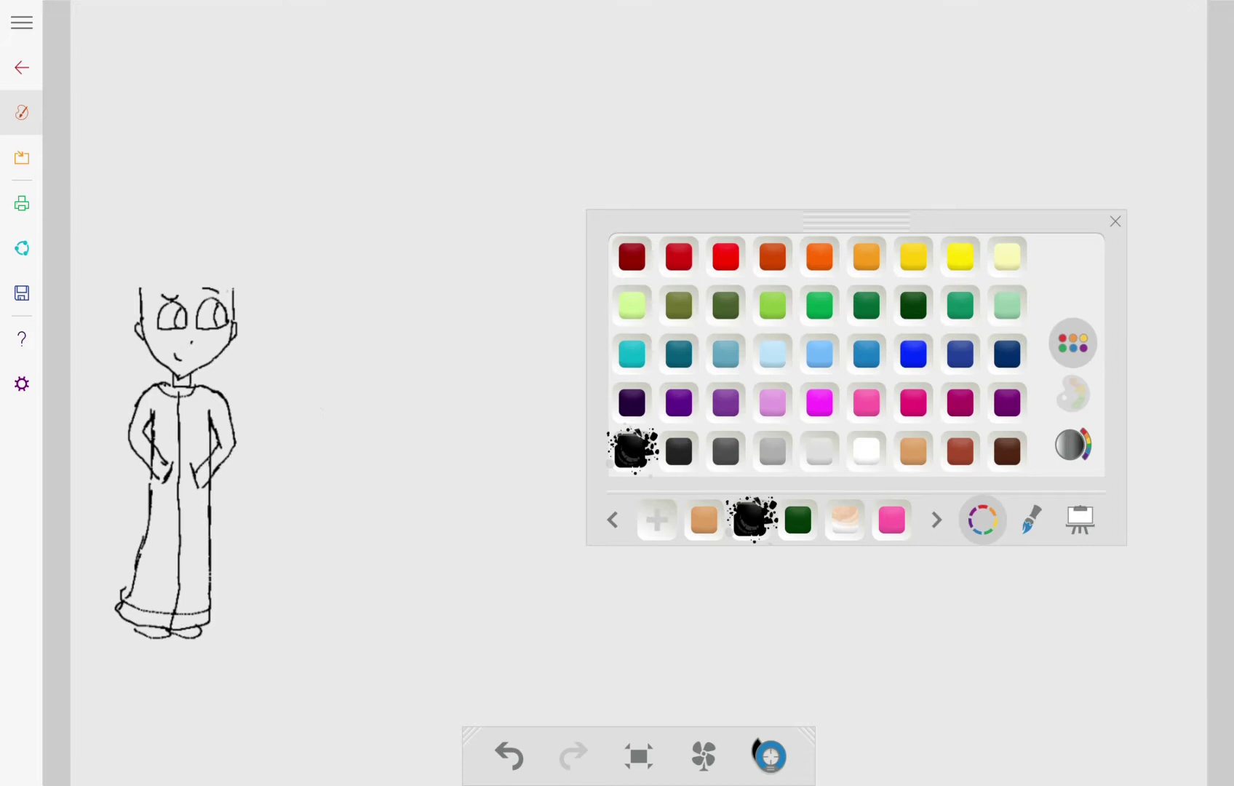
pyautogui.click(679, 256)
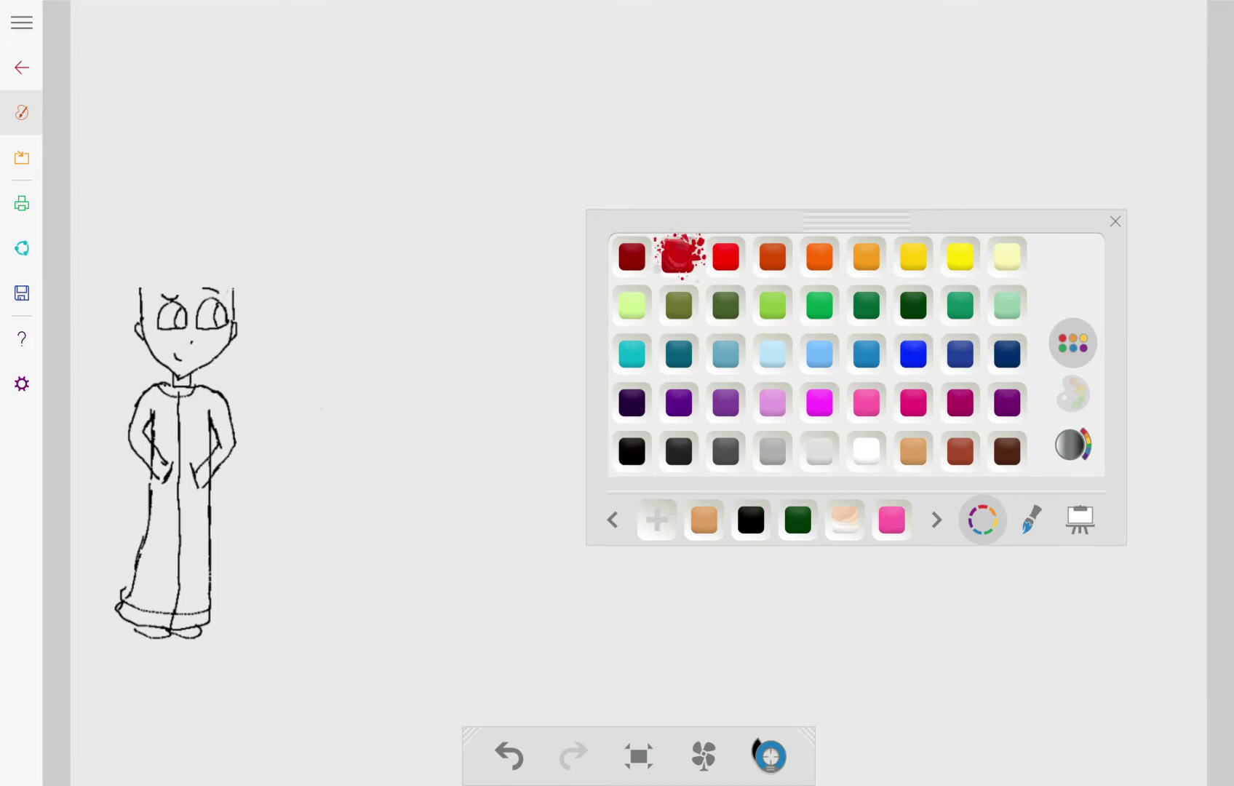
pyautogui.moveTo(210, 466); pyautogui.dragTo(203, 469)
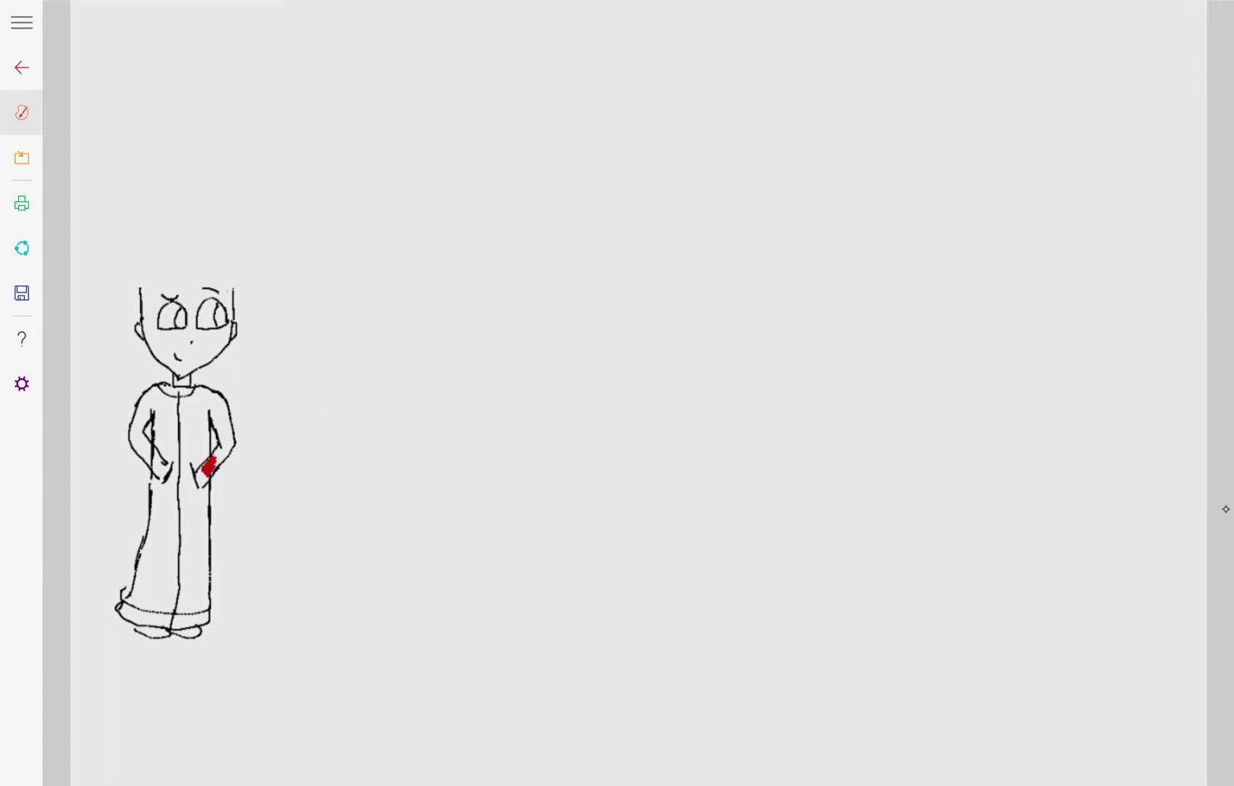
pyautogui.moveTo(152, 448)
pyautogui.mouseDown()
pyautogui.moveTo(150, 465)
pyautogui.moveTo(145, 454)
pyautogui.mouseUp()
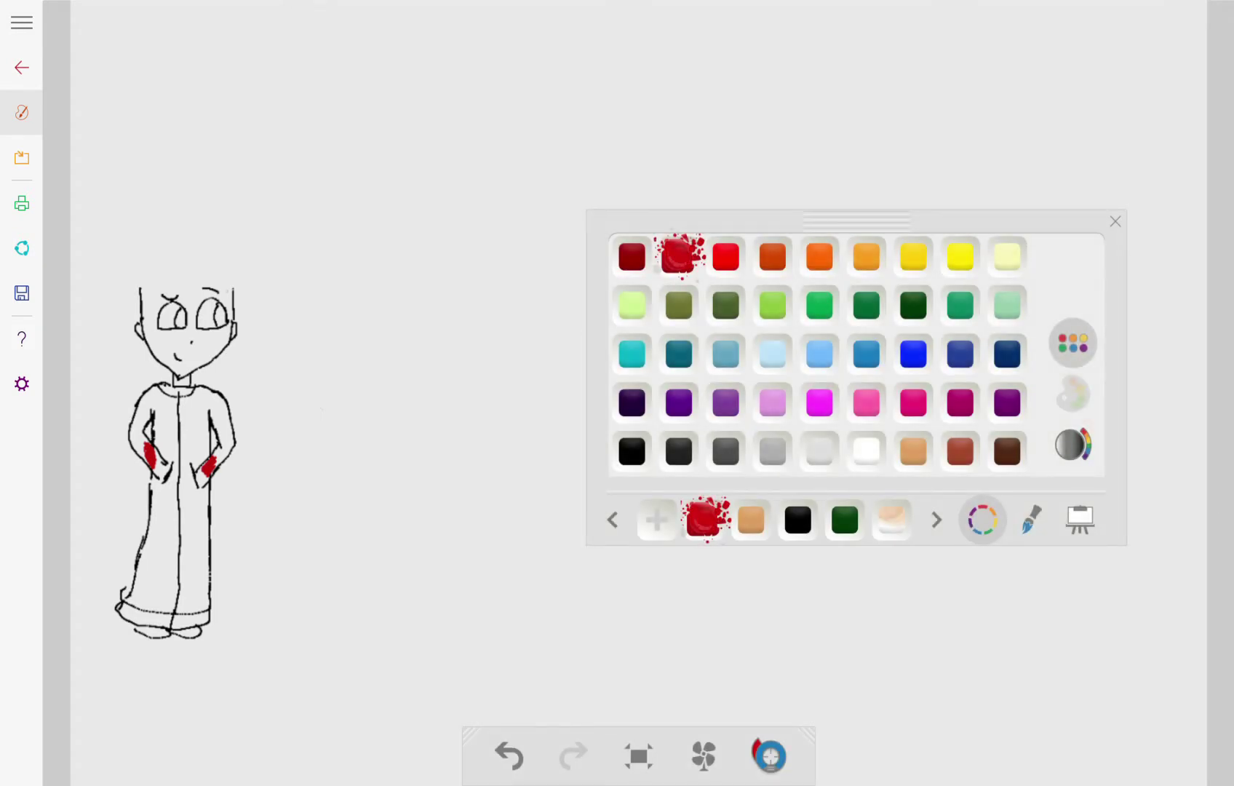
# Add a small crimson patch beside the hand on the drawing's left side, and switch to the HB pencil.
pyautogui.click(1031, 520)
pyautogui.click(797, 520)
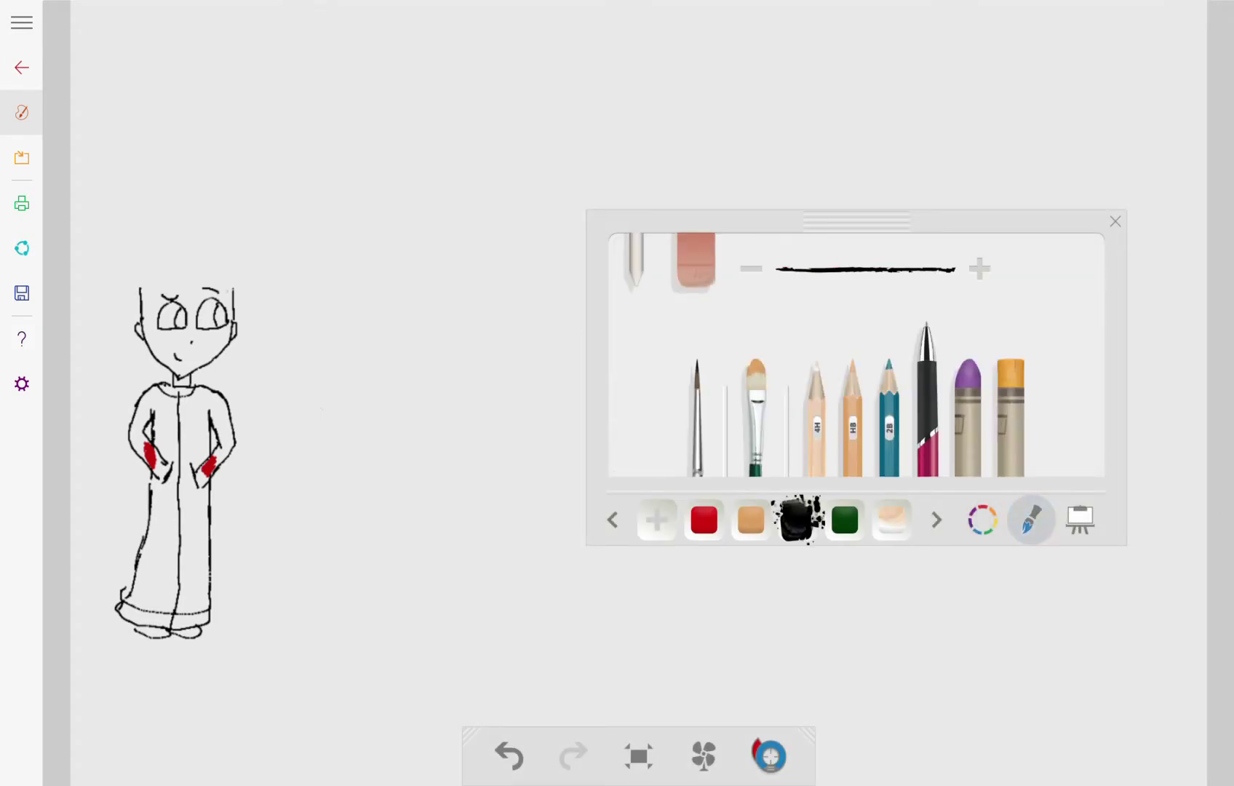
pyautogui.click(1225, 509)
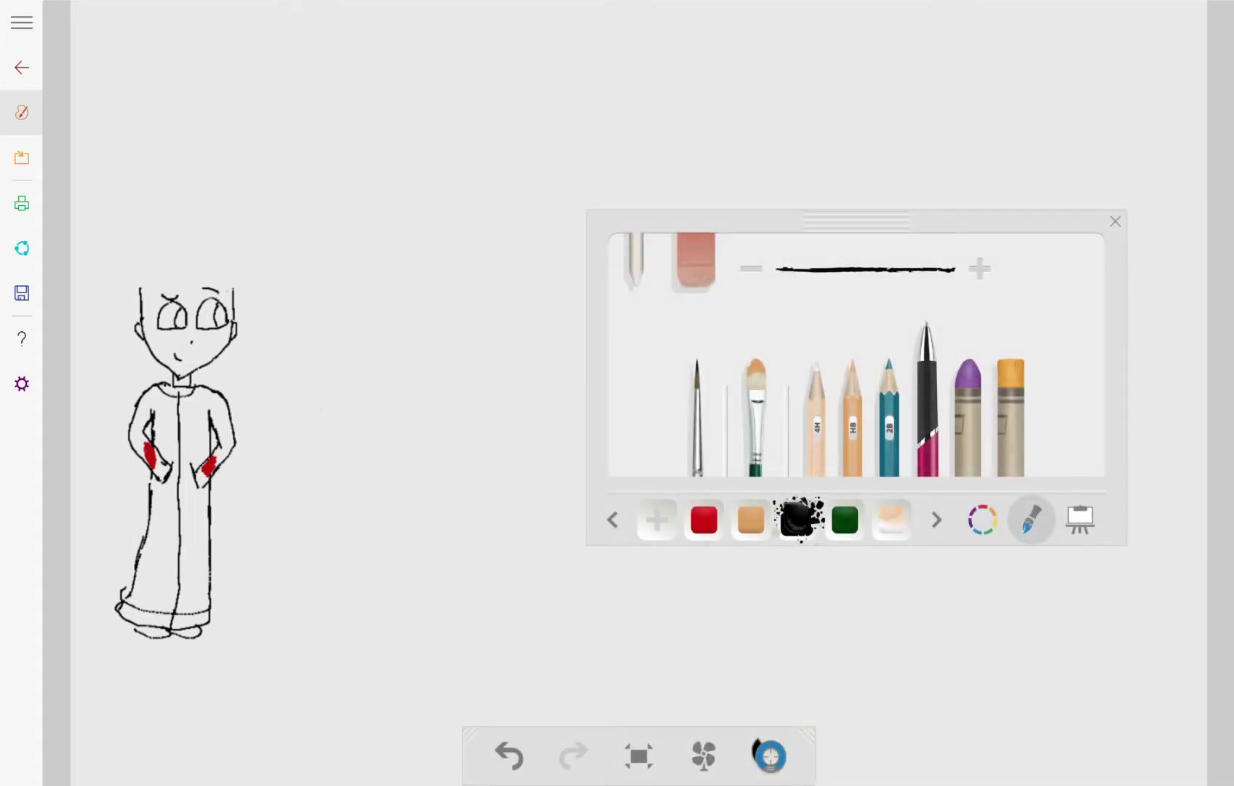
pyautogui.click(704, 519)
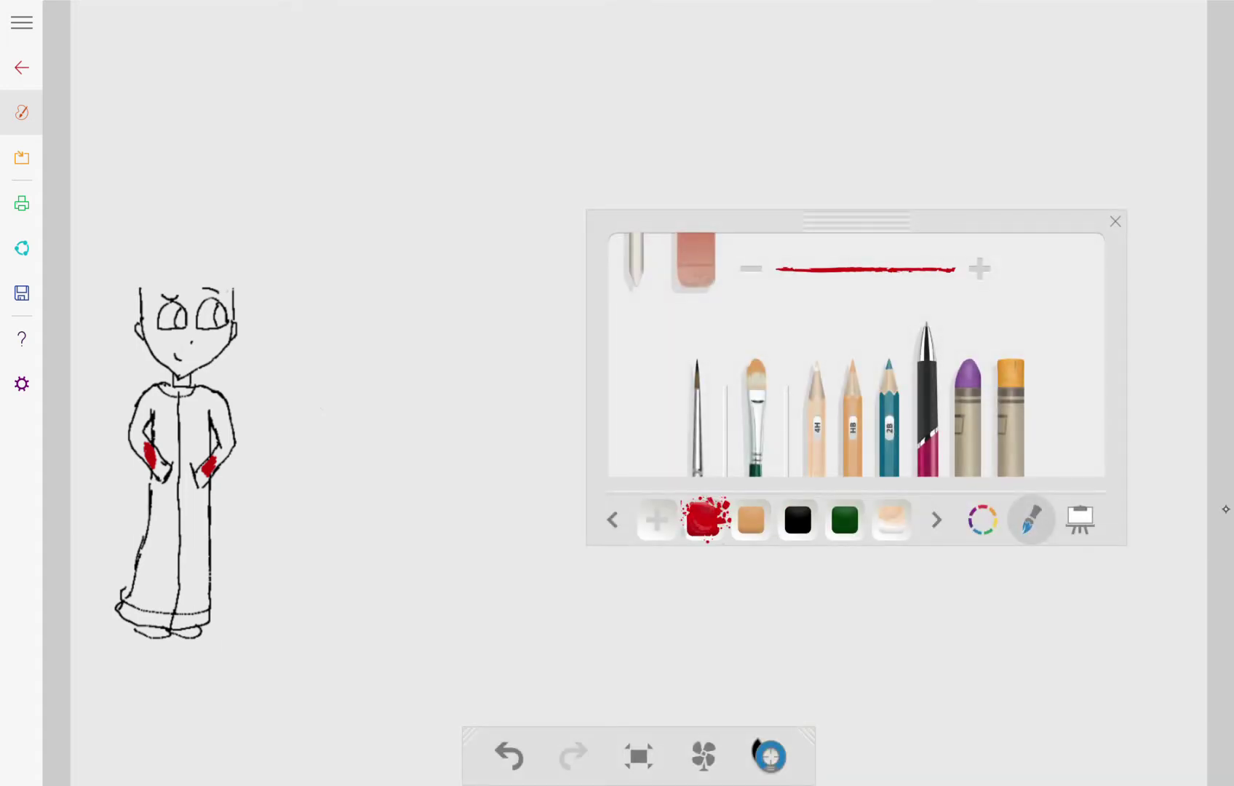
pyautogui.click(1225, 509)
pyautogui.click(797, 520)
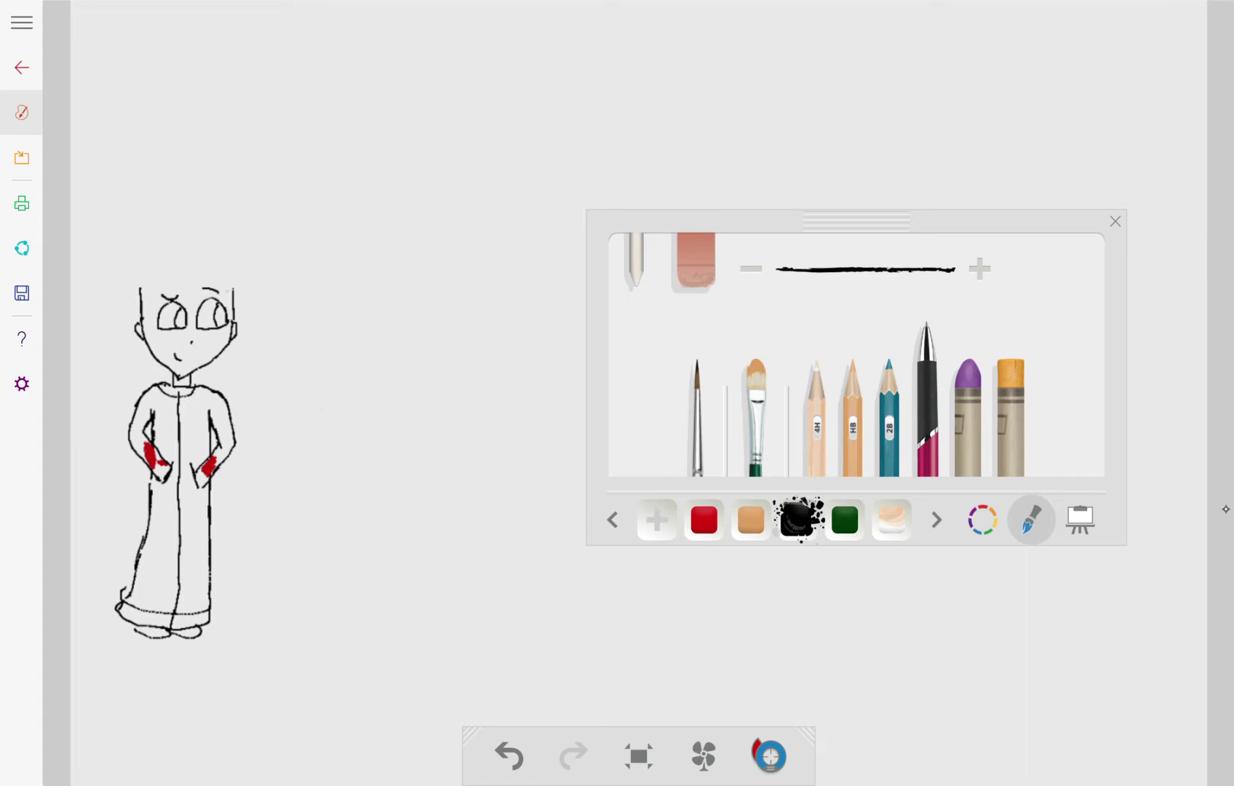
pyautogui.click(853, 426)
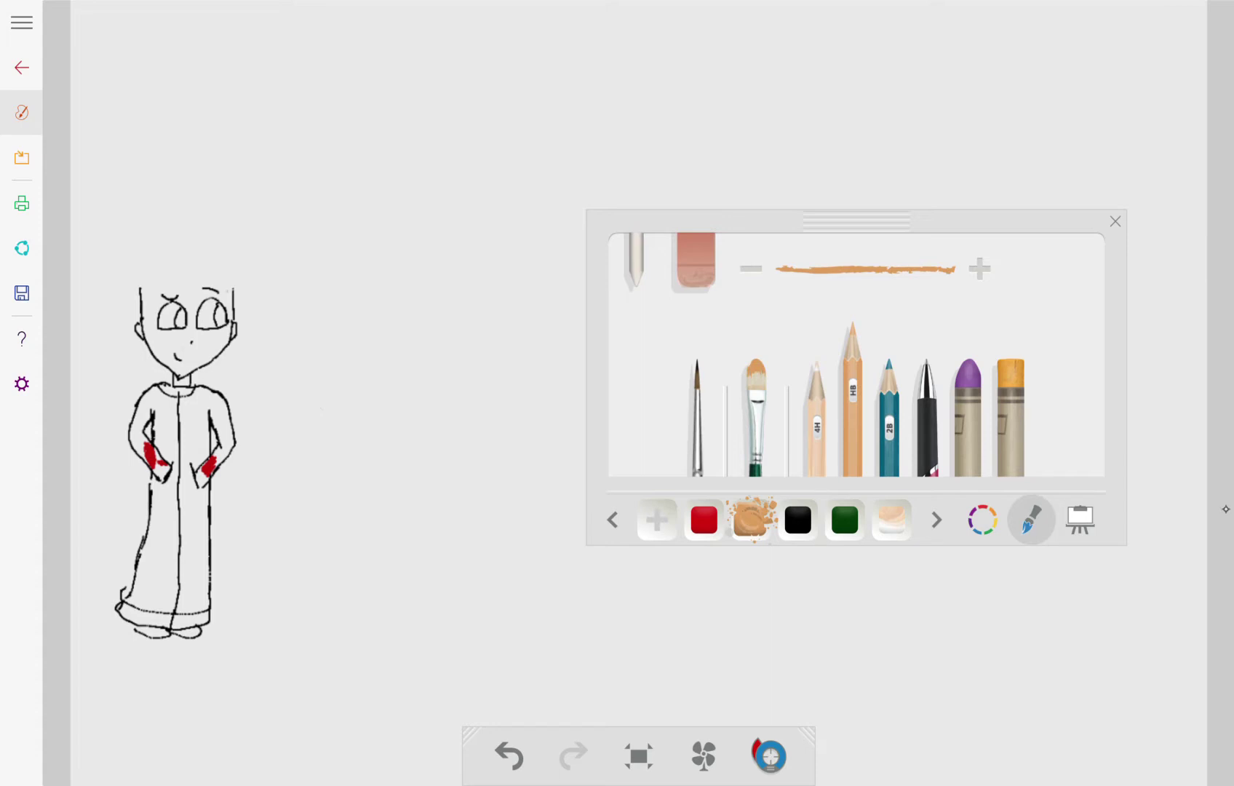
# Try shading the left part of the face in the pale skin tone, and undo the strokes.
pyautogui.click(891, 519)
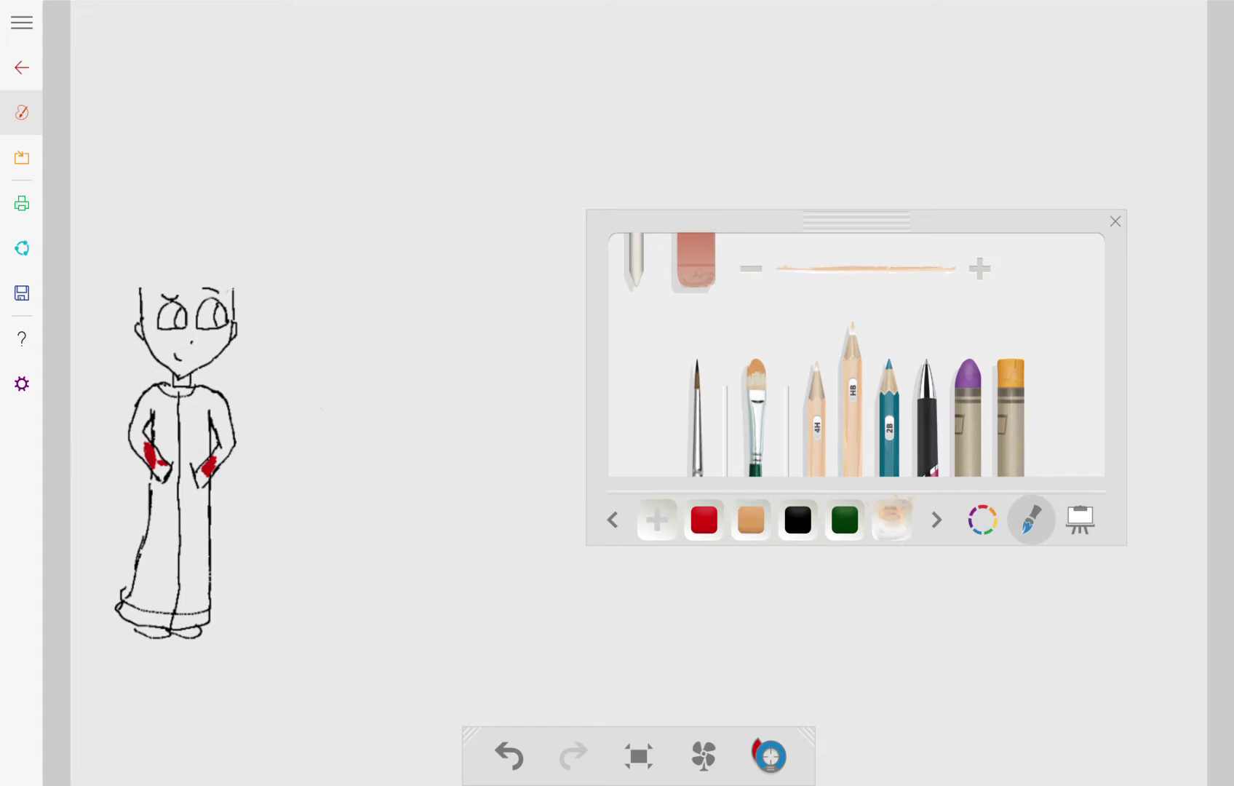
pyautogui.moveTo(207, 350)
pyautogui.mouseDown()
pyautogui.moveTo(157, 348)
pyautogui.moveTo(147, 303)
pyautogui.moveTo(155, 354)
pyautogui.moveTo(182, 367)
pyautogui.mouseUp()
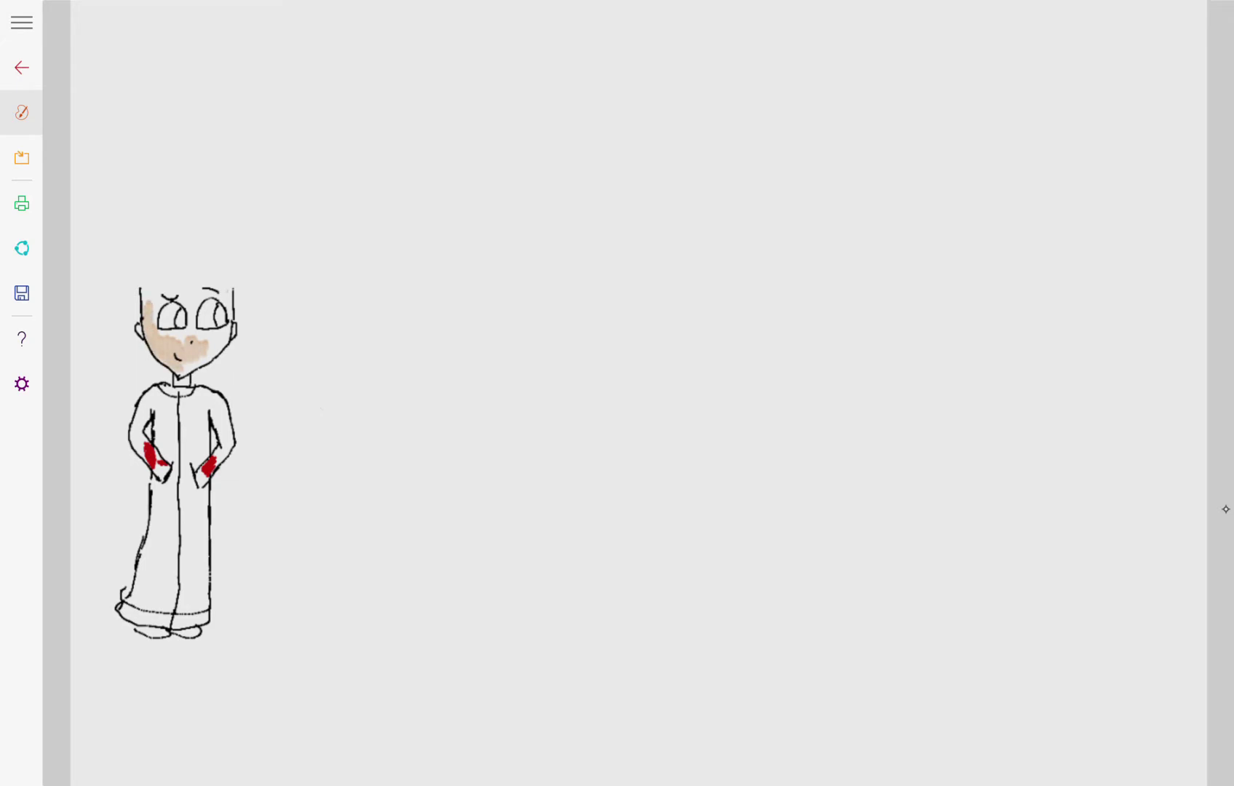
pyautogui.moveTo(155, 314)
pyautogui.mouseDown()
pyautogui.moveTo(152, 294)
pyautogui.moveTo(145, 304)
pyautogui.moveTo(158, 300)
pyautogui.moveTo(186, 335)
pyautogui.mouseUp()
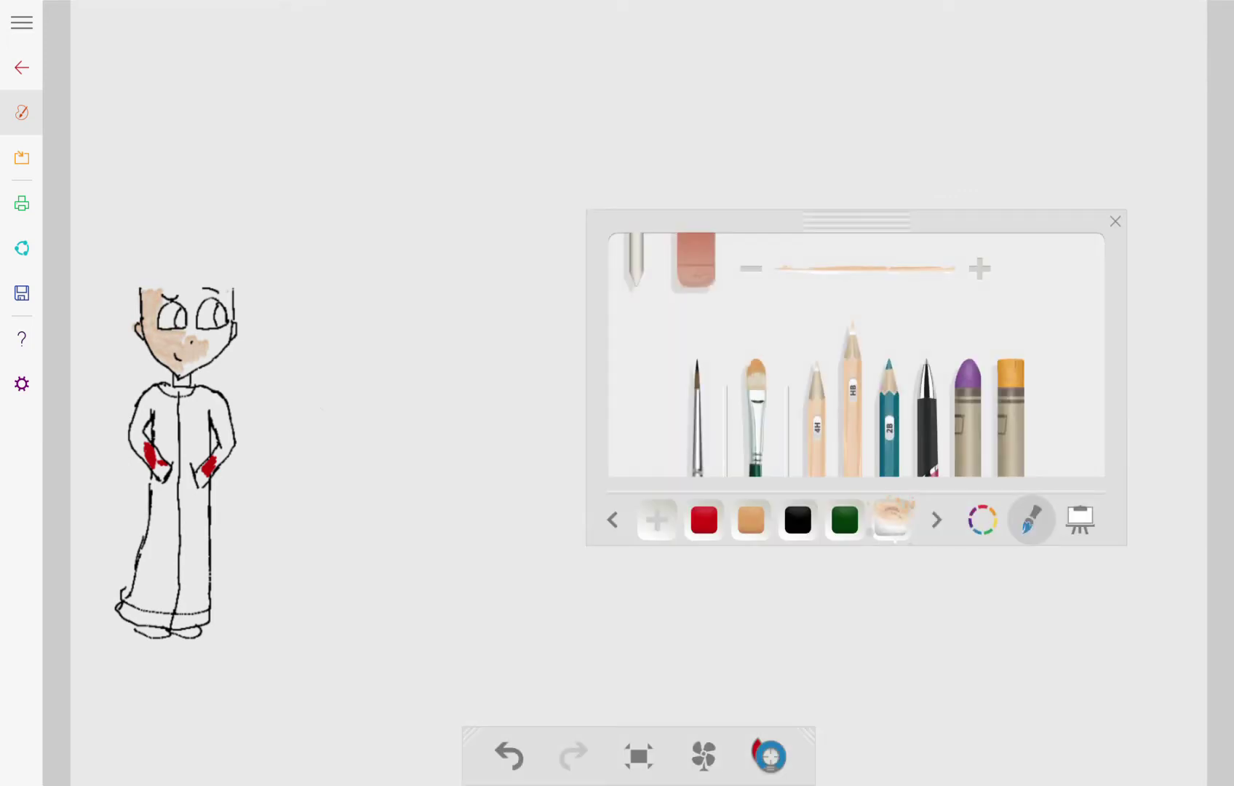
pyautogui.click(510, 757)
pyautogui.click(509, 757)
pyautogui.click(509, 756)
pyautogui.click(509, 757)
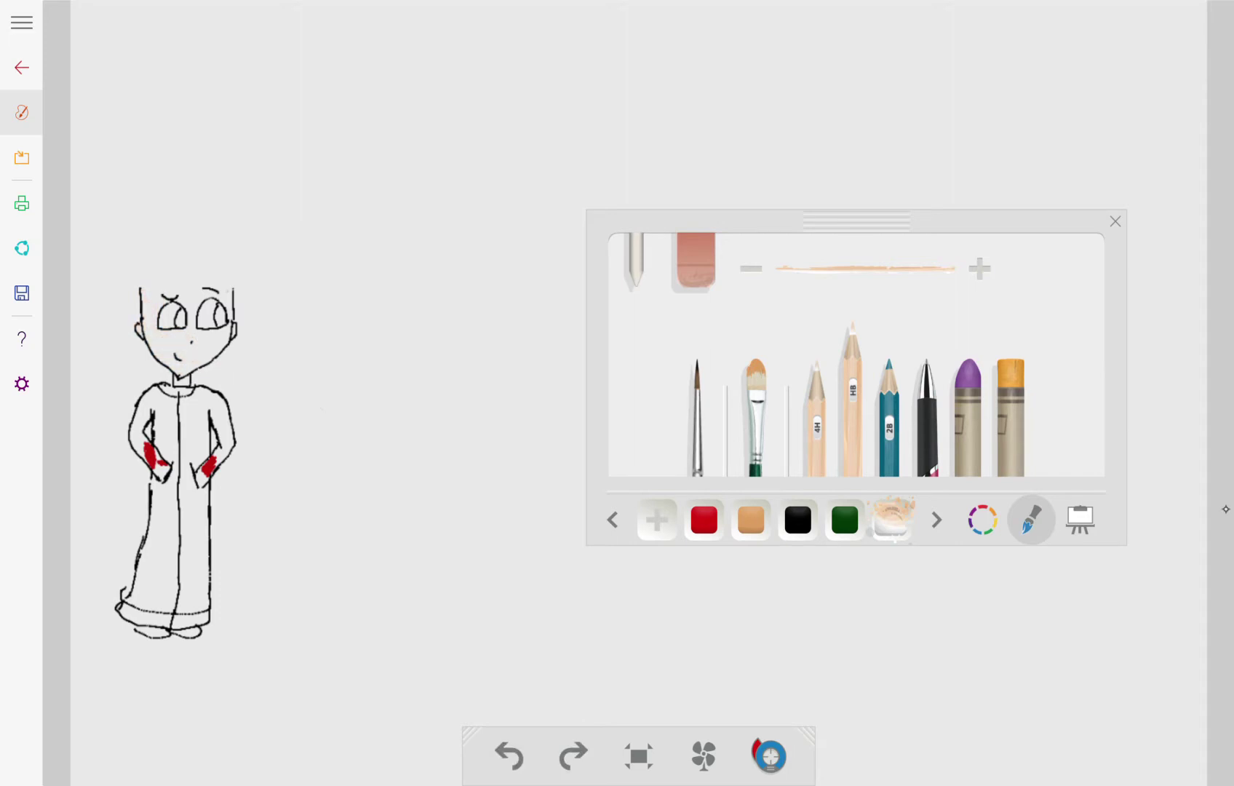
# Colour the face, ears and neck tan with the HB pencil, leaving the eyes uncoloured and undoing one stroke along the way.
pyautogui.click(750, 519)
pyautogui.moveTo(162, 342)
pyautogui.mouseDown()
pyautogui.moveTo(170, 357)
pyautogui.moveTo(151, 335)
pyautogui.moveTo(150, 345)
pyautogui.moveTo(143, 290)
pyautogui.moveTo(158, 334)
pyautogui.moveTo(190, 337)
pyautogui.moveTo(191, 317)
pyautogui.mouseUp()
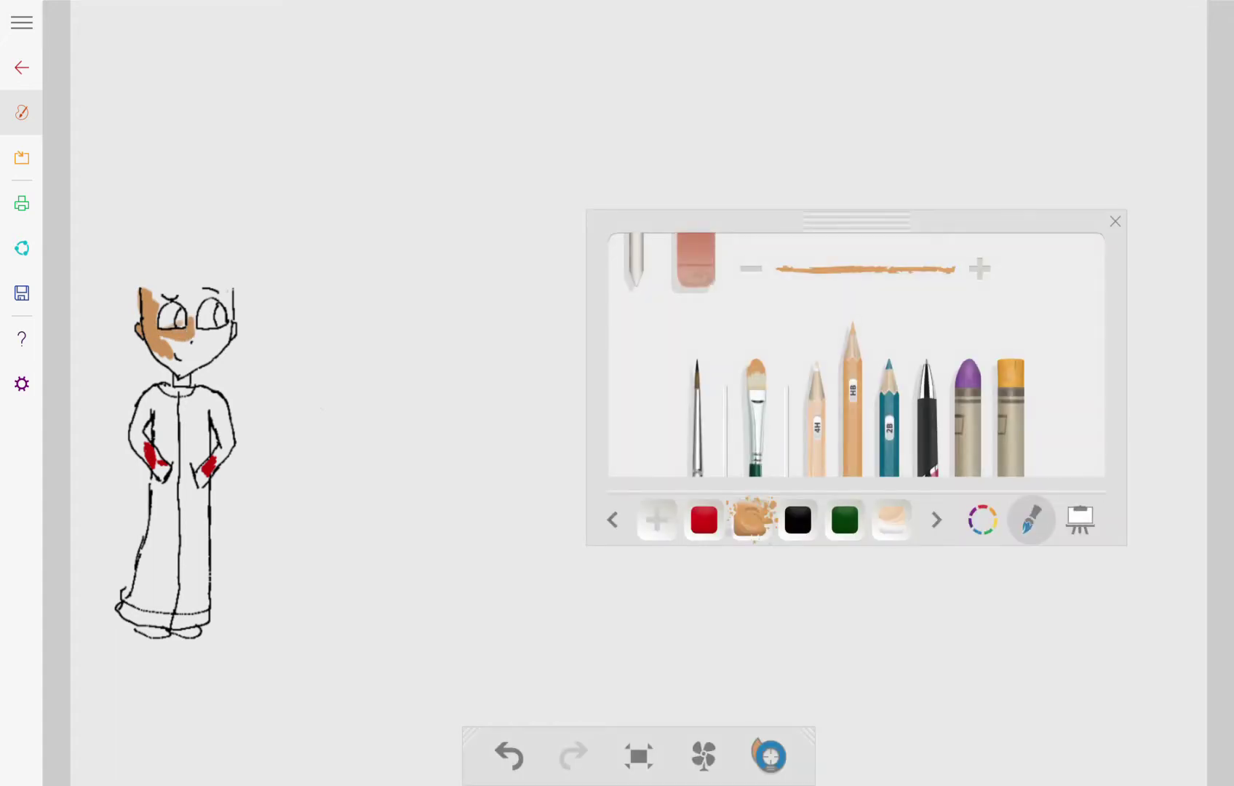
pyautogui.hotkey('ctrl', 'z')
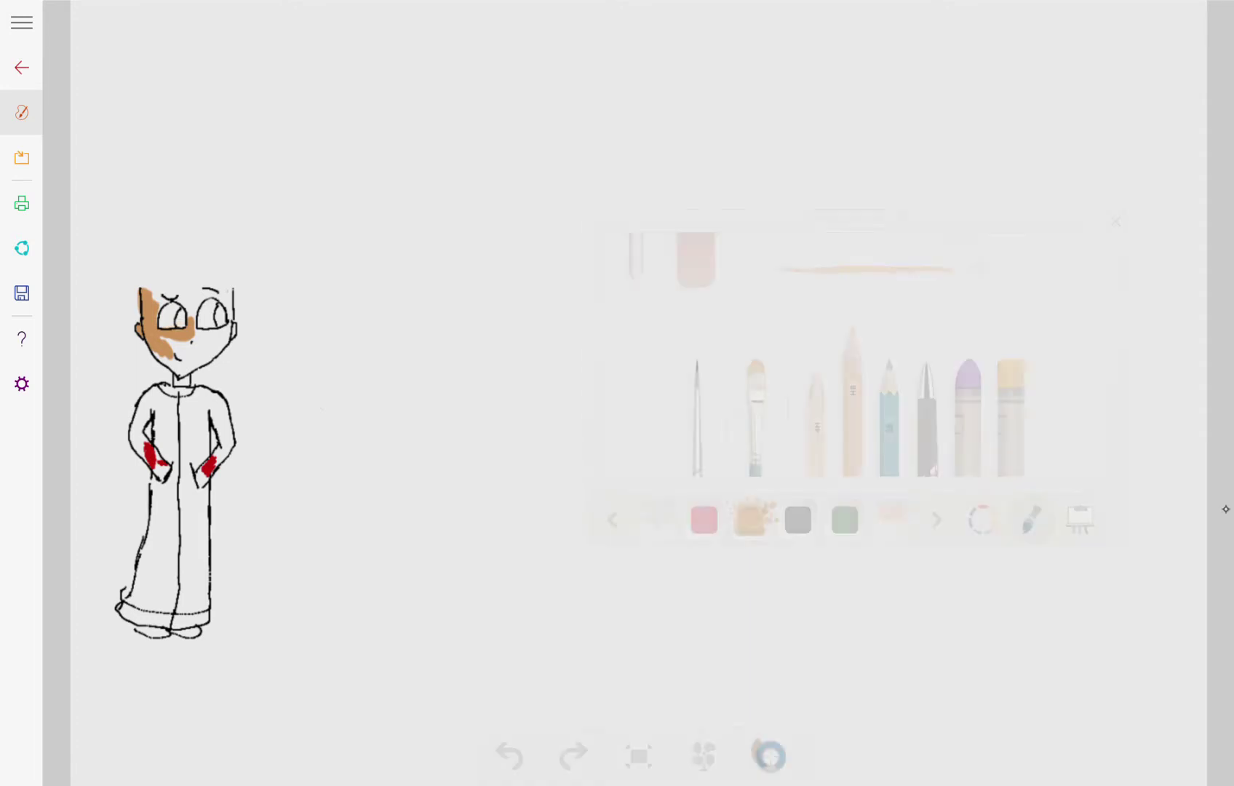
pyautogui.moveTo(156, 301)
pyautogui.mouseDown()
pyautogui.moveTo(182, 294)
pyautogui.moveTo(192, 314)
pyautogui.moveTo(157, 286)
pyautogui.moveTo(169, 286)
pyautogui.mouseUp()
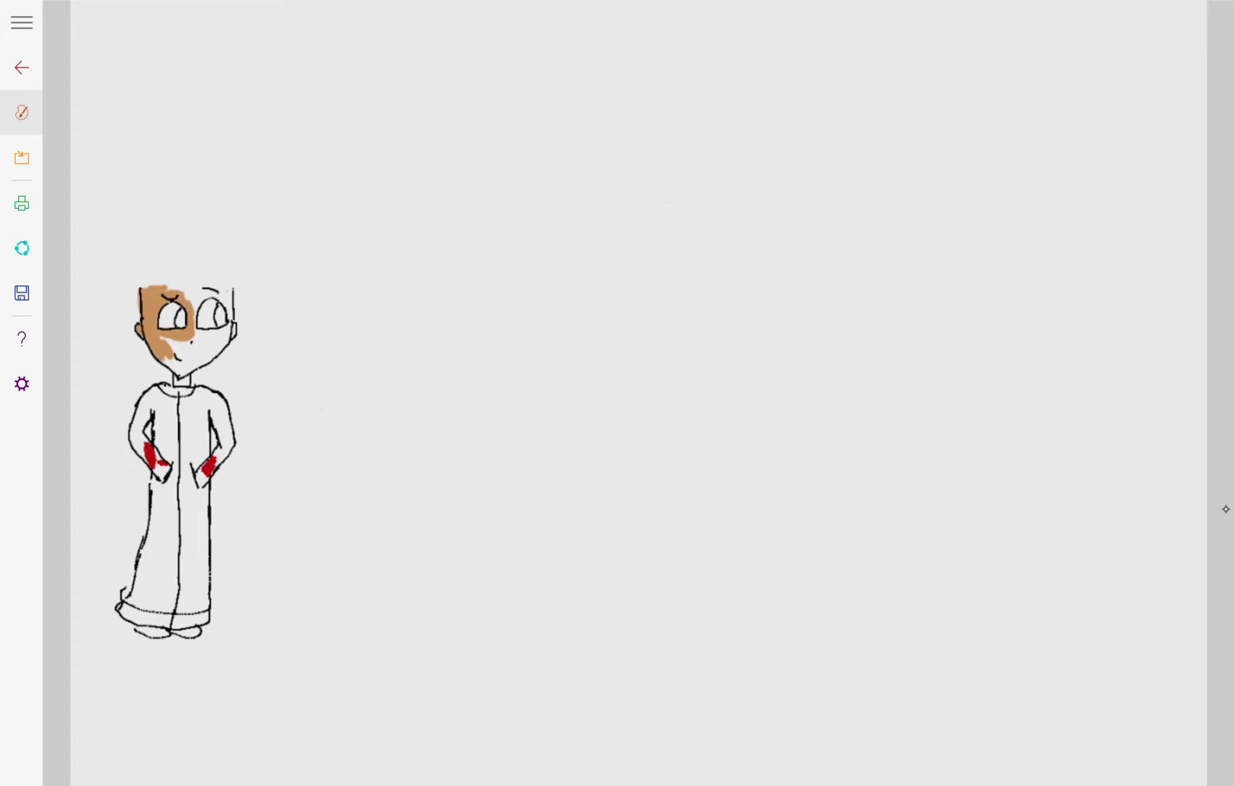
pyautogui.moveTo(163, 361)
pyautogui.mouseDown()
pyautogui.moveTo(197, 368)
pyautogui.moveTo(218, 346)
pyautogui.mouseUp()
pyautogui.moveTo(220, 347); pyautogui.dragTo(235, 325)
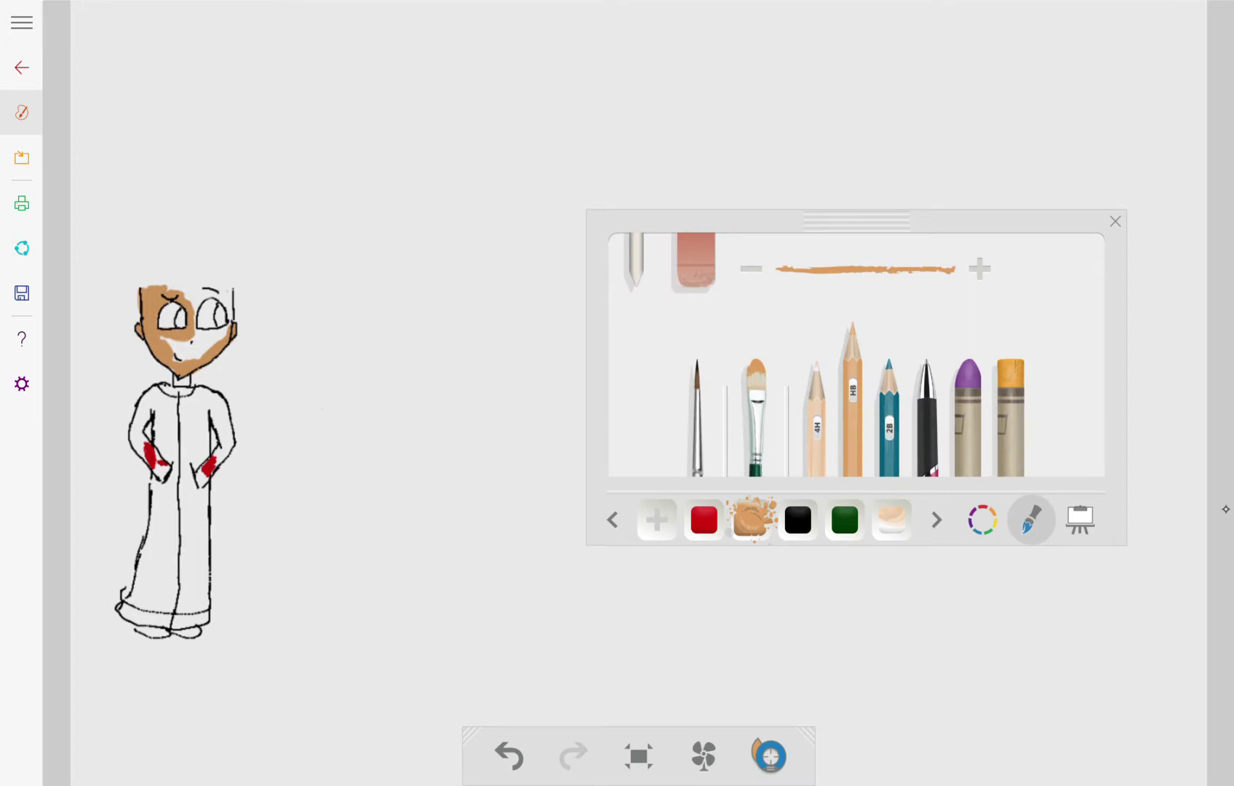
pyautogui.moveTo(162, 337)
pyautogui.mouseDown()
pyautogui.moveTo(198, 351)
pyautogui.moveTo(221, 336)
pyautogui.moveTo(211, 329)
pyautogui.moveTo(229, 295)
pyautogui.moveTo(201, 286)
pyautogui.moveTo(197, 319)
pyautogui.moveTo(198, 286)
pyautogui.moveTo(185, 299)
pyautogui.moveTo(199, 283)
pyautogui.mouseUp()
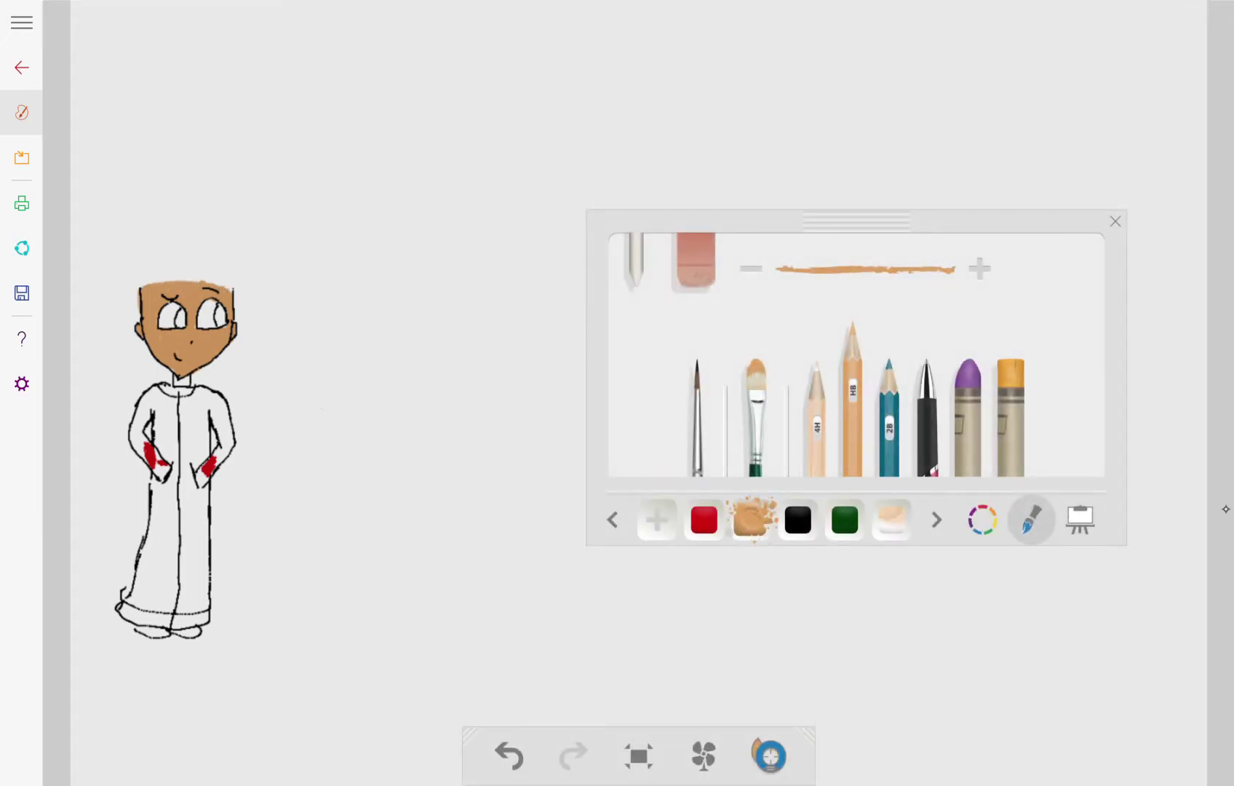
pyautogui.moveTo(181, 382); pyautogui.dragTo(172, 377)
# Clean up stray tan colour around the head and neck with a small eraser, undoing a misplaced erasing stroke.
pyautogui.click(695, 262)
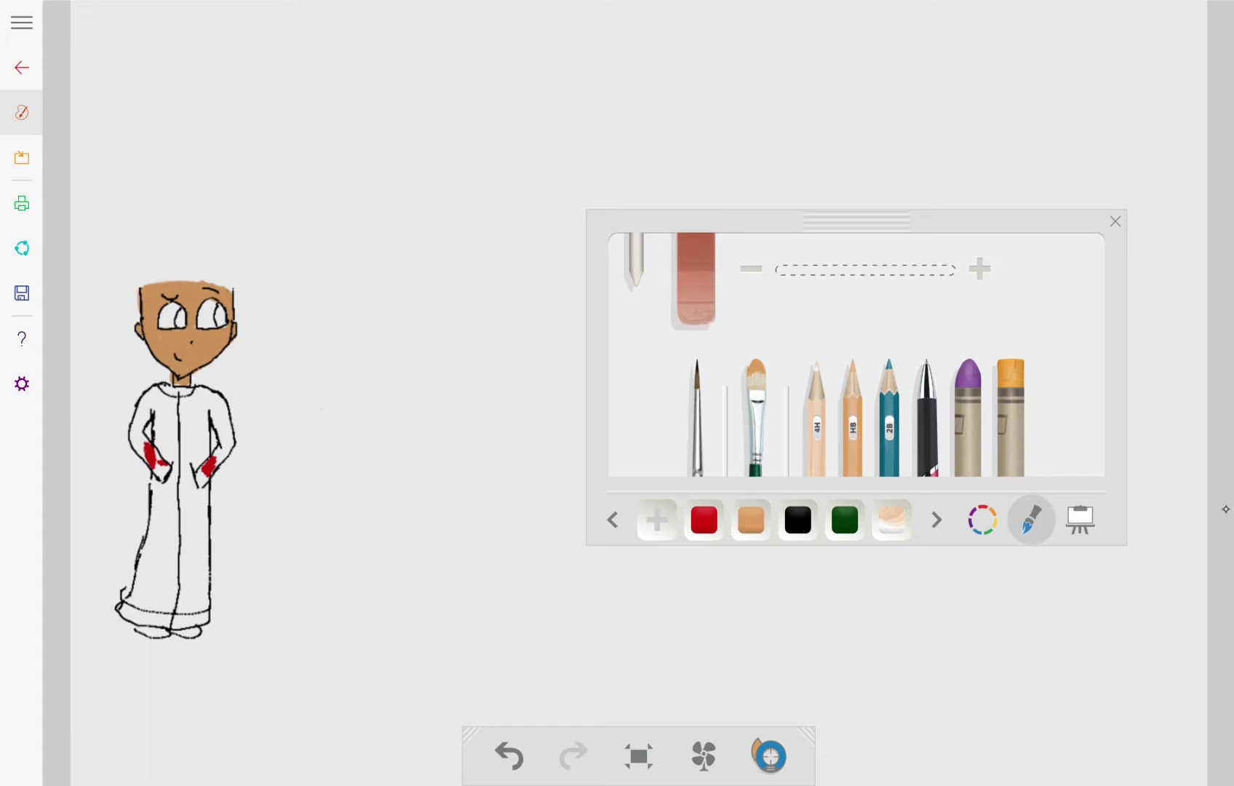
pyautogui.moveTo(161, 385); pyautogui.dragTo(179, 375)
pyautogui.hotkey('ctrl', 'z')
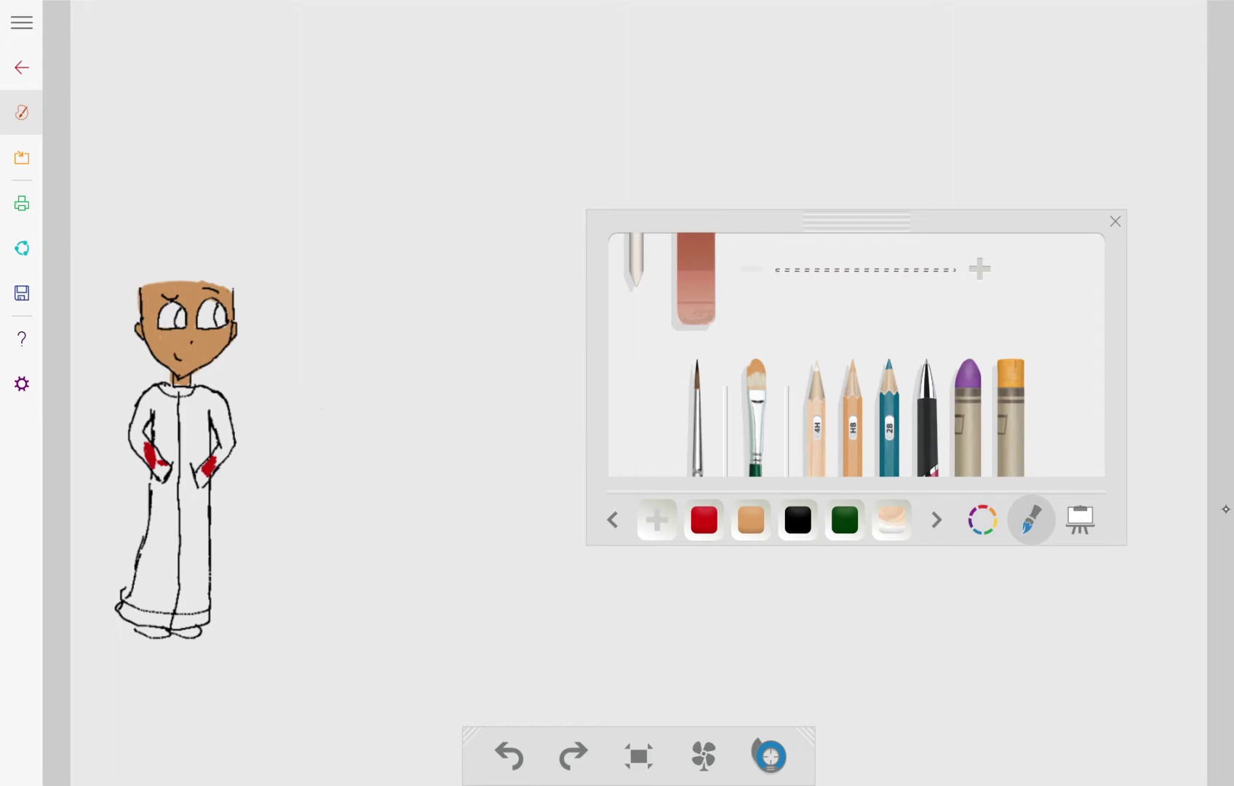
pyautogui.click(1225, 509)
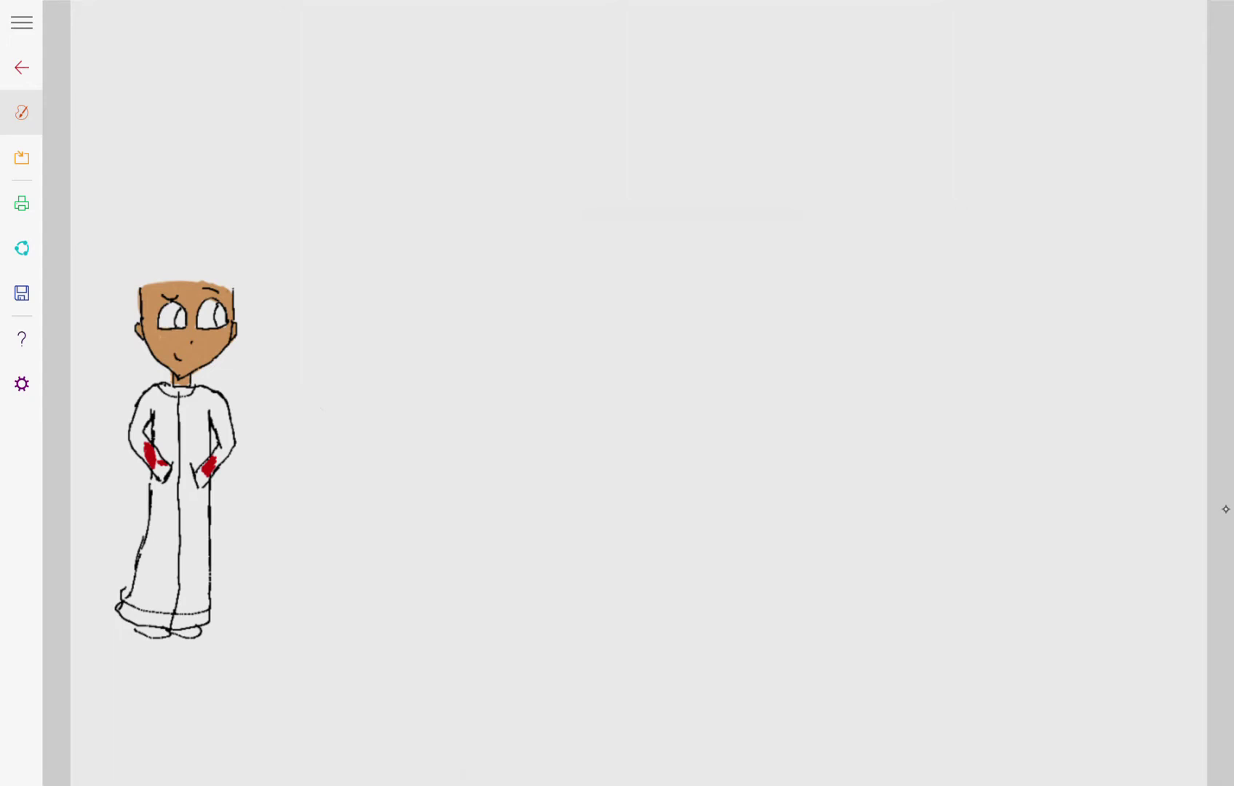
pyautogui.click(1225, 508)
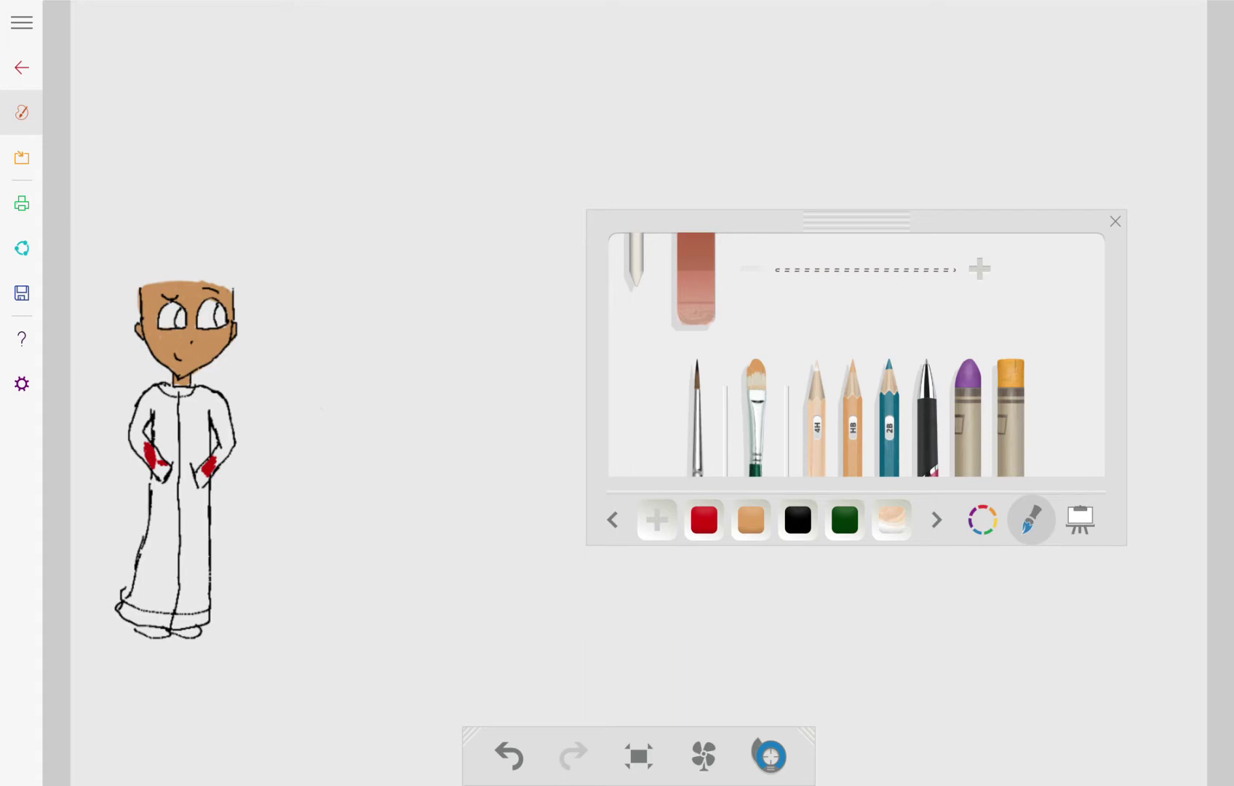
pyautogui.click(1225, 509)
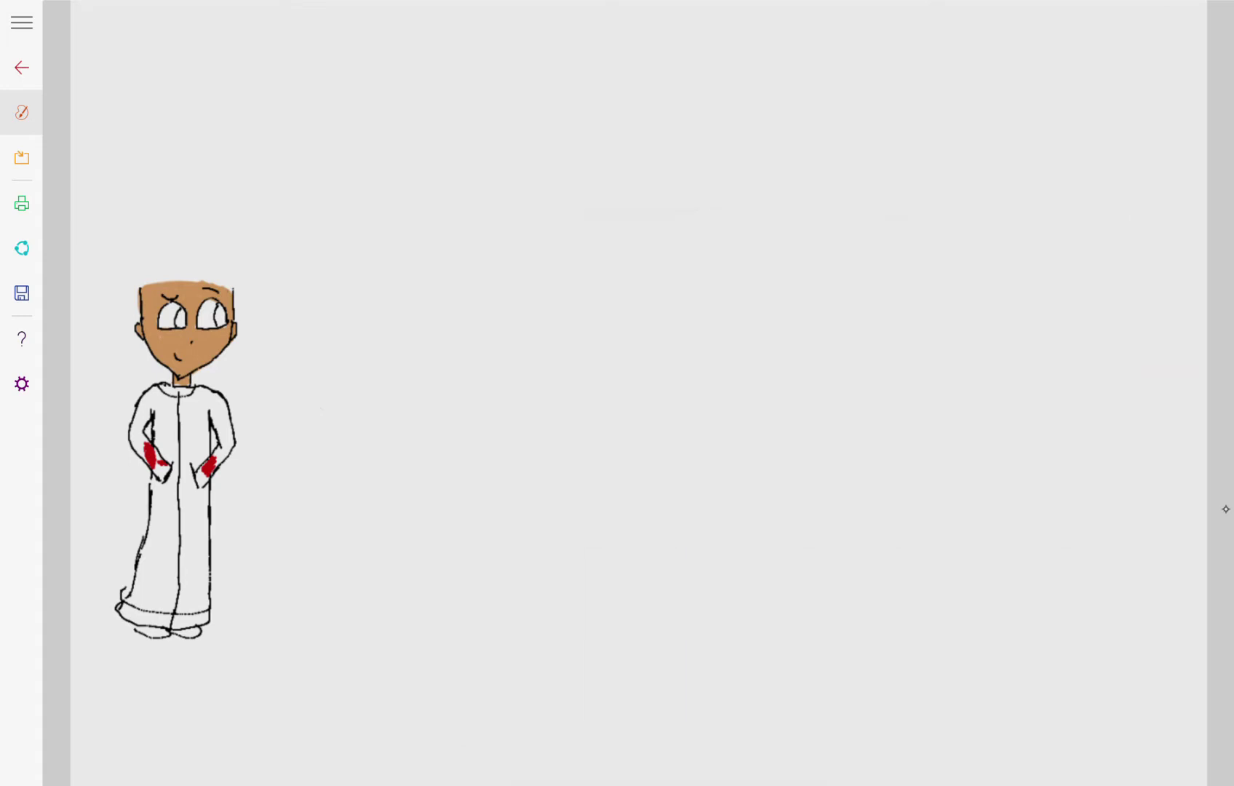
pyautogui.click(1225, 509)
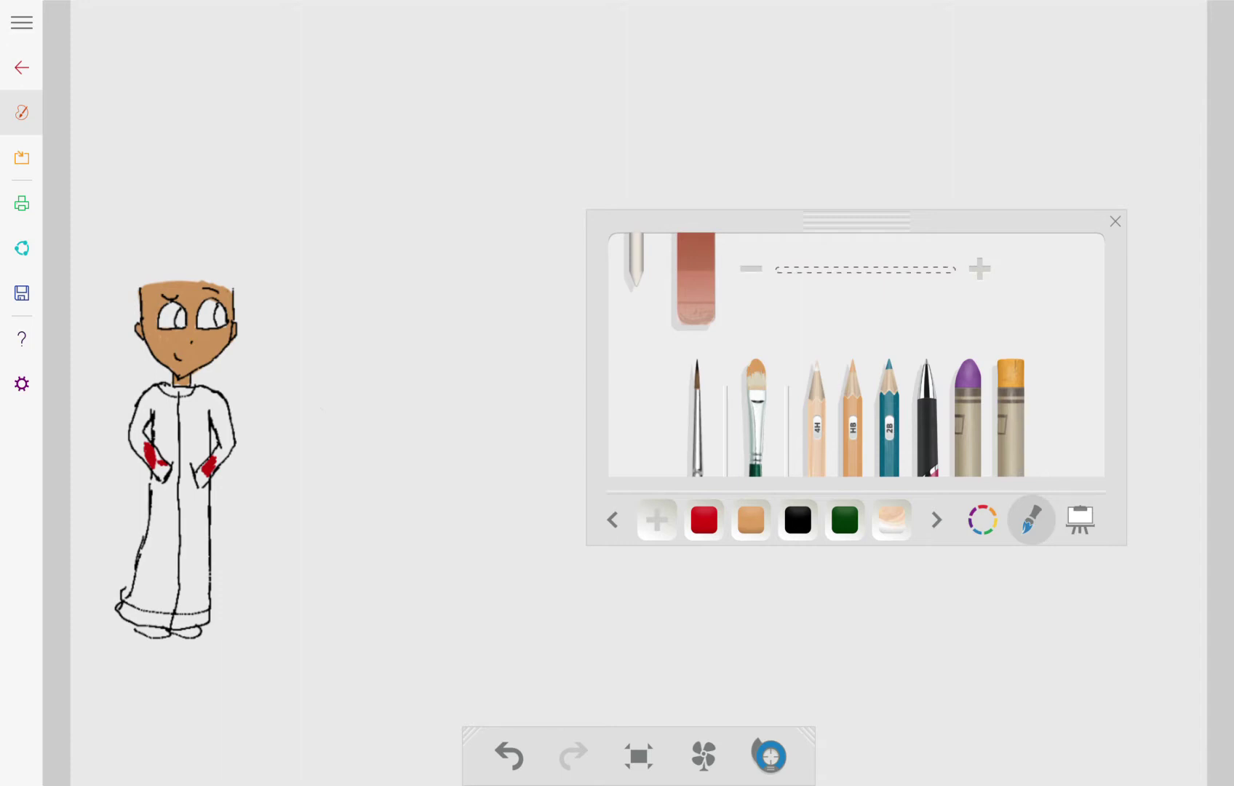
# Colour the irises of both eyes dark grey with the HB pencil, undoing an accidental eraser stroke first.
pyautogui.click(982, 520)
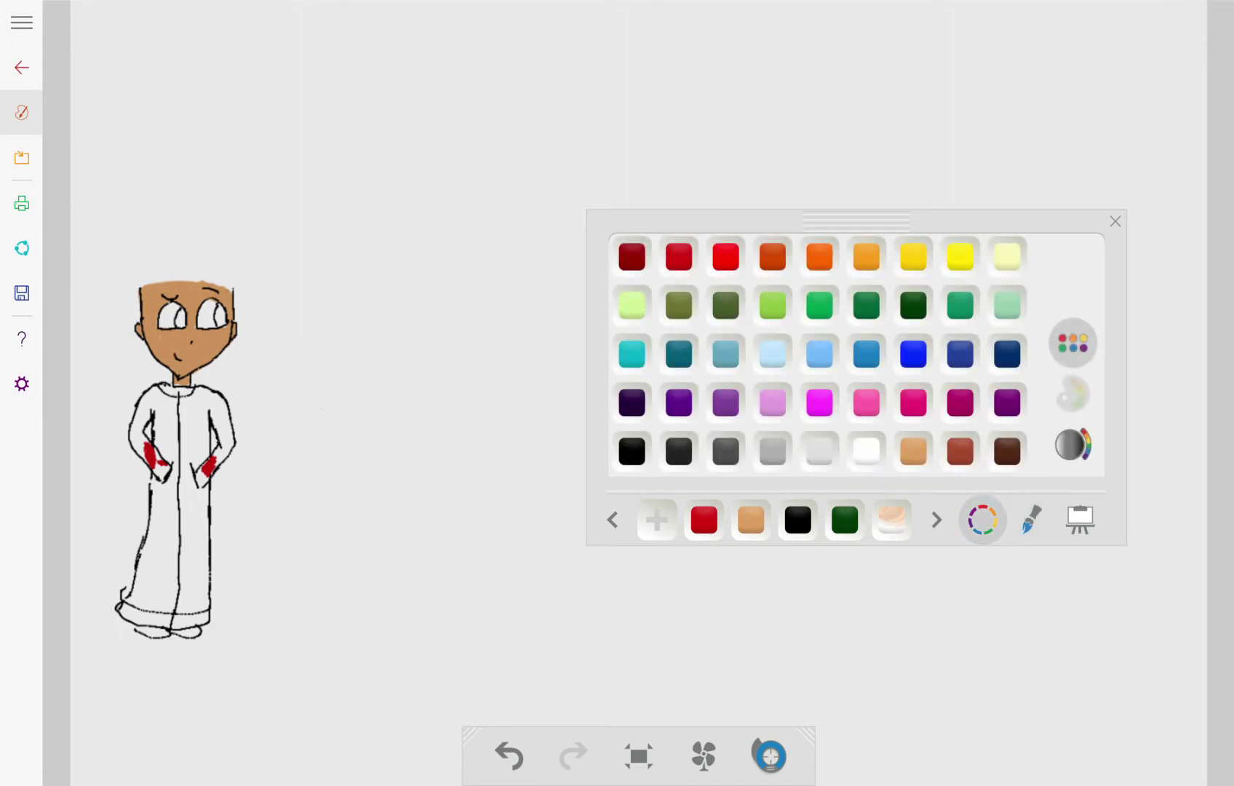
pyautogui.click(725, 450)
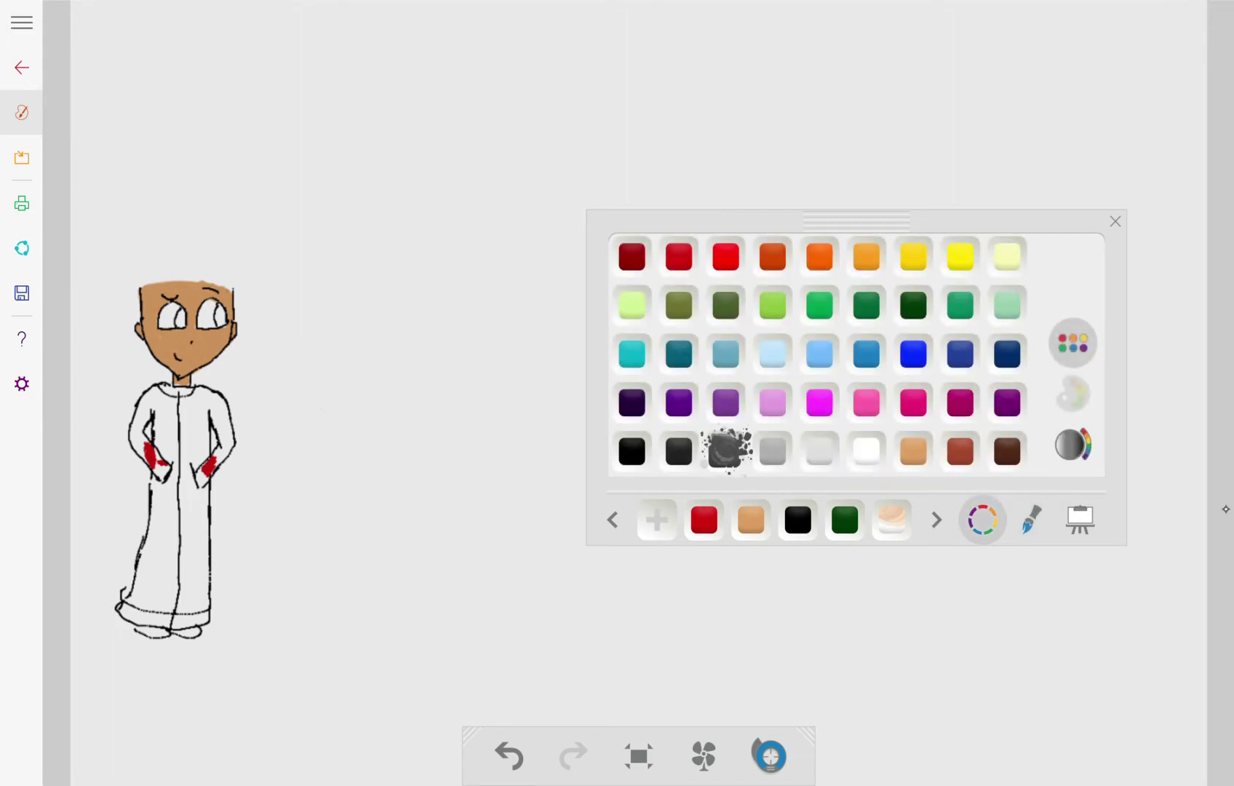
pyautogui.moveTo(181, 311); pyautogui.dragTo(179, 324)
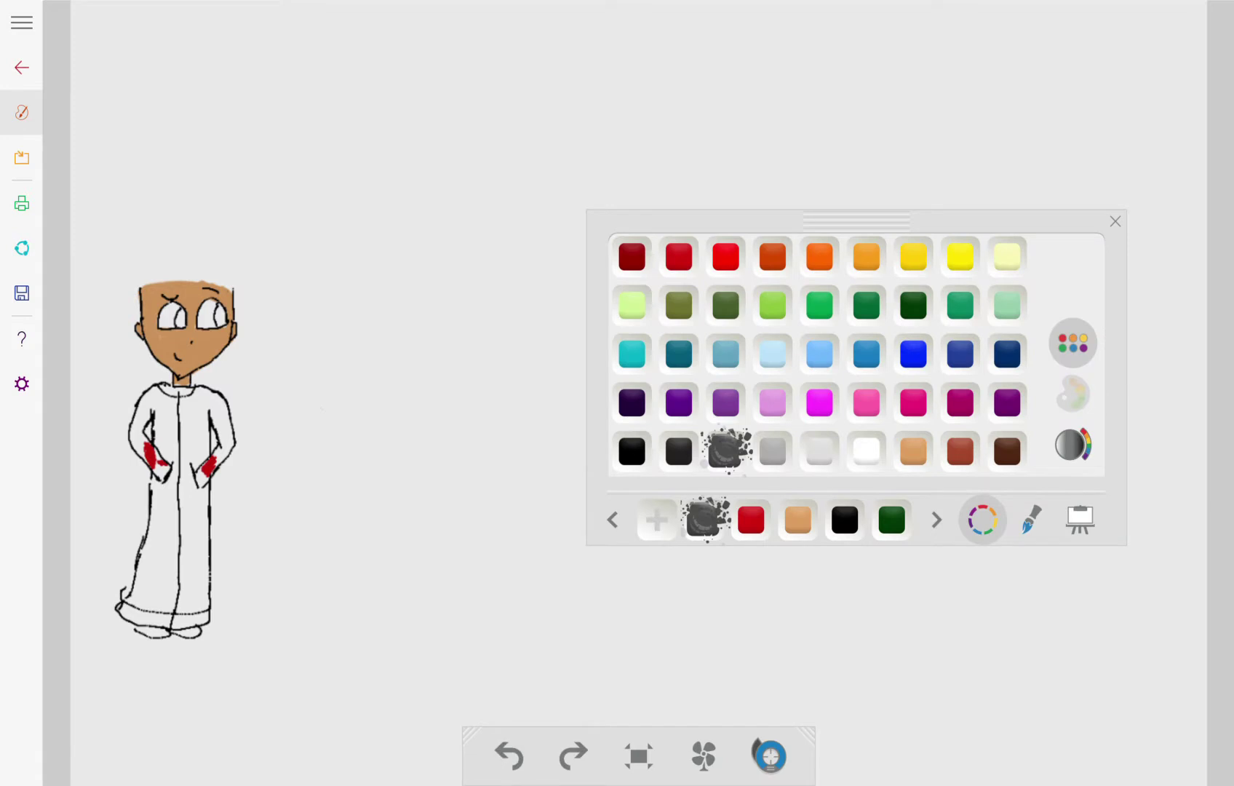
pyautogui.click(1032, 520)
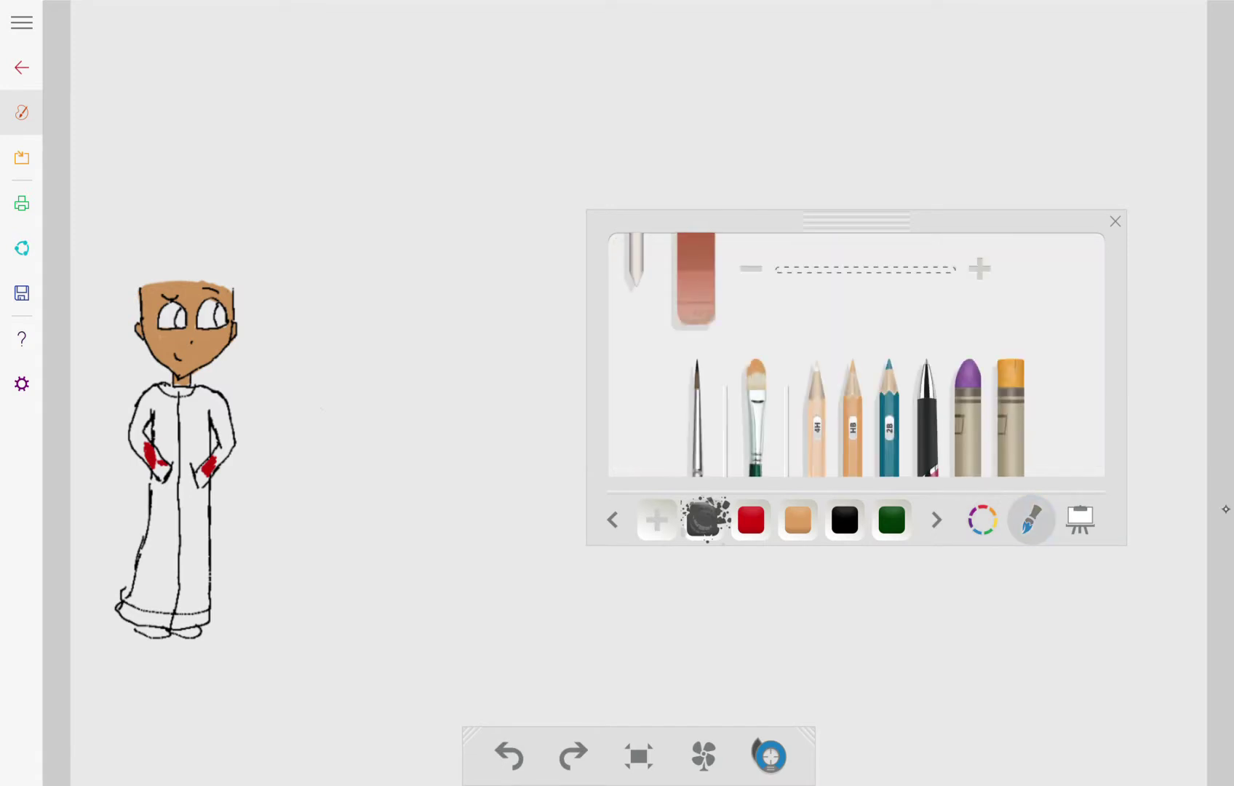
pyautogui.click(798, 519)
pyautogui.click(852, 422)
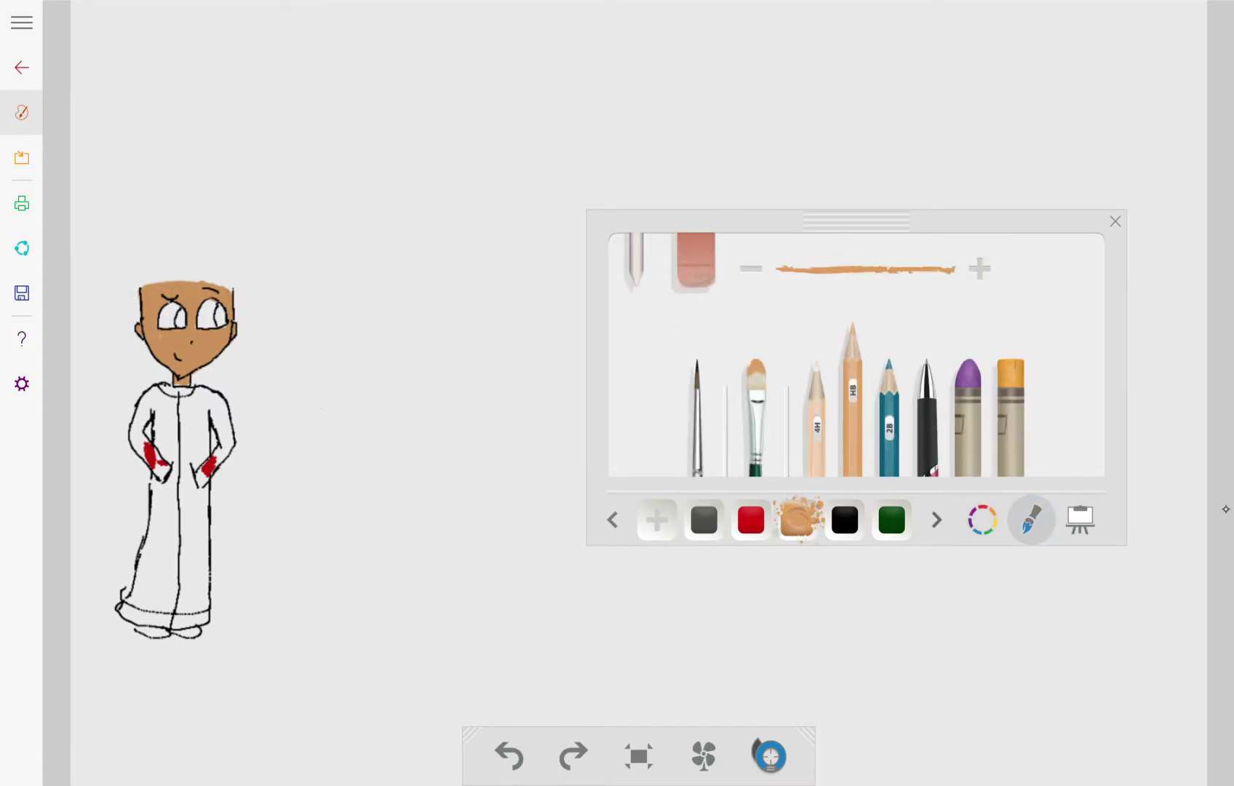
pyautogui.click(982, 520)
pyautogui.click(725, 450)
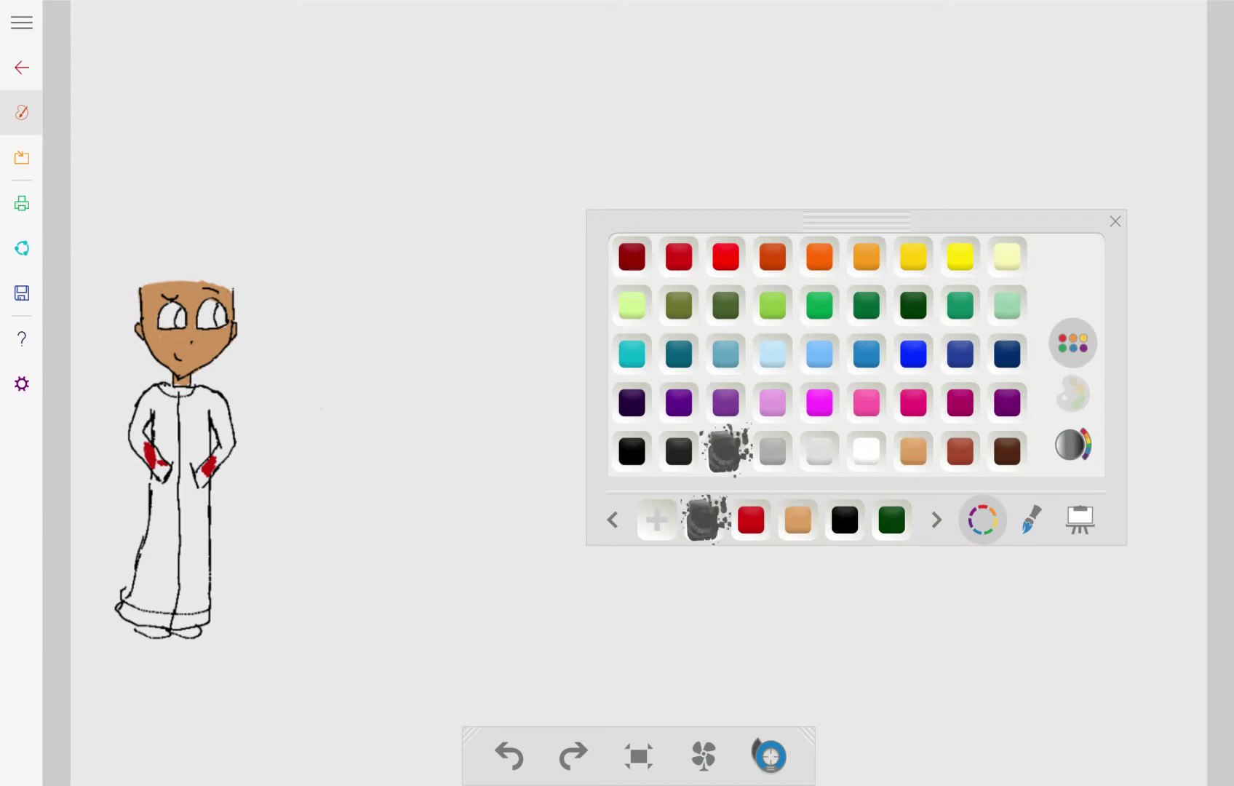
pyautogui.moveTo(178, 316); pyautogui.dragTo(221, 312)
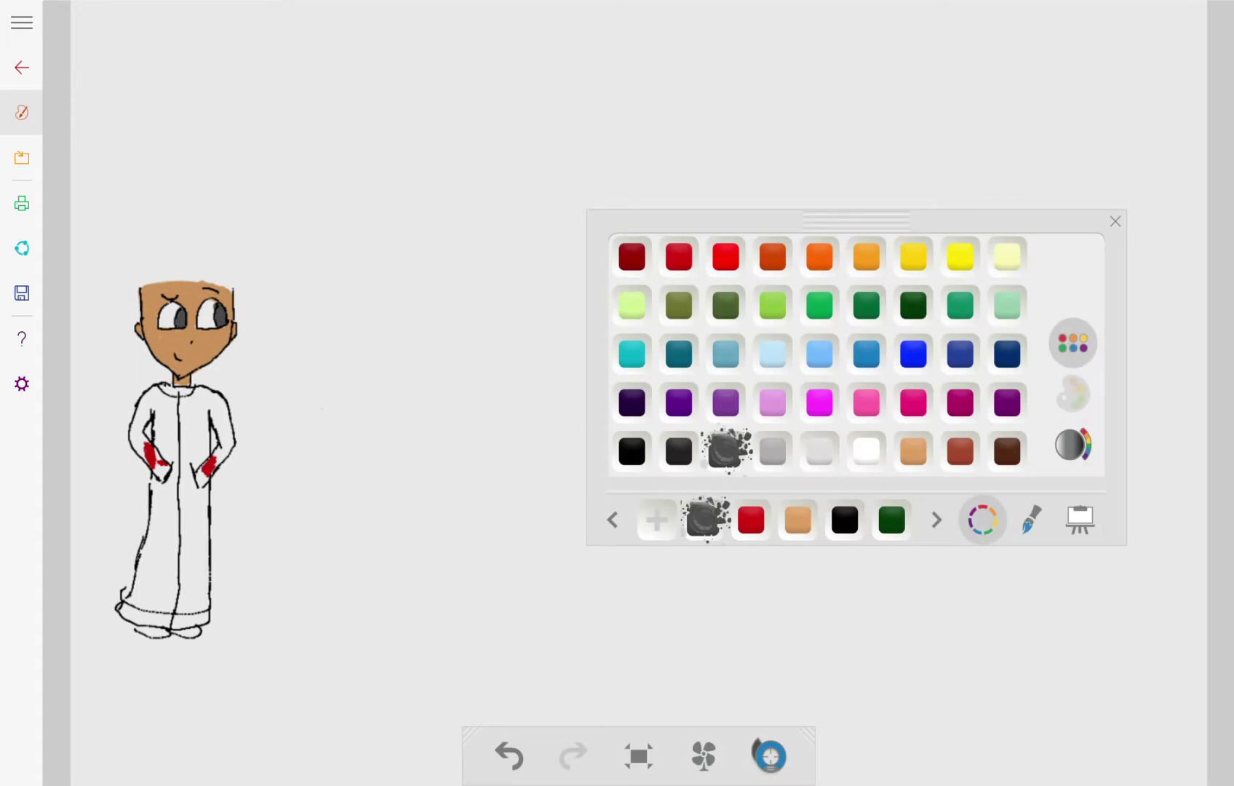
# Colour both feet reddish brown, and undo the large eraser strokes made over the lower robe.
pyautogui.click(959, 450)
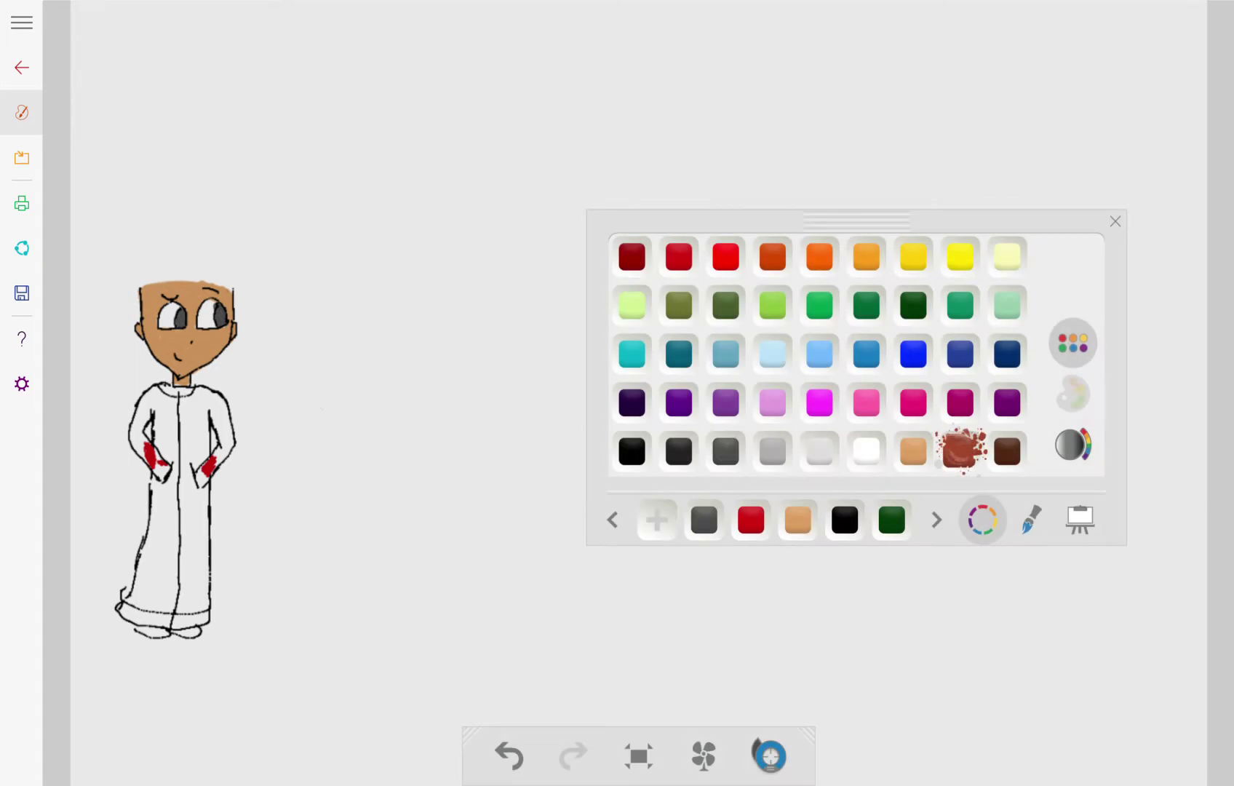
pyautogui.moveTo(148, 629)
pyautogui.mouseDown()
pyautogui.moveTo(195, 631)
pyautogui.moveTo(176, 632)
pyautogui.mouseUp()
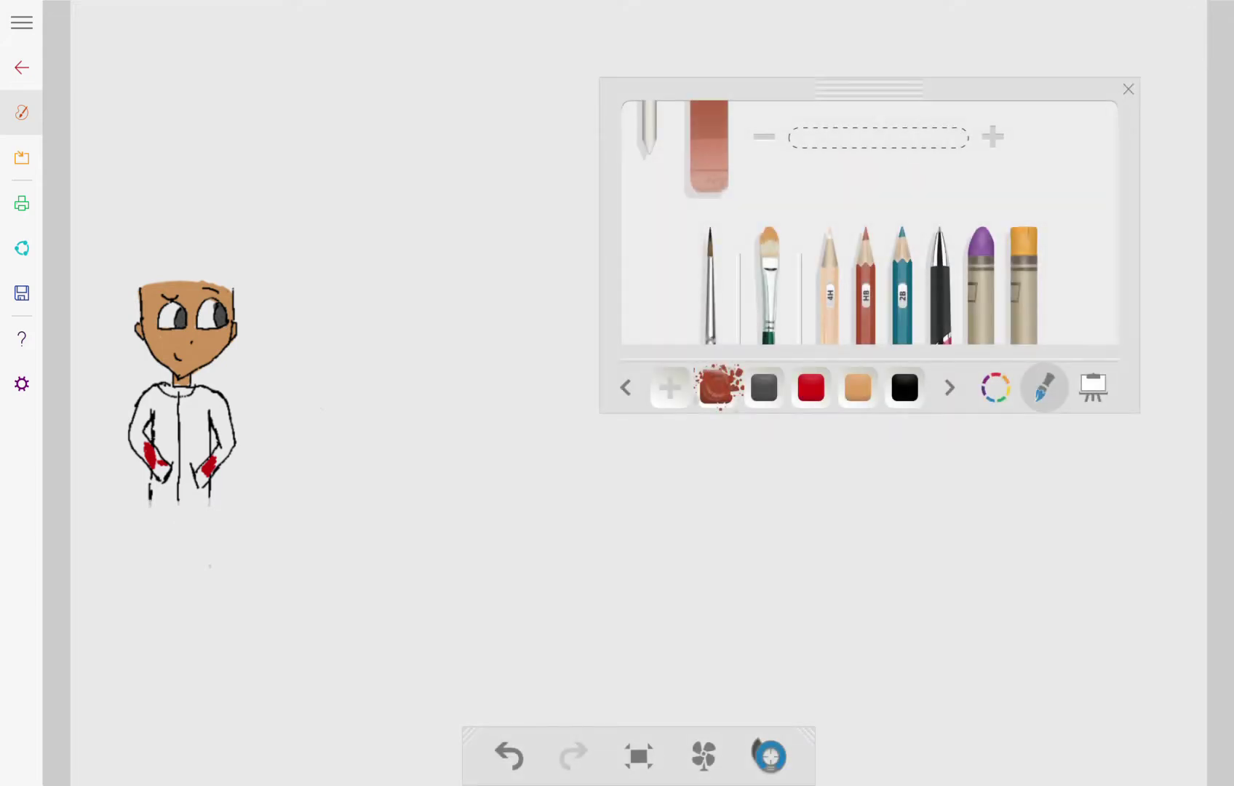
pyautogui.hotkey('ctrl', 'z')
pyautogui.hotkey('ctrl', 'z')
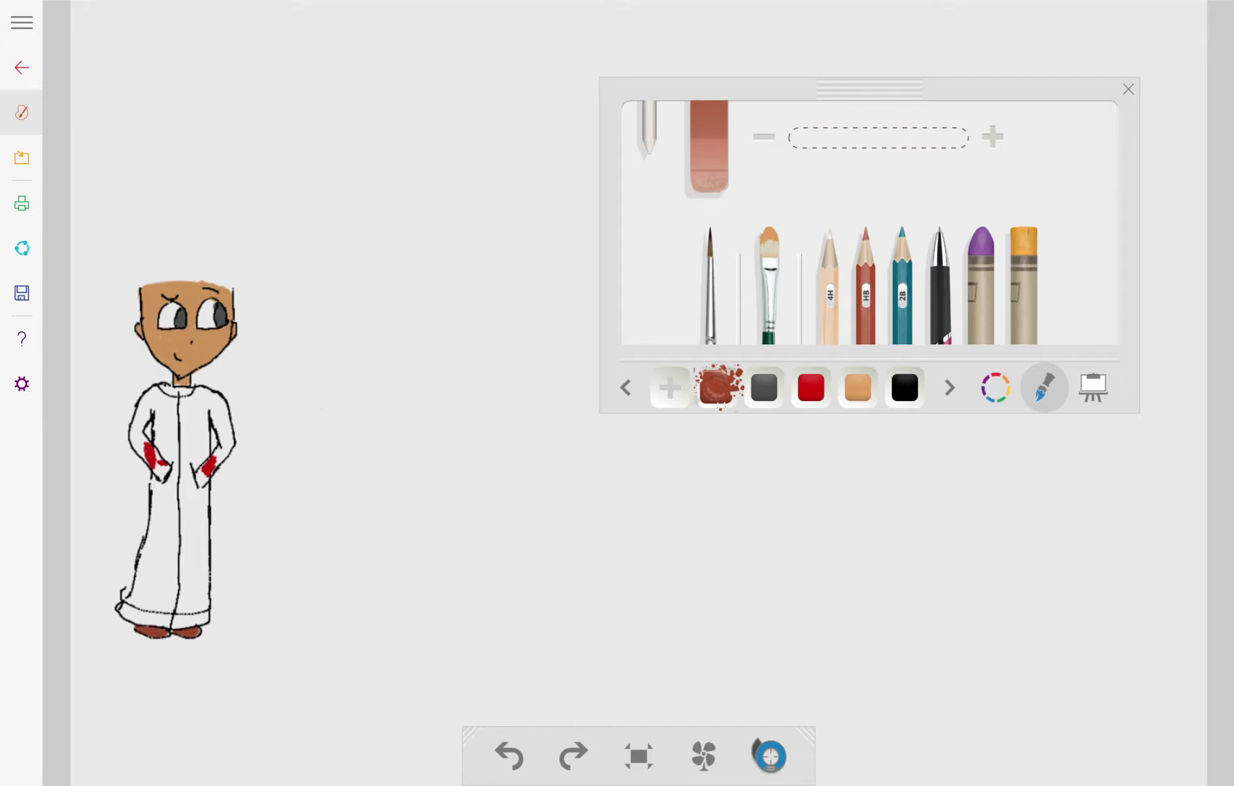
# Colour the robe's left sleeve and shoulder red with the HB pencil.
pyautogui.click(865, 291)
pyautogui.click(810, 387)
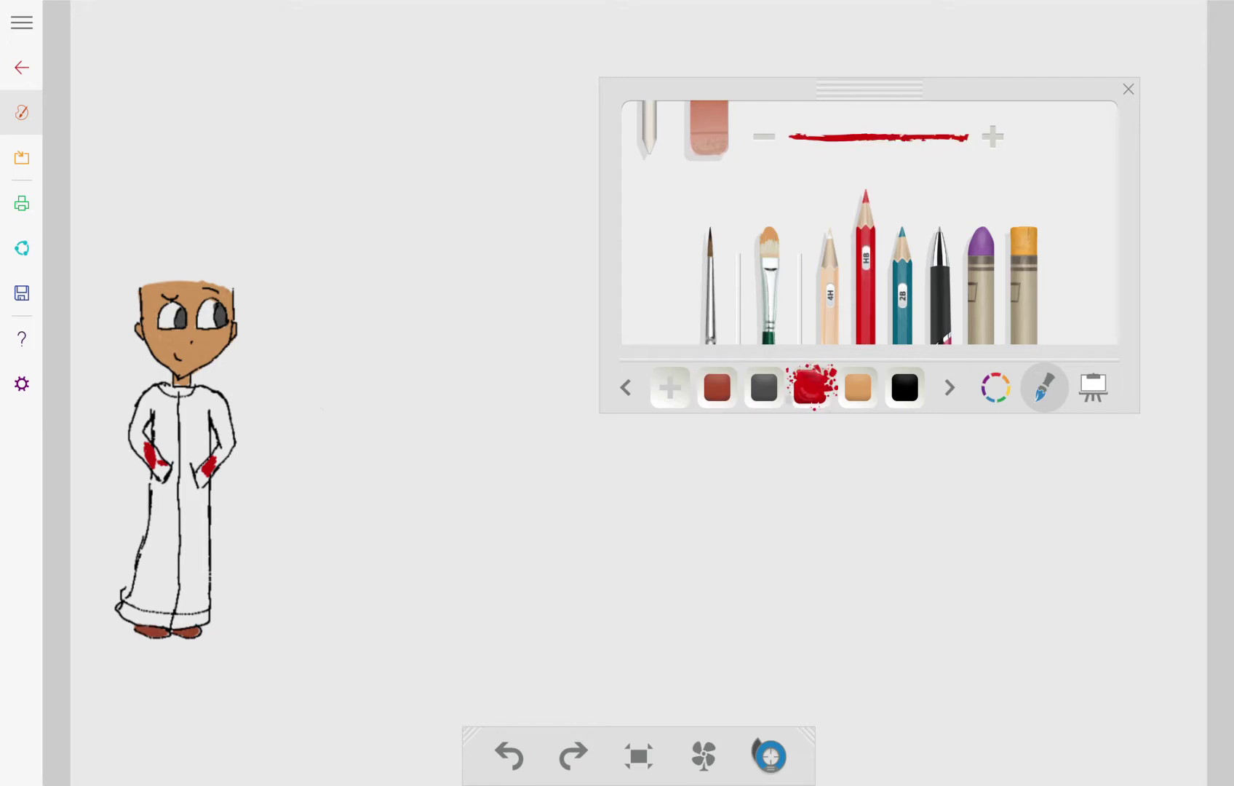
pyautogui.click(1225, 509)
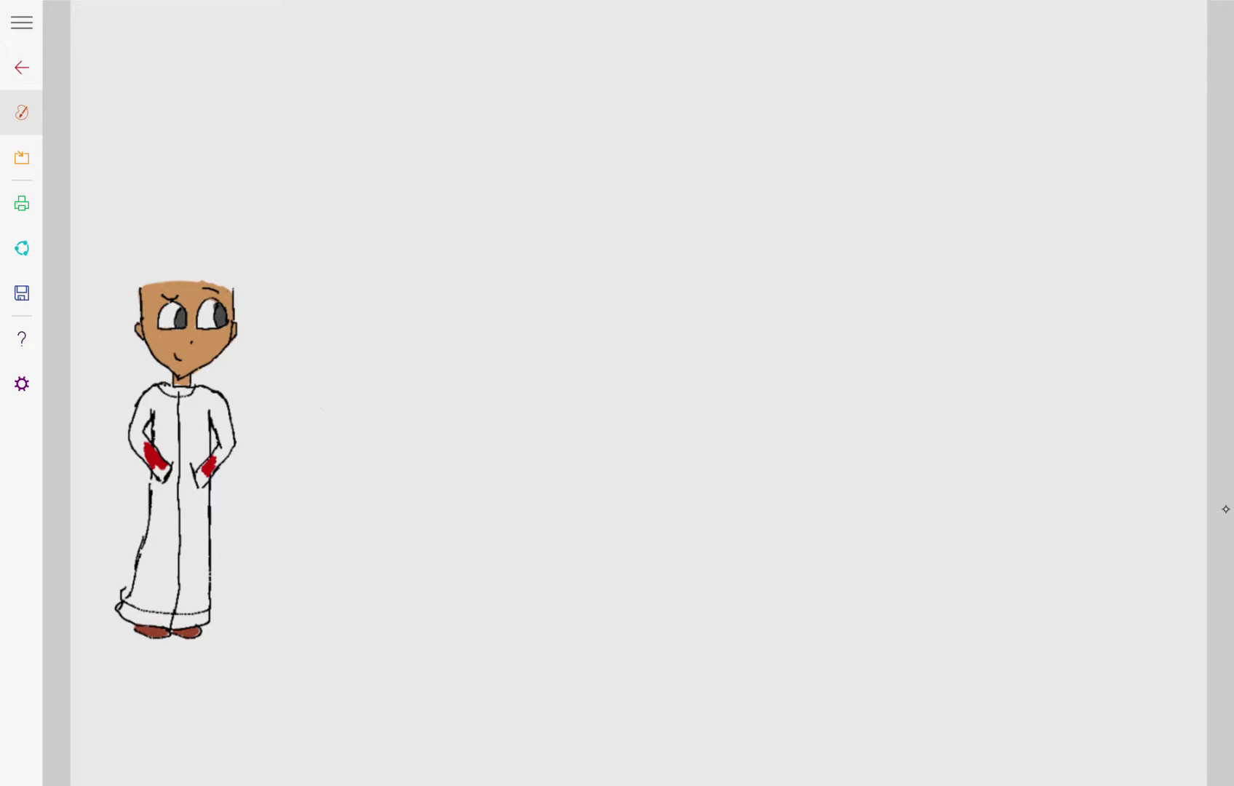
pyautogui.moveTo(156, 466)
pyautogui.mouseDown()
pyautogui.moveTo(164, 478)
pyautogui.moveTo(136, 436)
pyautogui.moveTo(146, 431)
pyautogui.moveTo(133, 447)
pyautogui.moveTo(149, 391)
pyautogui.moveTo(159, 453)
pyautogui.mouseUp()
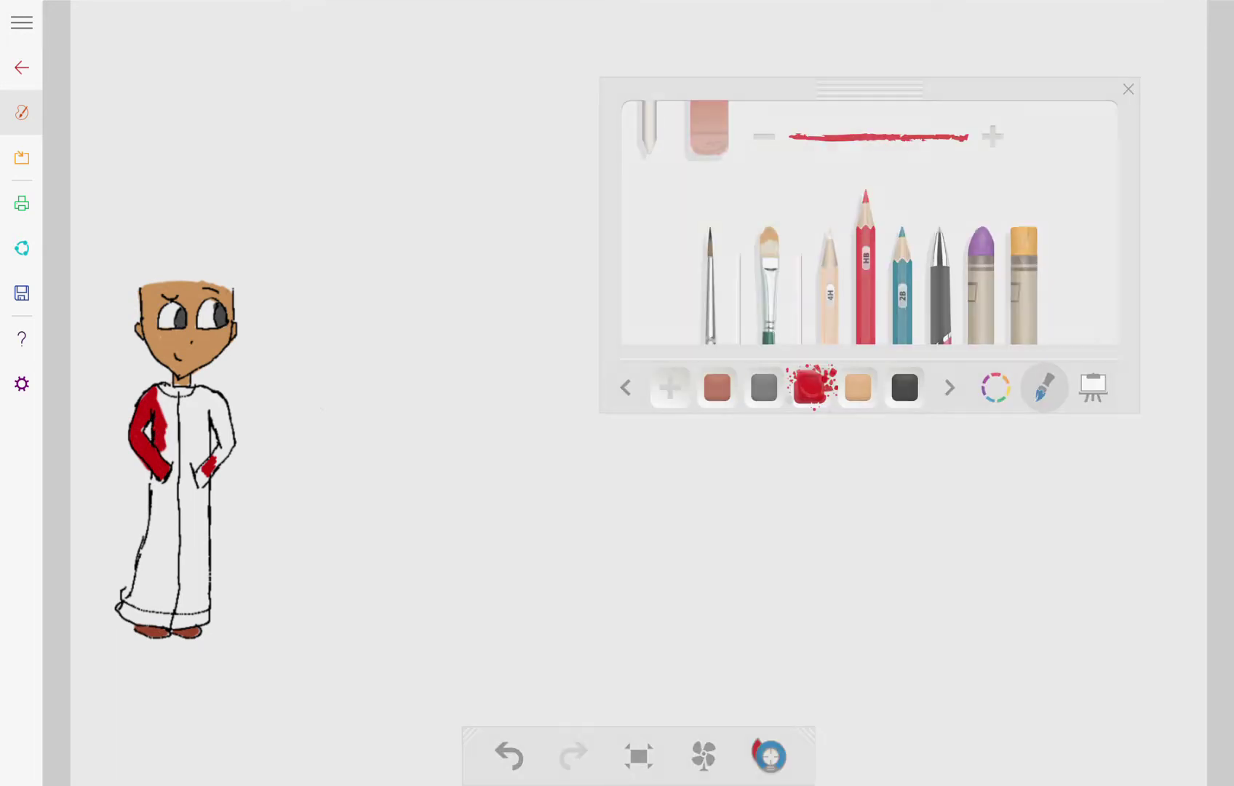
# Try a pale yellow crayon cloud on the blue sky of the saved bird painting, undo it, and return to the robed character.
pyautogui.click(21, 68)
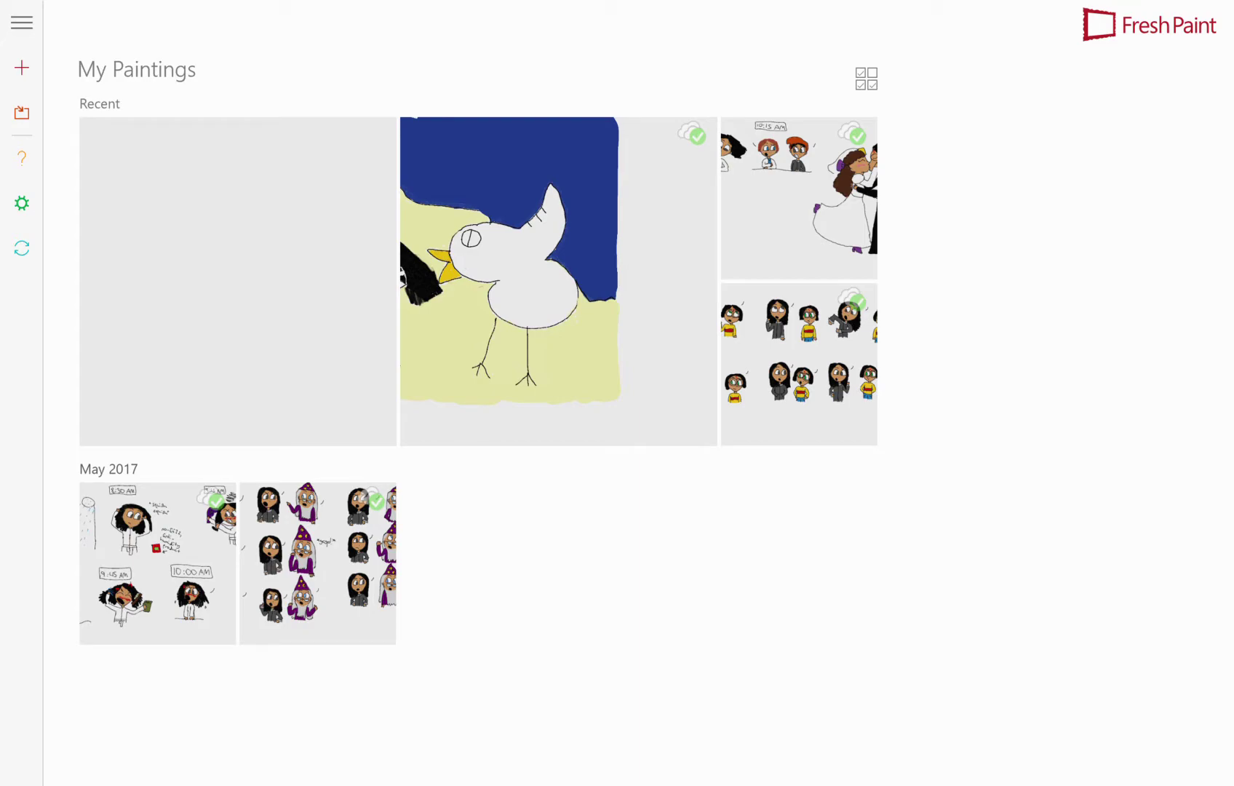
pyautogui.click(558, 281)
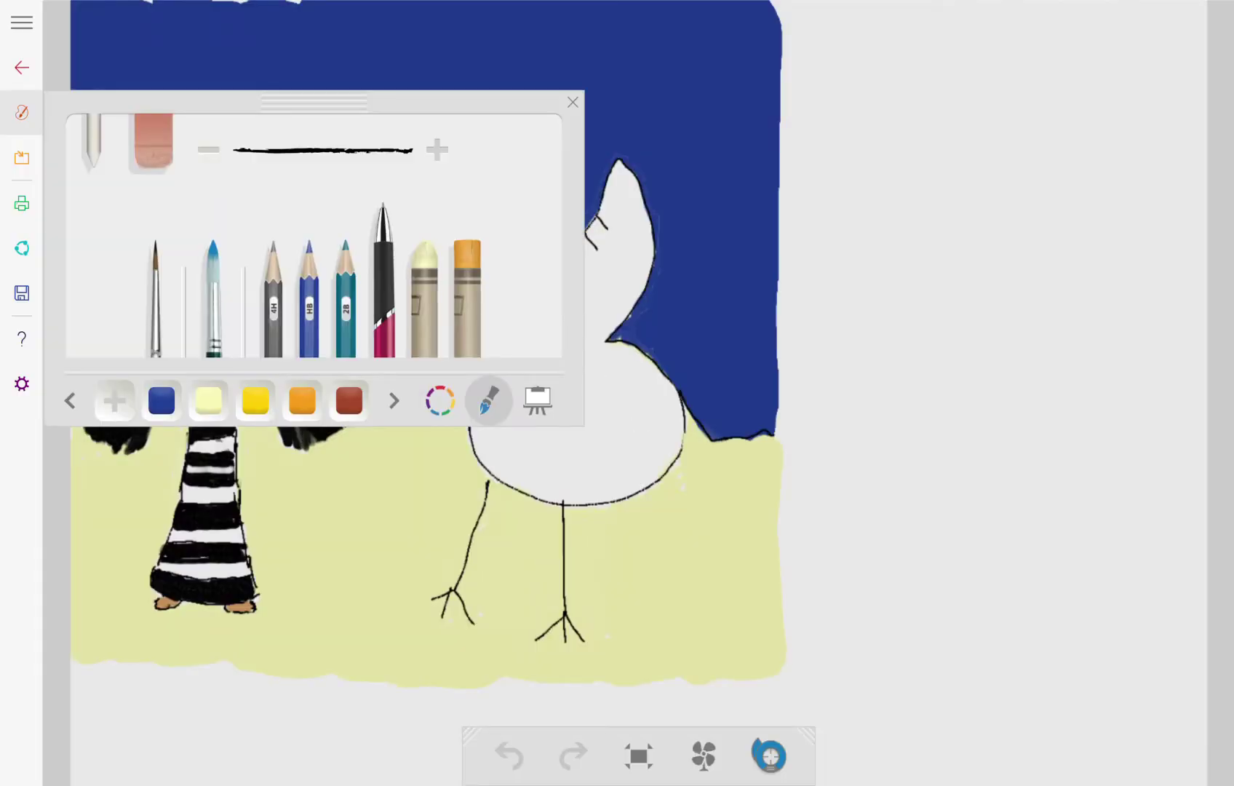
pyautogui.moveTo(313, 102); pyautogui.dragTo(463, 441)
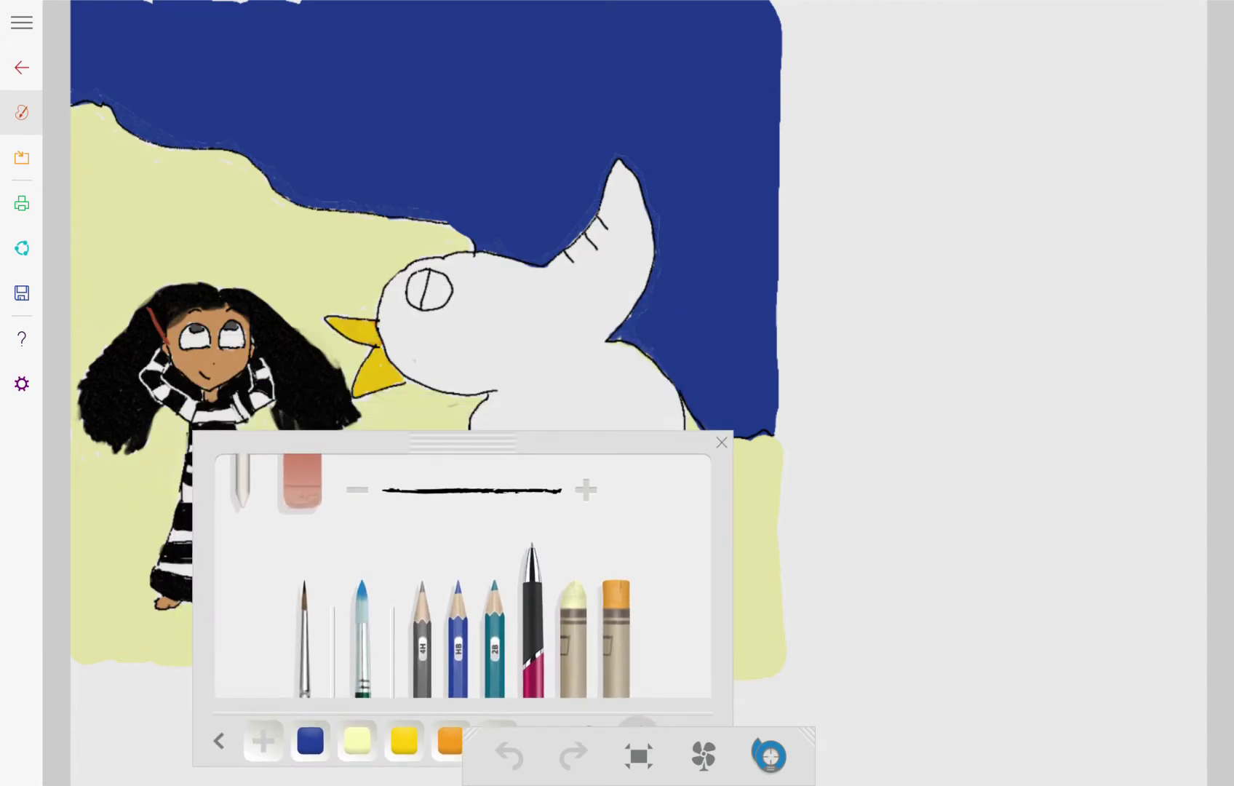
pyautogui.click(573, 603)
pyautogui.click(357, 740)
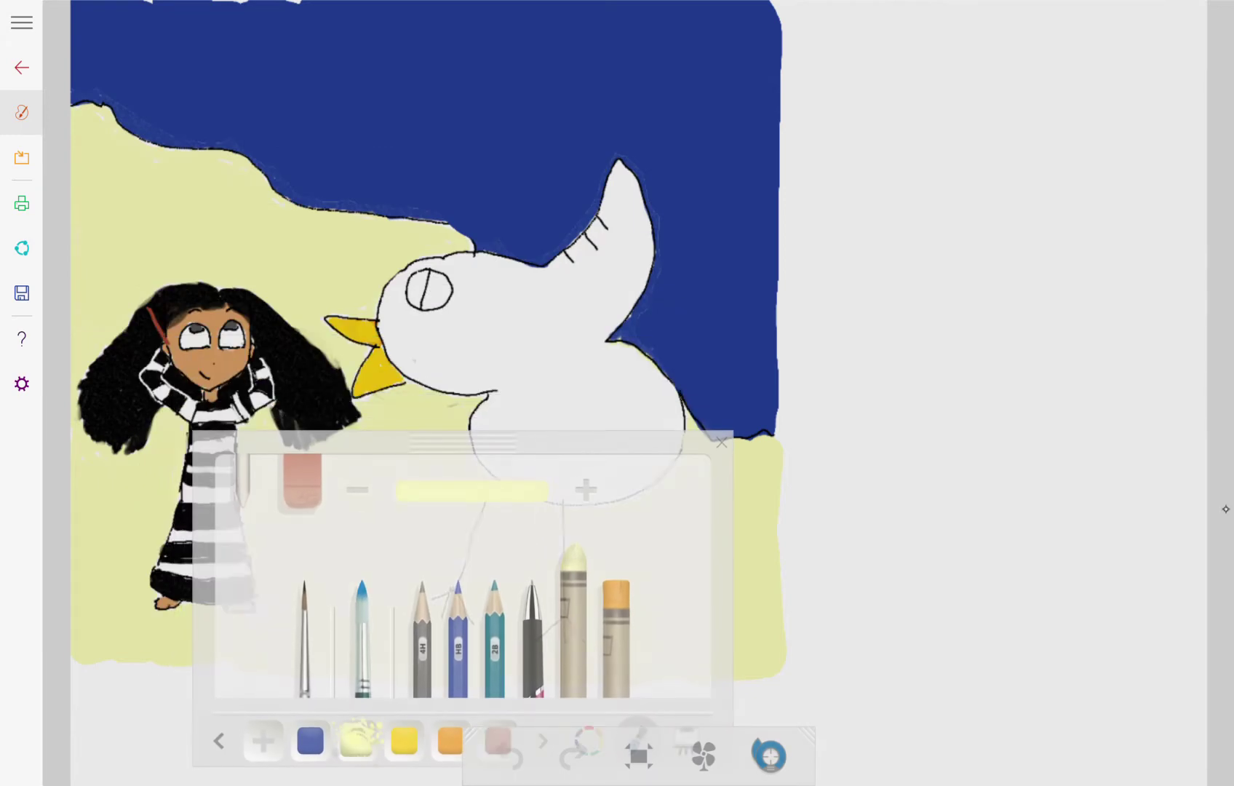
pyautogui.moveTo(356, 94)
pyautogui.mouseDown()
pyautogui.moveTo(346, 117)
pyautogui.moveTo(280, 116)
pyautogui.mouseUp()
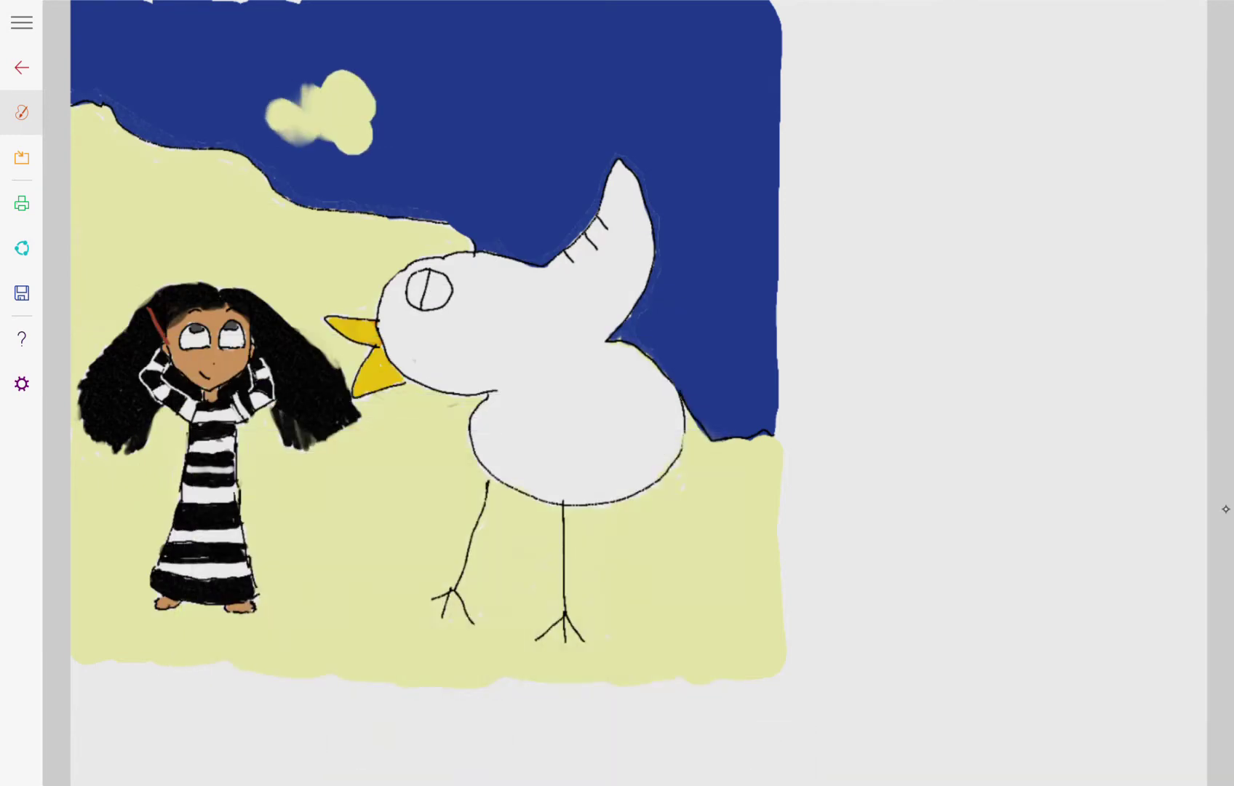
pyautogui.click(509, 757)
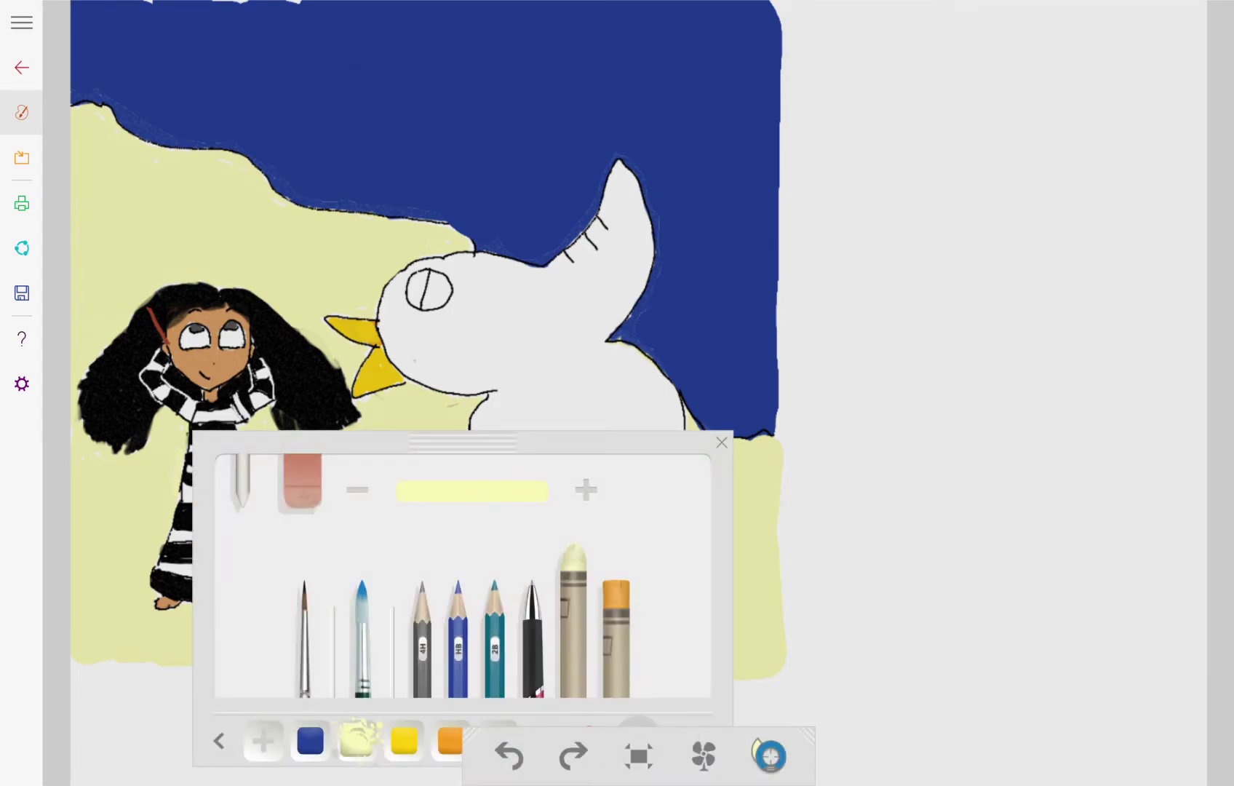
pyautogui.click(21, 66)
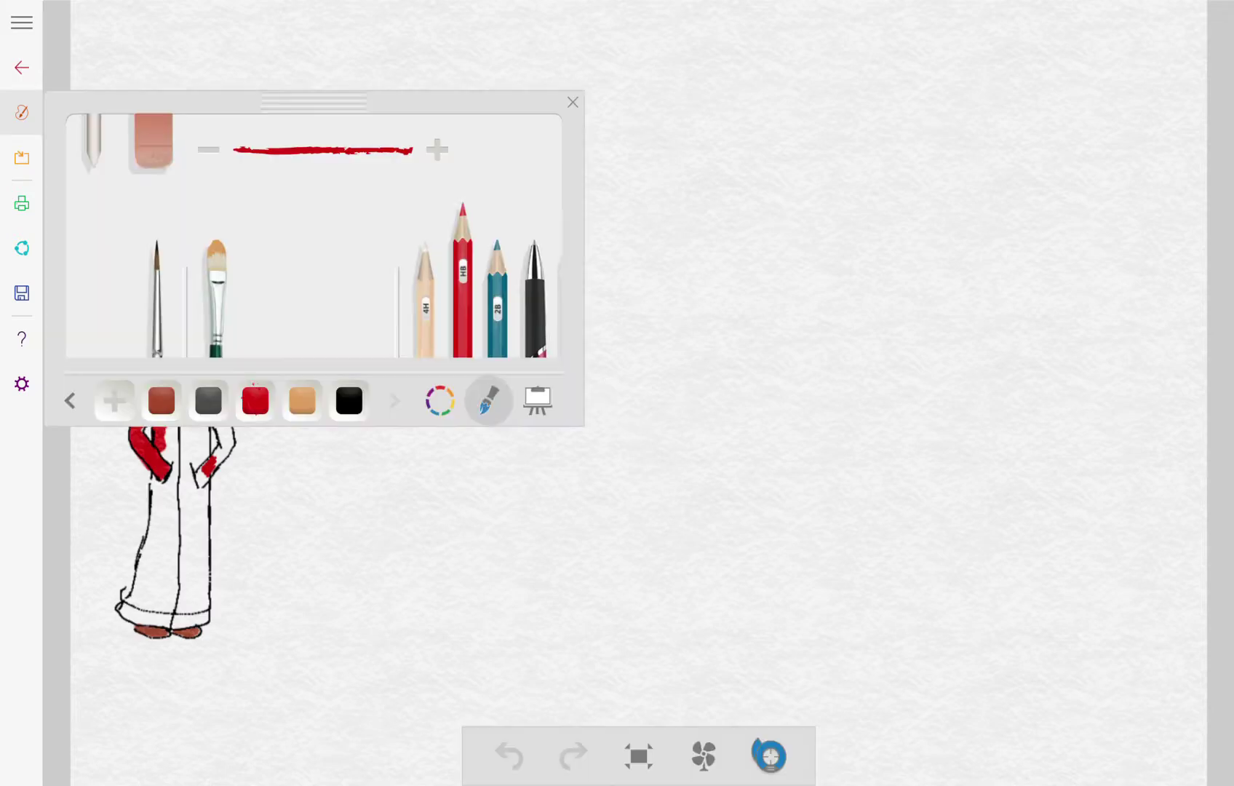
# Change the painting surface to the plain smooth paper and move the tool palette clear of the character.
pyautogui.click(537, 400)
pyautogui.click(503, 254)
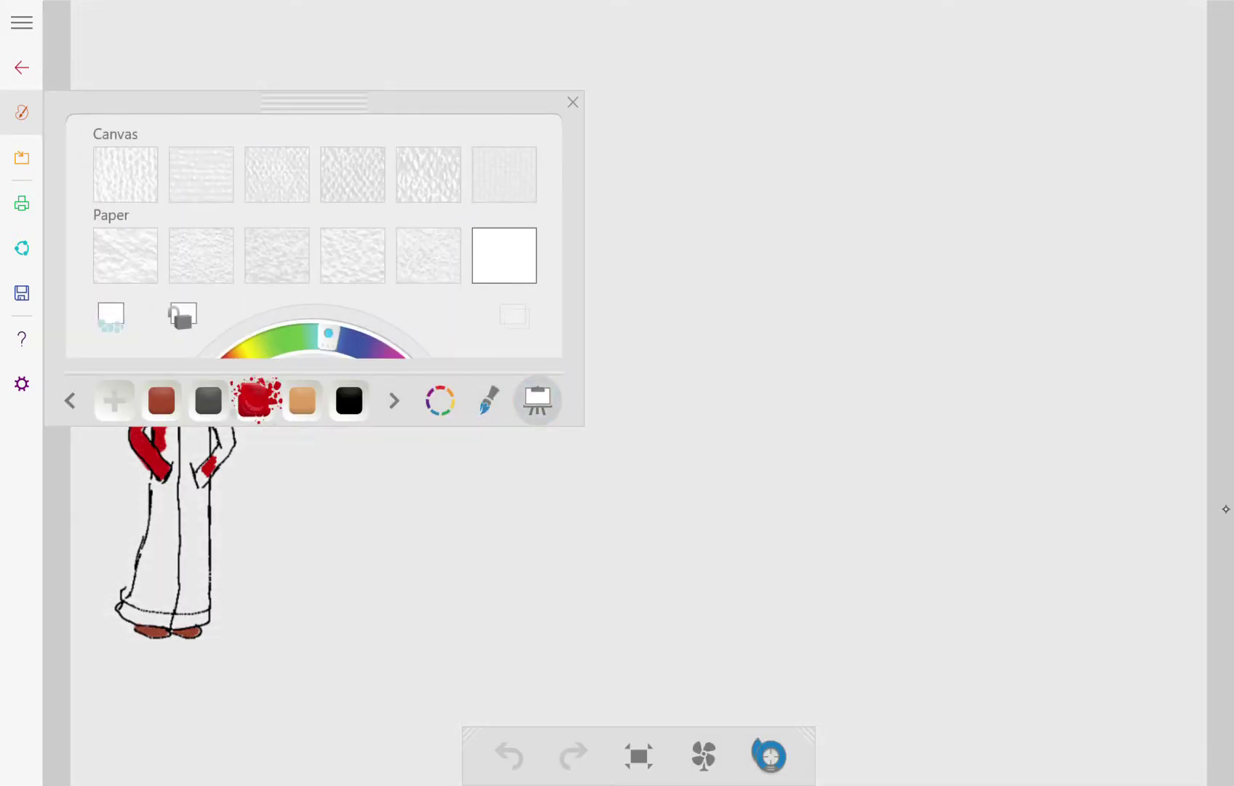
pyautogui.moveTo(314, 102); pyautogui.dragTo(880, 293)
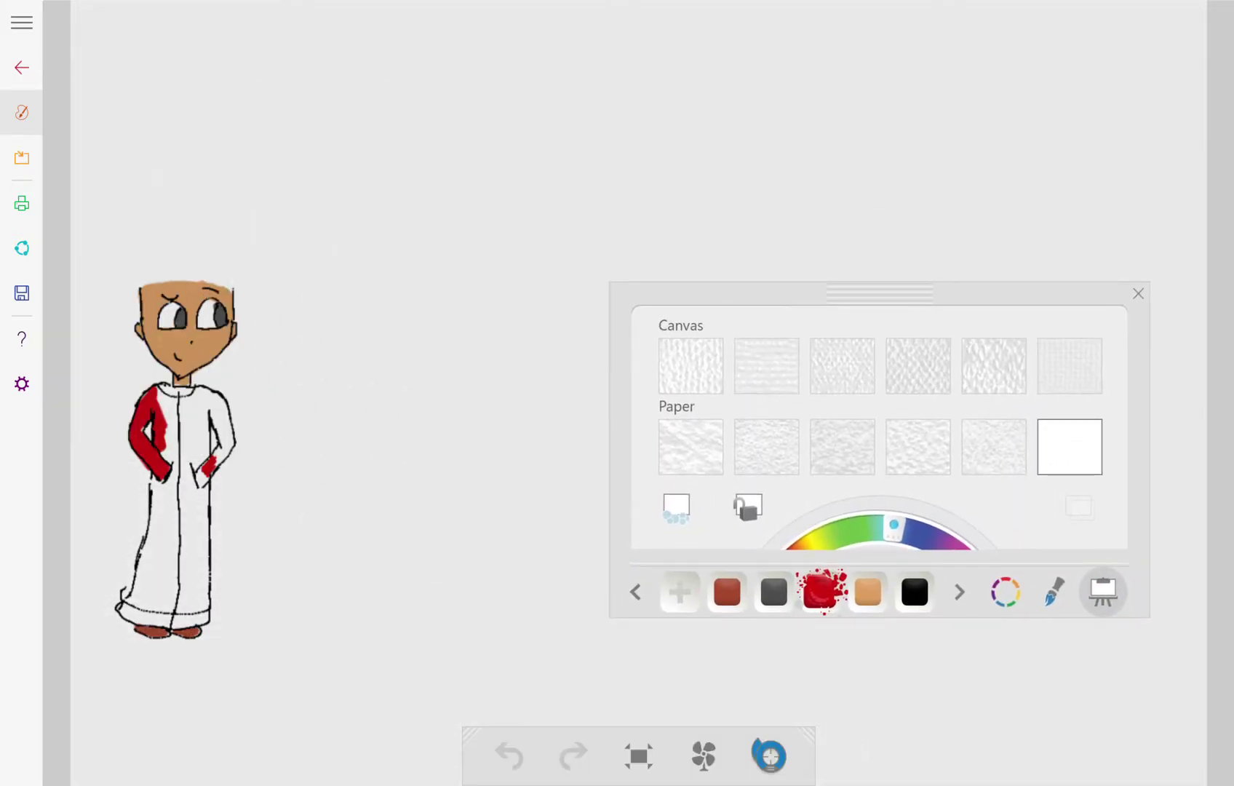
# Colour the remaining sleeve and the whole body of the robe red, leaving the collar and hem band uncoloured.
pyautogui.moveTo(184, 412)
pyautogui.mouseDown()
pyautogui.moveTo(173, 437)
pyautogui.moveTo(172, 394)
pyautogui.moveTo(192, 401)
pyautogui.moveTo(182, 426)
pyautogui.moveTo(211, 396)
pyautogui.moveTo(231, 440)
pyautogui.moveTo(193, 482)
pyautogui.moveTo(200, 496)
pyautogui.moveTo(206, 404)
pyautogui.moveTo(200, 422)
pyautogui.moveTo(193, 402)
pyautogui.moveTo(193, 437)
pyautogui.moveTo(170, 461)
pyautogui.moveTo(161, 431)
pyautogui.moveTo(191, 501)
pyautogui.moveTo(167, 535)
pyautogui.moveTo(158, 489)
pyautogui.moveTo(156, 539)
pyautogui.moveTo(151, 478)
pyautogui.moveTo(163, 498)
pyautogui.moveTo(142, 588)
pyautogui.mouseUp()
pyautogui.moveTo(149, 528)
pyautogui.mouseDown()
pyautogui.moveTo(129, 604)
pyautogui.moveTo(161, 608)
pyautogui.moveTo(139, 610)
pyautogui.moveTo(137, 577)
pyautogui.moveTo(154, 602)
pyautogui.moveTo(207, 607)
pyautogui.moveTo(201, 499)
pyautogui.moveTo(184, 540)
pyautogui.moveTo(165, 544)
pyautogui.moveTo(185, 563)
pyautogui.moveTo(192, 599)
pyautogui.moveTo(167, 596)
pyautogui.moveTo(174, 560)
pyautogui.moveTo(160, 582)
pyautogui.moveTo(149, 546)
pyautogui.moveTo(156, 582)
pyautogui.moveTo(170, 553)
pyautogui.moveTo(172, 575)
pyautogui.mouseUp()
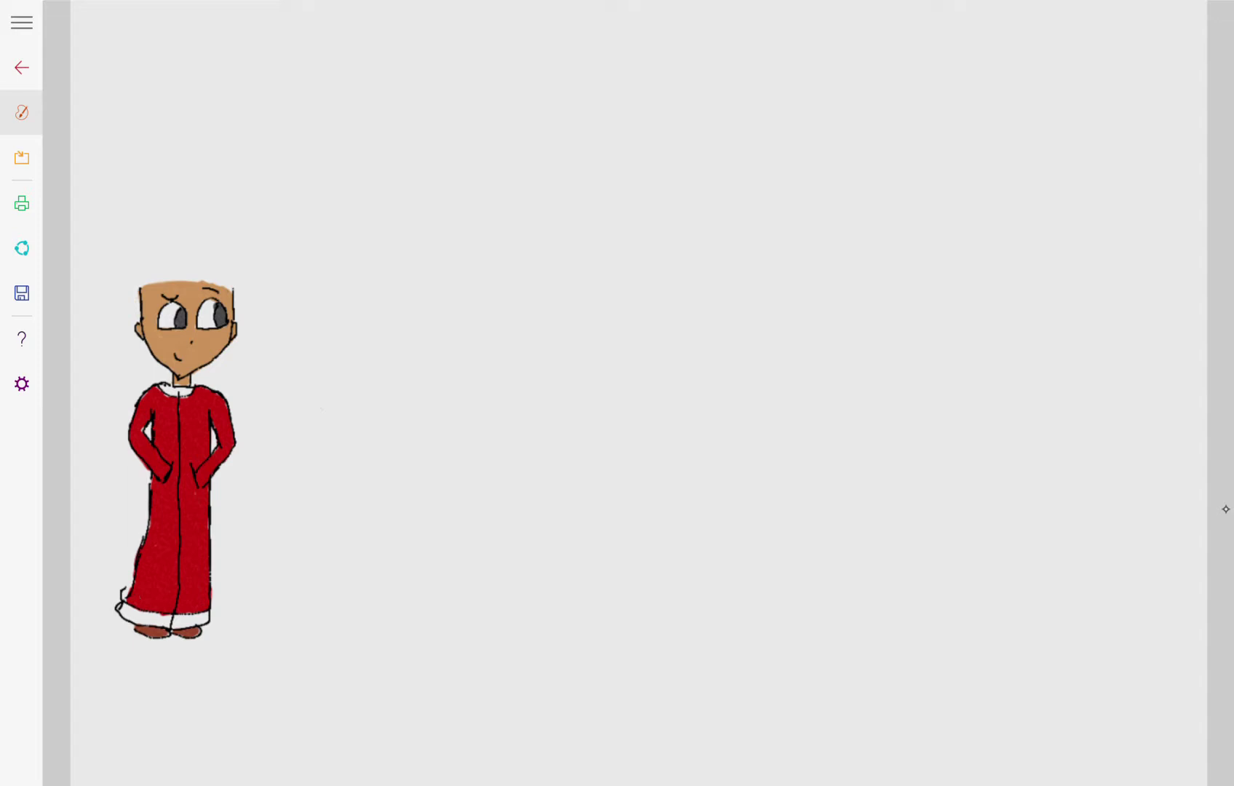
# Erase the stray outline at the left corner of the robe's hem and redraw the corner with the black pen.
pyautogui.click(1053, 591)
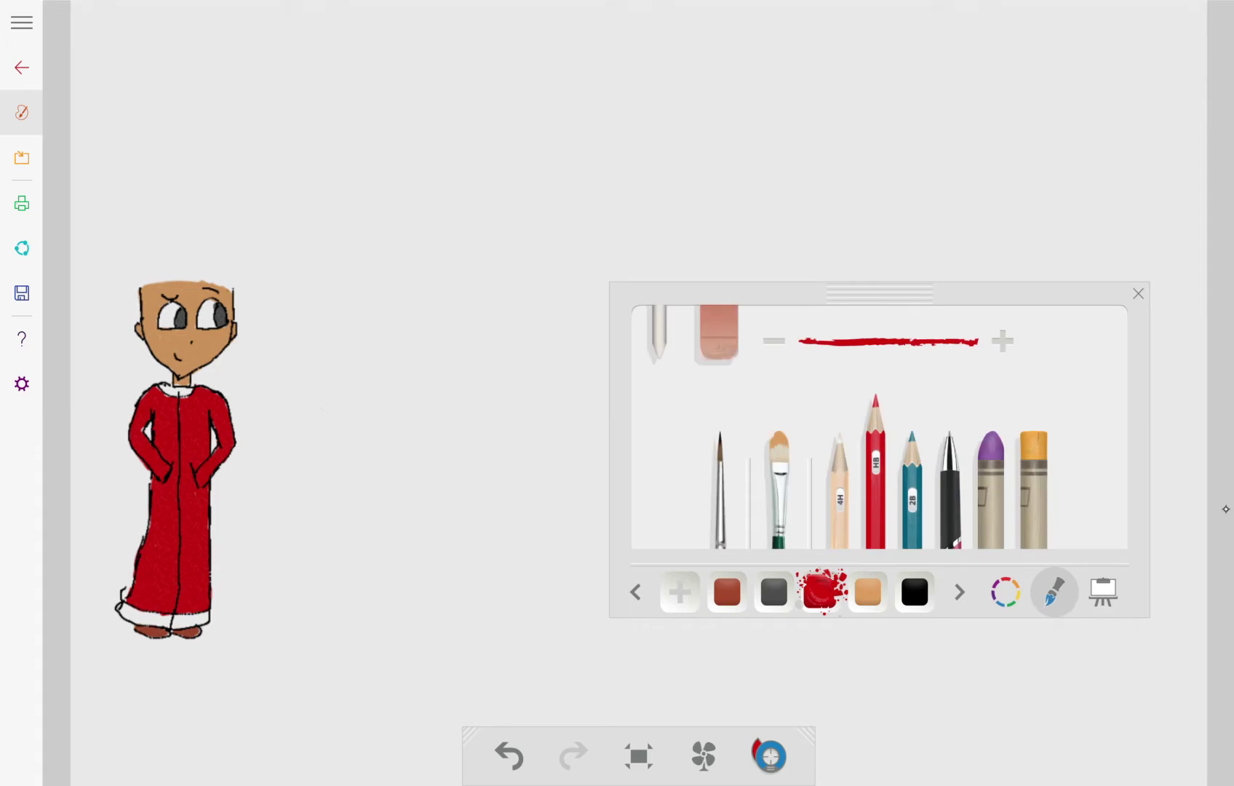
pyautogui.click(1005, 591)
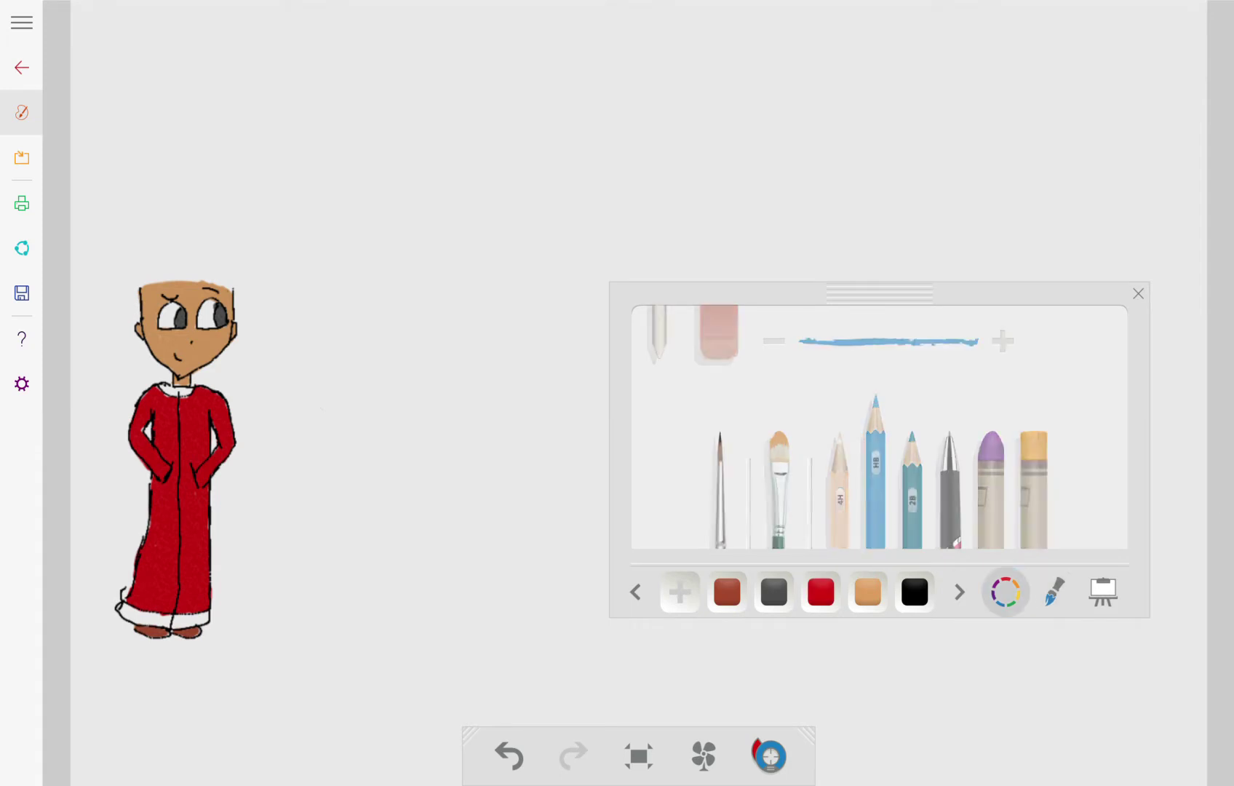
pyautogui.click(1054, 591)
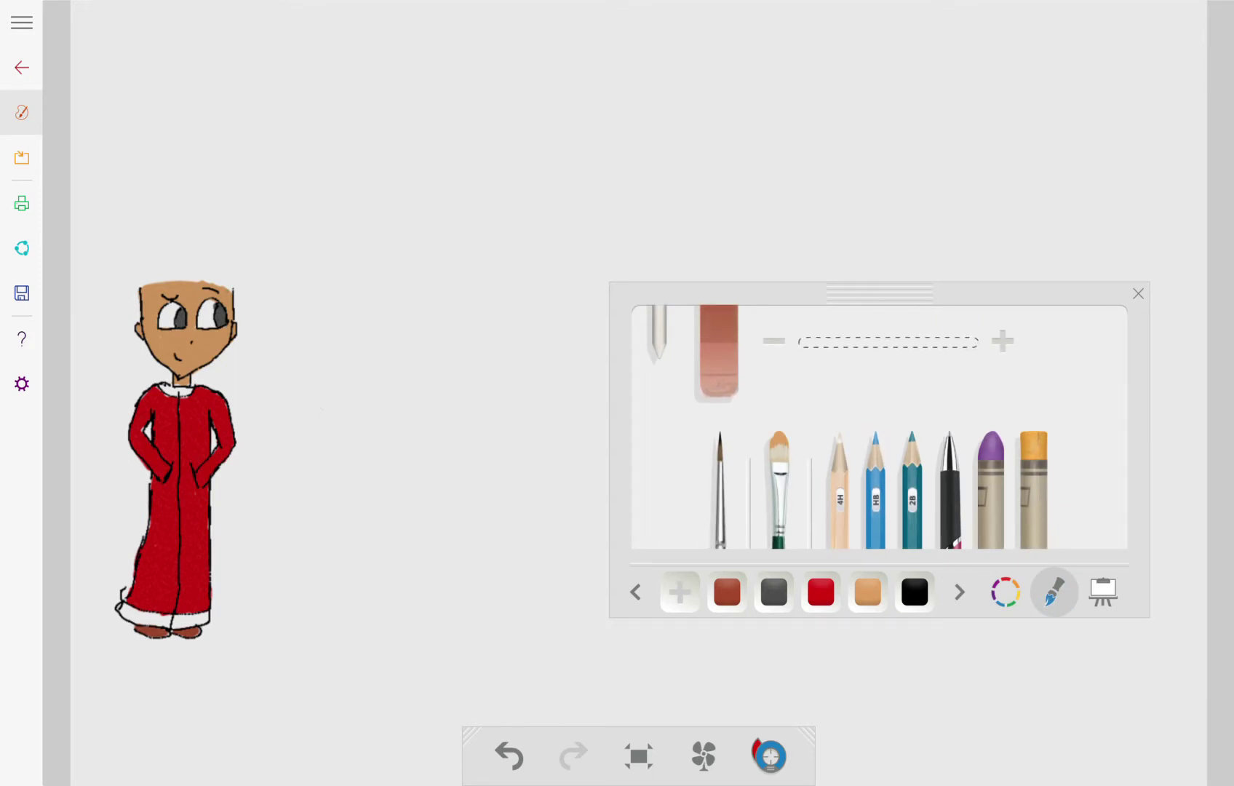
pyautogui.click(1225, 508)
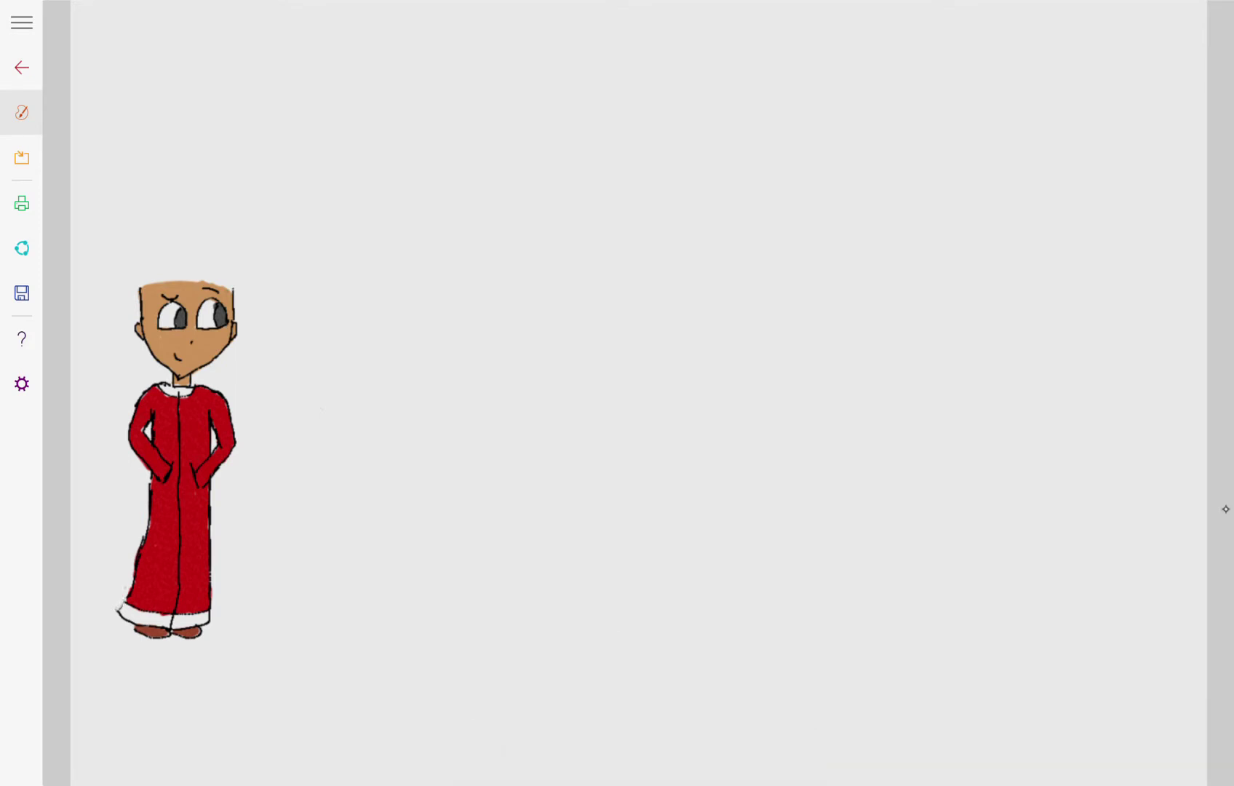
pyautogui.click(1225, 508)
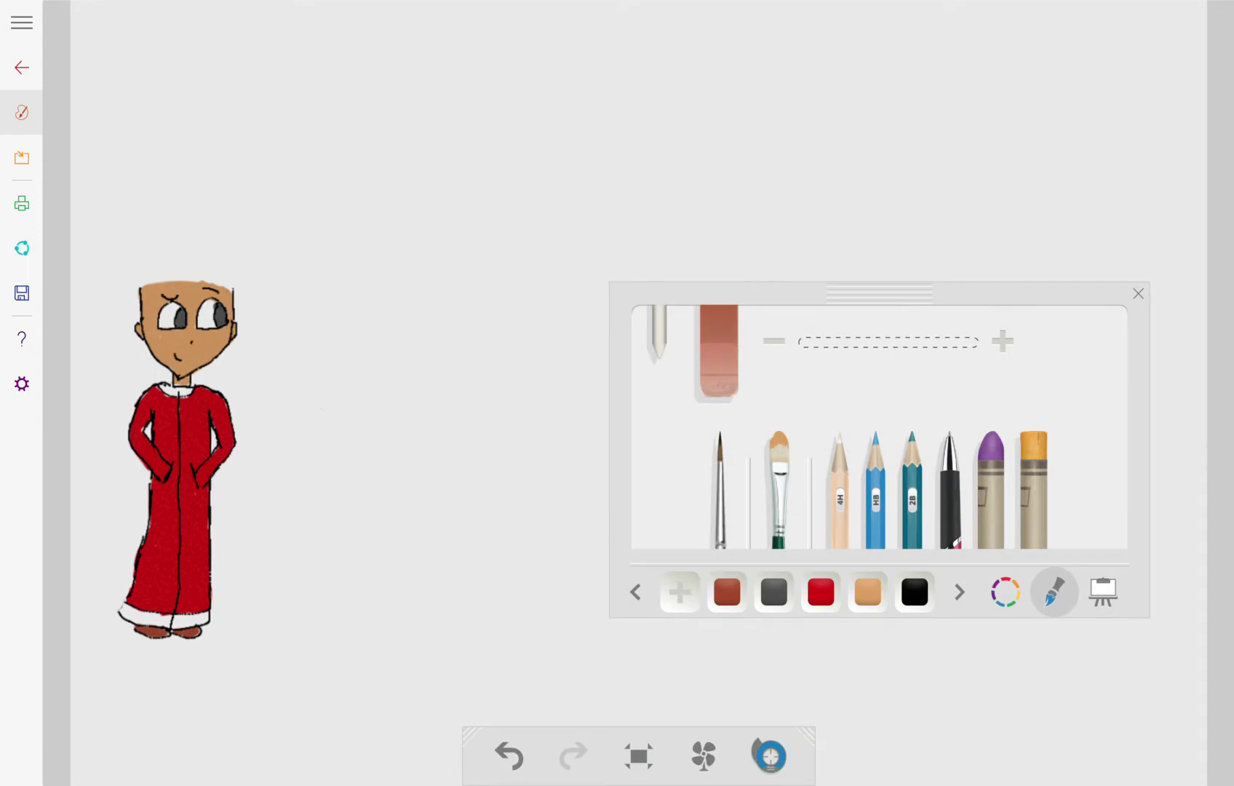
pyautogui.click(1225, 508)
pyautogui.click(1225, 507)
pyautogui.click(949, 489)
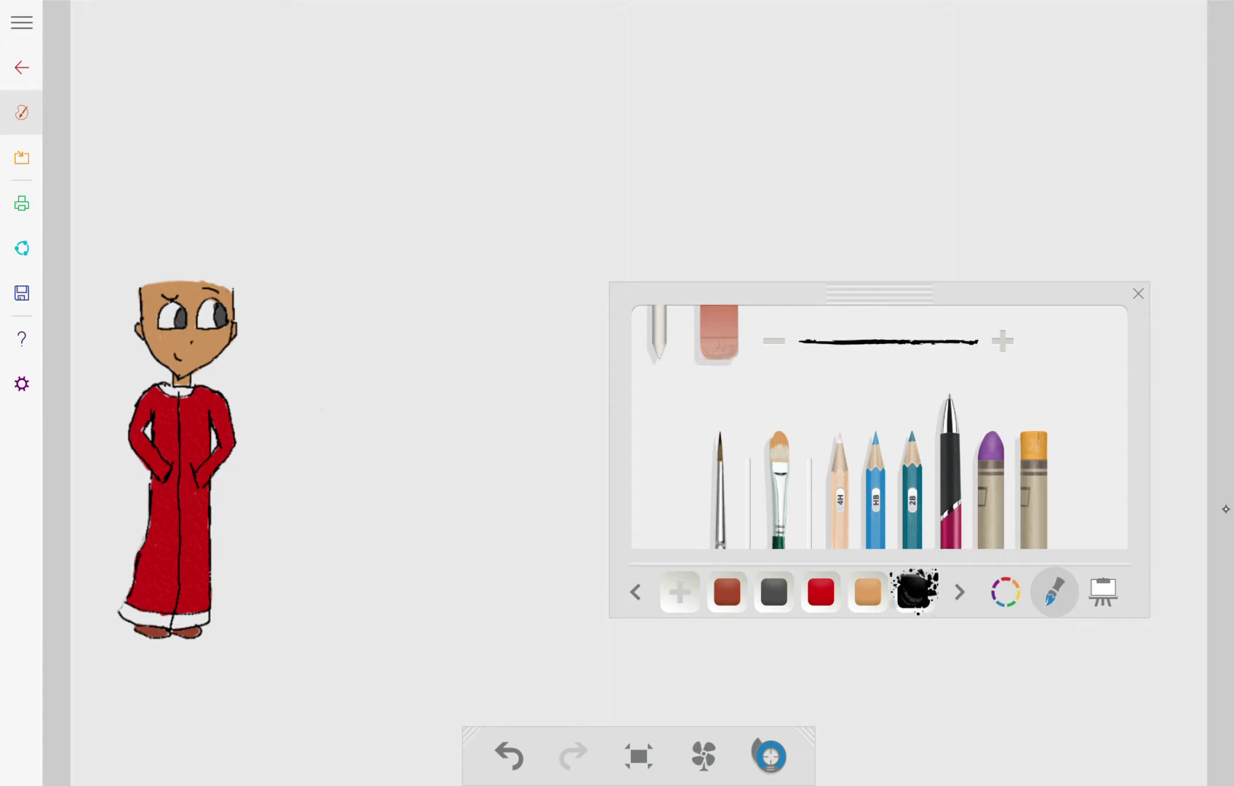
pyautogui.click(1225, 508)
# Try colouring the collar golden yellow with the pen and undo the stroke.
pyautogui.click(1004, 591)
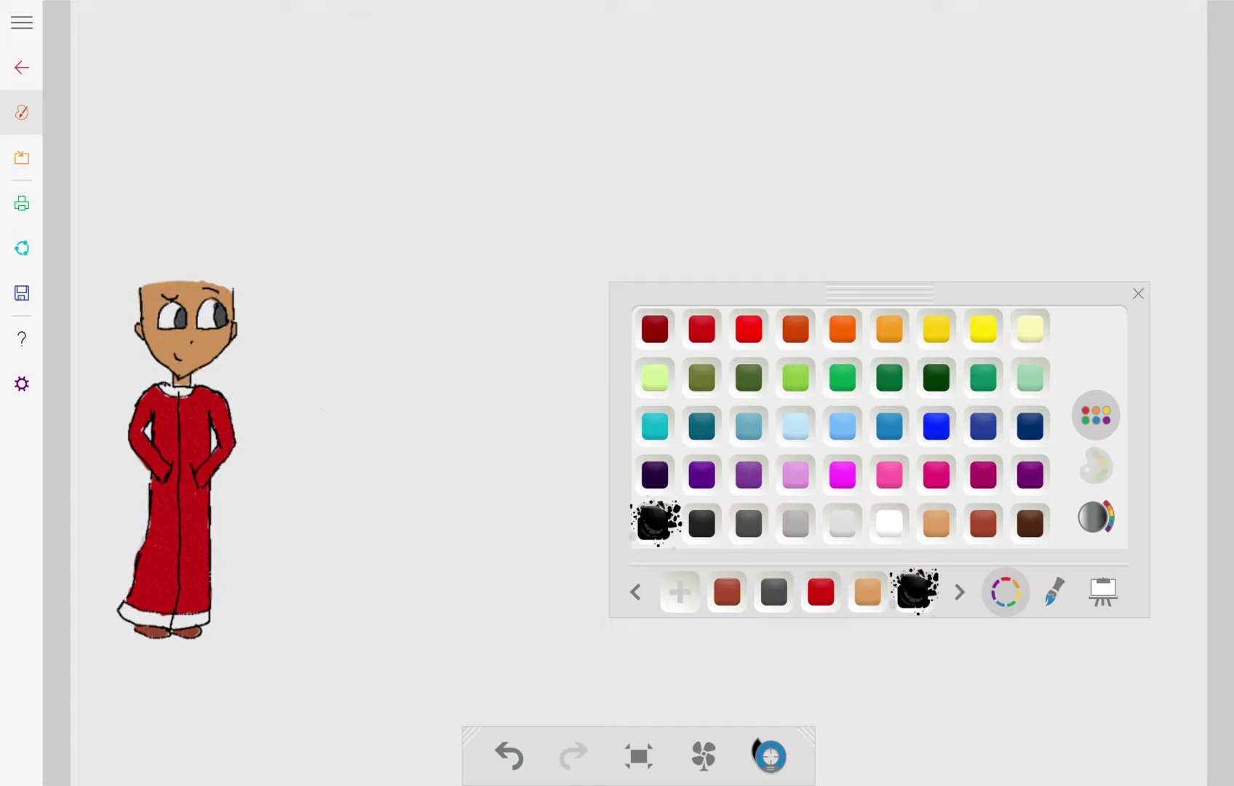
pyautogui.click(937, 328)
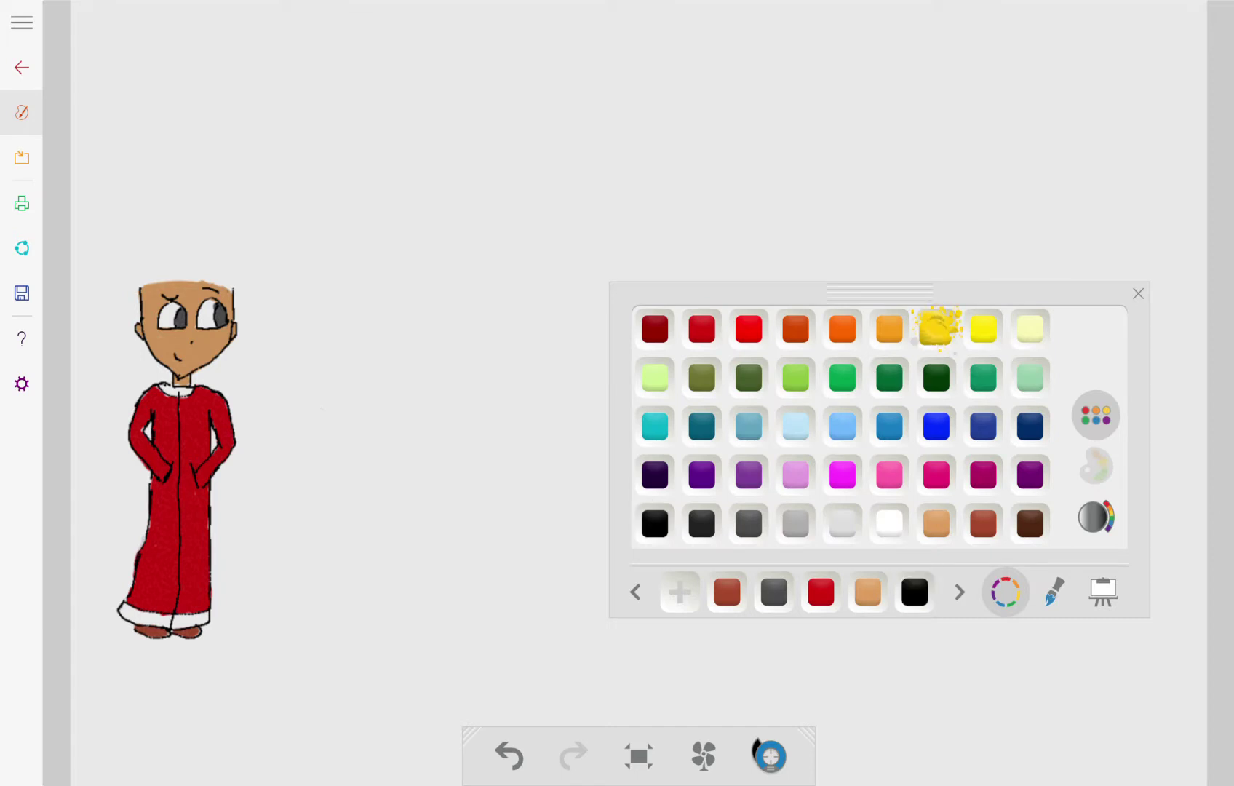
pyautogui.click(182, 391)
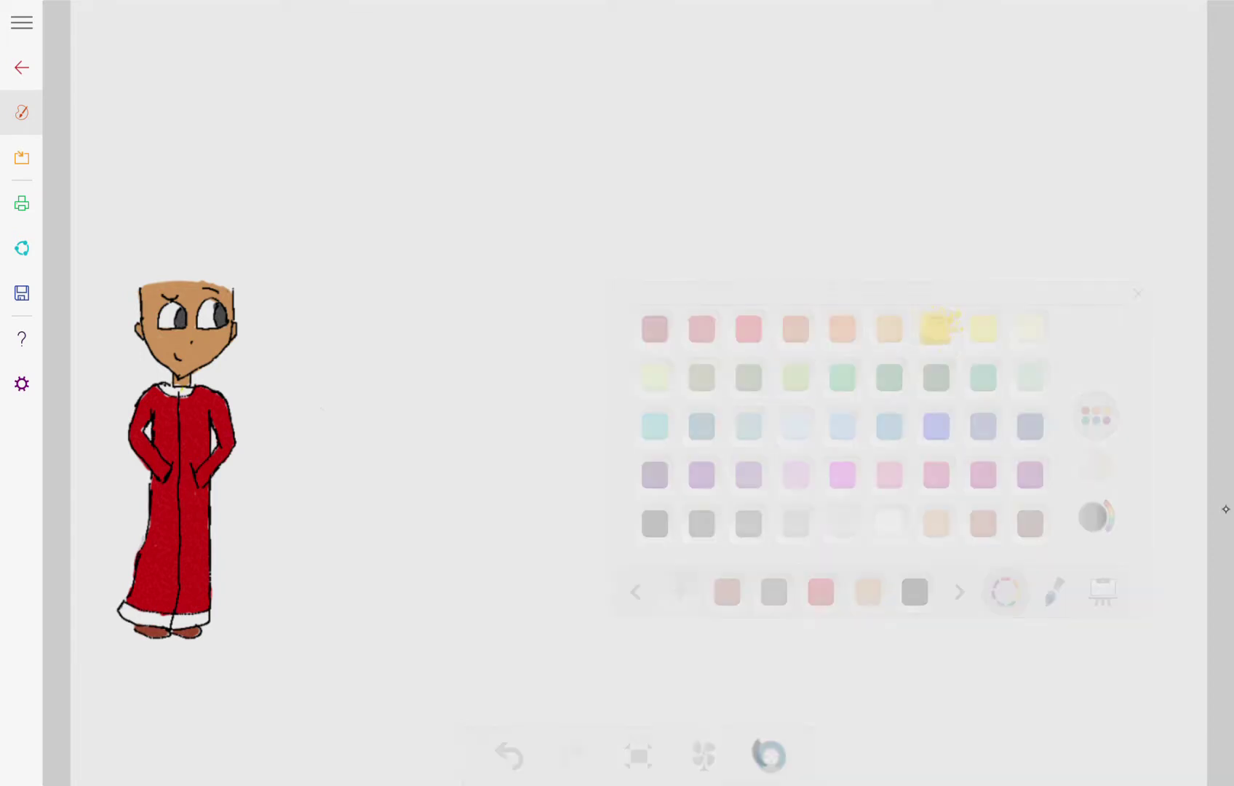
pyautogui.hotkey('ctrl', 'z')
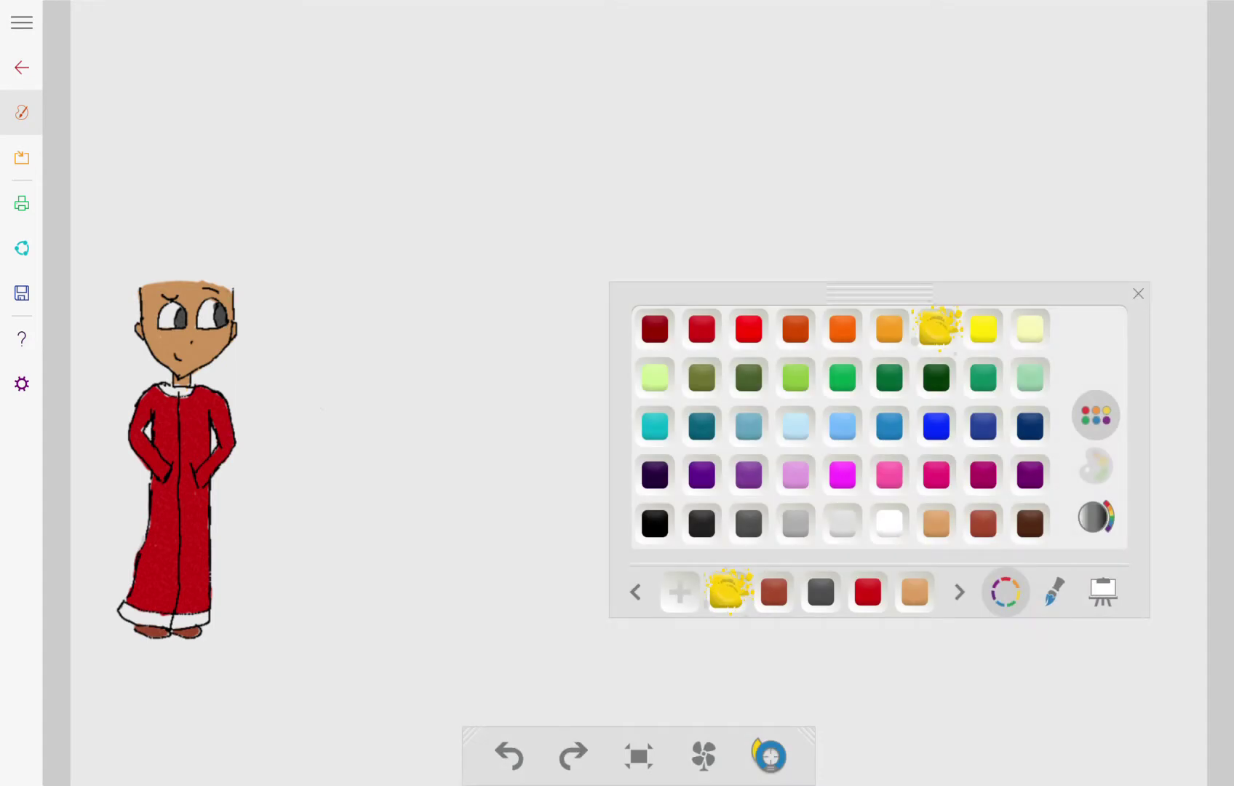
# Extend the robe's centre line up through the collar with the black pen.
pyautogui.click(1054, 591)
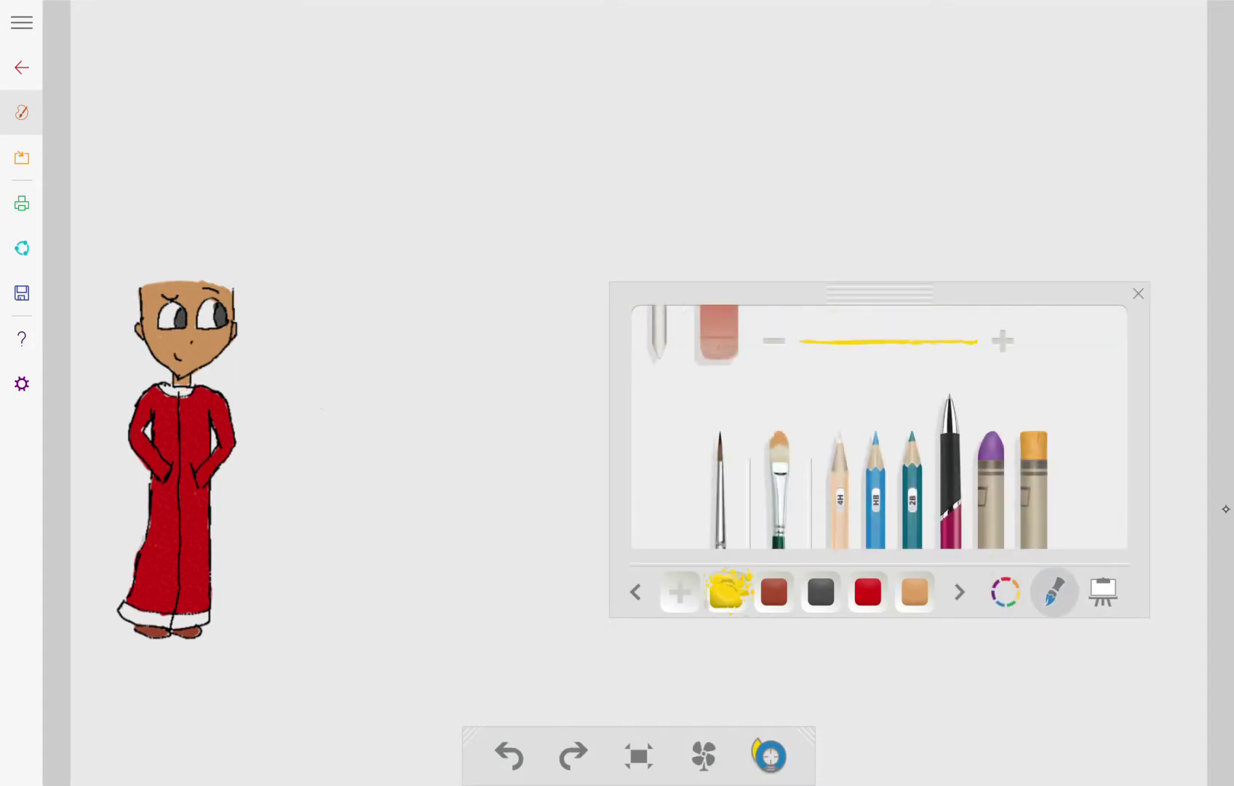
pyautogui.click(1004, 591)
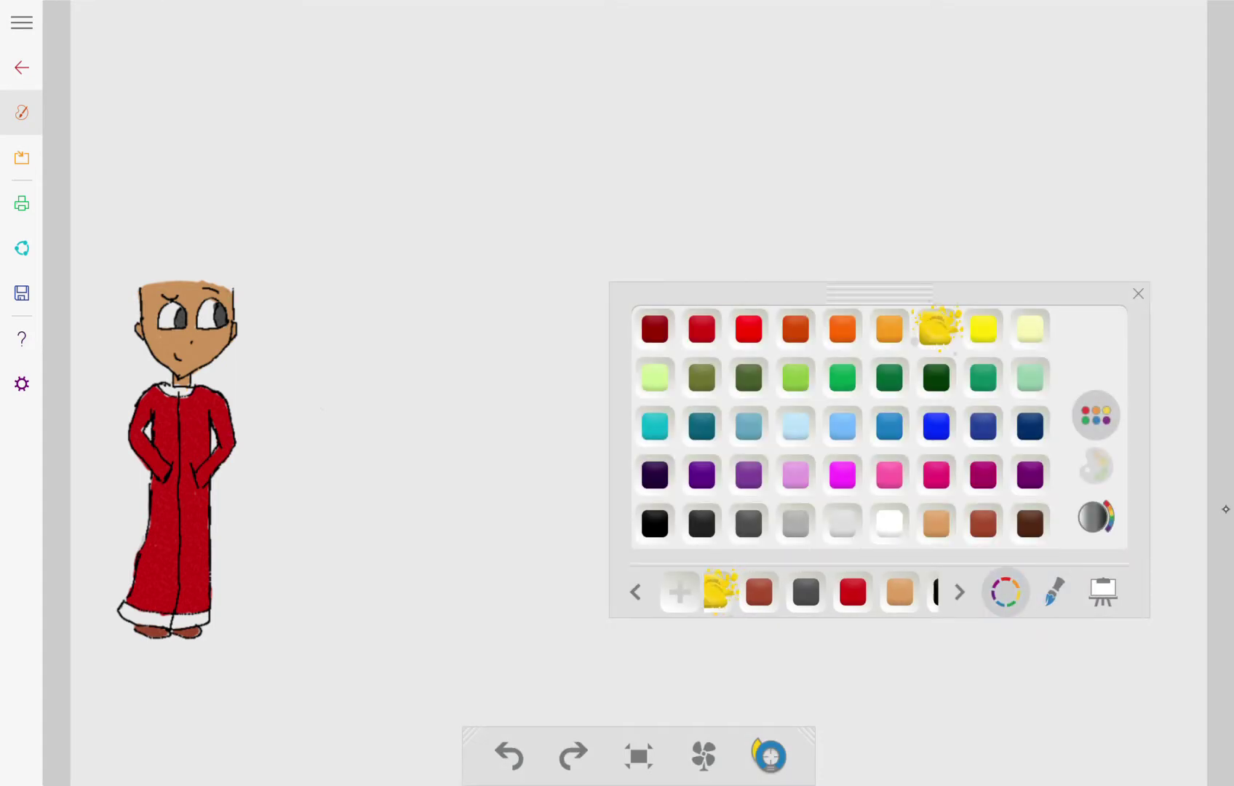
pyautogui.click(655, 520)
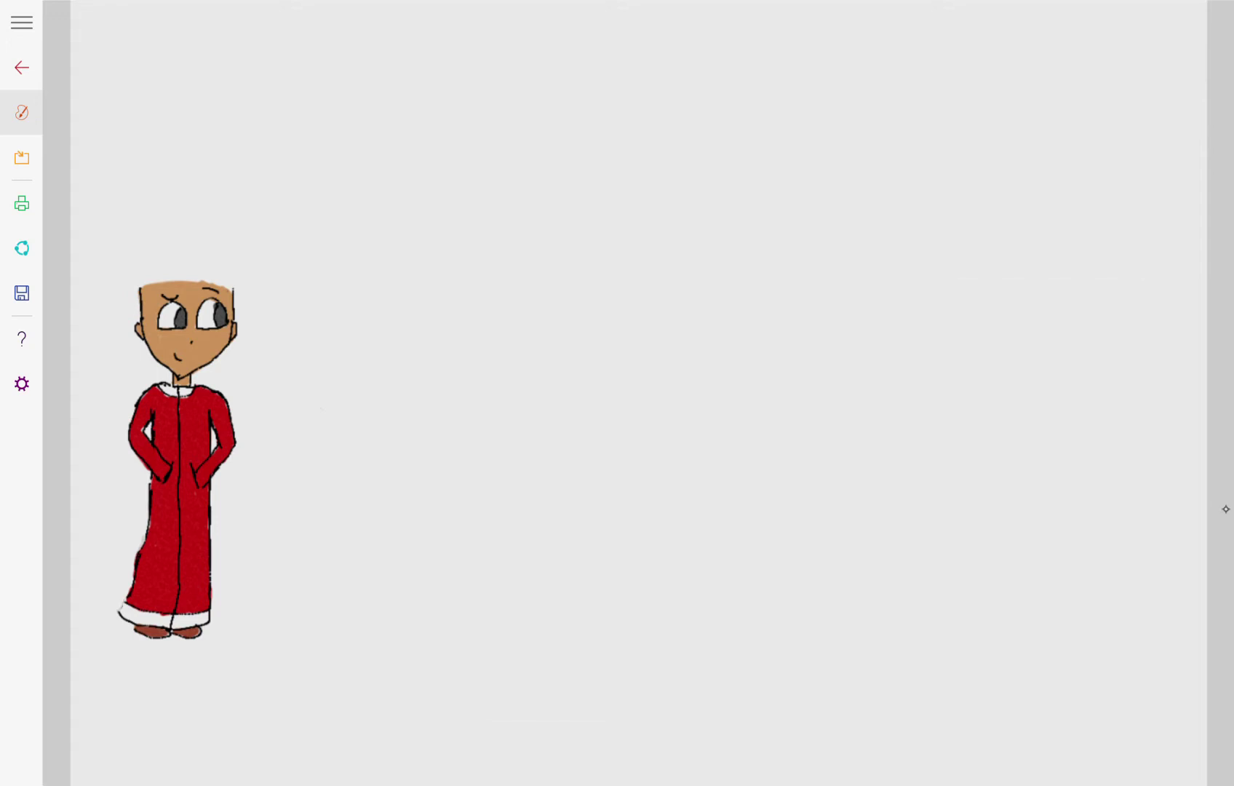
# Colour the collar golden yellow with the HB pencil, undoing the first stroke and redoing it.
pyautogui.click(1054, 592)
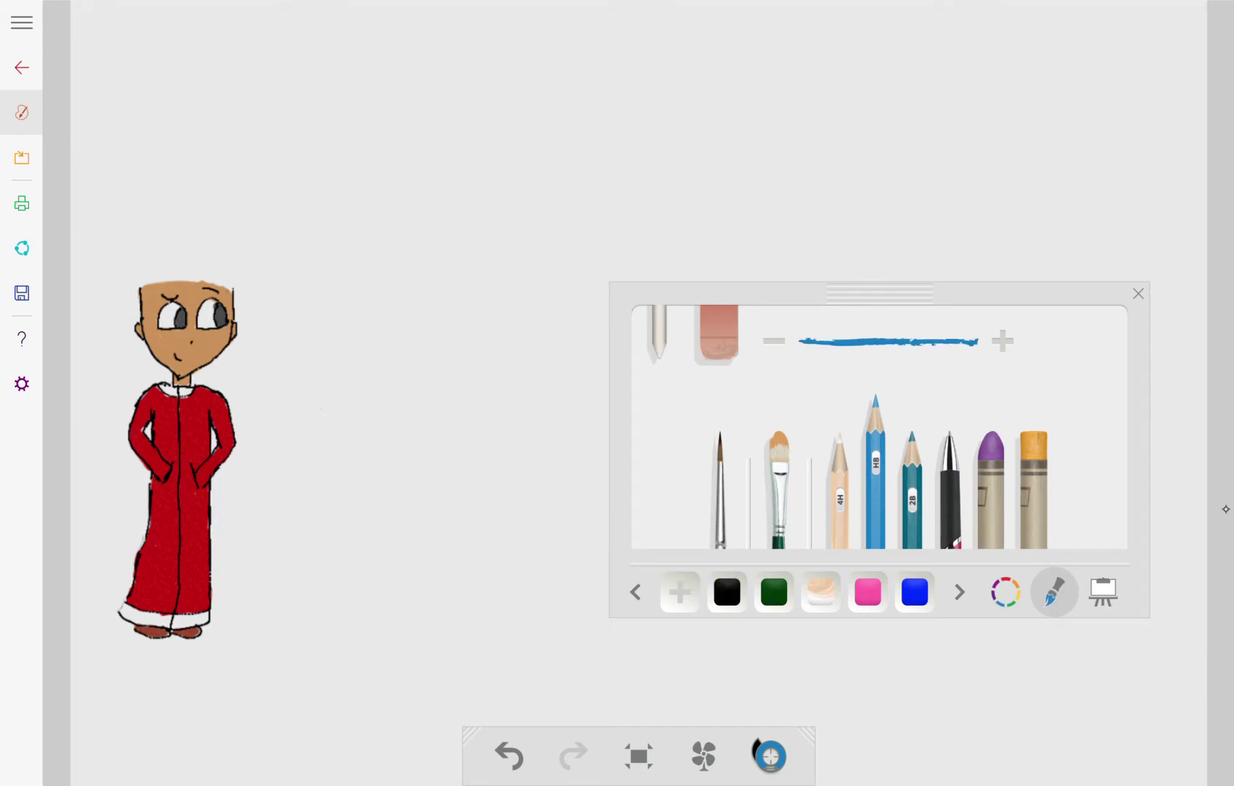
pyautogui.click(1004, 592)
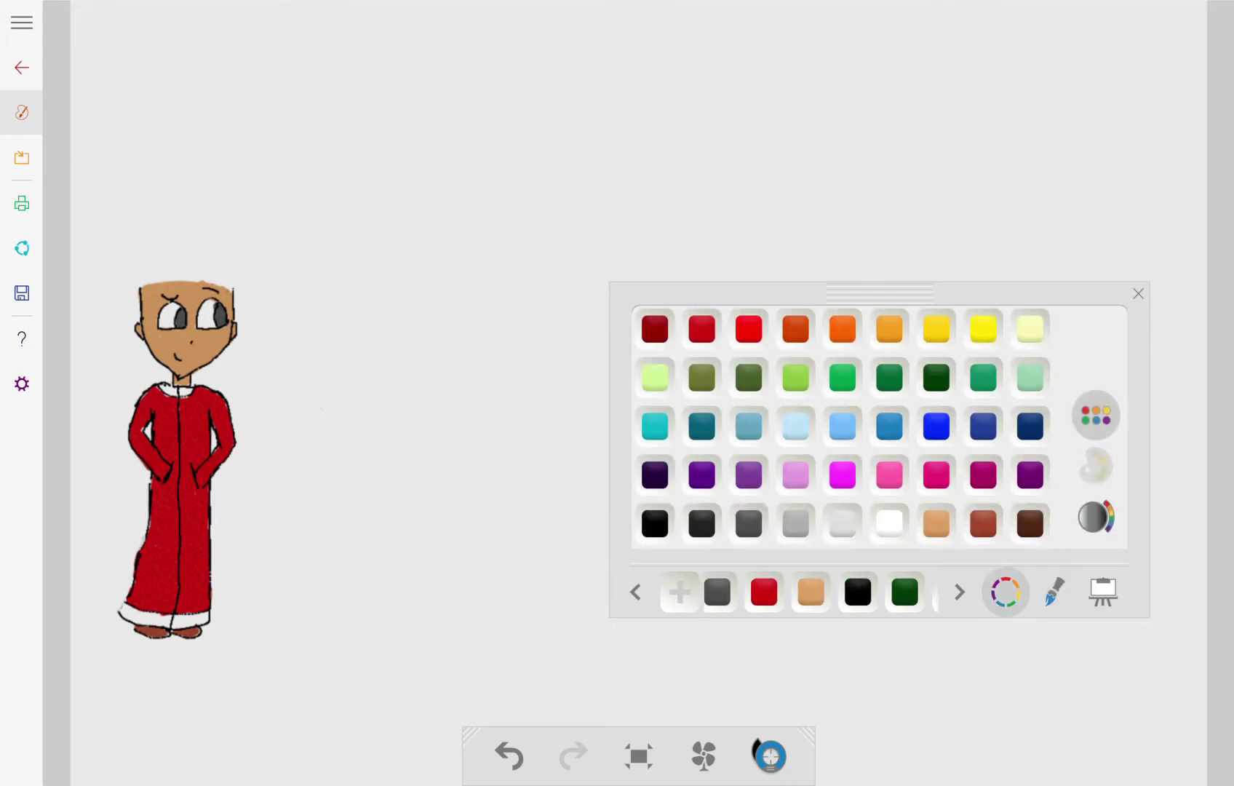
pyautogui.click(936, 328)
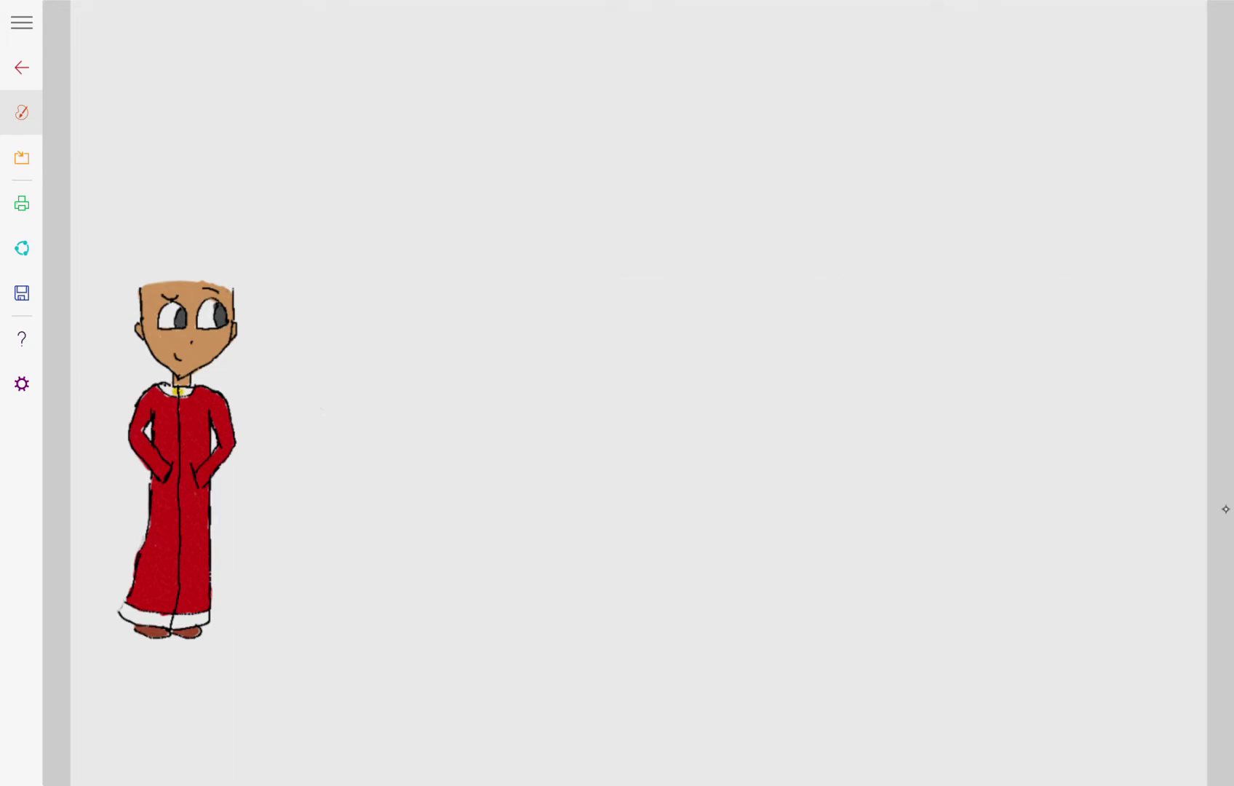
pyautogui.moveTo(179, 393); pyautogui.dragTo(190, 391)
pyautogui.hotkey('ctrl', 'z')
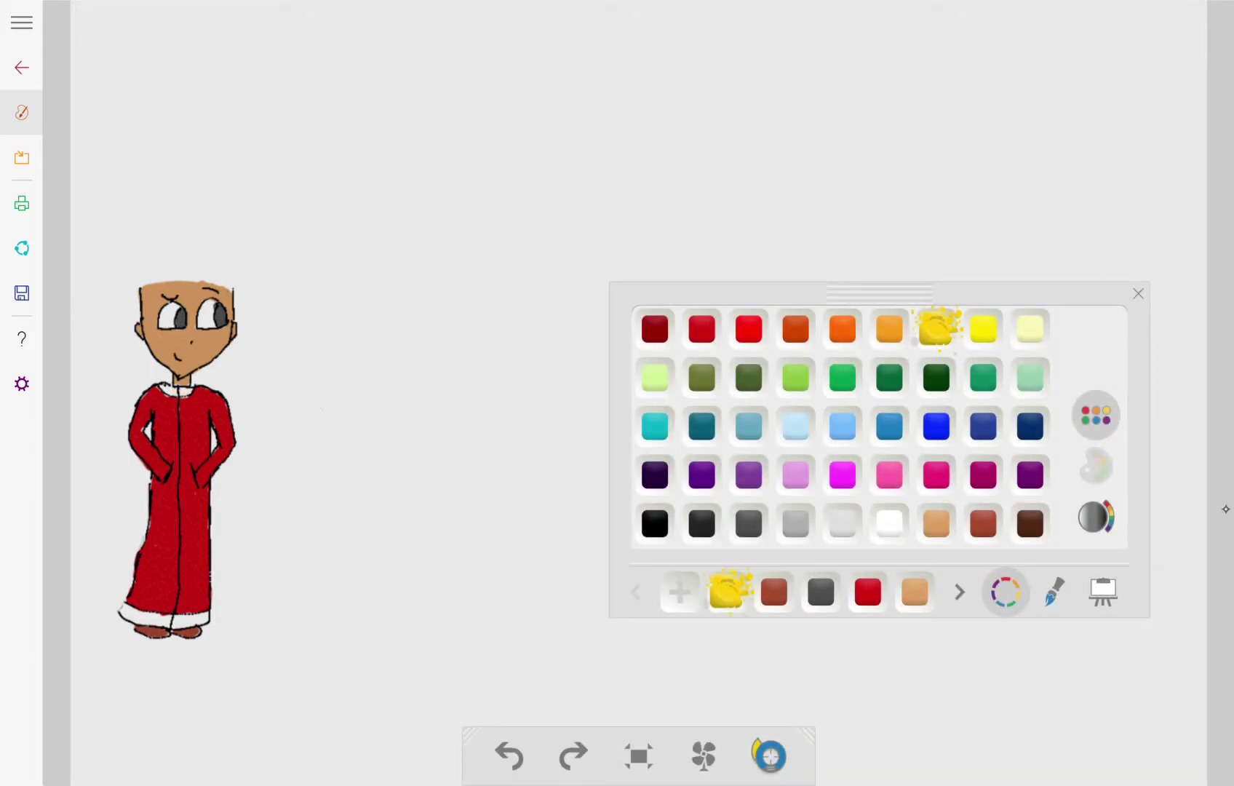
pyautogui.moveTo(171, 393); pyautogui.dragTo(190, 391)
# Colour the hem band golden yellow along its full width, undoing the first partial colouring.
pyautogui.moveTo(192, 620)
pyautogui.mouseDown()
pyautogui.moveTo(207, 617)
pyautogui.moveTo(161, 623)
pyautogui.mouseUp()
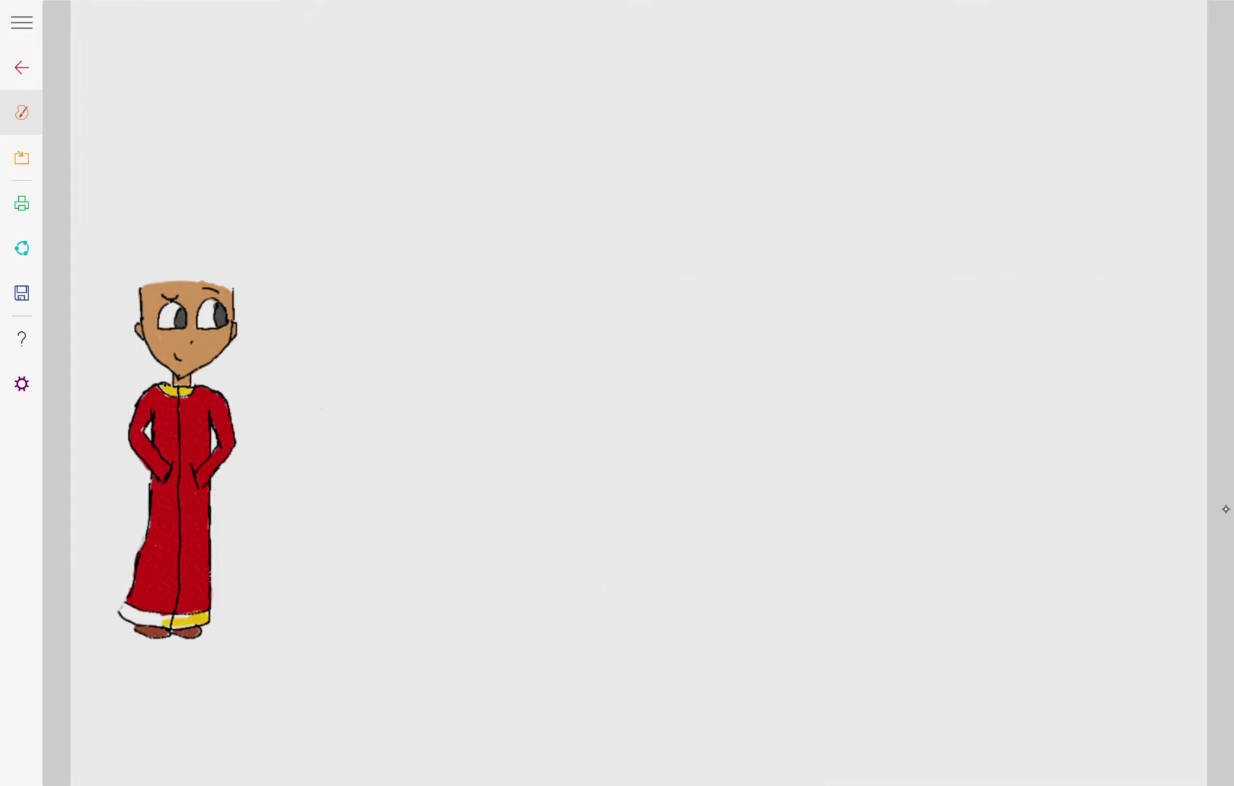
pyautogui.click(508, 754)
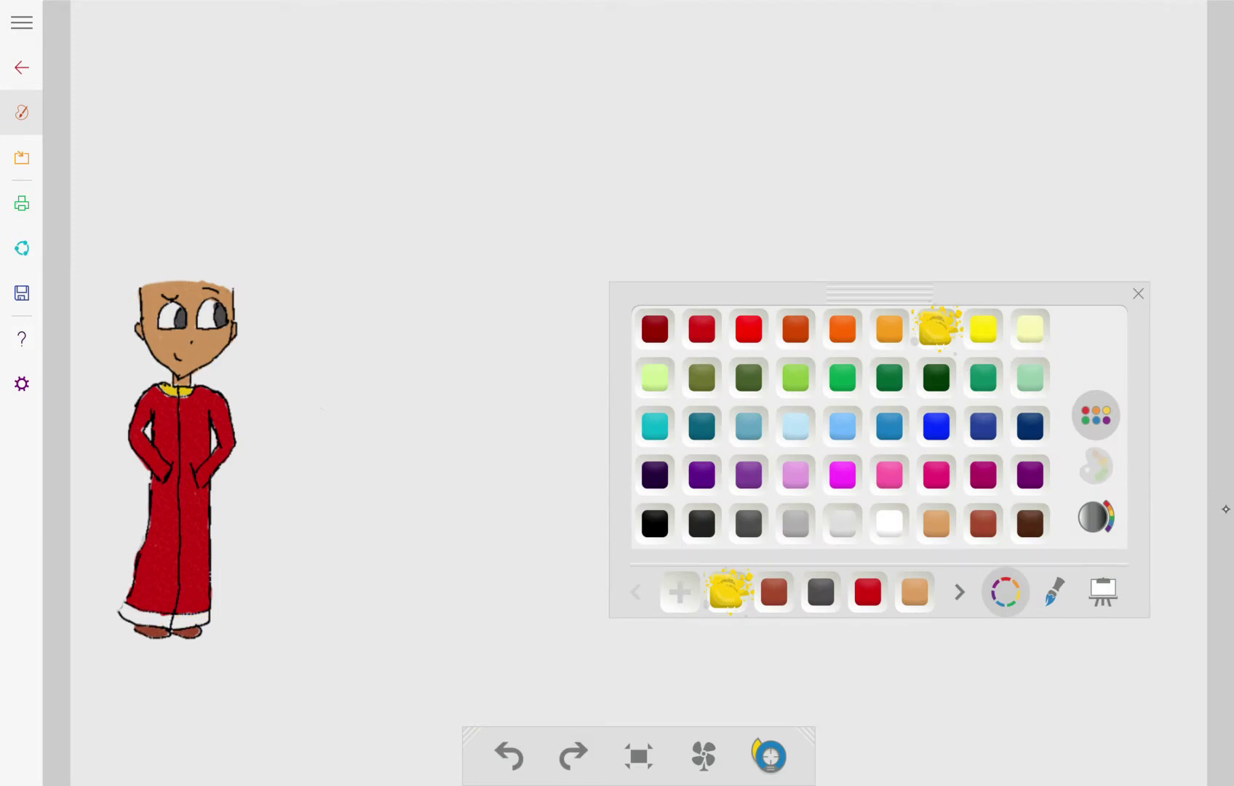
pyautogui.moveTo(208, 619)
pyautogui.mouseDown()
pyautogui.moveTo(121, 607)
pyautogui.moveTo(125, 617)
pyautogui.mouseUp()
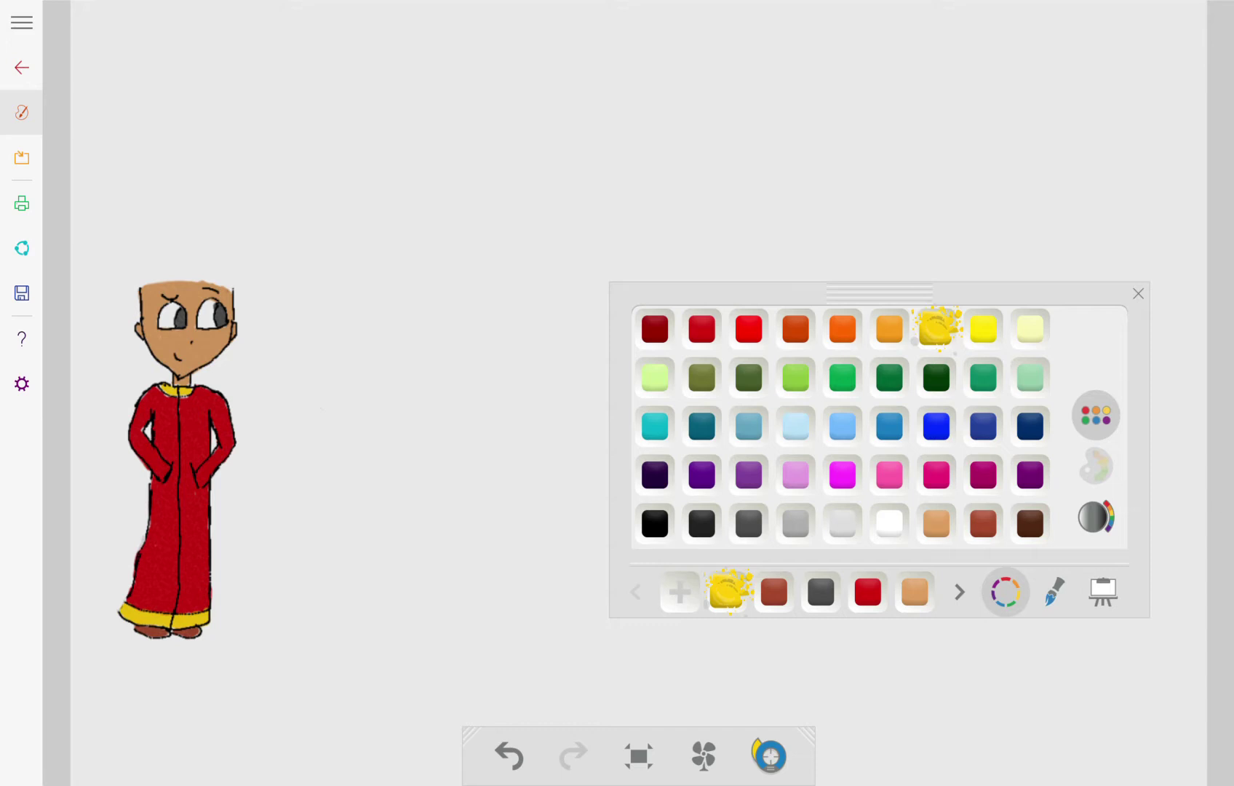
# Colour the hair black along the left side of the face down to the shoulder, undoing one stroke on the way.
pyautogui.click(654, 523)
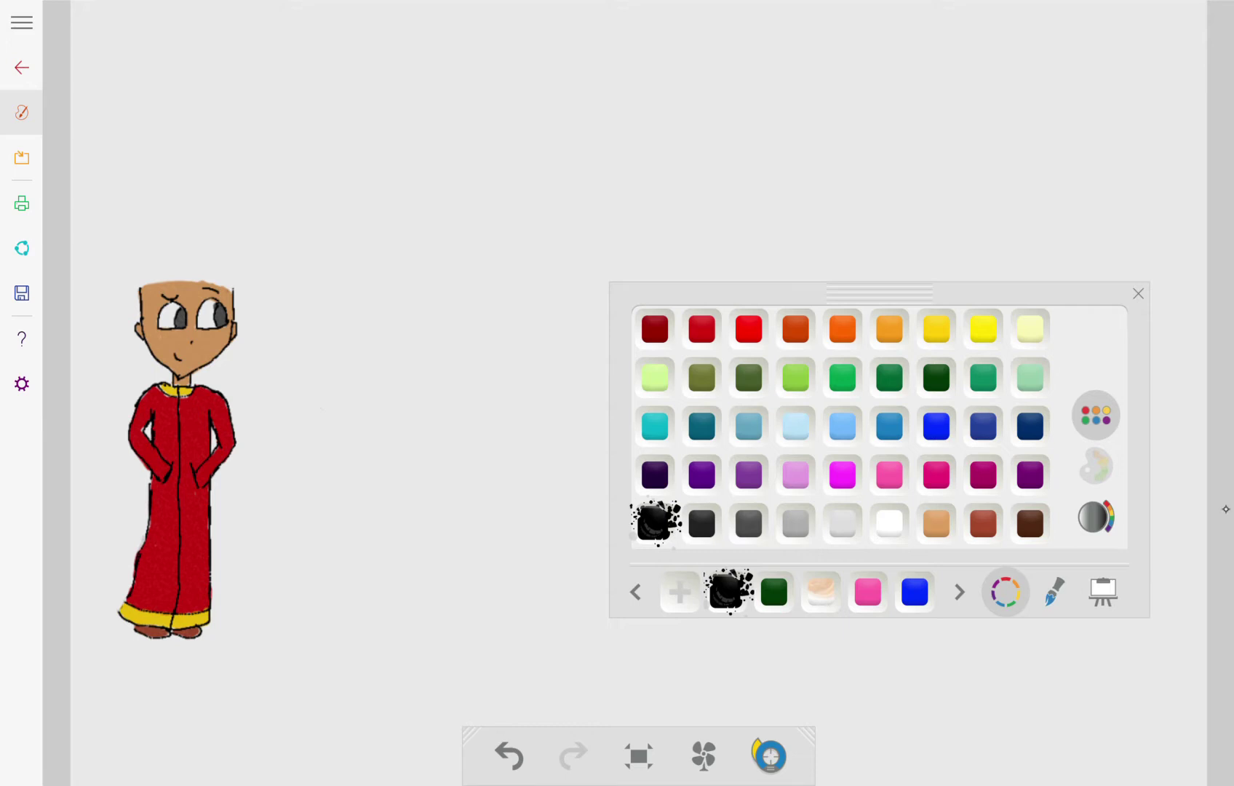
pyautogui.moveTo(178, 268)
pyautogui.mouseDown()
pyautogui.moveTo(145, 268)
pyautogui.moveTo(128, 311)
pyautogui.moveTo(127, 390)
pyautogui.moveTo(161, 392)
pyautogui.moveTo(160, 288)
pyautogui.moveTo(135, 313)
pyautogui.mouseUp()
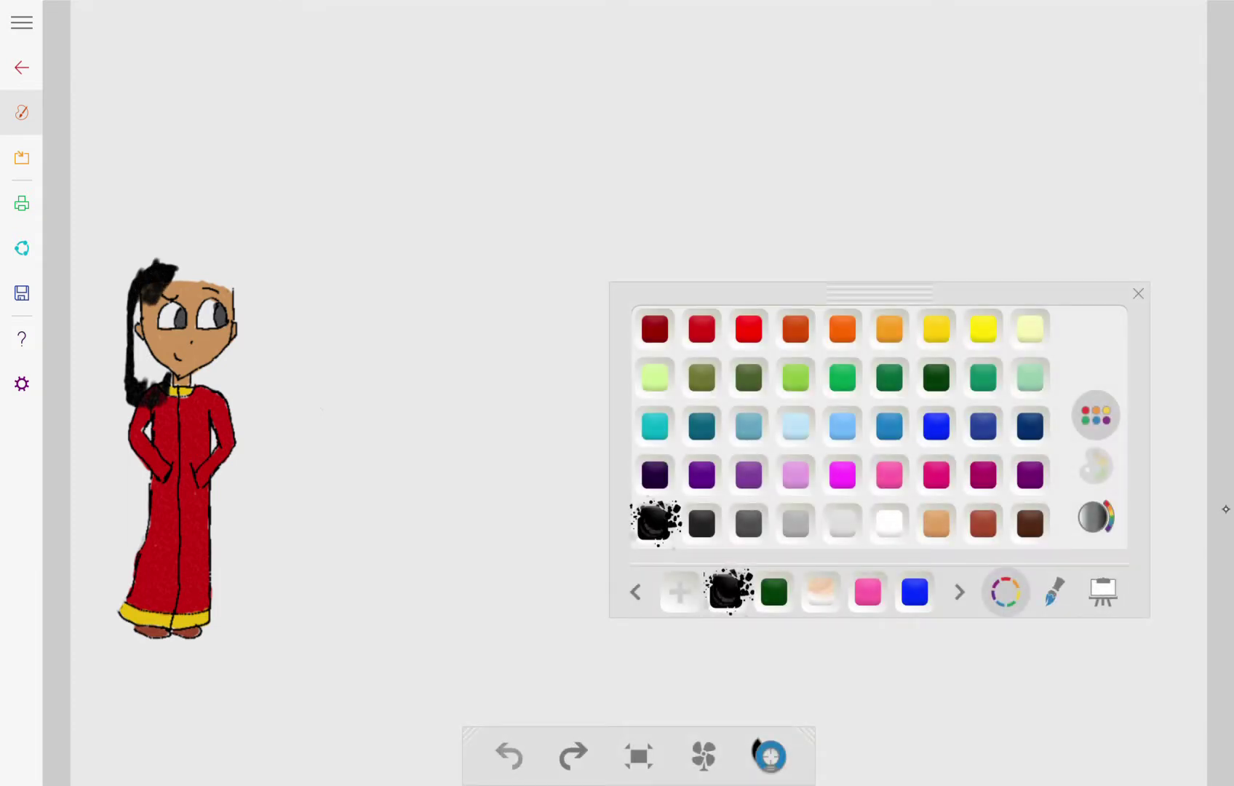
pyautogui.click(509, 756)
pyautogui.moveTo(154, 304)
pyautogui.mouseDown()
pyautogui.moveTo(137, 381)
pyautogui.moveTo(167, 375)
pyautogui.moveTo(146, 389)
pyautogui.mouseUp()
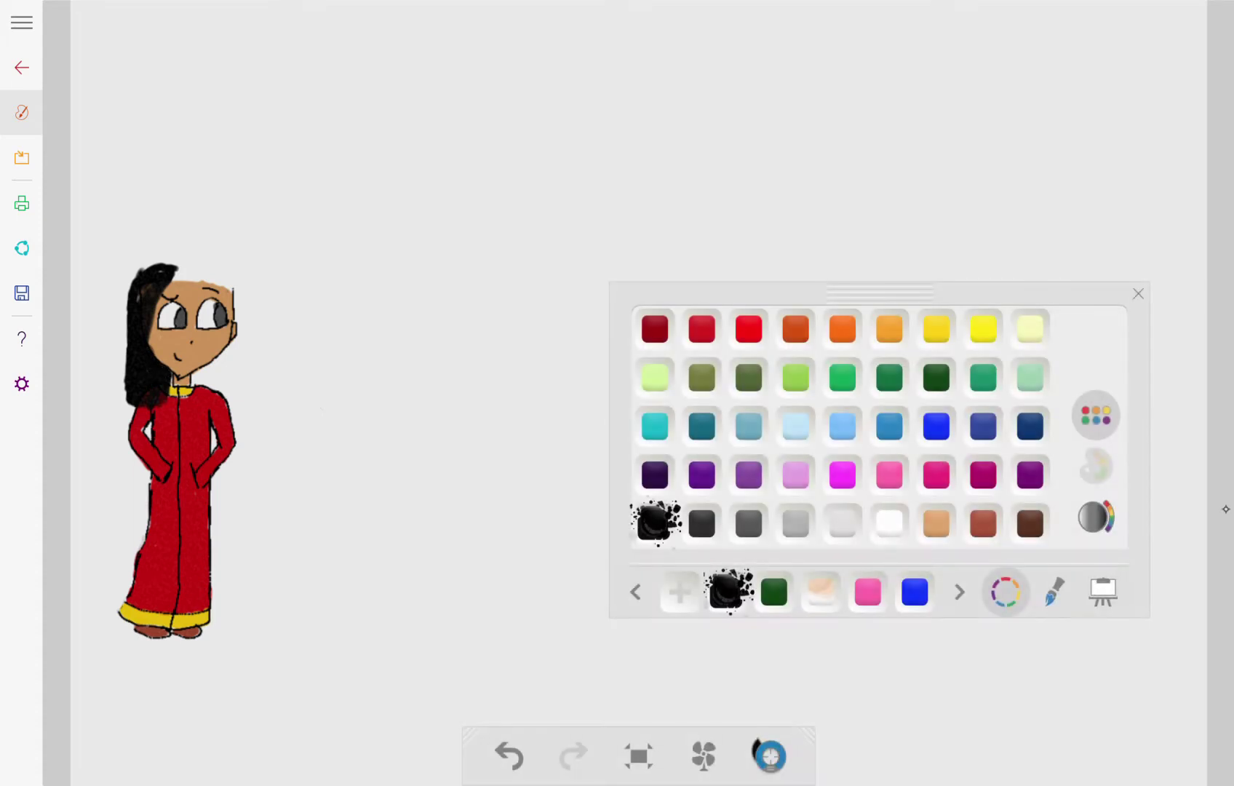
# Extend the black hair across the top of the head and fill it in down the right side to the shoulder.
pyautogui.moveTo(138, 286)
pyautogui.mouseDown()
pyautogui.moveTo(145, 298)
pyautogui.moveTo(198, 265)
pyautogui.moveTo(223, 277)
pyautogui.mouseUp()
pyautogui.moveTo(222, 268)
pyautogui.mouseDown()
pyautogui.moveTo(240, 310)
pyautogui.moveTo(237, 364)
pyautogui.mouseUp()
pyautogui.moveTo(242, 291)
pyautogui.mouseDown()
pyautogui.moveTo(228, 407)
pyautogui.moveTo(223, 384)
pyautogui.moveTo(197, 387)
pyautogui.moveTo(233, 346)
pyautogui.moveTo(225, 380)
pyautogui.moveTo(233, 348)
pyautogui.mouseUp()
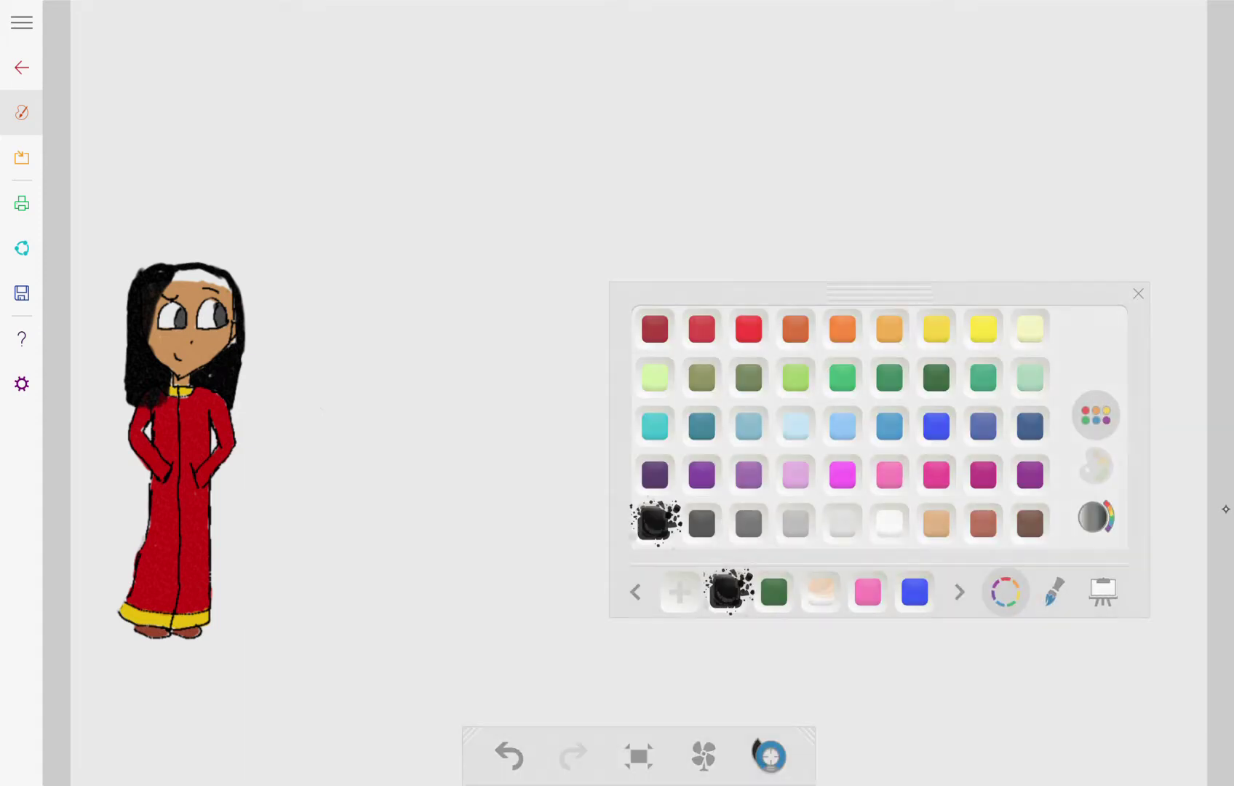
pyautogui.moveTo(182, 275)
pyautogui.mouseDown()
pyautogui.moveTo(230, 309)
pyautogui.moveTo(227, 288)
pyautogui.moveTo(232, 347)
pyautogui.mouseUp()
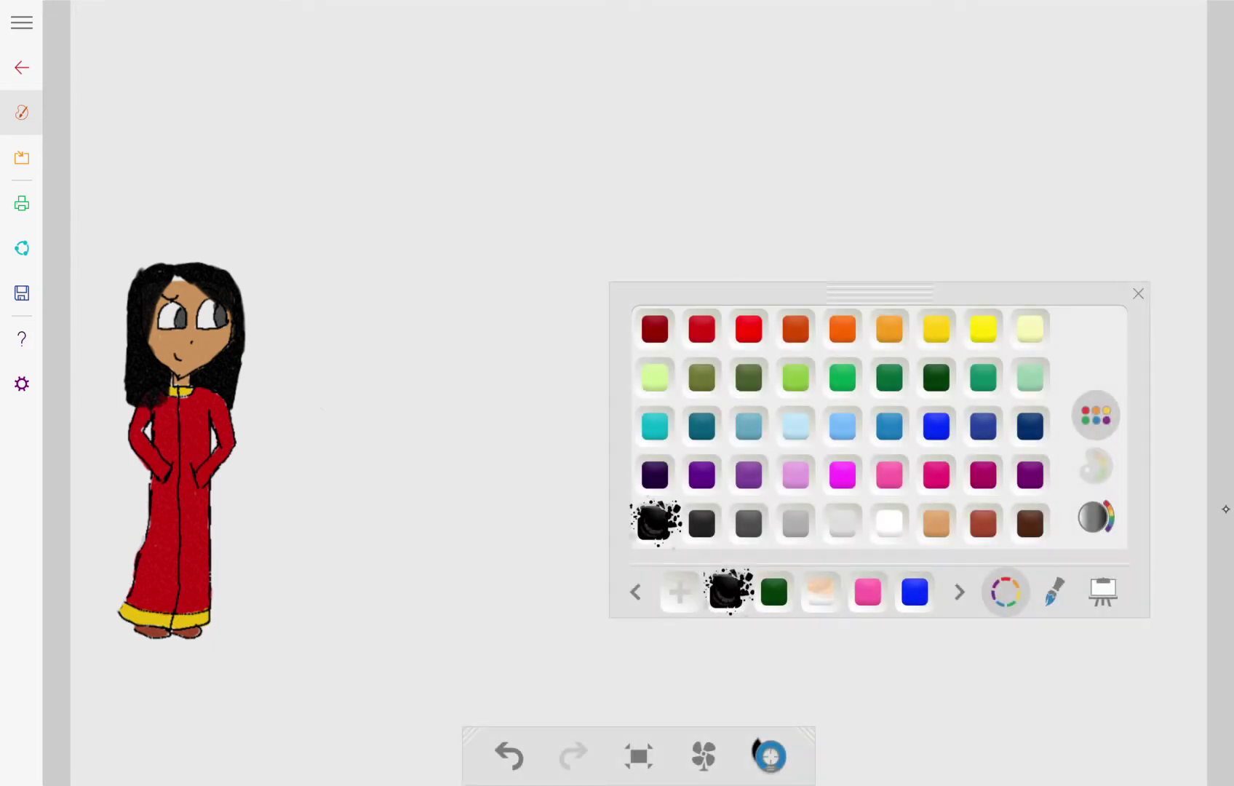
# Touch up the hair beside the neck and cheek in black and close the pale gap at the parting.
pyautogui.moveTo(172, 376); pyautogui.dragTo(169, 394)
pyautogui.moveTo(191, 375); pyautogui.dragTo(193, 386)
pyautogui.moveTo(151, 332); pyautogui.dragTo(149, 347)
pyautogui.moveTo(189, 282); pyautogui.dragTo(173, 282)
pyautogui.moveTo(189, 285); pyautogui.dragTo(177, 280)
# Erase stray marks around the character's hair with the eraser and undo the last erasure.
pyautogui.click(1054, 591)
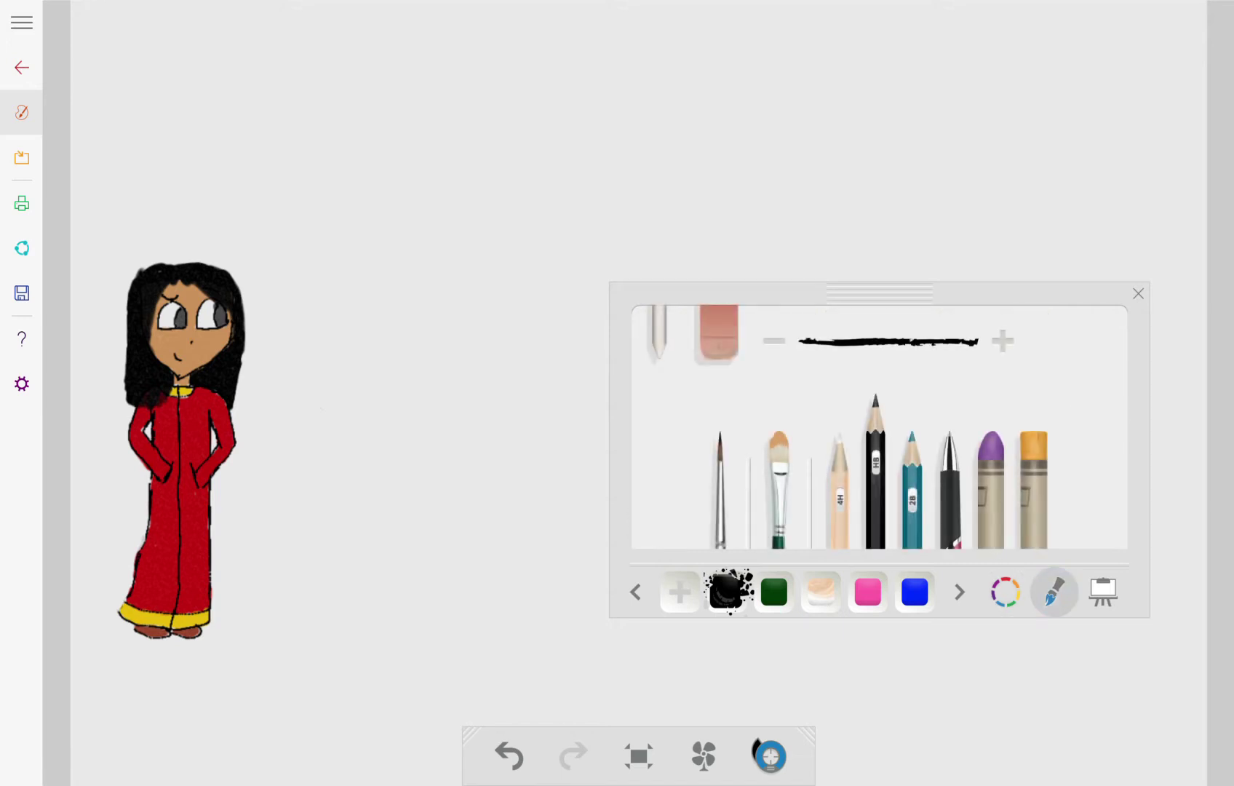
pyautogui.click(718, 335)
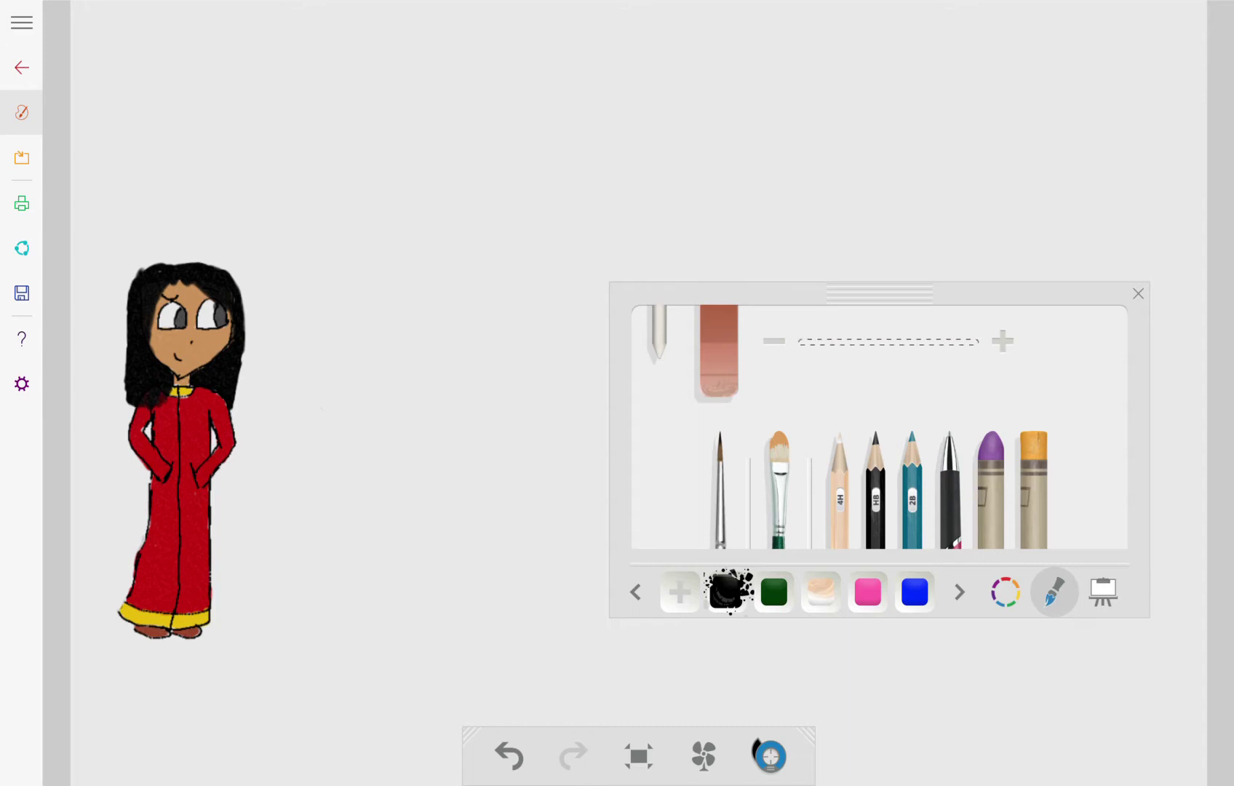
pyautogui.click(1225, 509)
pyautogui.click(1225, 509)
pyautogui.click(1226, 509)
pyautogui.click(1225, 510)
pyautogui.click(1226, 509)
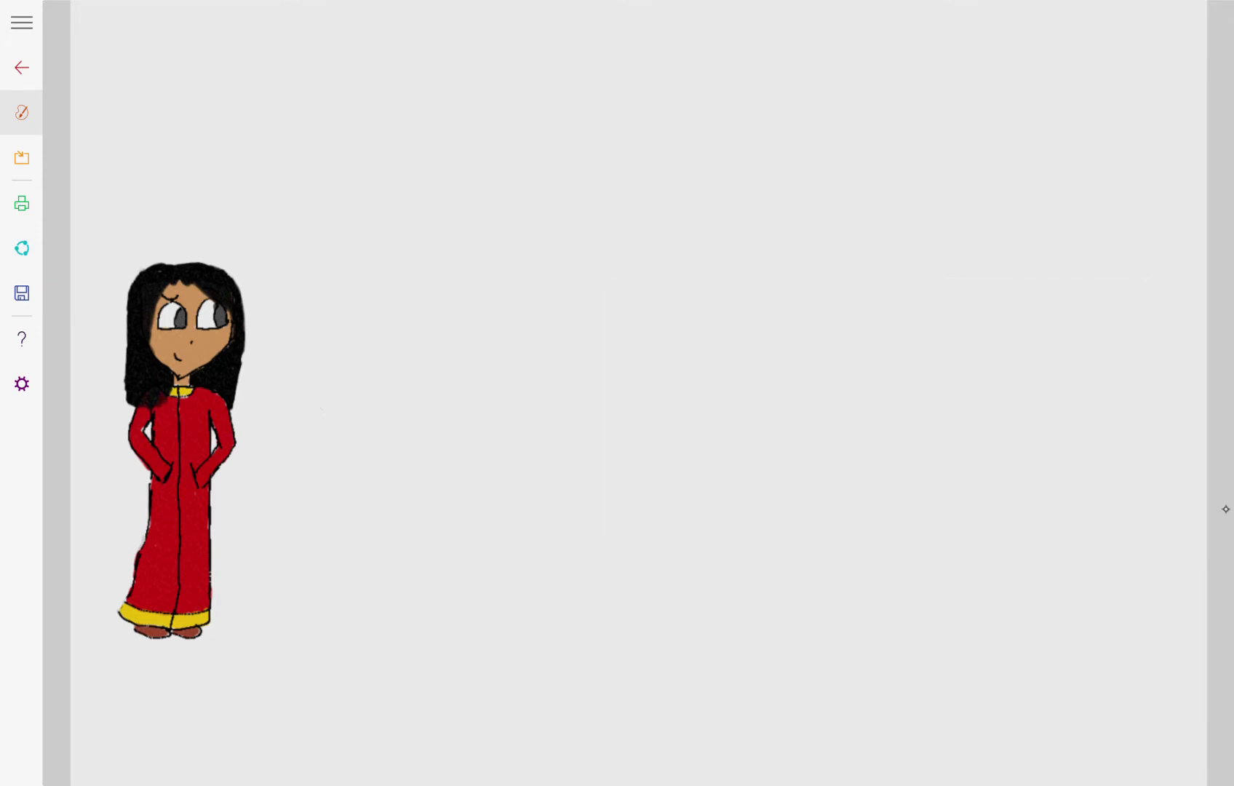
pyautogui.click(1225, 509)
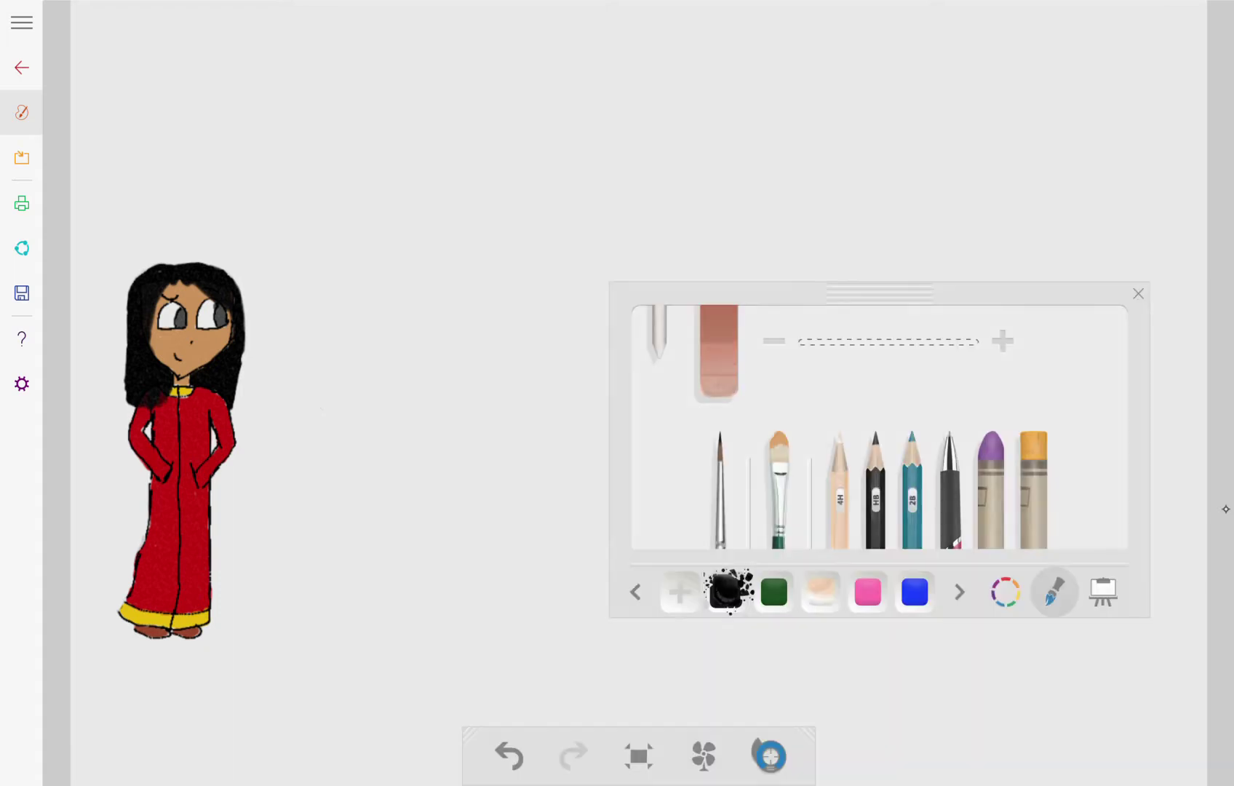
pyautogui.click(1225, 509)
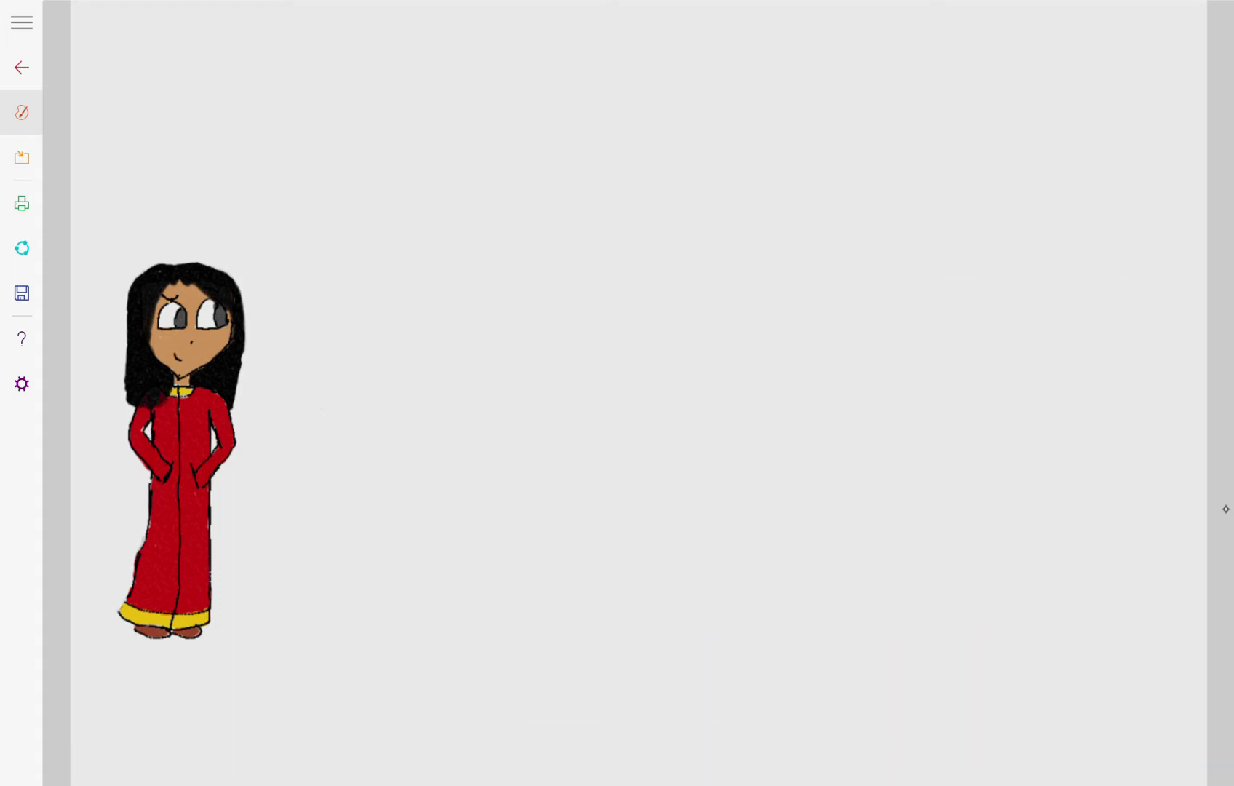
pyautogui.click(1225, 509)
pyautogui.hotkey('ctrl', 'z')
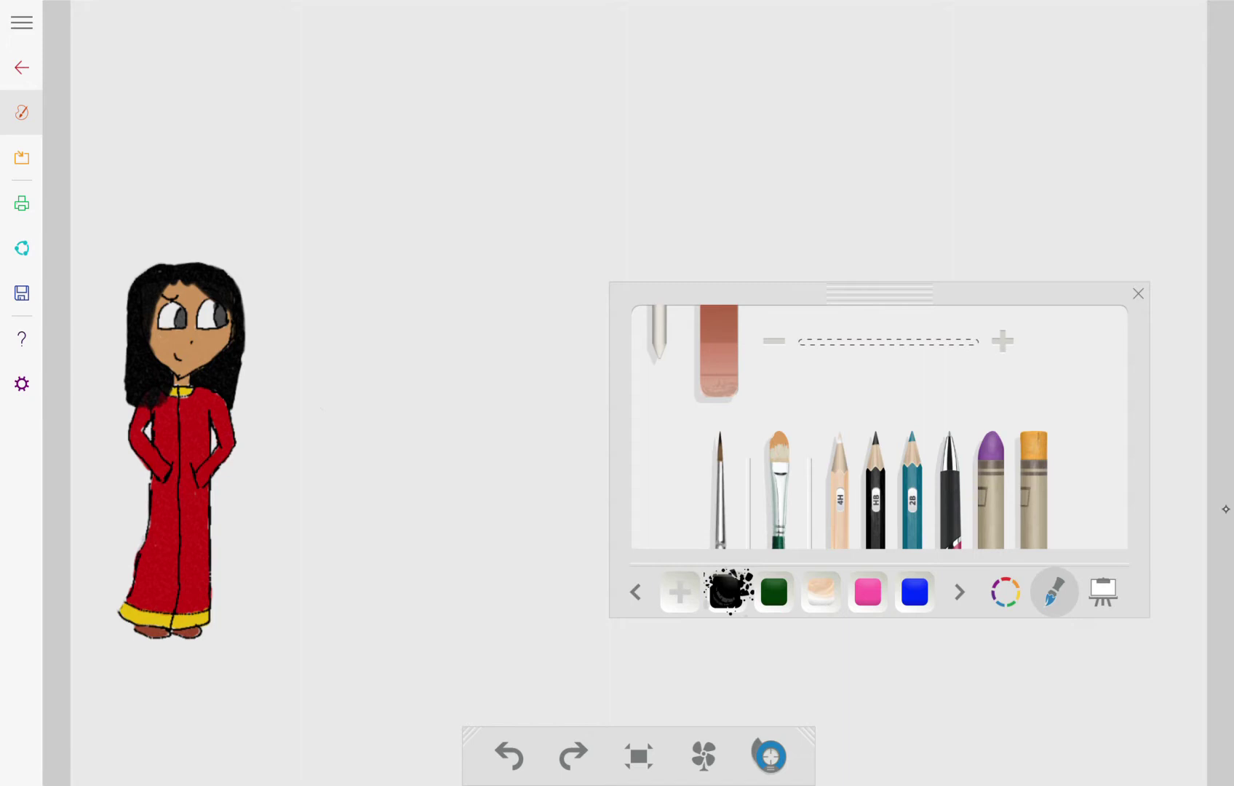
# Try further eraser strokes around the hair and undo them.
pyautogui.click(1226, 509)
pyautogui.click(1226, 509)
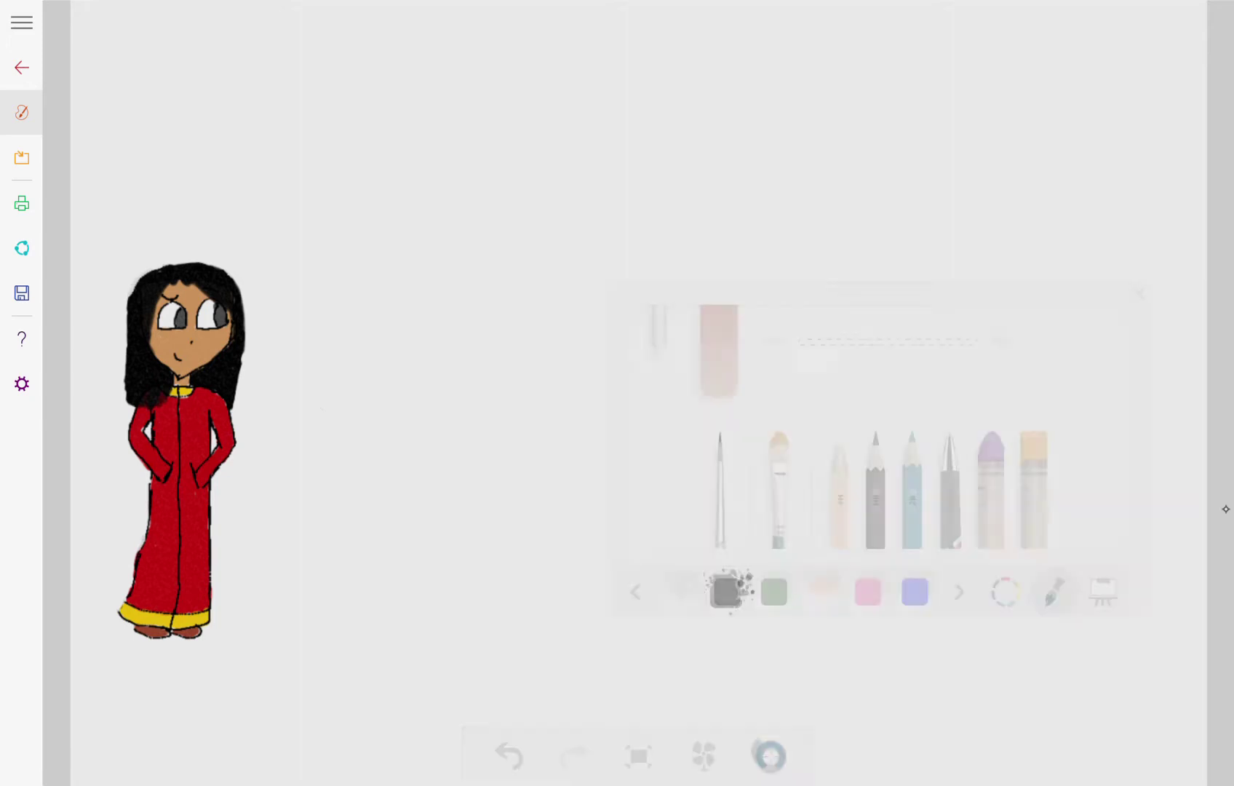
pyautogui.click(1226, 510)
pyautogui.click(1225, 509)
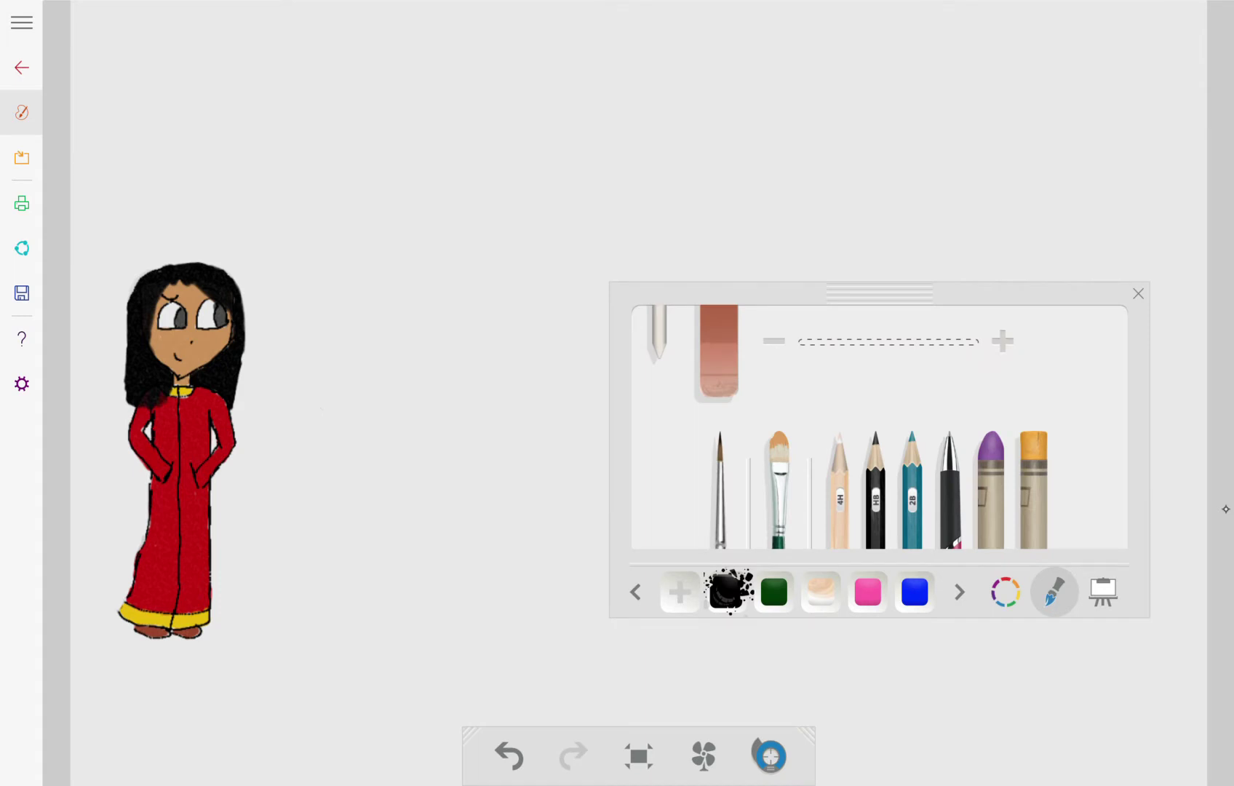
pyautogui.click(509, 755)
pyautogui.click(509, 755)
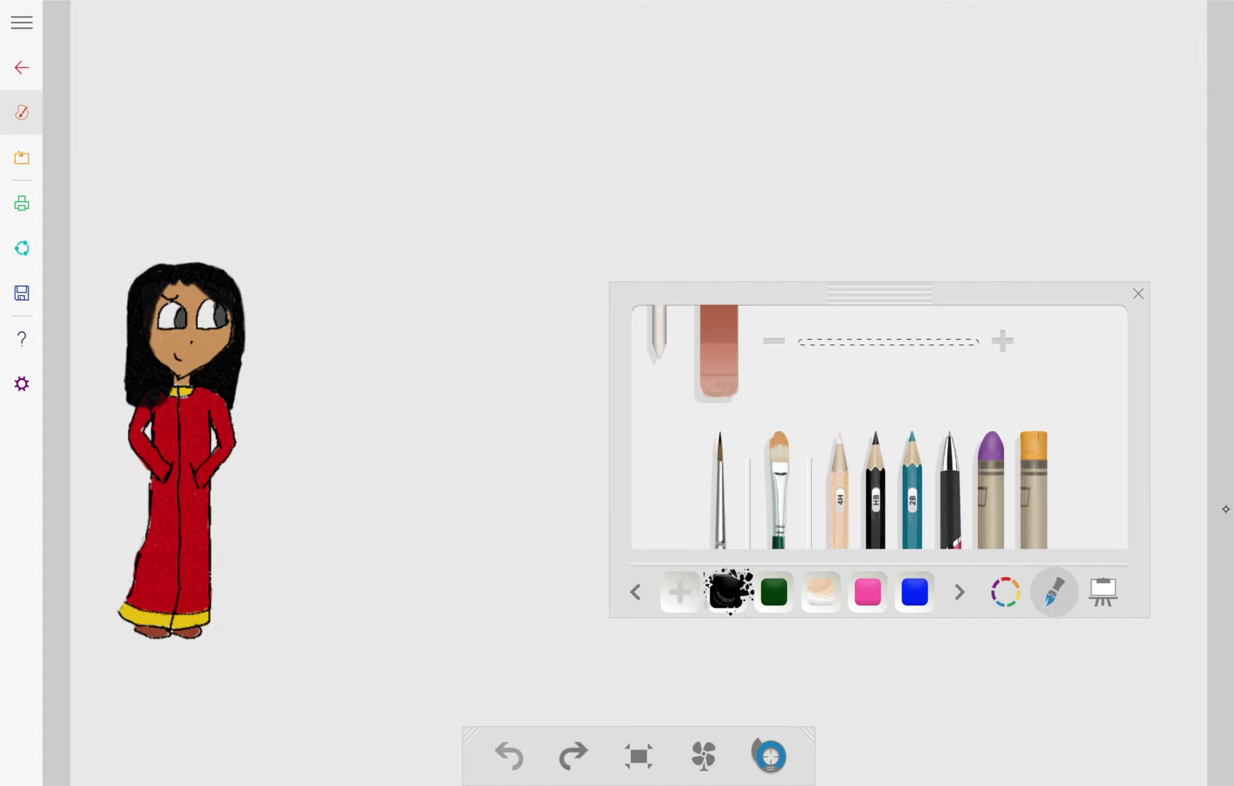
pyautogui.click(509, 755)
# Undo and redo eraser strokes, and trim the hair's upper-left edge with the eraser at its smallest size.
pyautogui.click(1225, 509)
pyautogui.hotkey('ctrl', 'z')
pyautogui.hotkey('ctrl', 'y')
pyautogui.hotkey('ctrl', 'y')
pyautogui.click(774, 341)
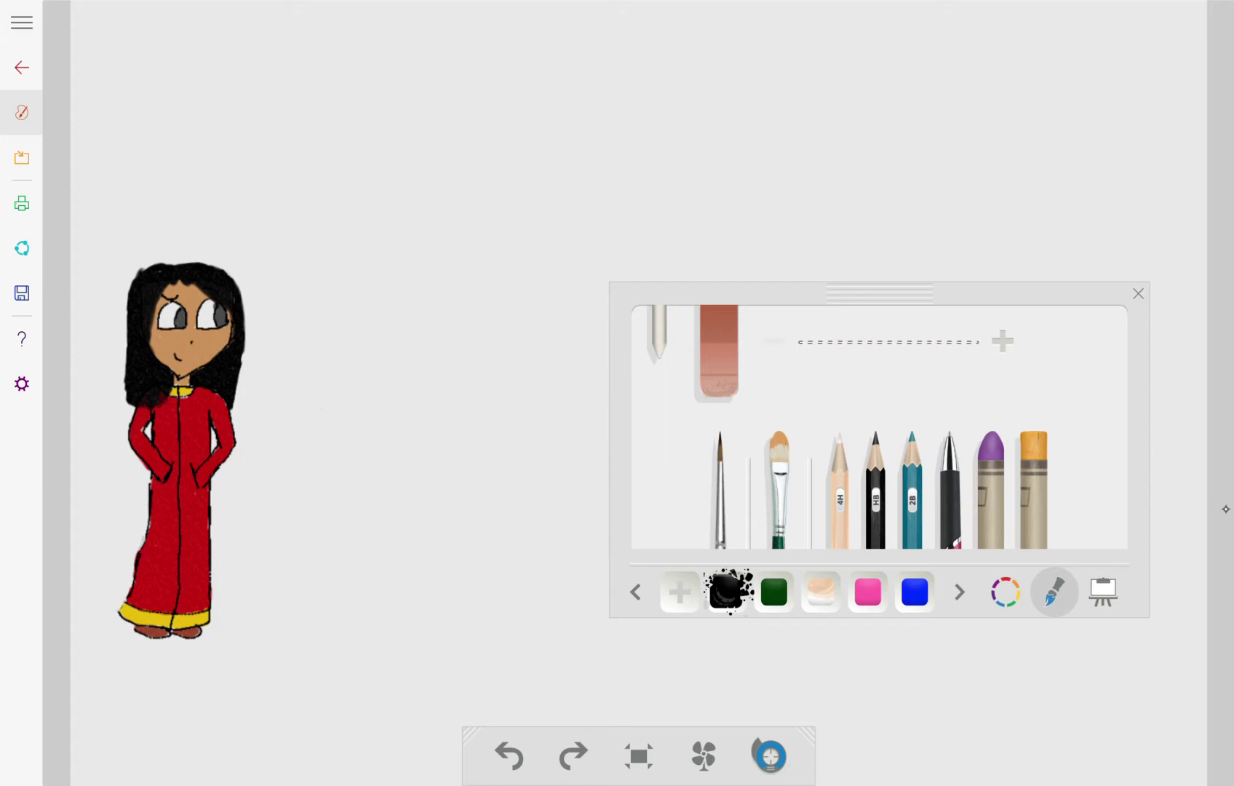
pyautogui.moveTo(136, 276); pyautogui.dragTo(127, 293)
# Flare the hair ends outward on both sides with the black HB pencil, undoing and redrawing the right-hand lock.
pyautogui.click(875, 495)
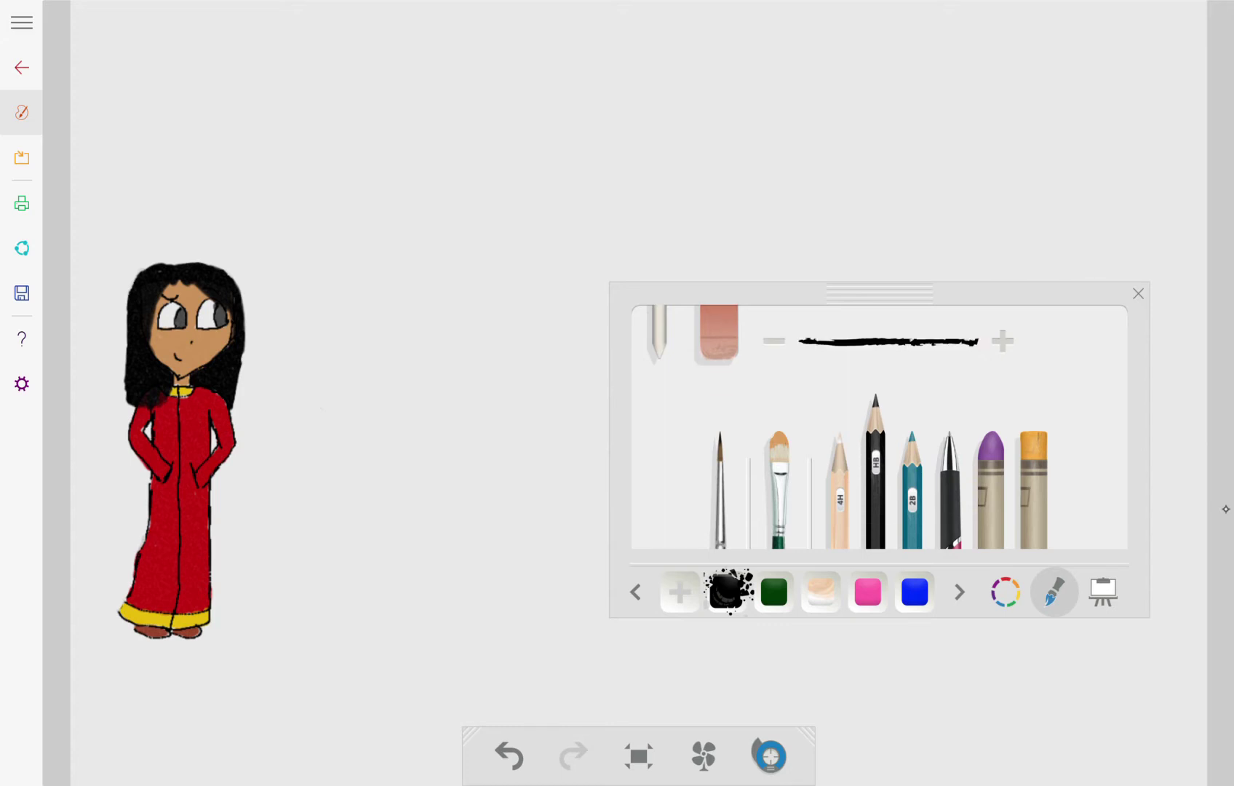
pyautogui.moveTo(126, 388); pyautogui.dragTo(117, 405)
pyautogui.click(647, 425)
pyautogui.click(606, 389)
pyautogui.click(610, 409)
pyautogui.moveTo(236, 387); pyautogui.dragTo(238, 406)
pyautogui.moveTo(170, 399); pyautogui.dragTo(172, 410)
pyautogui.moveTo(240, 372); pyautogui.dragTo(240, 409)
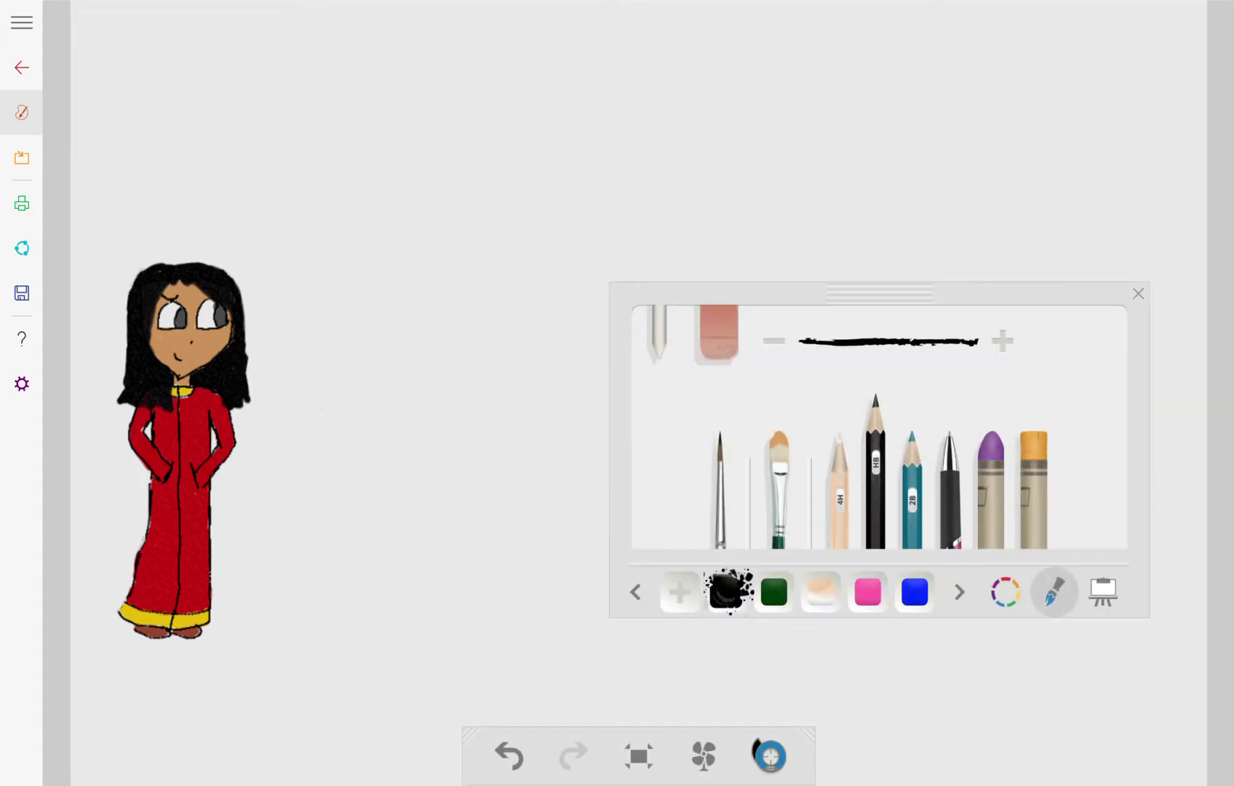
pyautogui.hotkey('ctrl', 'z')
pyautogui.moveTo(244, 351); pyautogui.dragTo(247, 379)
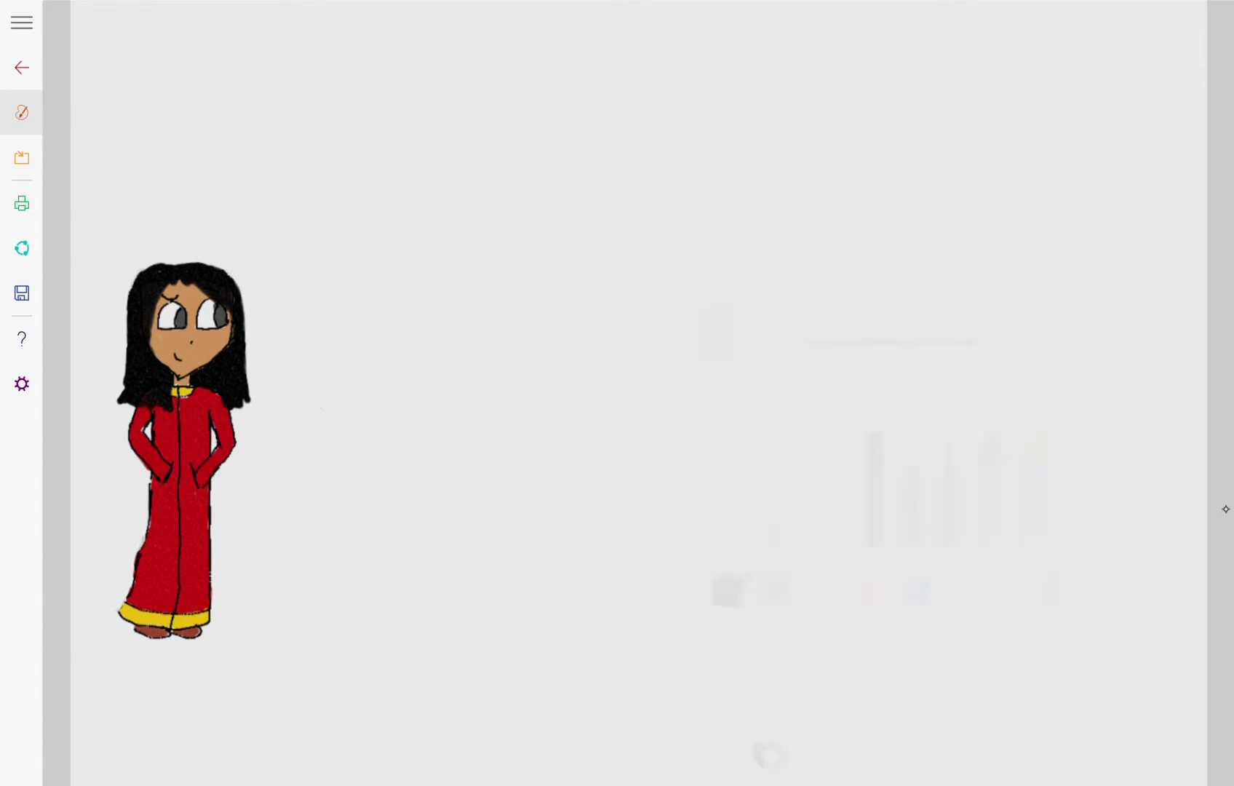
pyautogui.moveTo(125, 373); pyautogui.dragTo(123, 393)
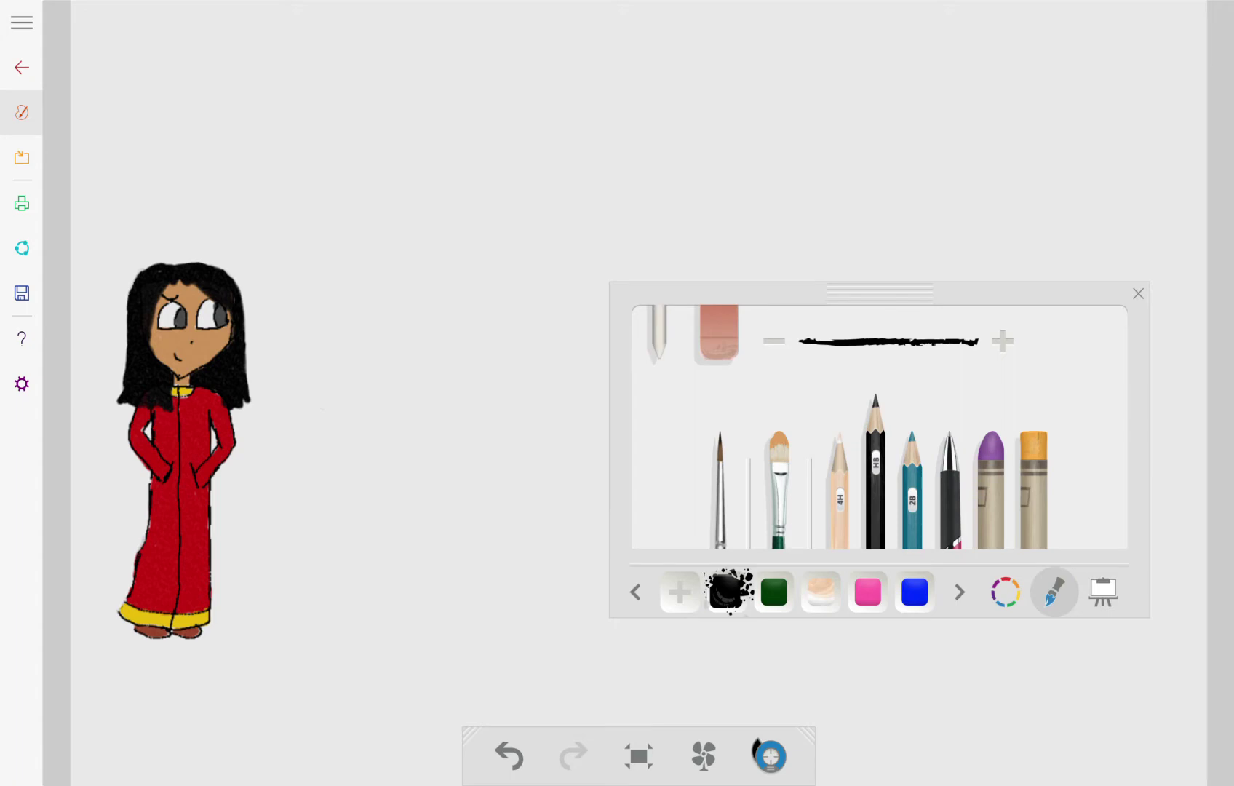
# Open the saved painting of the paired characters, circle the upper-middle pair and undo the circle.
pyautogui.click(22, 67)
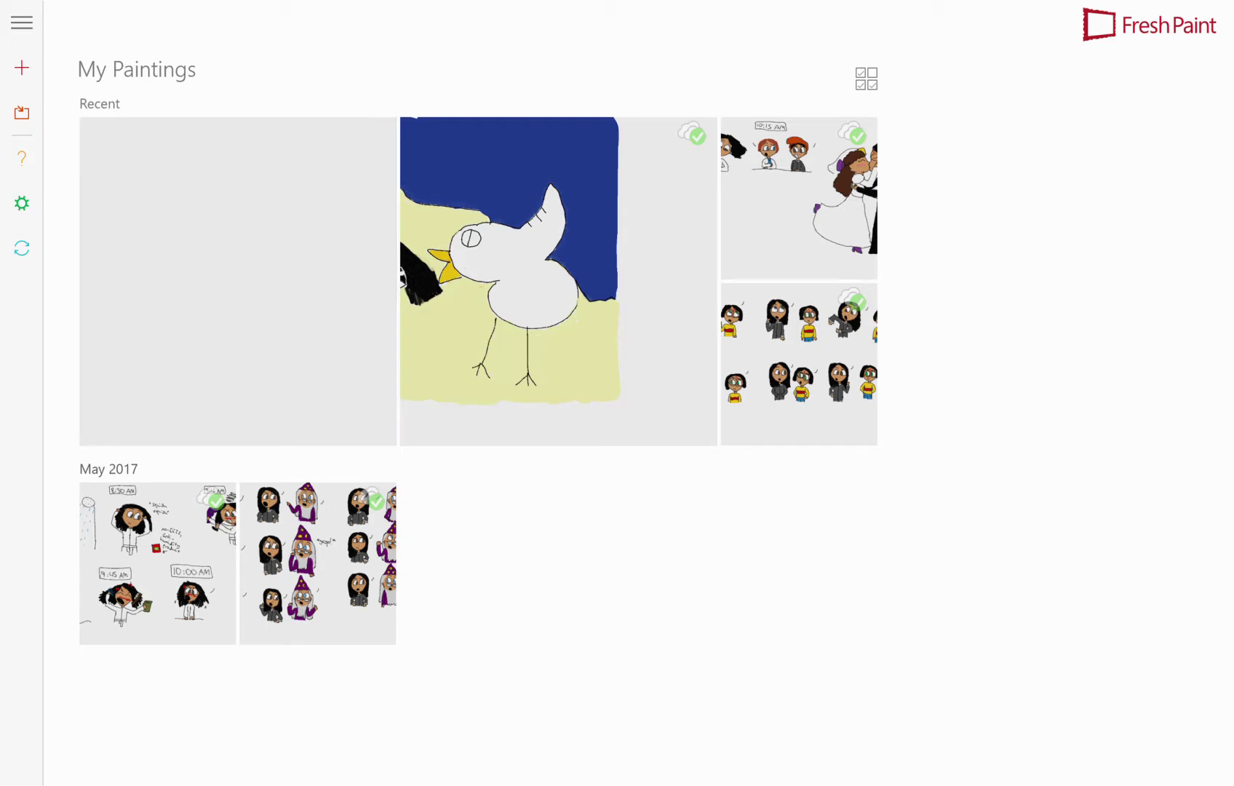
pyautogui.click(799, 364)
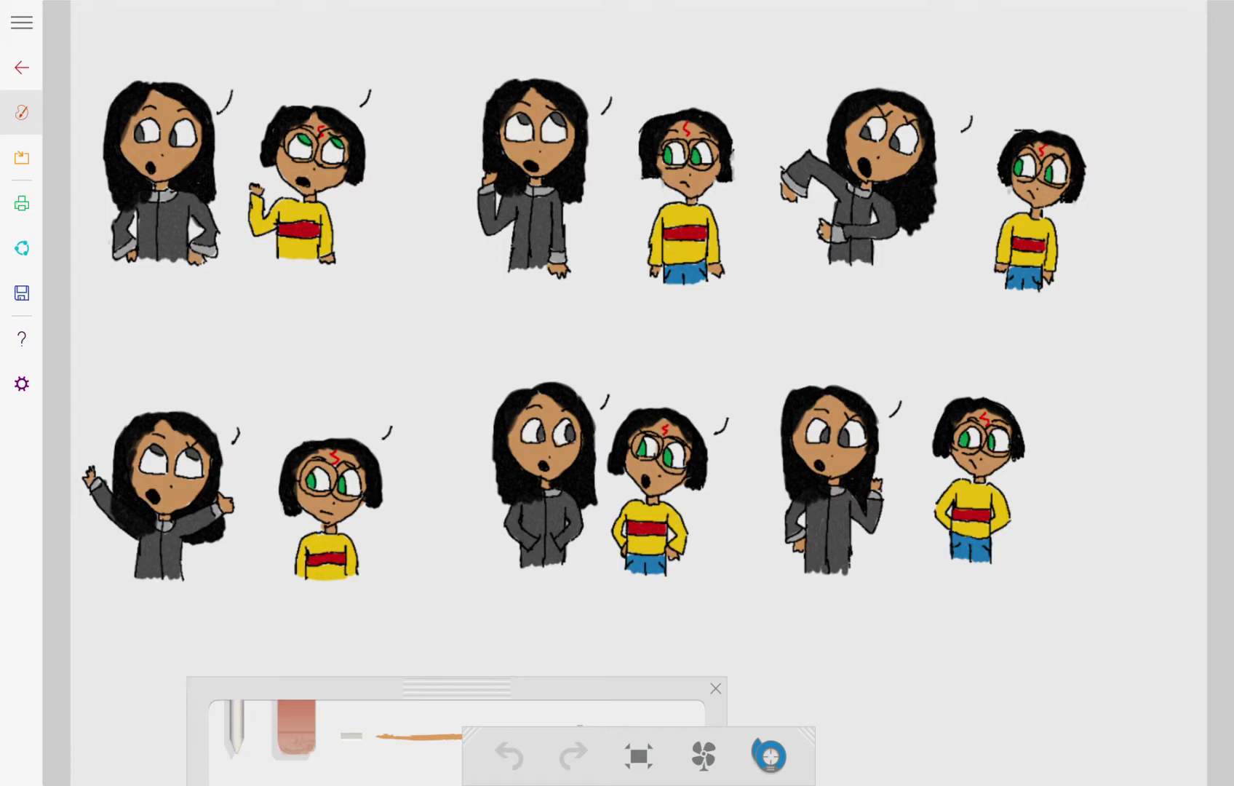
pyautogui.moveTo(469, 69)
pyautogui.mouseDown()
pyautogui.moveTo(422, 239)
pyautogui.moveTo(731, 104)
pyautogui.moveTo(474, 85)
pyautogui.mouseUp()
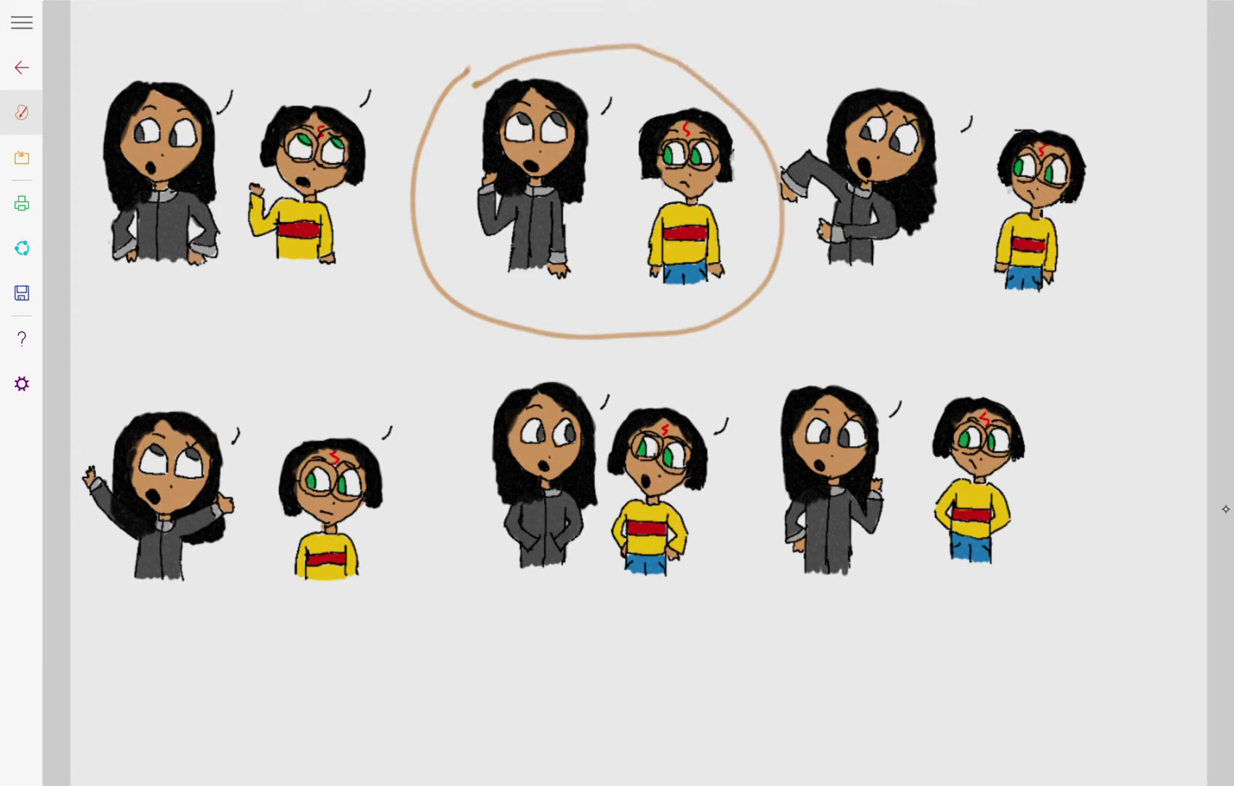
pyautogui.hotkey('ctrl', 'z')
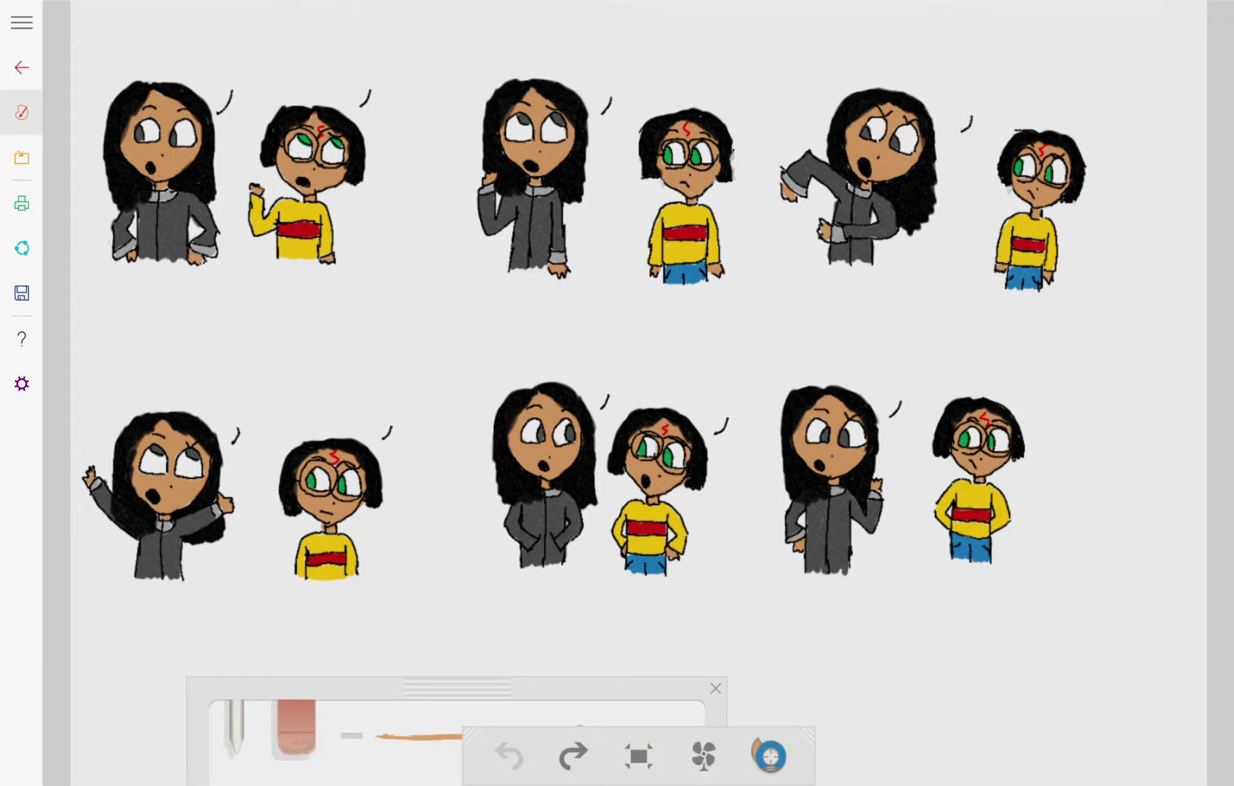
# Circle the upper-left pair, the pointing long-haired character and the upper-right short-haired character one at a time, undoing each circle.
pyautogui.moveTo(389, 285)
pyautogui.mouseDown()
pyautogui.moveTo(440, 178)
pyautogui.moveTo(88, 95)
pyautogui.moveTo(83, 162)
pyautogui.moveTo(222, 69)
pyautogui.moveTo(146, 292)
pyautogui.mouseUp()
pyautogui.moveTo(172, 57); pyautogui.dragTo(138, 82)
pyautogui.hotkey('ctrl', 'z')
pyautogui.moveTo(855, 82)
pyautogui.mouseDown()
pyautogui.moveTo(826, 298)
pyautogui.moveTo(851, 58)
pyautogui.moveTo(820, 93)
pyautogui.mouseUp()
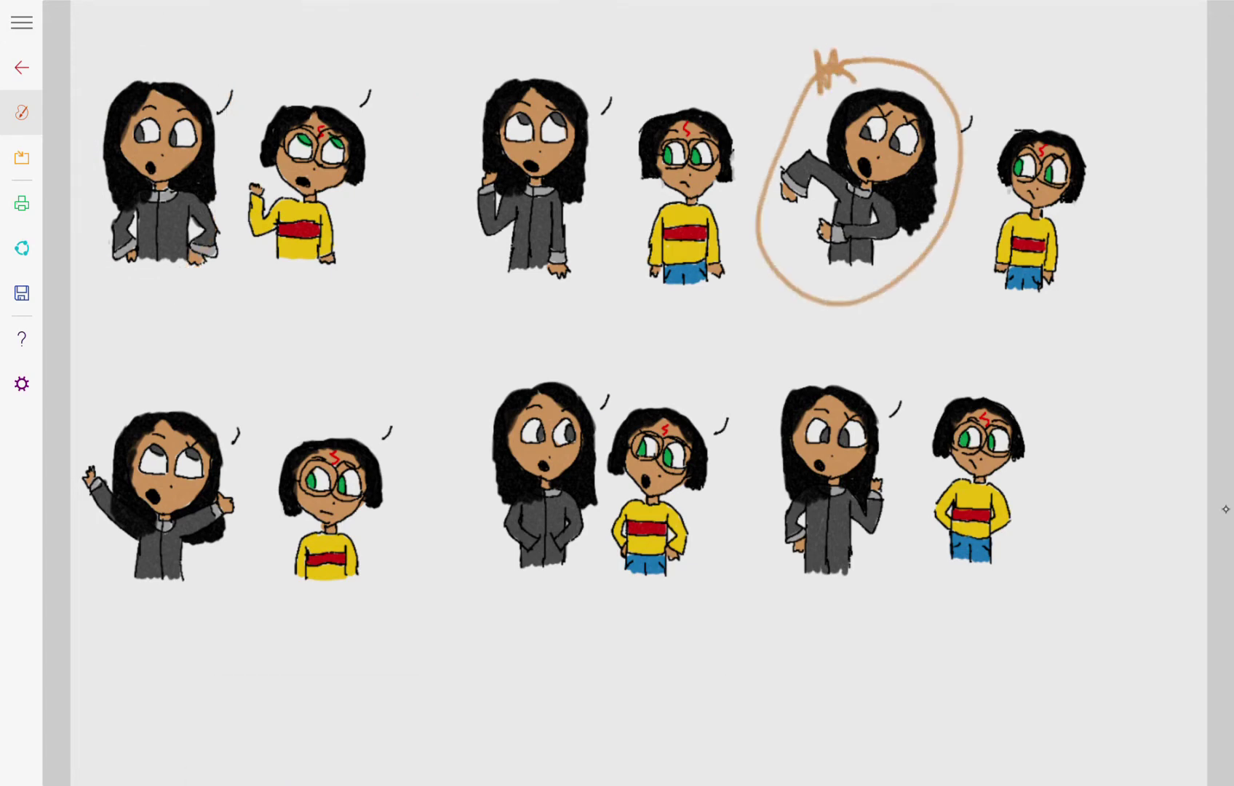
pyautogui.moveTo(813, 43); pyautogui.dragTo(823, 99)
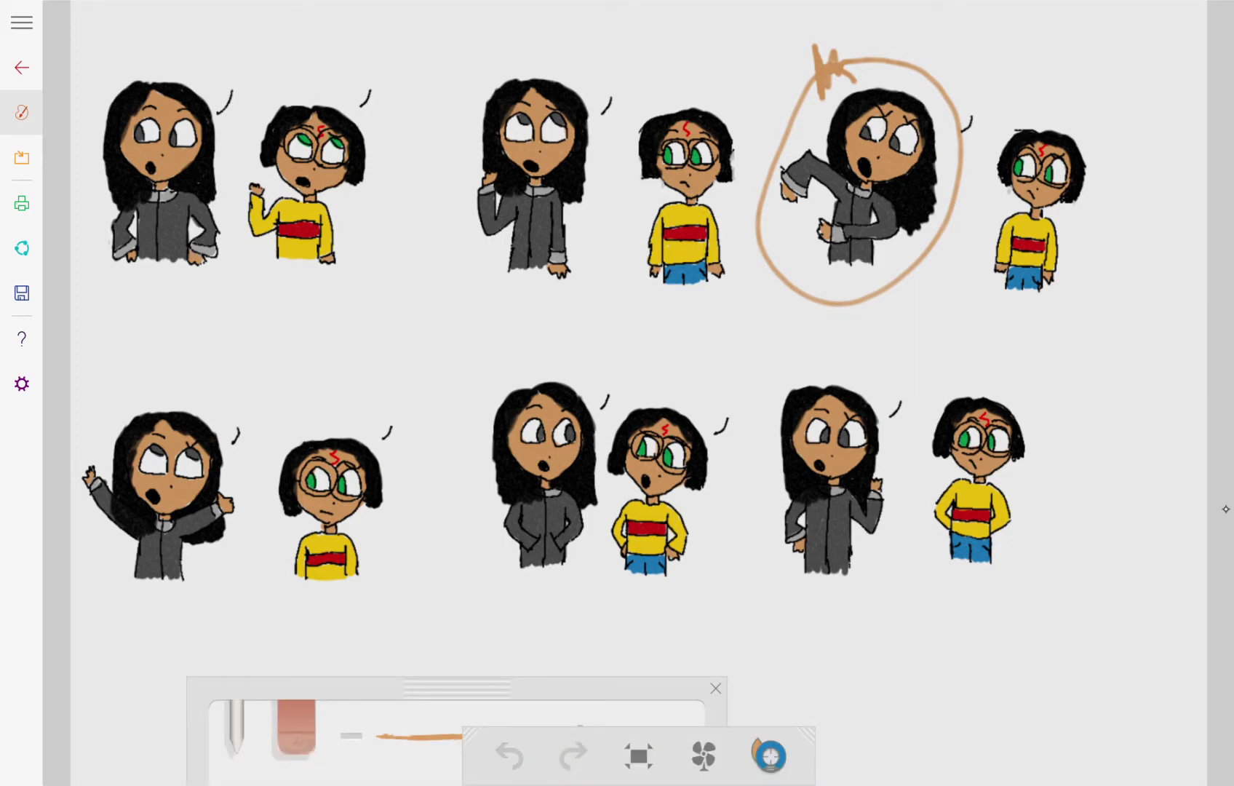
pyautogui.hotkey('ctrl', 'z')
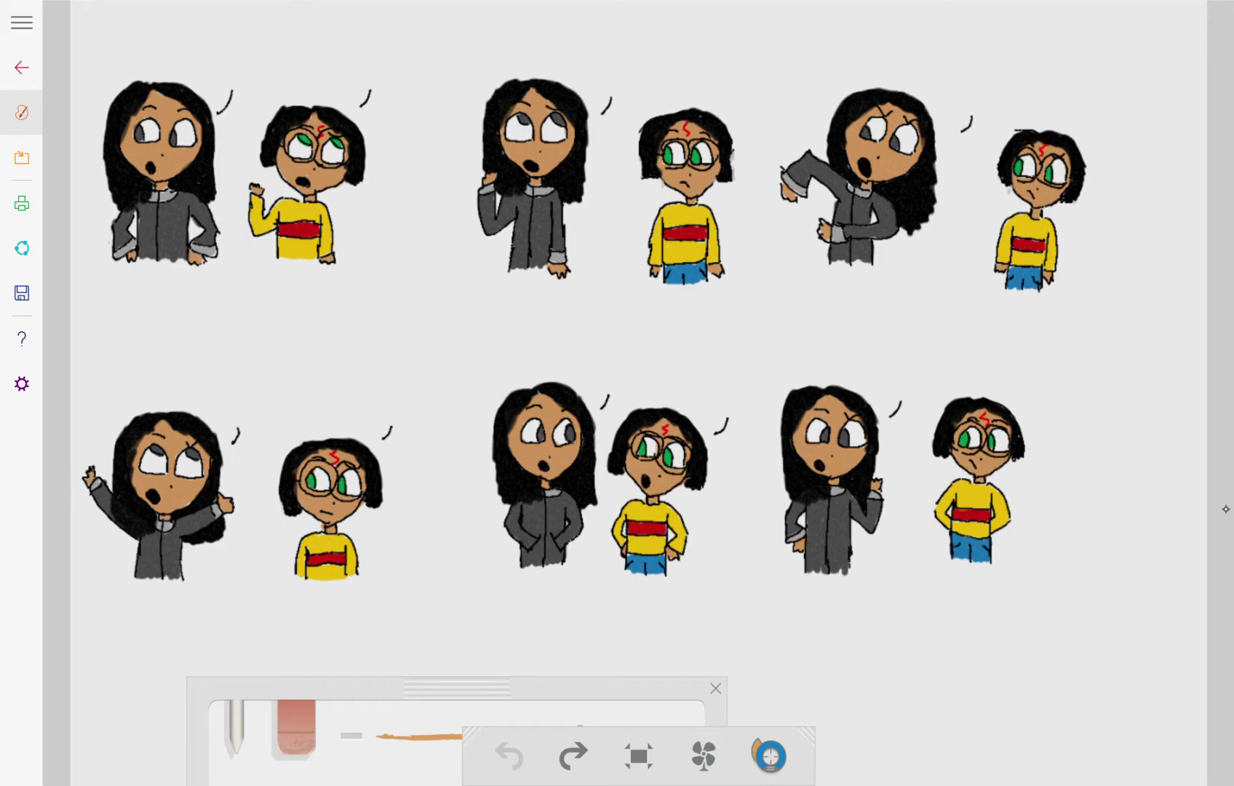
pyautogui.moveTo(1017, 96)
pyautogui.mouseDown()
pyautogui.moveTo(1033, 353)
pyautogui.moveTo(1029, 116)
pyautogui.moveTo(998, 161)
pyautogui.moveTo(1055, 168)
pyautogui.moveTo(1069, 134)
pyautogui.moveTo(1007, 145)
pyautogui.moveTo(989, 196)
pyautogui.moveTo(984, 153)
pyautogui.mouseUp()
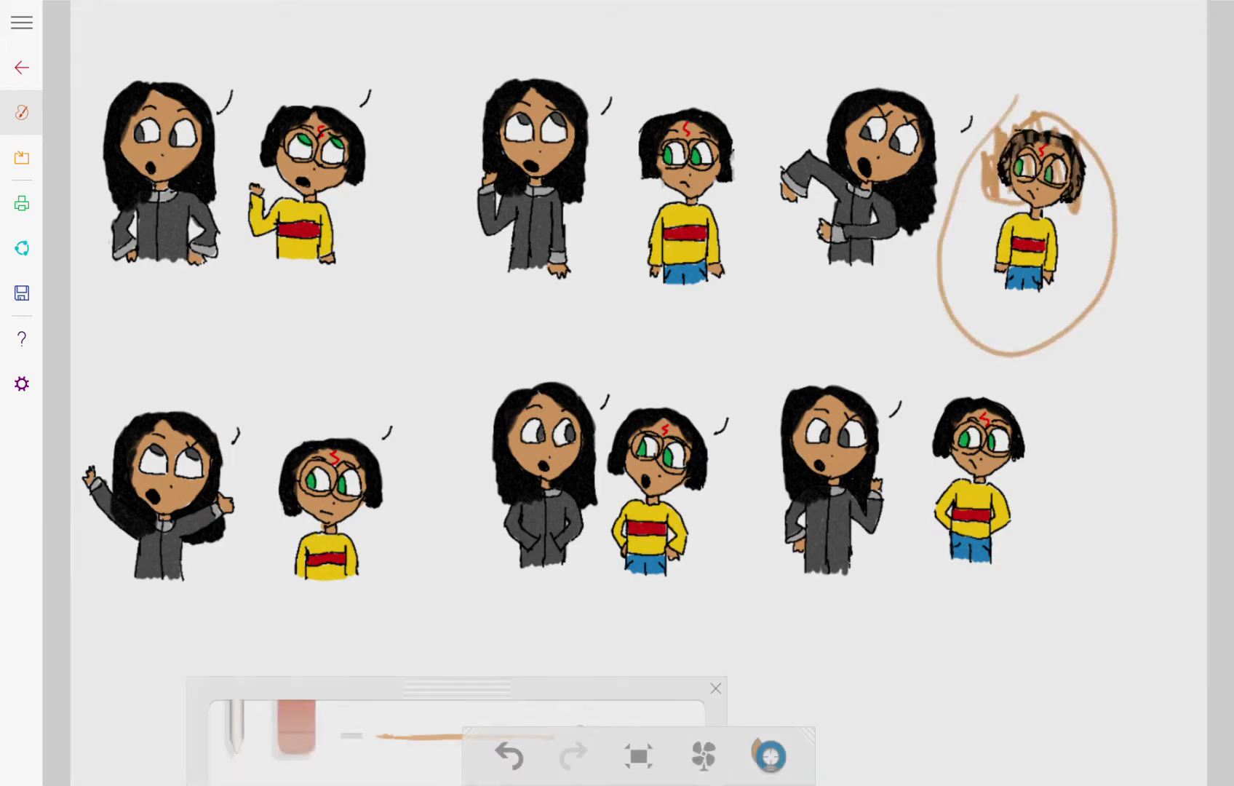
pyautogui.hotkey('ctrl', 'z')
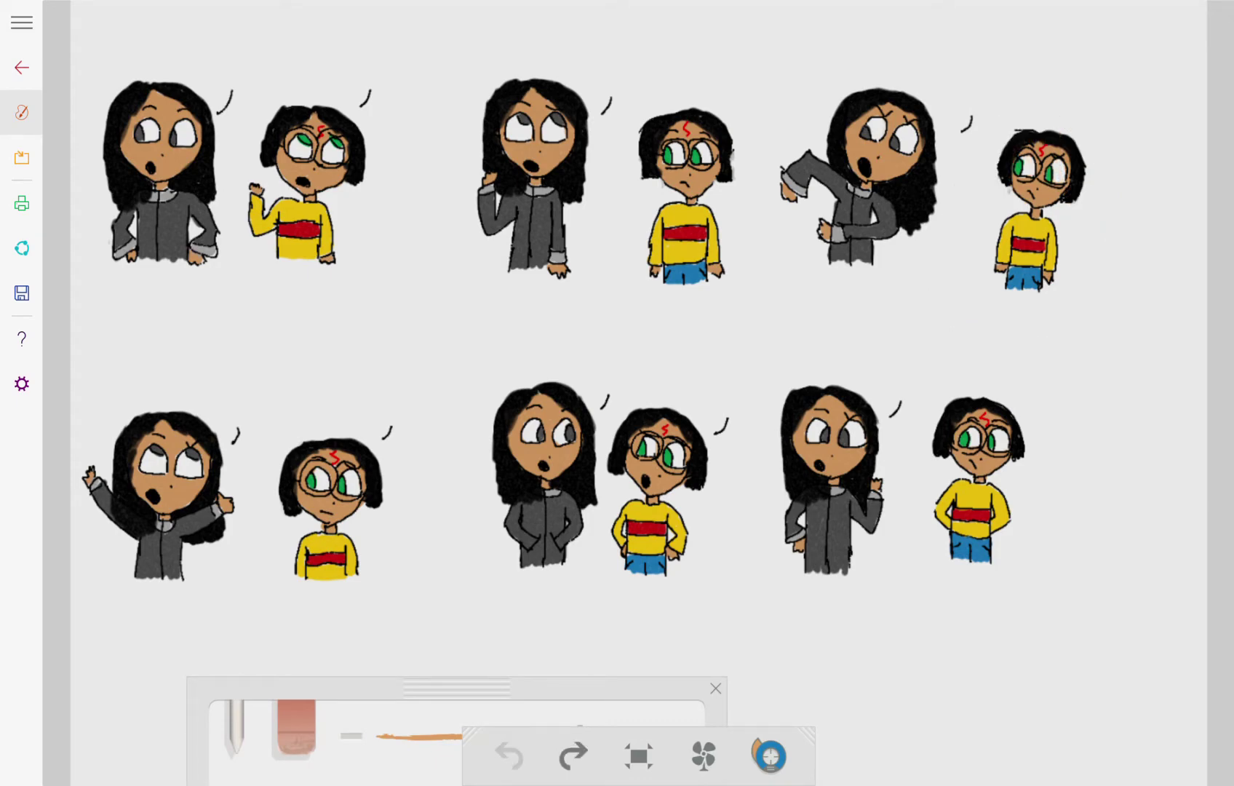
# Reopen the robed character's painting and draw the outline of a second face above the character with the black pen.
pyautogui.click(21, 68)
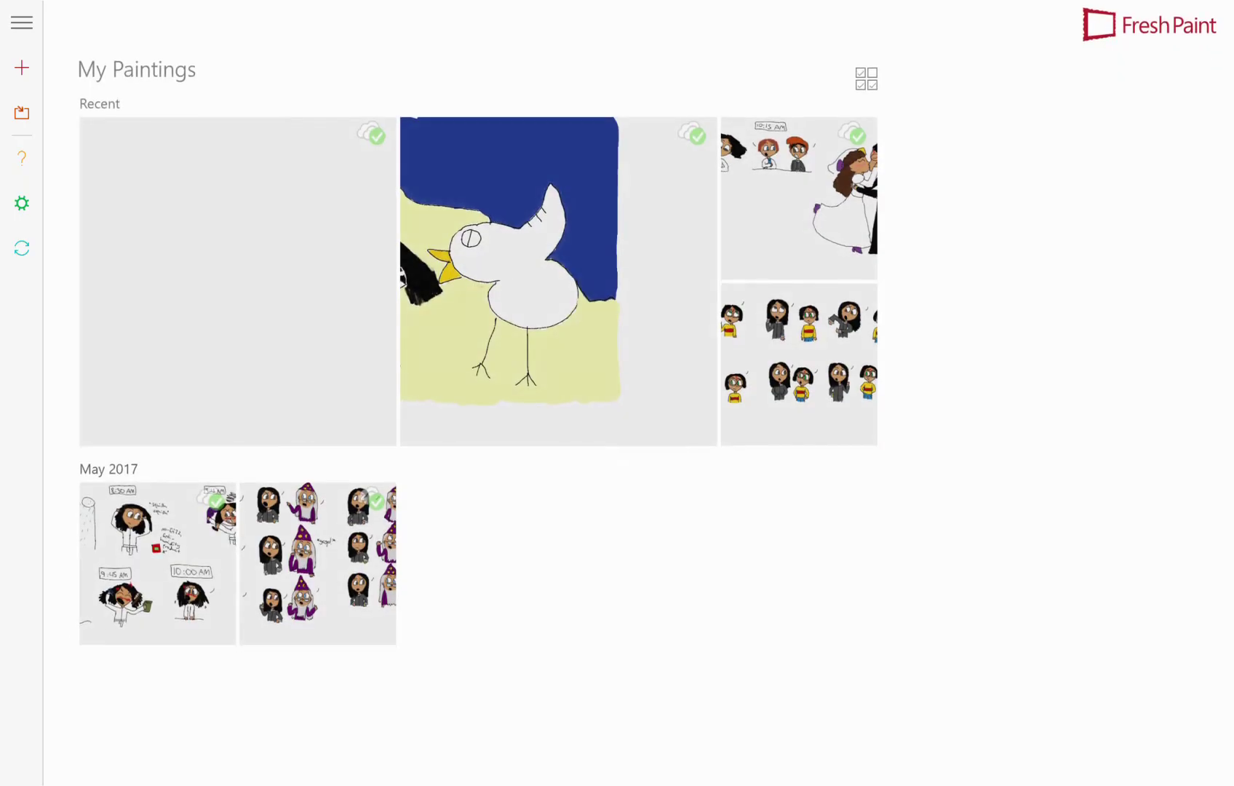
pyautogui.click(238, 282)
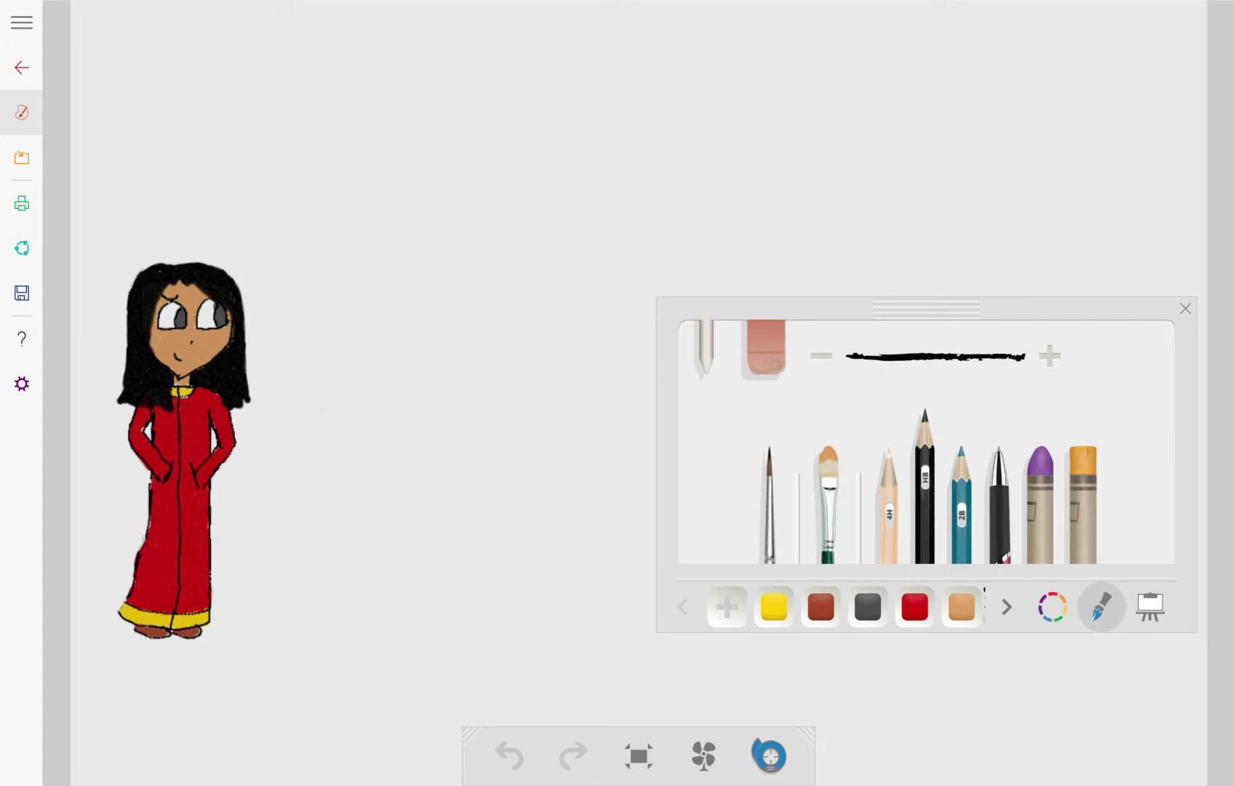
pyautogui.click(999, 495)
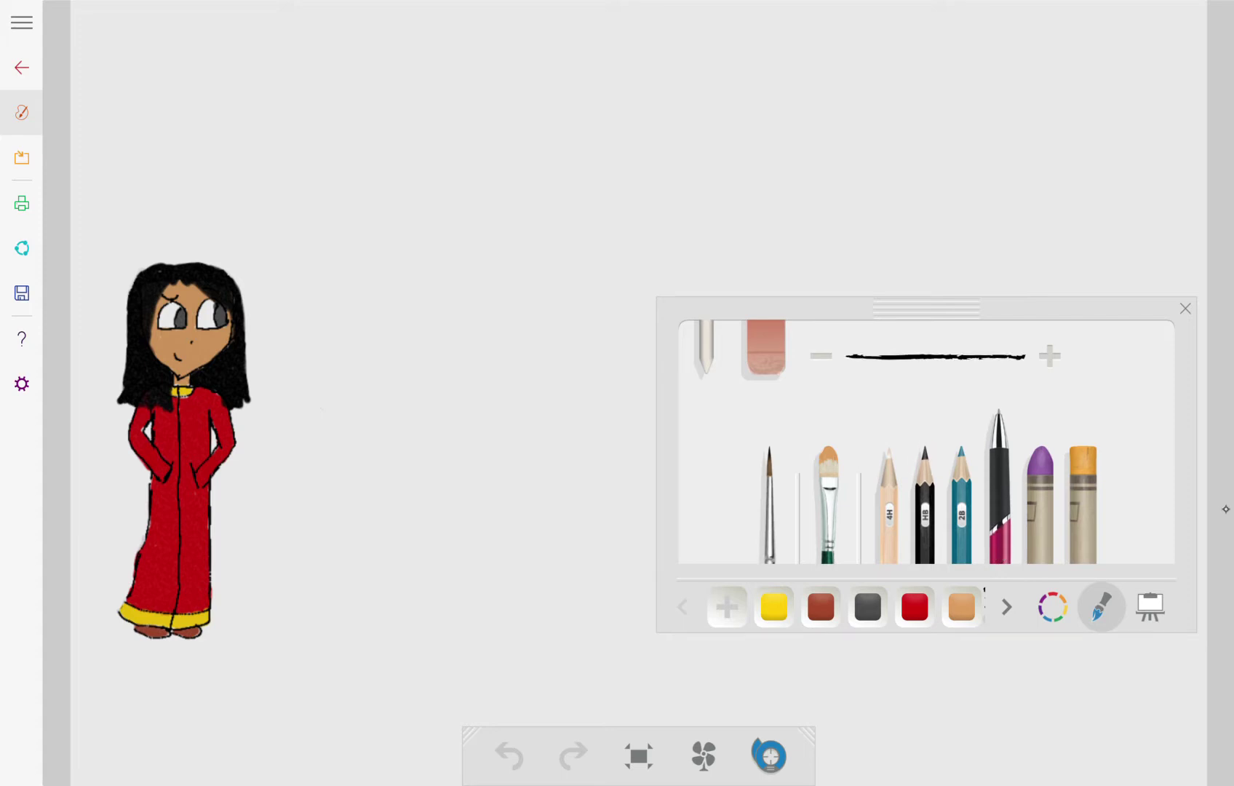
pyautogui.moveTo(171, 72); pyautogui.dragTo(170, 101)
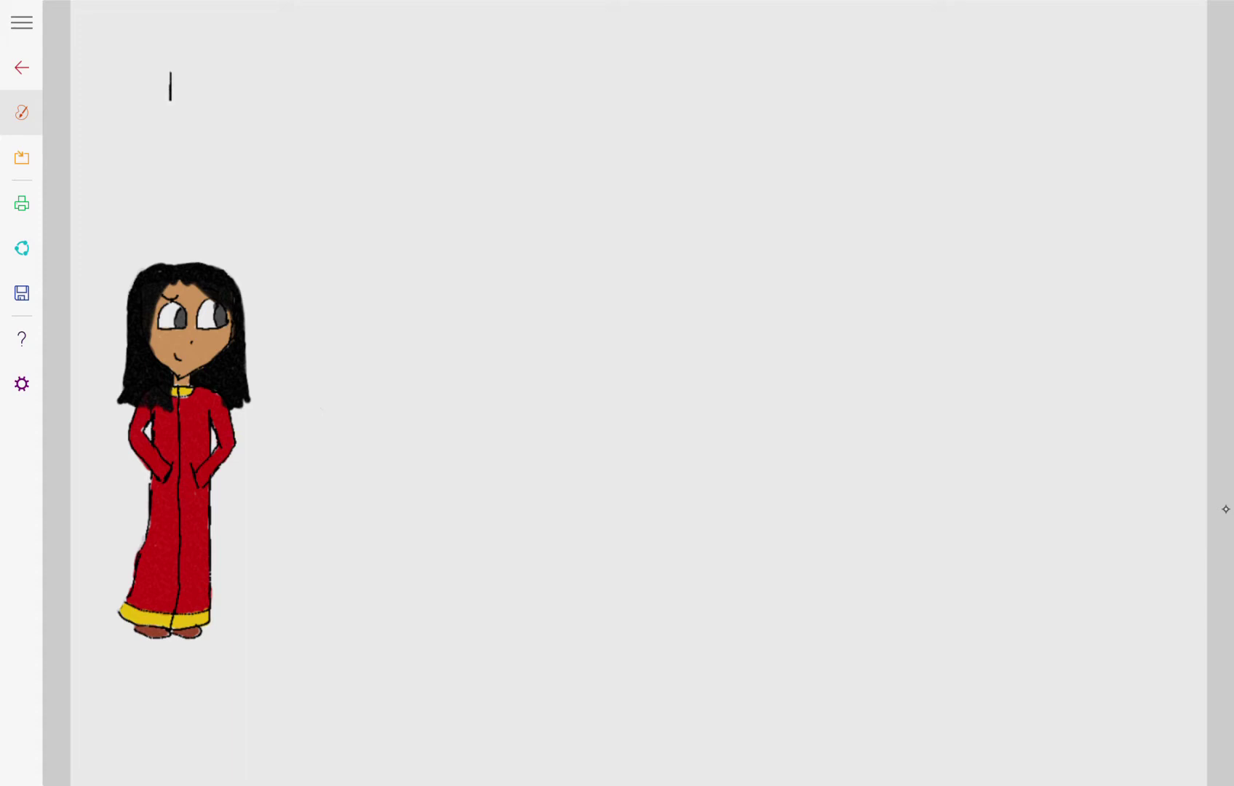
pyautogui.moveTo(258, 78); pyautogui.dragTo(262, 111)
pyautogui.click(509, 756)
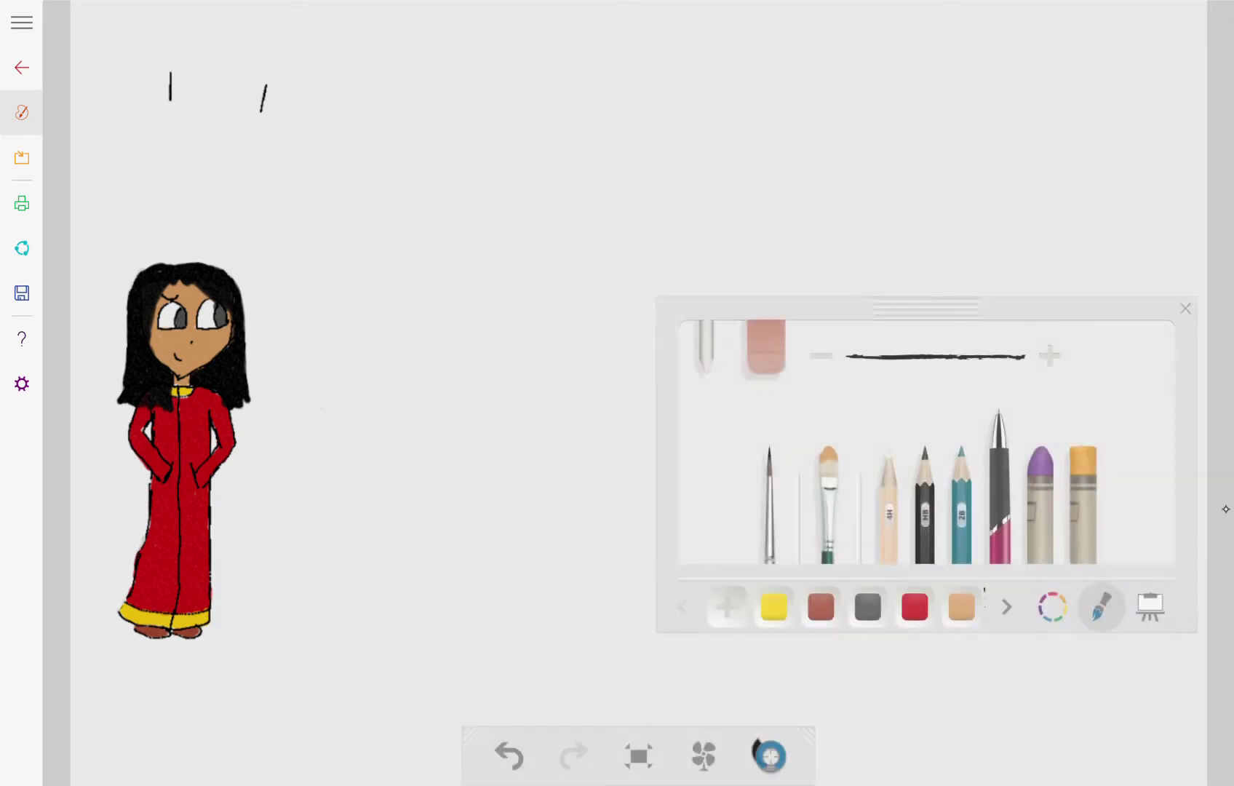
pyautogui.moveTo(170, 102); pyautogui.dragTo(195, 151)
pyautogui.moveTo(262, 111)
pyautogui.mouseDown()
pyautogui.moveTo(239, 141)
pyautogui.moveTo(195, 152)
pyautogui.mouseUp()
# Draw the second character's eyes, eyebrows, nose and frown, plus the neck and shoulders.
pyautogui.moveTo(172, 69)
pyautogui.mouseDown()
pyautogui.moveTo(253, 102)
pyautogui.moveTo(238, 87)
pyautogui.moveTo(222, 111)
pyautogui.moveTo(247, 117)
pyautogui.moveTo(232, 113)
pyautogui.moveTo(246, 80)
pyautogui.moveTo(215, 85)
pyautogui.mouseUp()
pyautogui.moveTo(195, 134)
pyautogui.mouseDown()
pyautogui.moveTo(209, 143)
pyautogui.moveTo(196, 149)
pyautogui.moveTo(218, 207)
pyautogui.moveTo(185, 197)
pyautogui.moveTo(233, 206)
pyautogui.mouseUp()
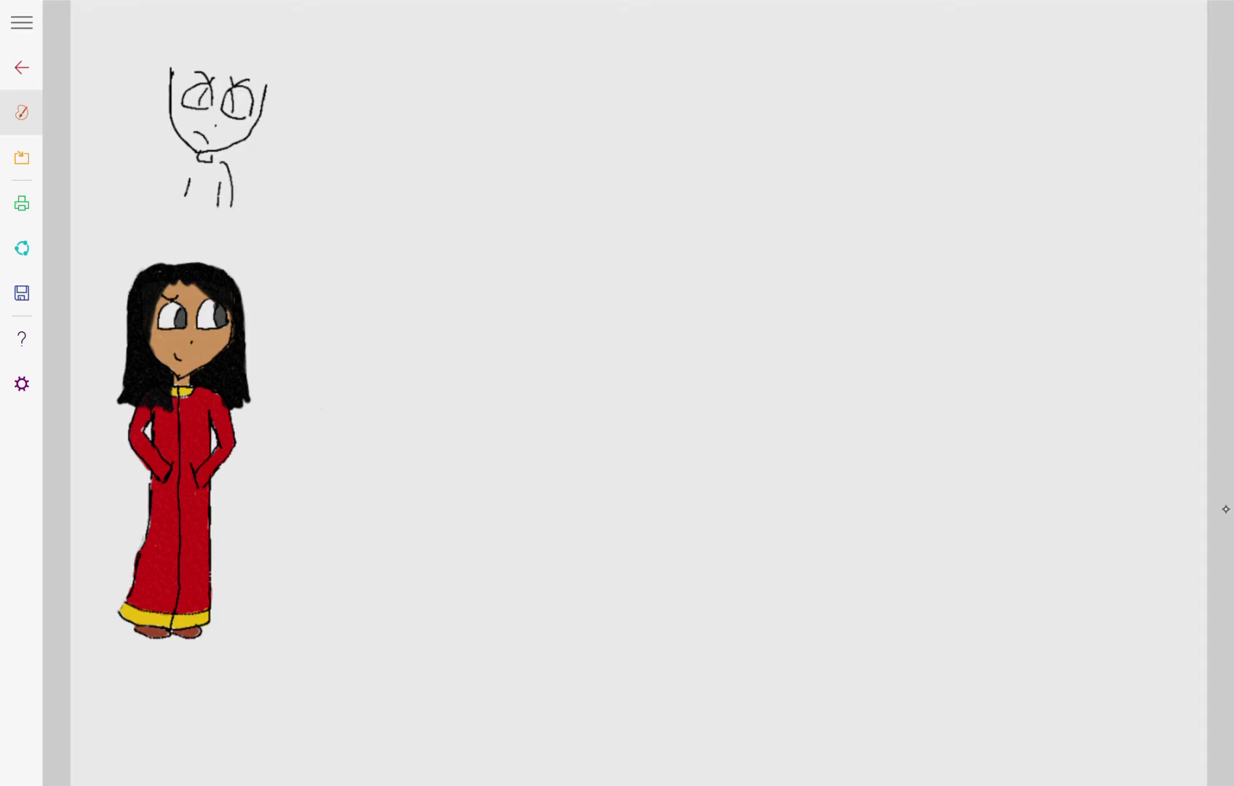
pyautogui.moveTo(189, 159); pyautogui.dragTo(171, 187)
# Draw the second character's ears and the first long hair strands down the right side of the head.
pyautogui.moveTo(168, 100); pyautogui.dragTo(165, 114)
pyautogui.moveTo(258, 121); pyautogui.dragTo(260, 138)
pyautogui.moveTo(224, 54)
pyautogui.mouseDown()
pyautogui.moveTo(251, 61)
pyautogui.moveTo(271, 88)
pyautogui.moveTo(268, 174)
pyautogui.mouseUp()
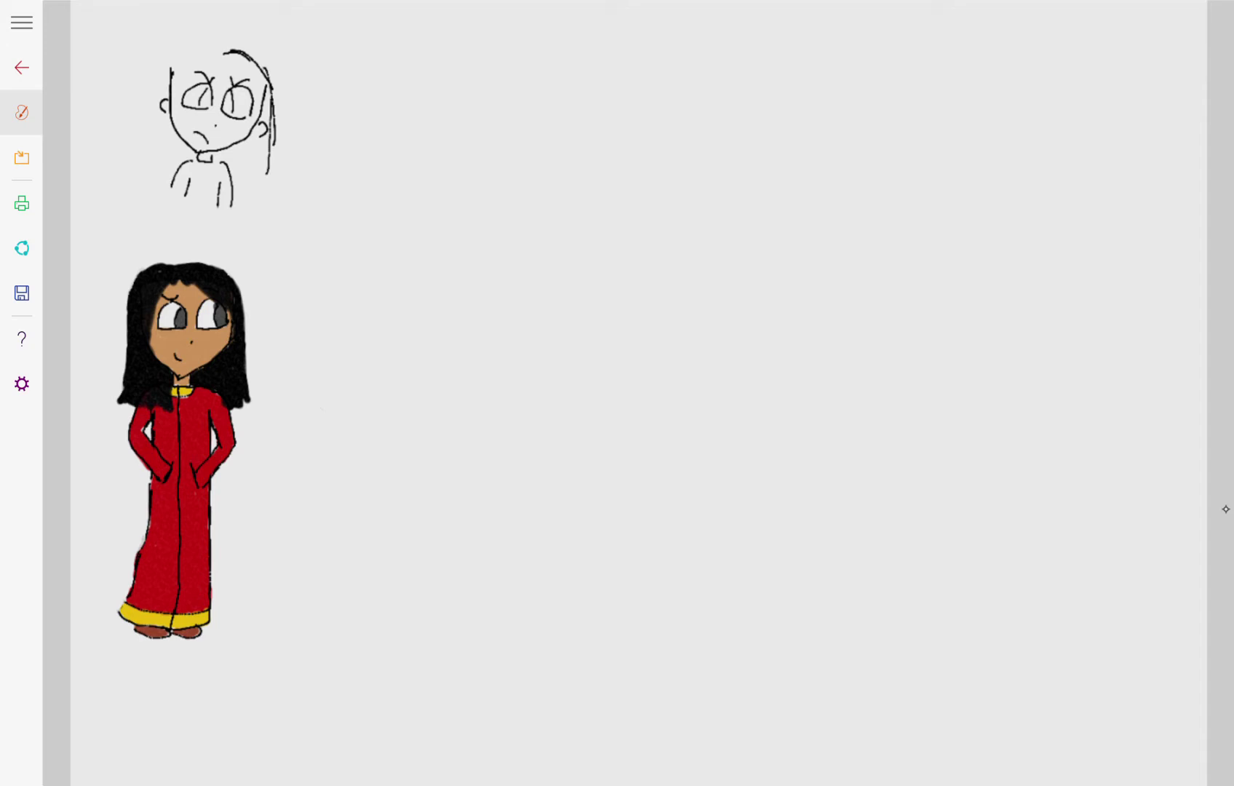
pyautogui.moveTo(269, 98); pyautogui.dragTo(261, 191)
pyautogui.moveTo(262, 123); pyautogui.dragTo(249, 195)
pyautogui.moveTo(256, 134); pyautogui.dragTo(228, 189)
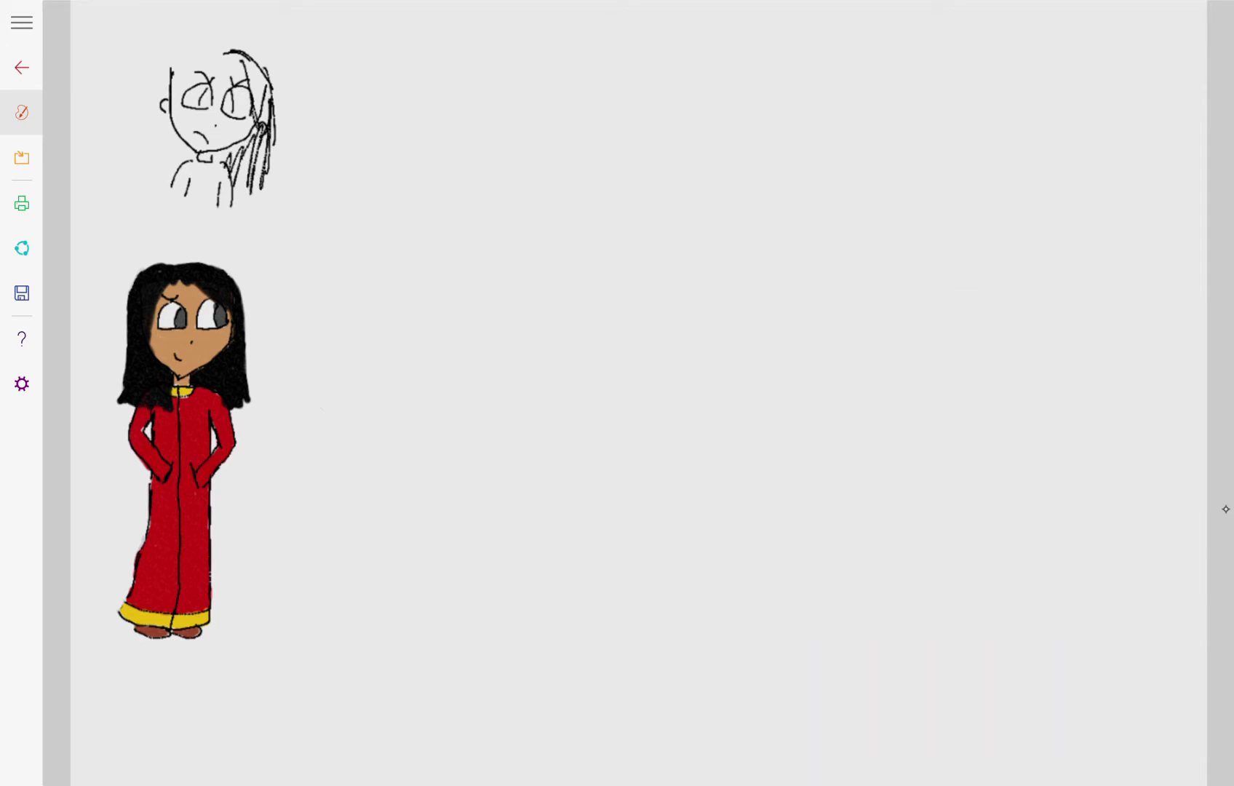
# Thicken the hair on the head's right side and outline the hair over the crown and down the left side.
pyautogui.moveTo(267, 68); pyautogui.dragTo(248, 134)
pyautogui.moveTo(269, 93); pyautogui.dragTo(251, 171)
pyautogui.moveTo(251, 62)
pyautogui.mouseDown()
pyautogui.moveTo(270, 128)
pyautogui.moveTo(267, 170)
pyautogui.mouseUp()
pyautogui.moveTo(259, 142)
pyautogui.mouseDown()
pyautogui.moveTo(255, 183)
pyautogui.moveTo(233, 178)
pyautogui.mouseUp()
pyautogui.moveTo(238, 145); pyautogui.dragTo(225, 179)
pyautogui.moveTo(228, 45)
pyautogui.mouseDown()
pyautogui.moveTo(162, 76)
pyautogui.moveTo(155, 184)
pyautogui.mouseUp()
pyautogui.moveTo(174, 142); pyautogui.dragTo(170, 177)
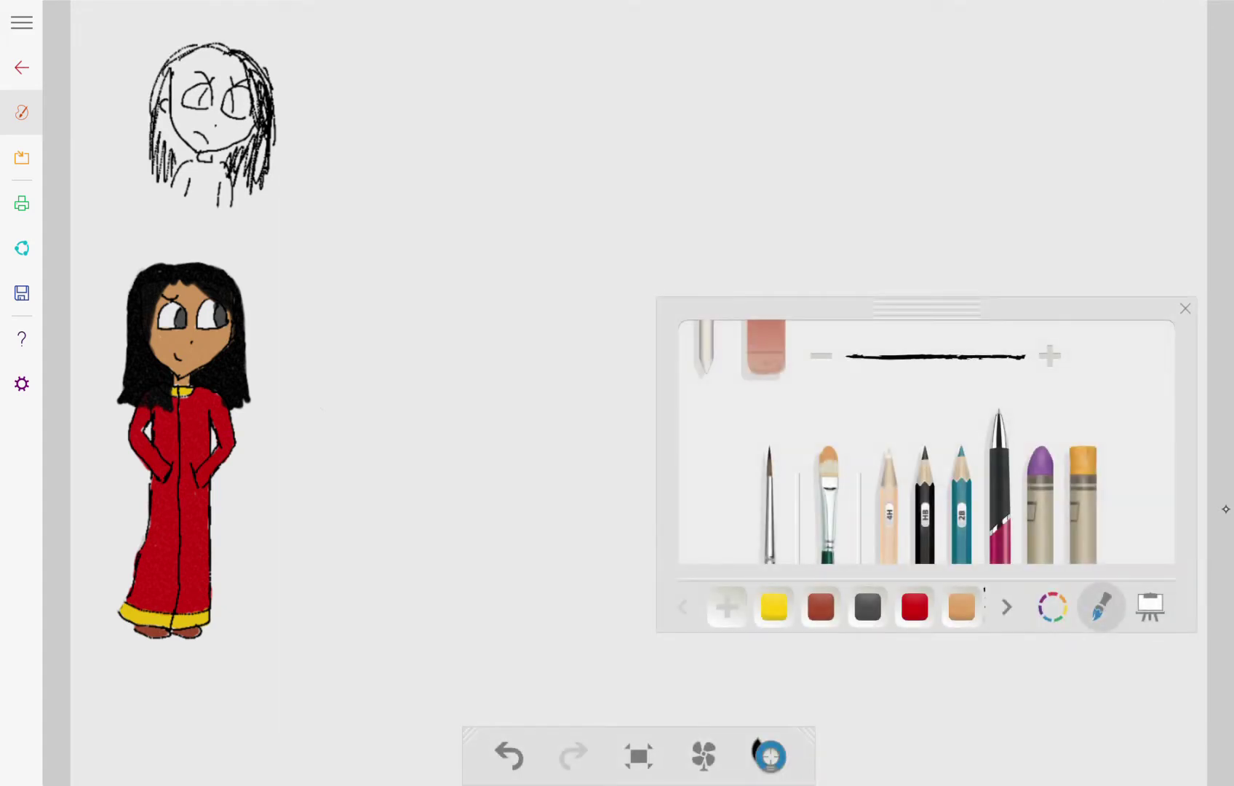
# Fill out the second character's hair with black strands across the crown and down both sides to the shoulders.
pyautogui.moveTo(218, 53); pyautogui.dragTo(186, 81)
pyautogui.moveTo(207, 53)
pyautogui.mouseDown()
pyautogui.moveTo(179, 87)
pyautogui.moveTo(173, 71)
pyautogui.mouseUp()
pyautogui.moveTo(187, 52); pyautogui.dragTo(163, 98)
pyautogui.moveTo(176, 70); pyautogui.dragTo(160, 144)
pyautogui.moveTo(167, 105); pyautogui.dragTo(161, 161)
pyautogui.moveTo(169, 120); pyautogui.dragTo(164, 159)
pyautogui.moveTo(177, 128); pyautogui.dragTo(172, 160)
pyautogui.moveTo(186, 137)
pyautogui.mouseDown()
pyautogui.moveTo(174, 156)
pyautogui.moveTo(244, 204)
pyautogui.mouseUp()
pyautogui.moveTo(238, 151)
pyautogui.mouseDown()
pyautogui.moveTo(223, 194)
pyautogui.moveTo(209, 181)
pyautogui.moveTo(240, 190)
pyautogui.mouseUp()
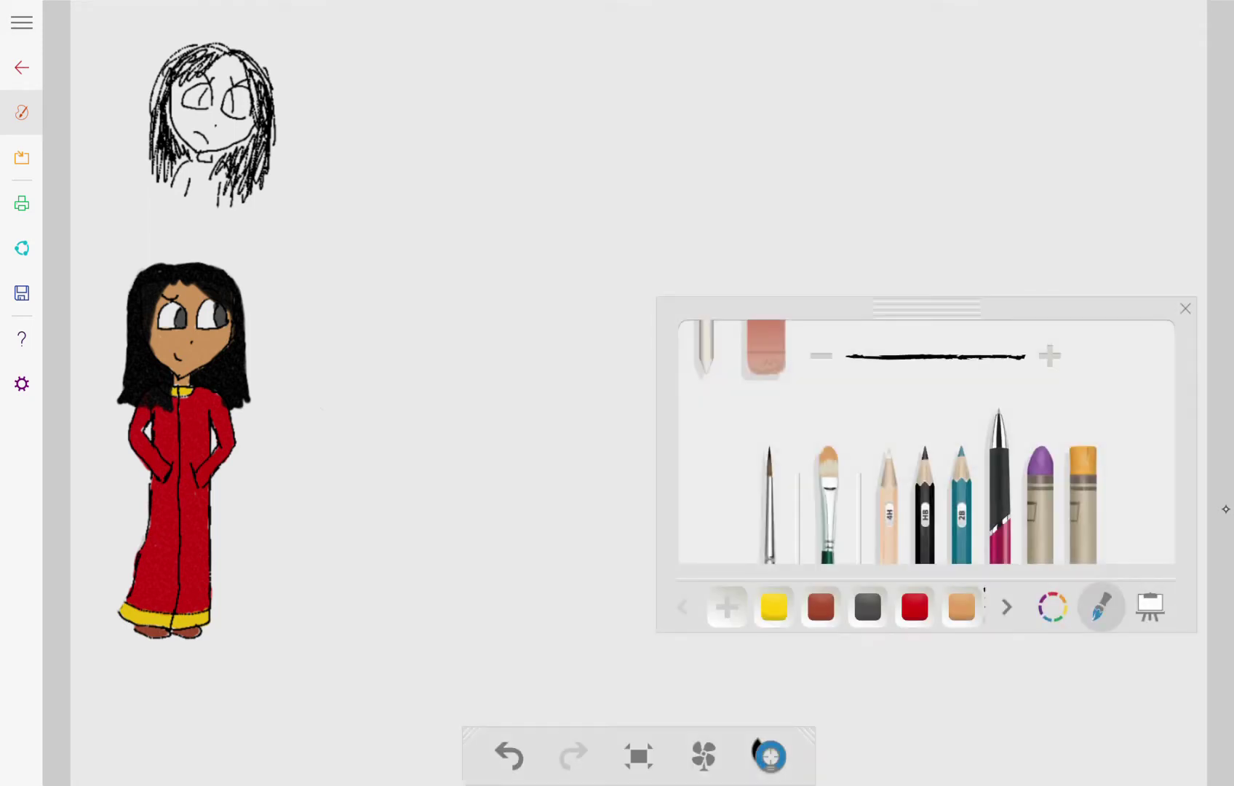
pyautogui.moveTo(273, 113); pyautogui.dragTo(256, 182)
pyautogui.moveTo(175, 75); pyautogui.dragTo(169, 130)
# Colour the second character's irises dark grey.
pyautogui.click(1051, 606)
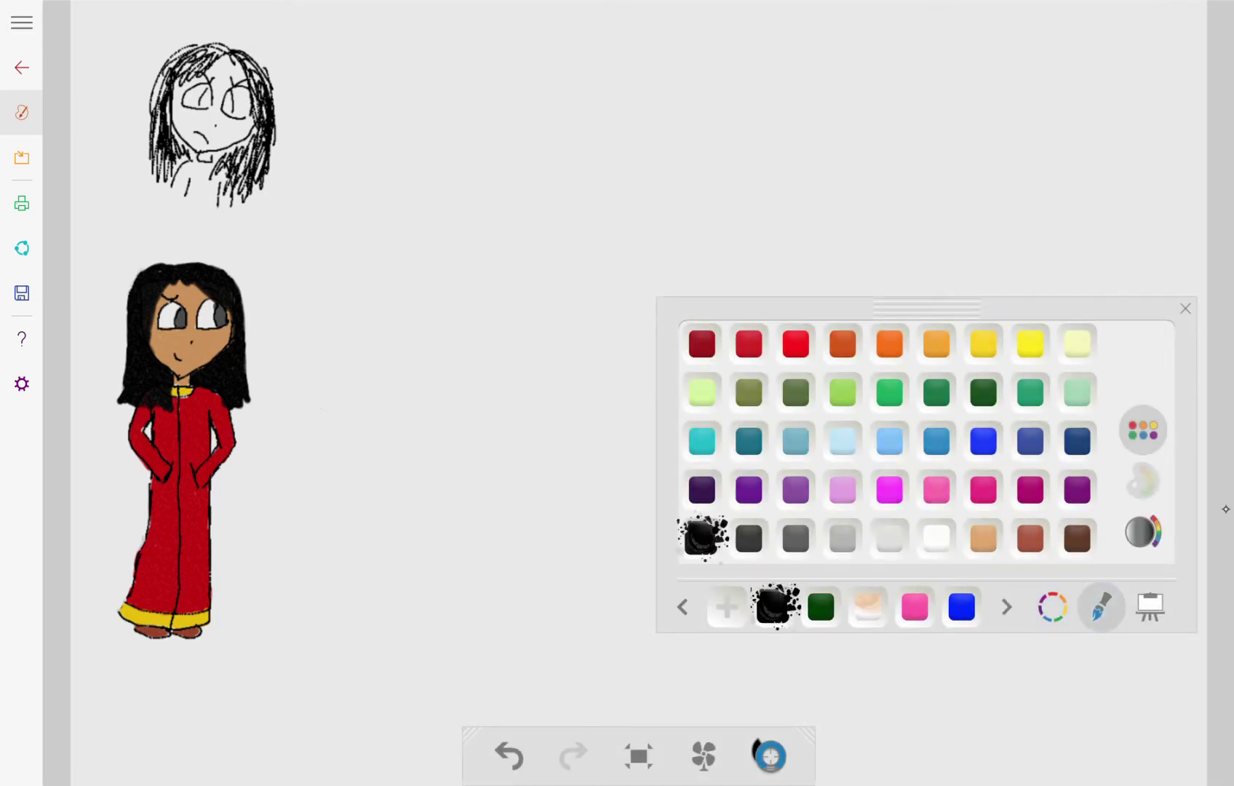
pyautogui.click(1100, 606)
pyautogui.click(1052, 605)
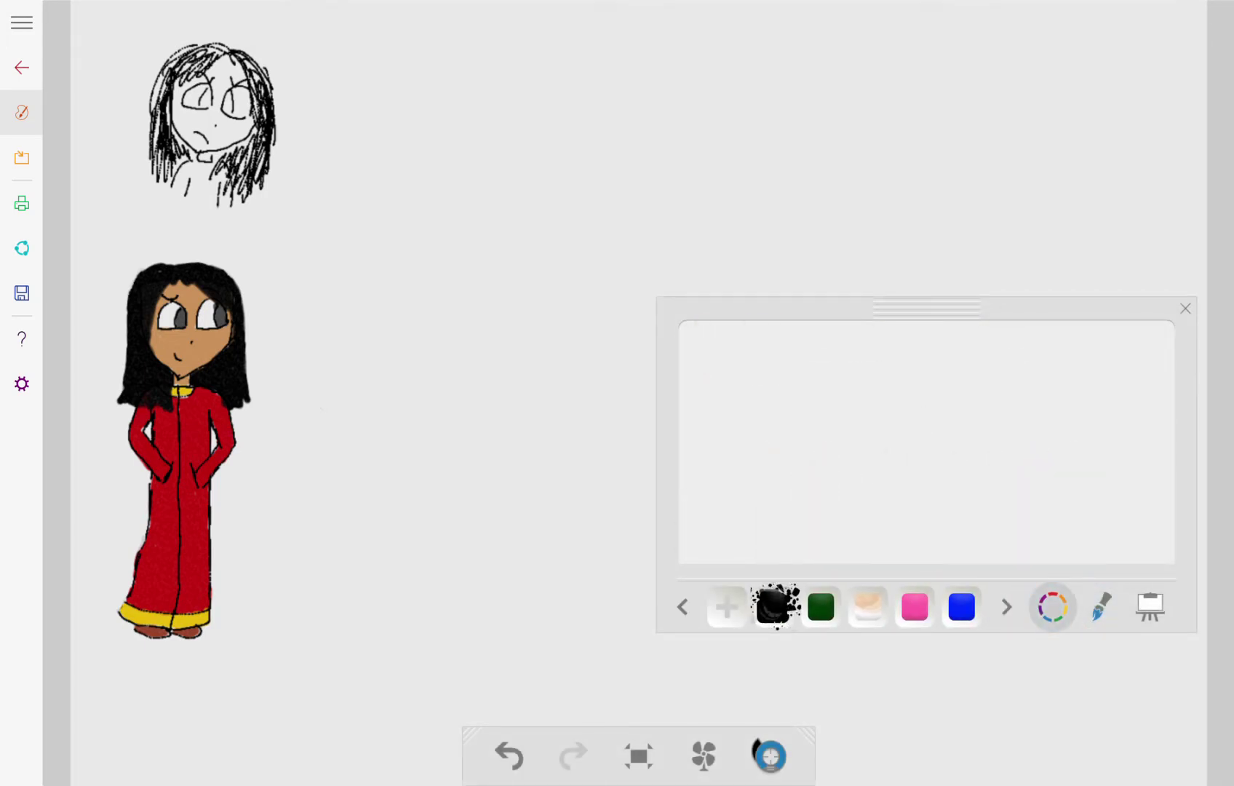
pyautogui.click(795, 538)
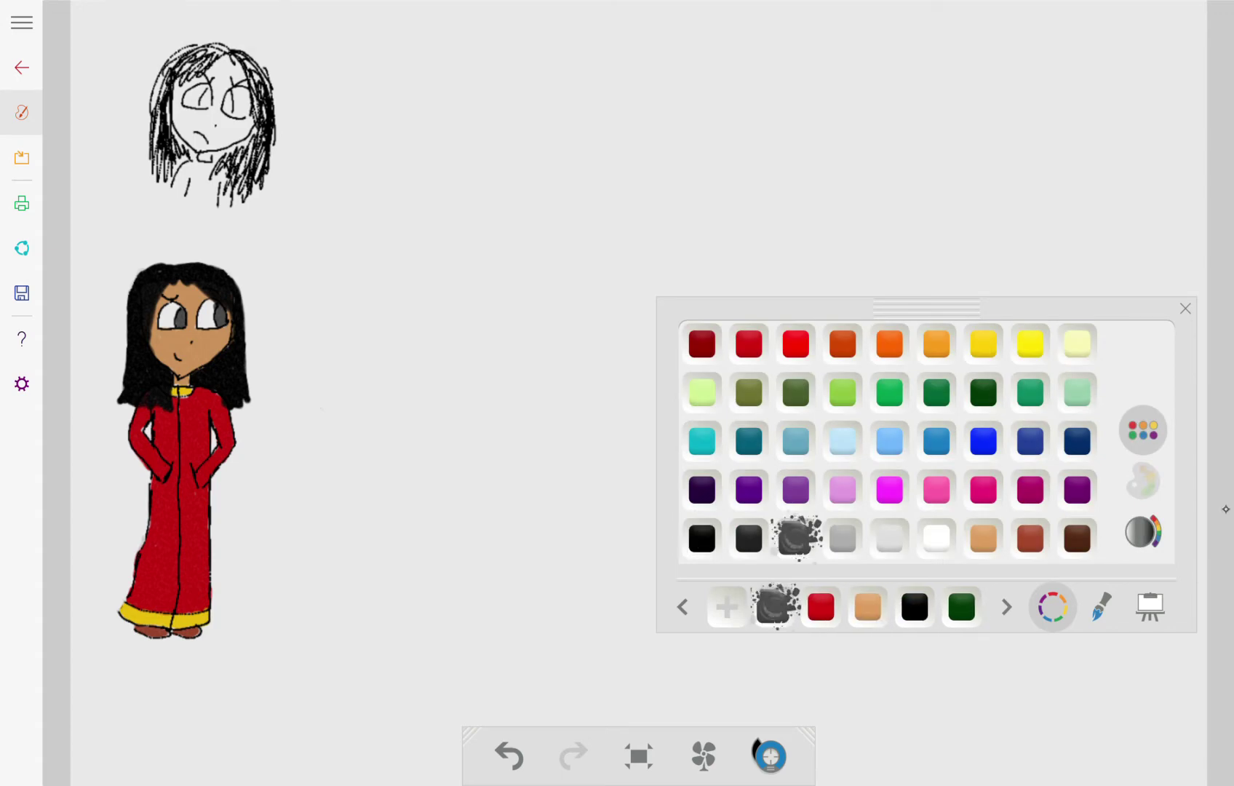
pyautogui.moveTo(207, 91)
pyautogui.mouseDown()
pyautogui.moveTo(203, 107)
pyautogui.moveTo(209, 93)
pyautogui.moveTo(229, 111)
pyautogui.mouseUp()
# Colour the second character's face and neck tan.
pyautogui.click(1226, 509)
pyautogui.click(983, 538)
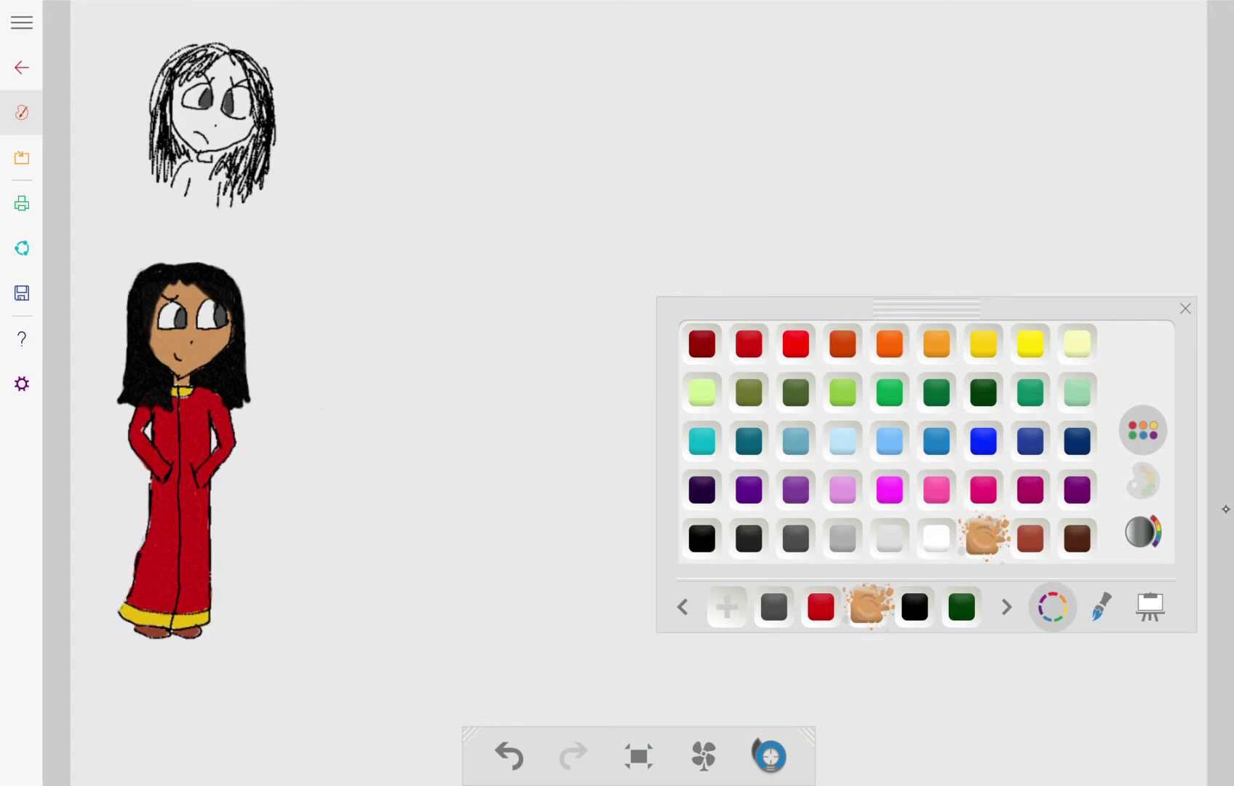
pyautogui.moveTo(188, 139)
pyautogui.mouseDown()
pyautogui.moveTo(174, 93)
pyautogui.moveTo(228, 57)
pyautogui.moveTo(243, 74)
pyautogui.moveTo(218, 86)
pyautogui.moveTo(212, 124)
pyautogui.moveTo(216, 110)
pyautogui.moveTo(249, 124)
pyautogui.moveTo(212, 146)
pyautogui.moveTo(209, 125)
pyautogui.moveTo(185, 114)
pyautogui.moveTo(203, 159)
pyautogui.mouseUp()
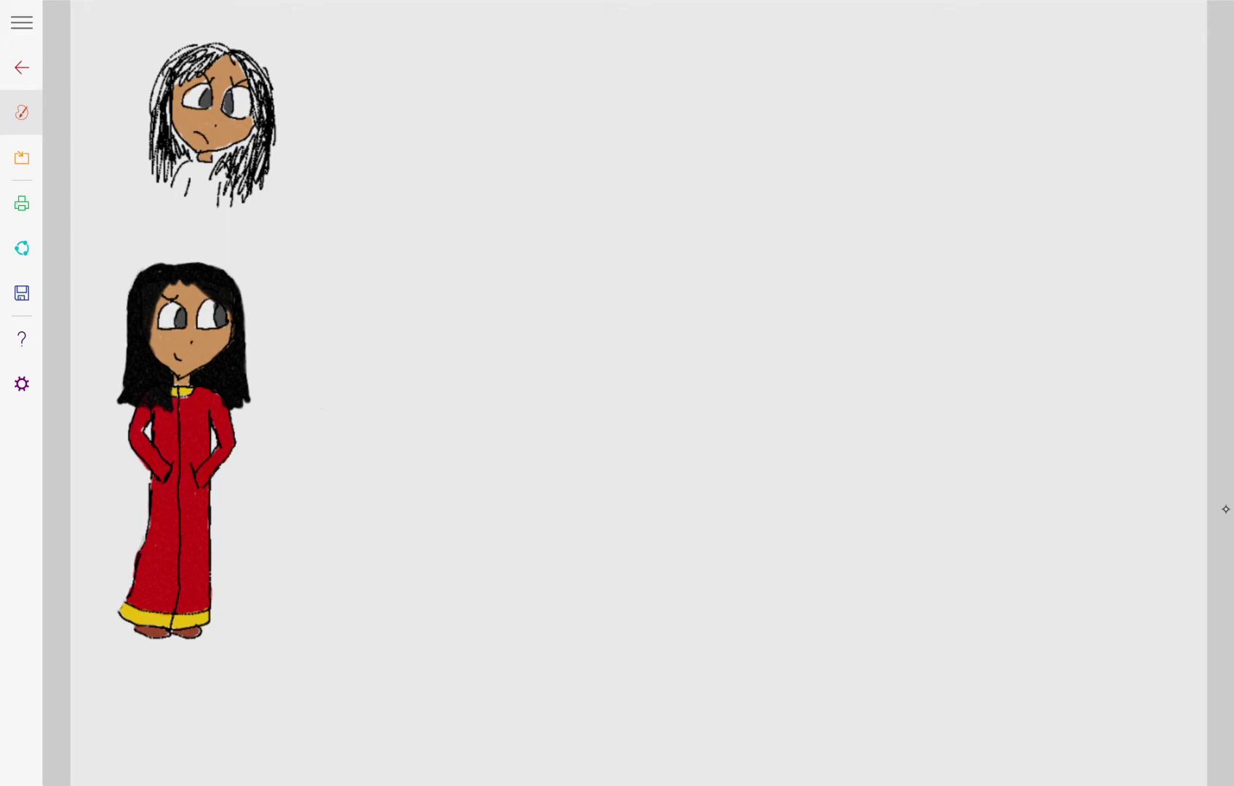
# Touch up the second character's right iris with dark grey.
pyautogui.click(1224, 509)
pyautogui.click(1225, 509)
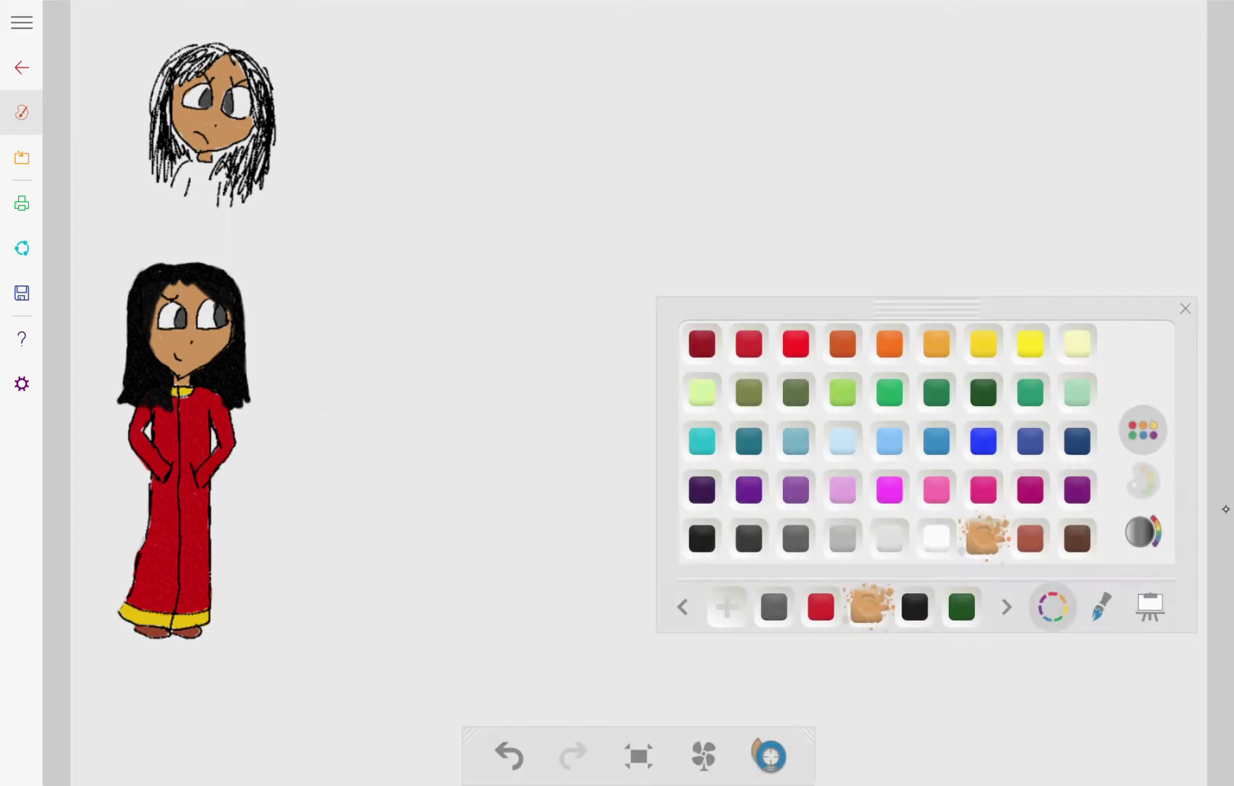
pyautogui.click(701, 537)
pyautogui.click(796, 537)
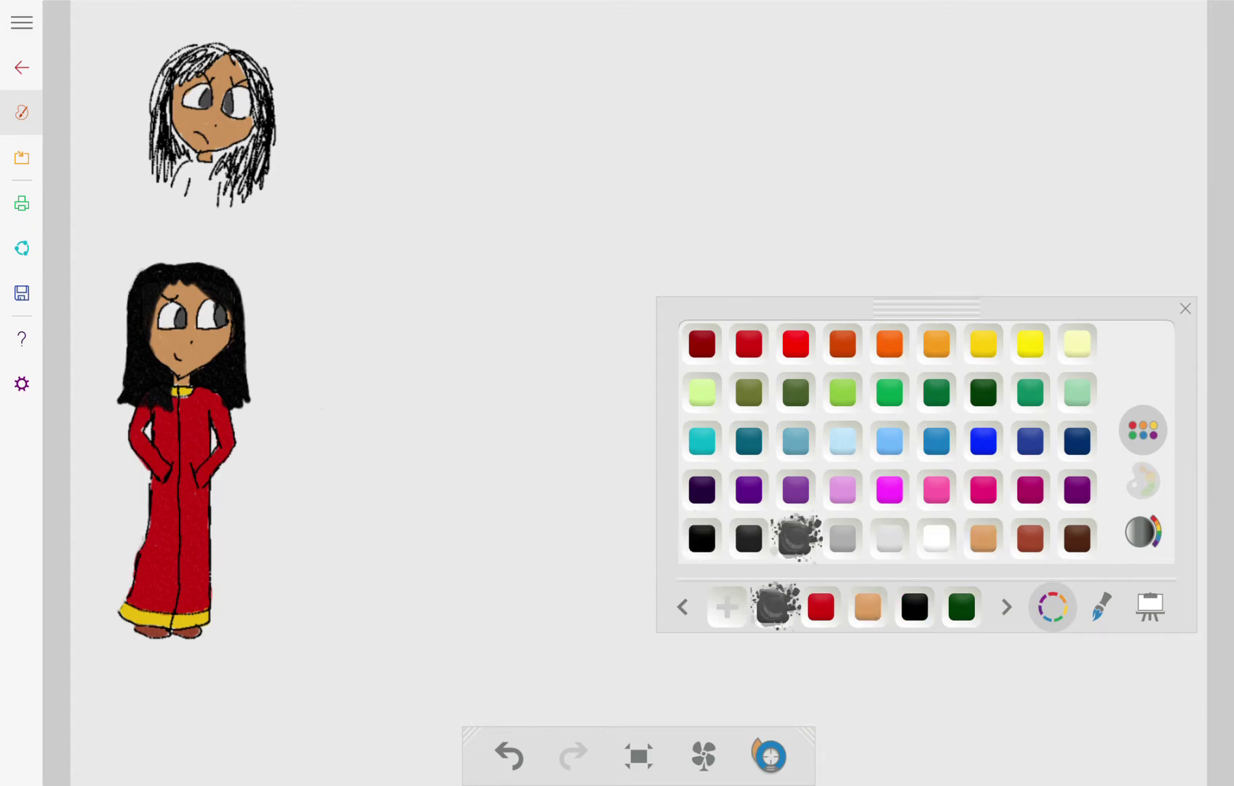
pyautogui.moveTo(224, 102); pyautogui.dragTo(222, 111)
# Recolour the second character's face and neck with the pale mixed skin tone.
pyautogui.click(1007, 606)
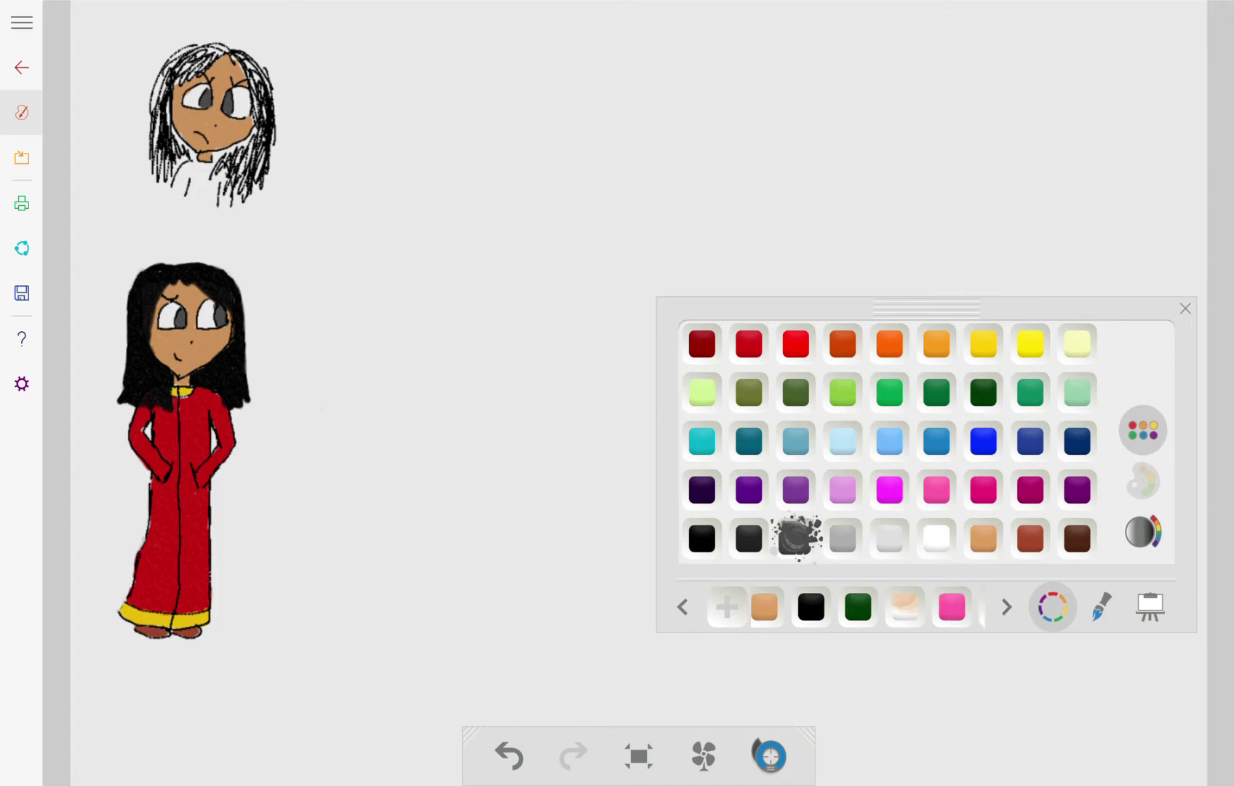
pyautogui.click(820, 607)
pyautogui.moveTo(185, 115)
pyautogui.mouseDown()
pyautogui.moveTo(189, 135)
pyautogui.moveTo(175, 90)
pyautogui.moveTo(199, 115)
pyautogui.moveTo(208, 161)
pyautogui.moveTo(246, 132)
pyautogui.moveTo(198, 128)
pyautogui.moveTo(198, 85)
pyautogui.moveTo(221, 66)
pyautogui.moveTo(237, 73)
pyautogui.moveTo(214, 93)
pyautogui.moveTo(247, 121)
pyautogui.mouseUp()
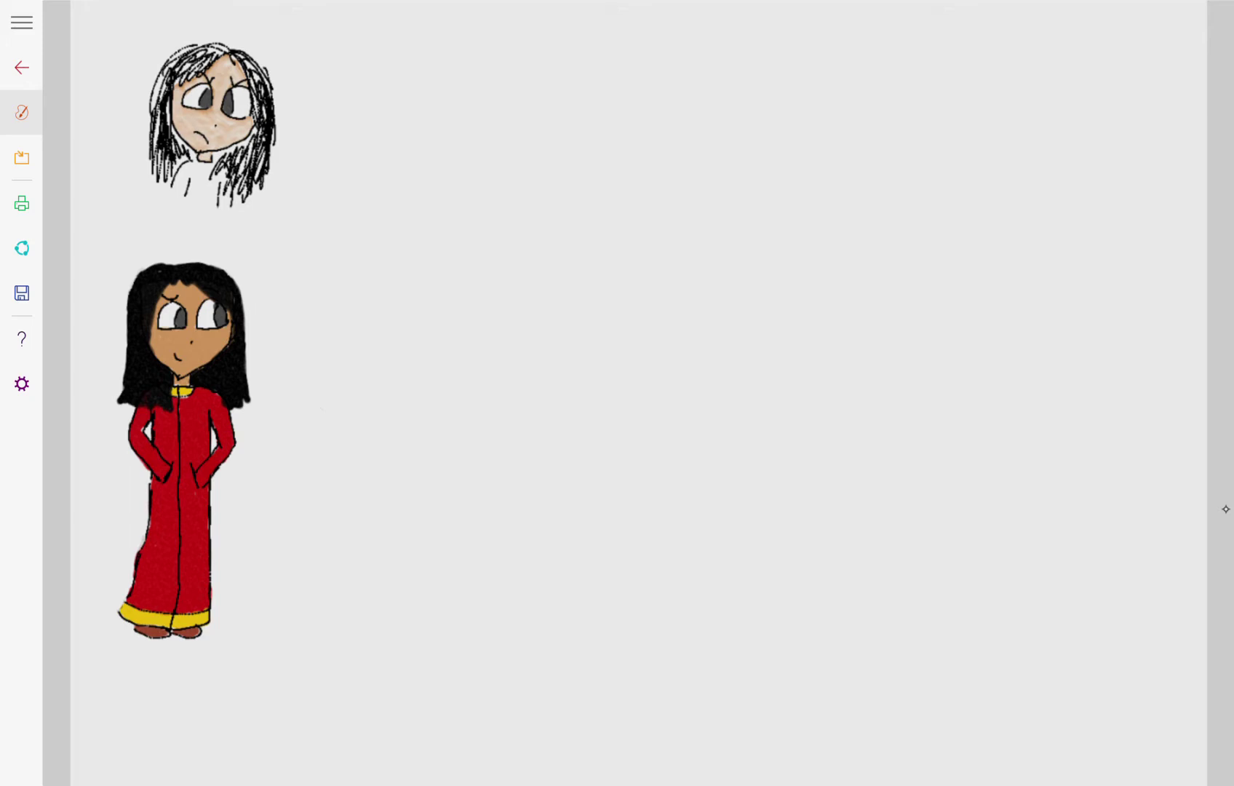
pyautogui.moveTo(215, 62); pyautogui.dragTo(211, 73)
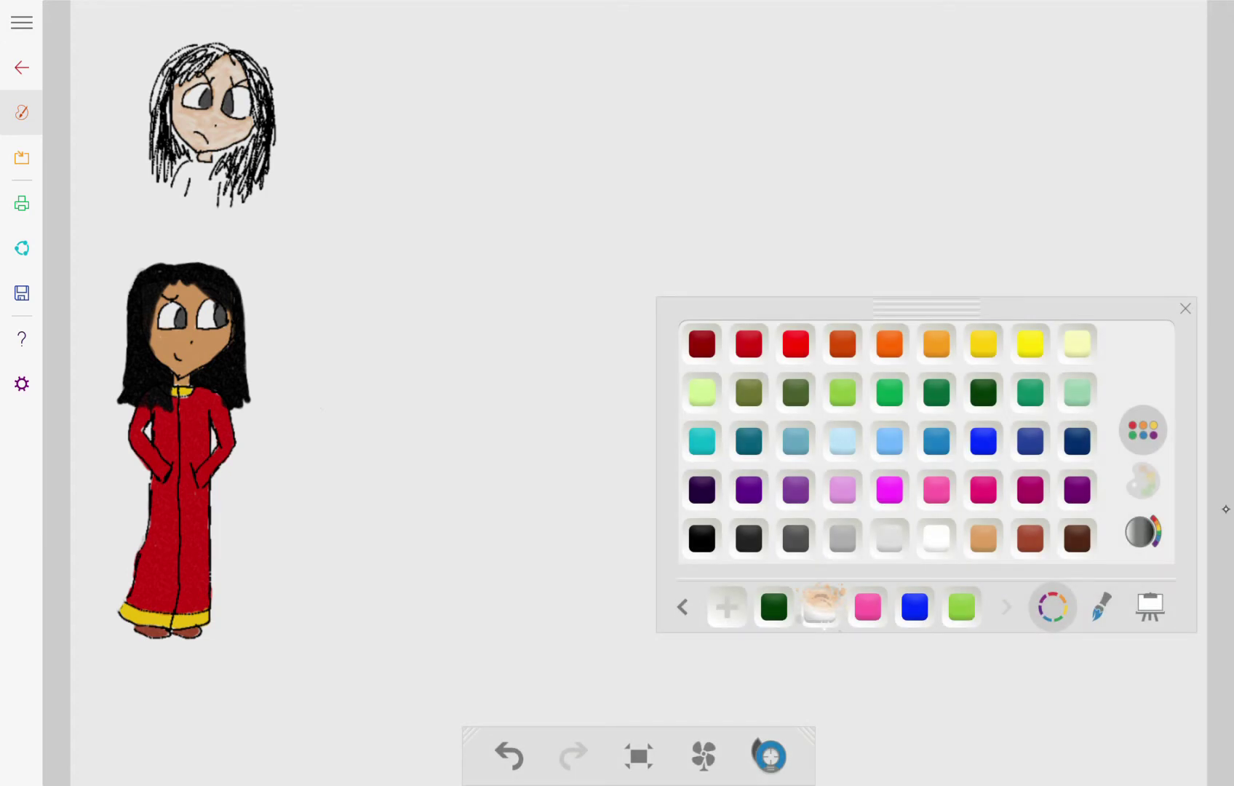
# Add more hair strands and a collar with horizontal shirt stripes to the second character using the black pen.
pyautogui.click(1101, 606)
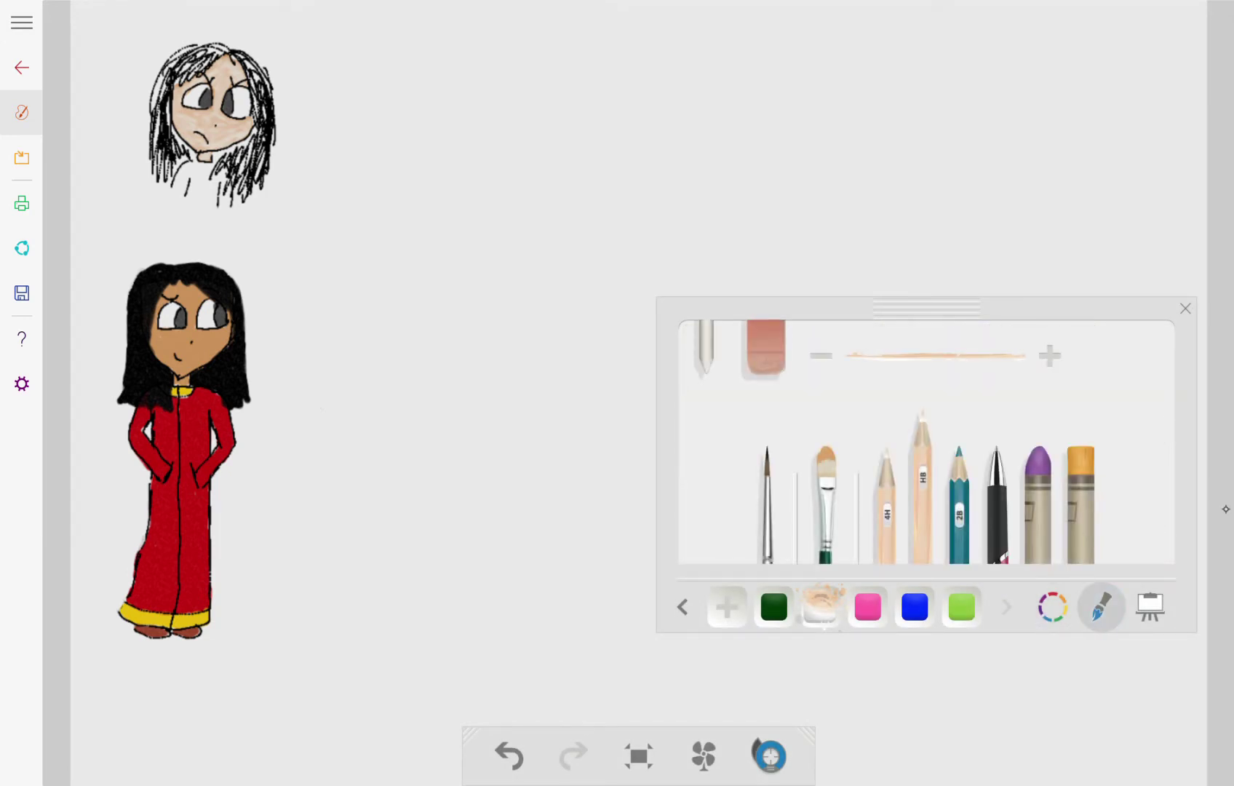
pyautogui.click(681, 606)
pyautogui.click(775, 606)
pyautogui.click(997, 509)
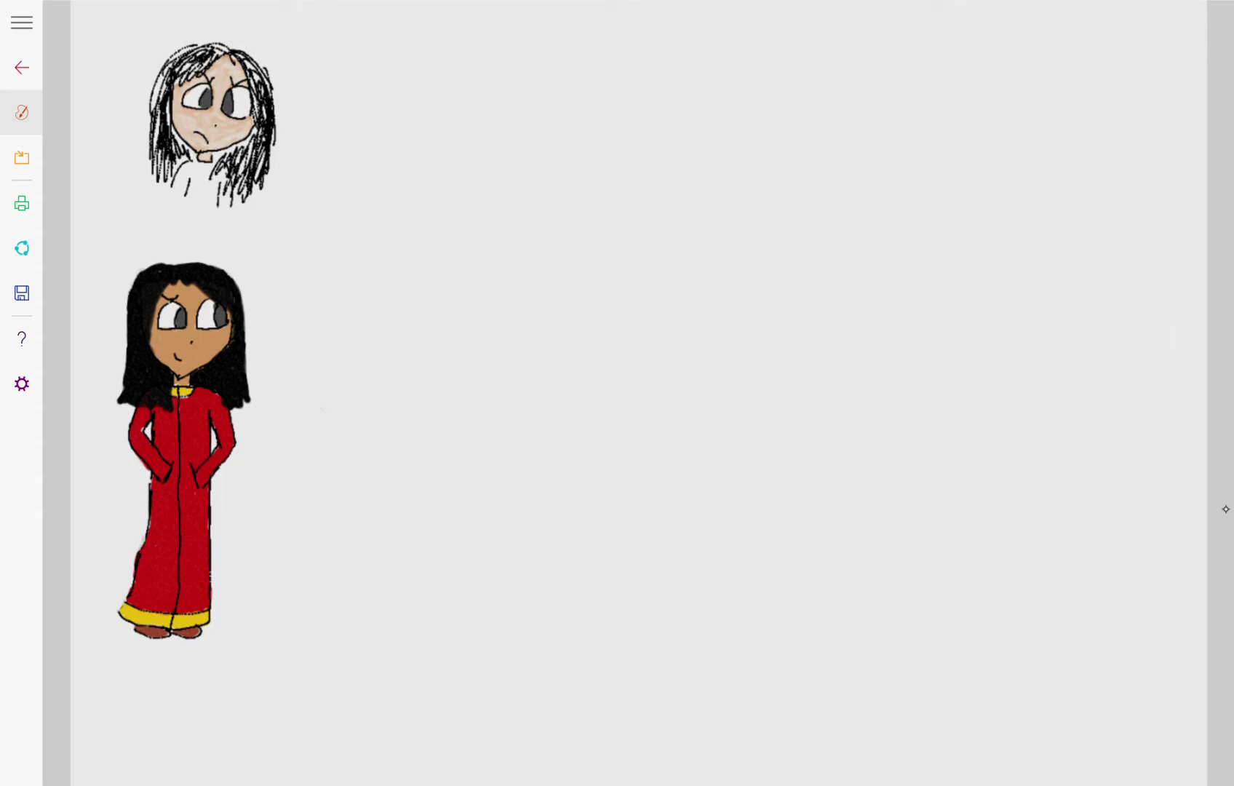
pyautogui.moveTo(171, 67); pyautogui.dragTo(155, 164)
pyautogui.moveTo(248, 137); pyautogui.dragTo(226, 156)
pyautogui.moveTo(228, 149); pyautogui.dragTo(213, 177)
pyautogui.moveTo(235, 174); pyautogui.dragTo(227, 189)
pyautogui.moveTo(164, 170); pyautogui.dragTo(216, 197)
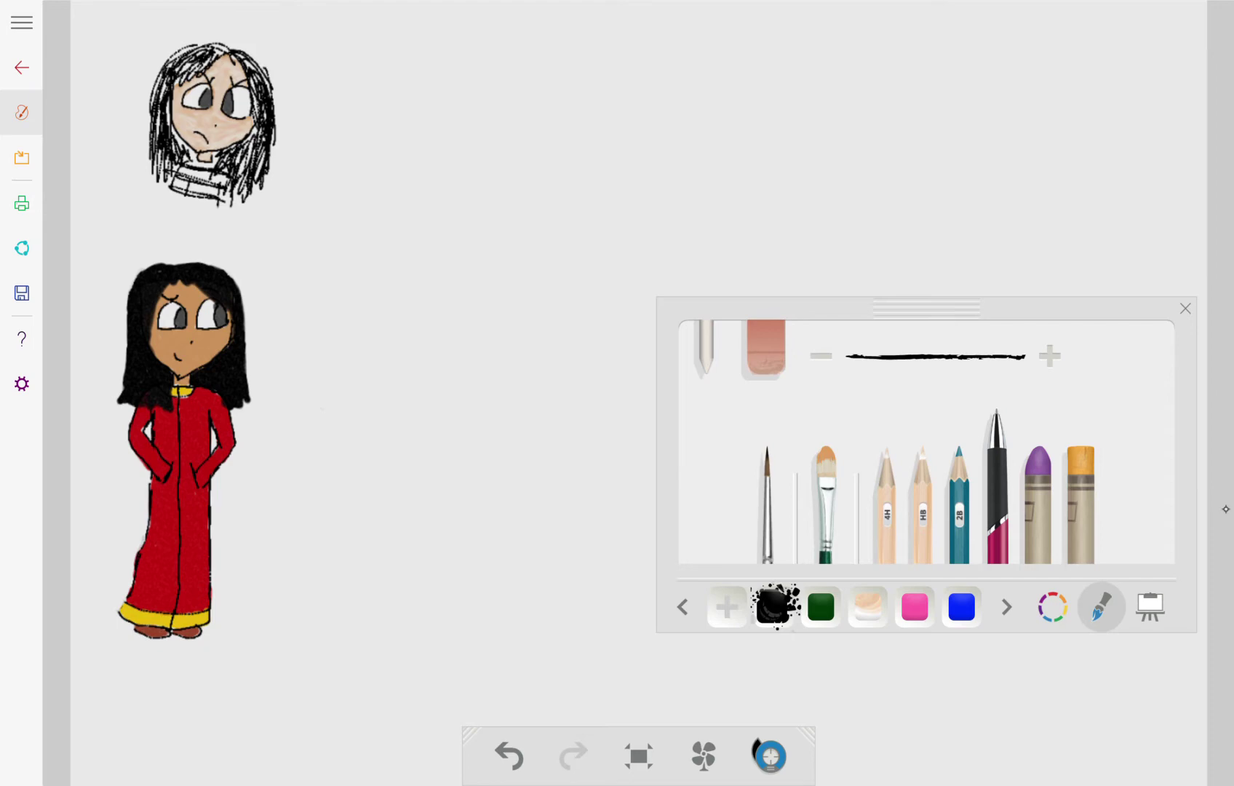
# Write the word "contrast" beside the two characters in black pen.
pyautogui.moveTo(304, 168); pyautogui.dragTo(292, 186)
pyautogui.moveTo(303, 175); pyautogui.dragTo(336, 193)
pyautogui.moveTo(328, 181); pyautogui.dragTo(344, 182)
pyautogui.moveTo(347, 187); pyautogui.dragTo(381, 212)
pyautogui.moveTo(383, 201); pyautogui.dragTo(398, 214)
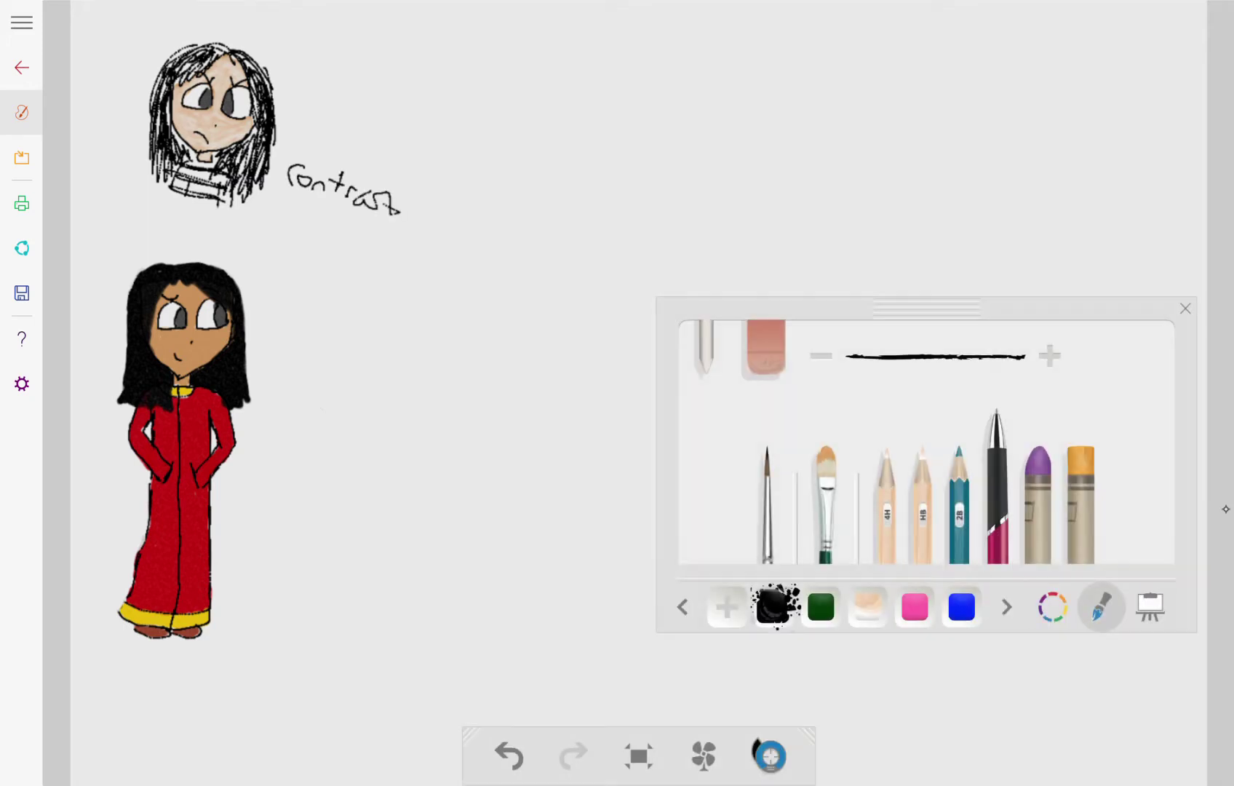
# Draw an arrow from the word to each of the two characters and touch up the word's final letter.
pyautogui.moveTo(337, 158)
pyautogui.mouseDown()
pyautogui.moveTo(304, 128)
pyautogui.moveTo(318, 131)
pyautogui.mouseUp()
pyautogui.moveTo(305, 129); pyautogui.dragTo(310, 151)
pyautogui.moveTo(330, 220); pyautogui.dragTo(289, 274)
pyautogui.moveTo(291, 272); pyautogui.dragTo(303, 276)
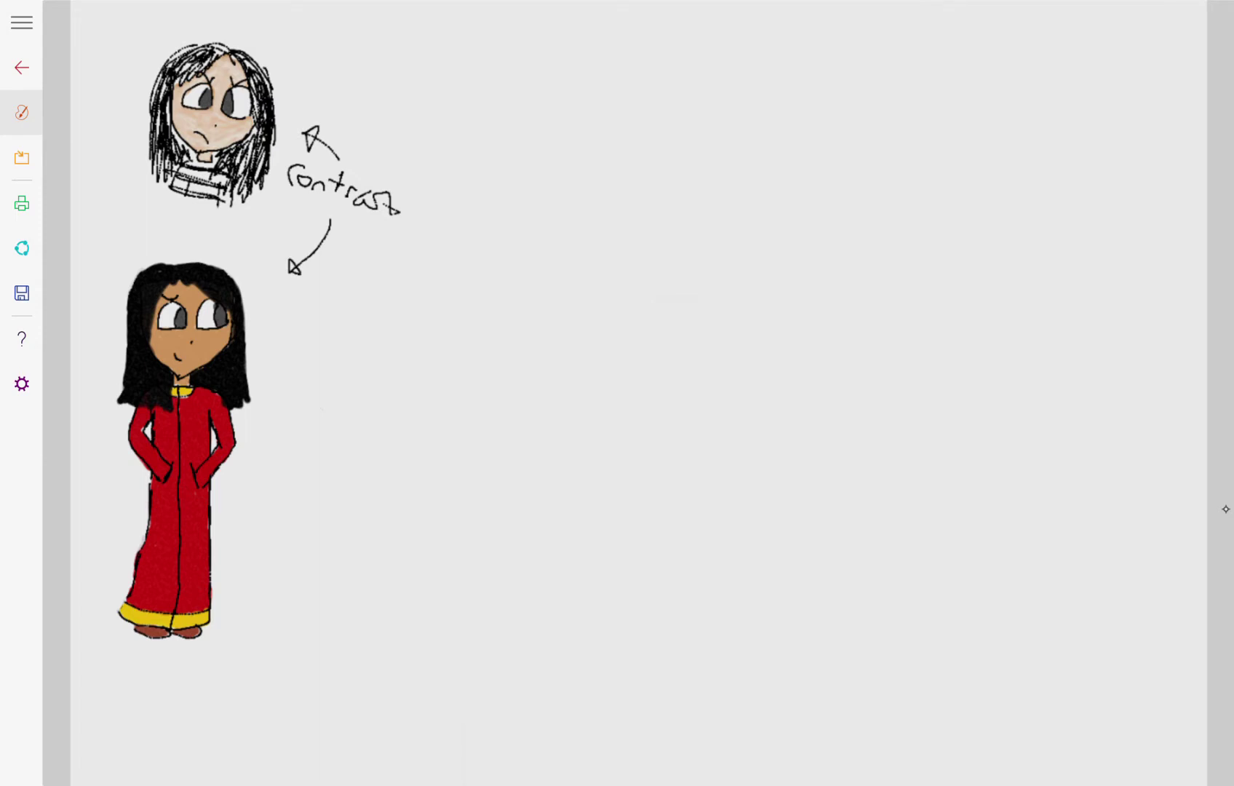
pyautogui.moveTo(383, 205); pyautogui.dragTo(389, 218)
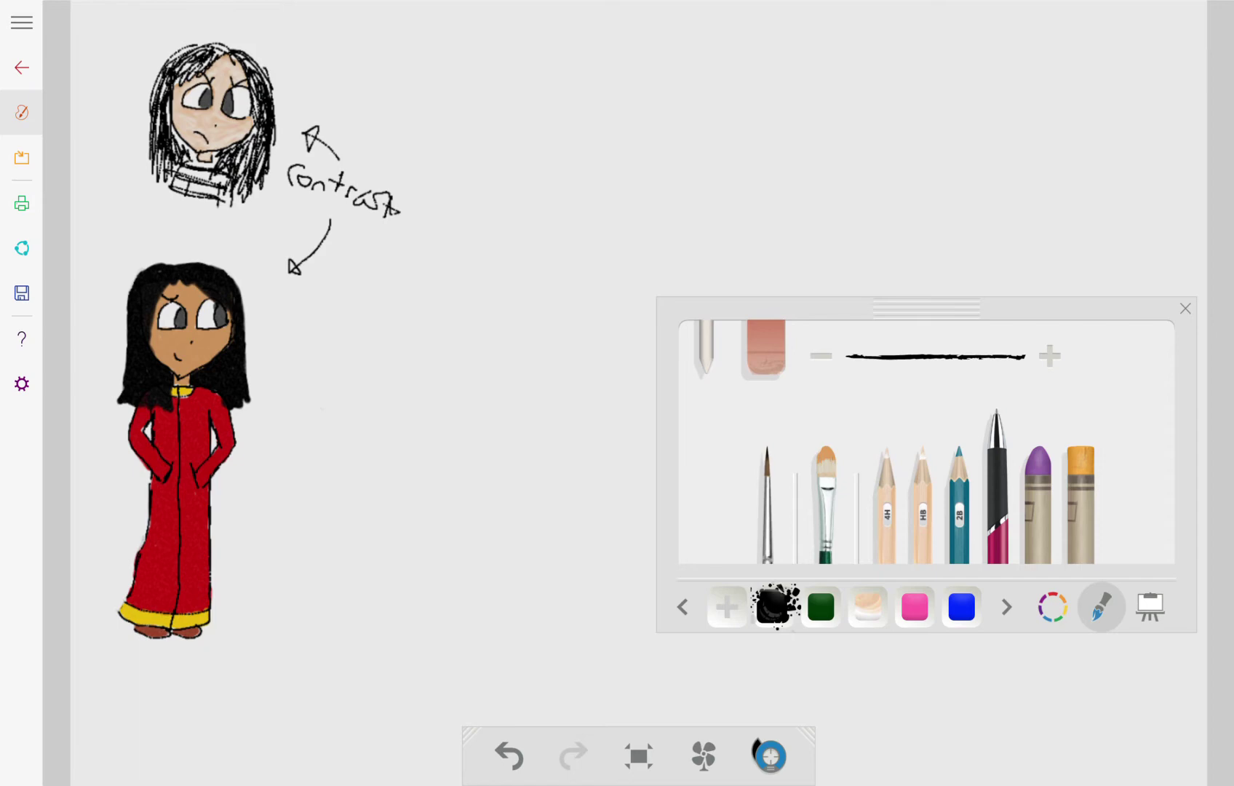
# Move the tool palette aside and look through its colours and drawing tools.
pyautogui.moveTo(926, 308)
pyautogui.mouseDown()
pyautogui.moveTo(810, 160)
pyautogui.moveTo(309, 290)
pyautogui.moveTo(627, 81)
pyautogui.moveTo(1006, 94)
pyautogui.moveTo(1041, 485)
pyautogui.moveTo(1010, 485)
pyautogui.mouseUp()
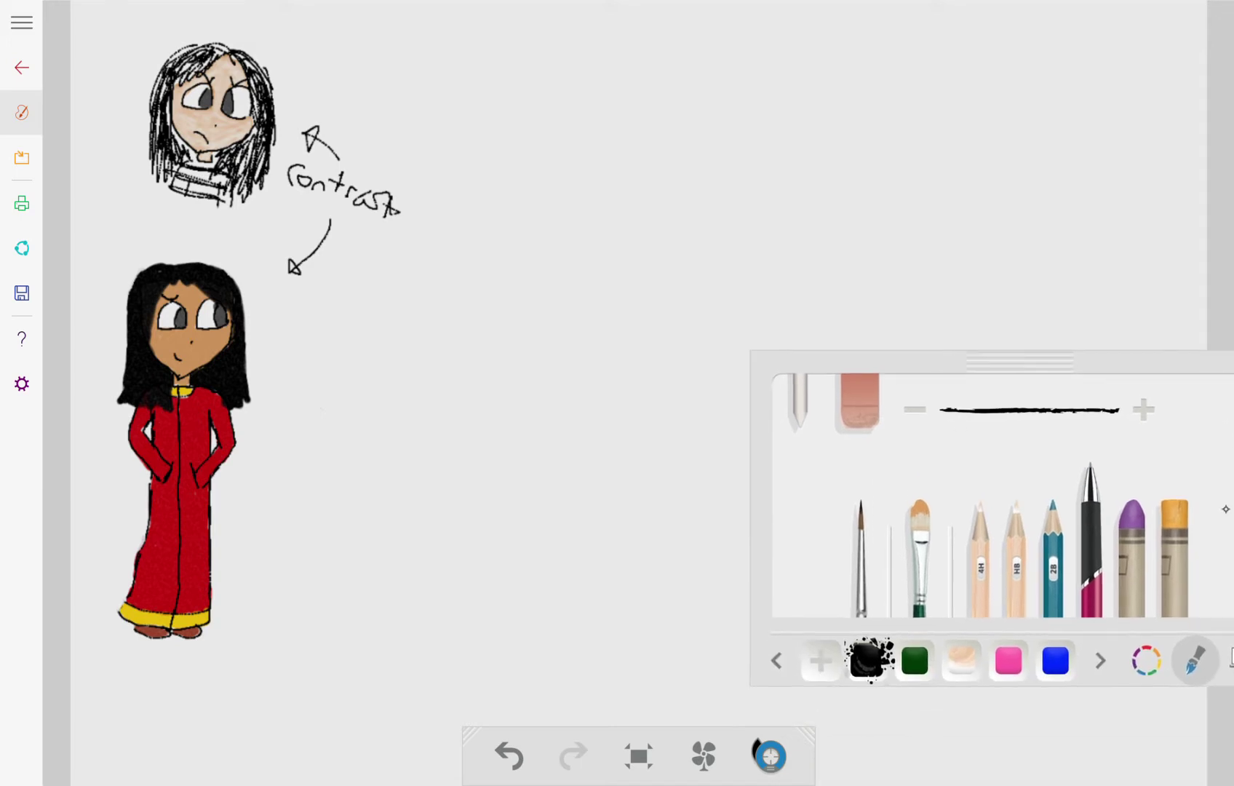
pyautogui.click(1146, 661)
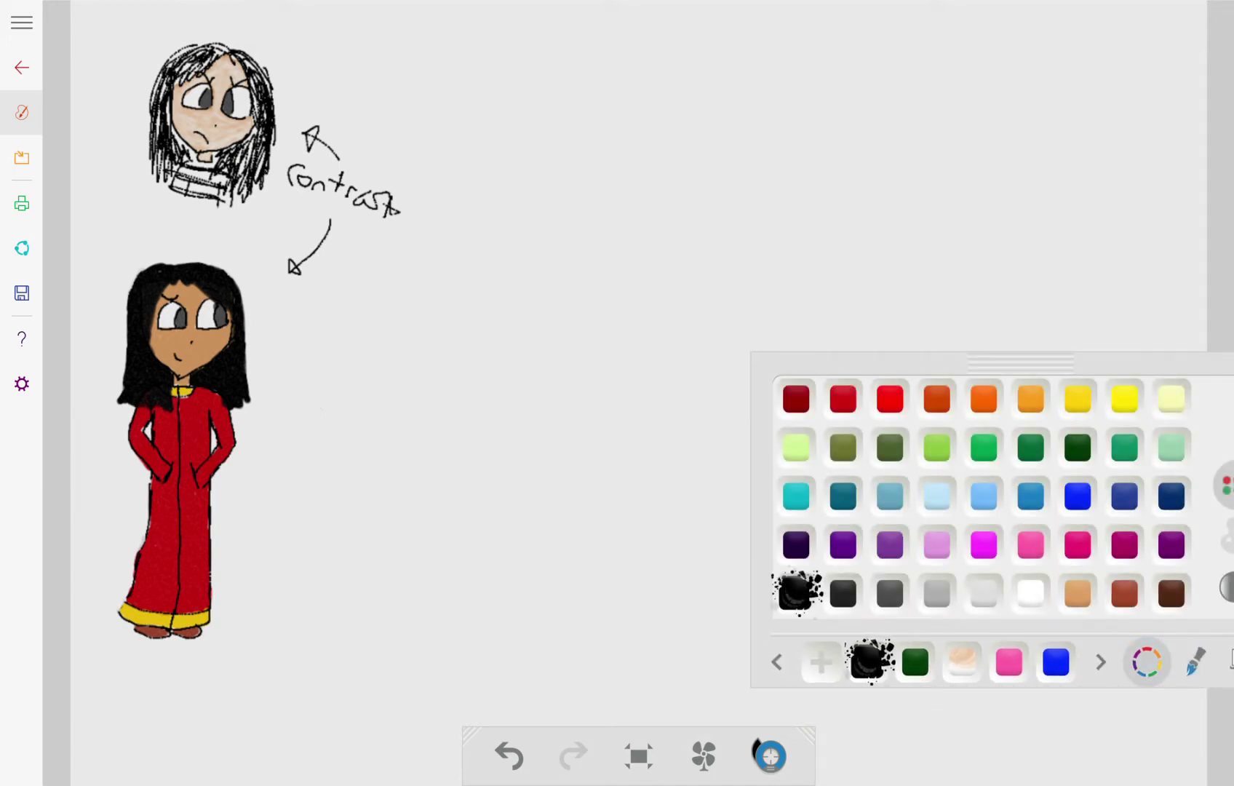
pyautogui.click(1195, 662)
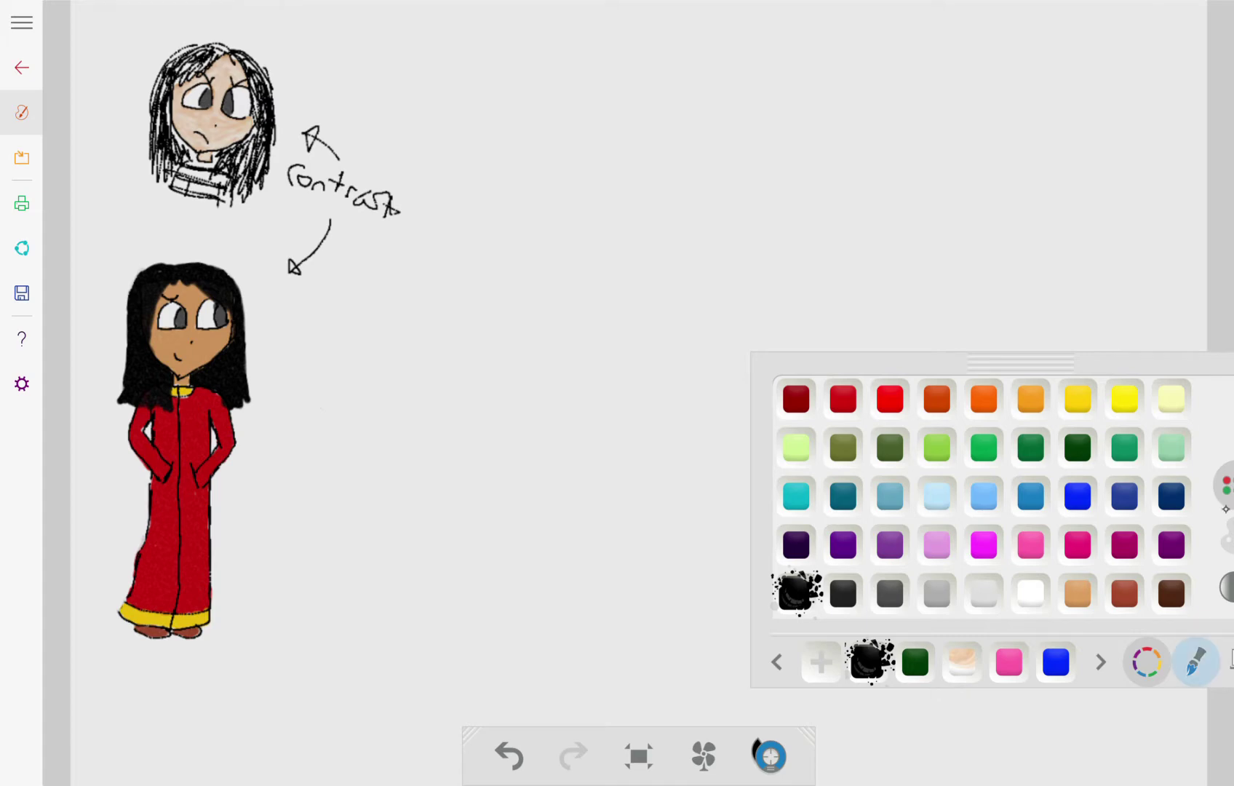
pyautogui.click(1146, 661)
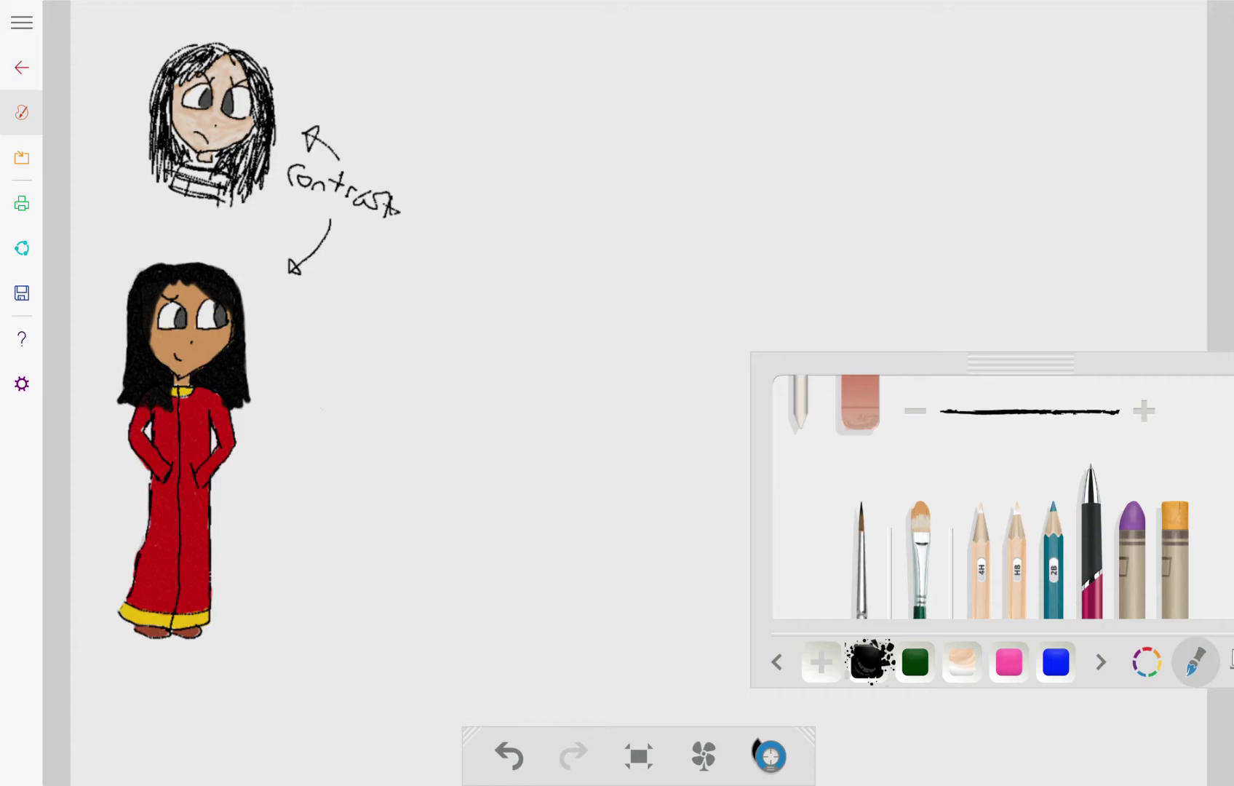
# Return to the gallery and create a new painting with the plain, untextured paper.
pyautogui.click(21, 67)
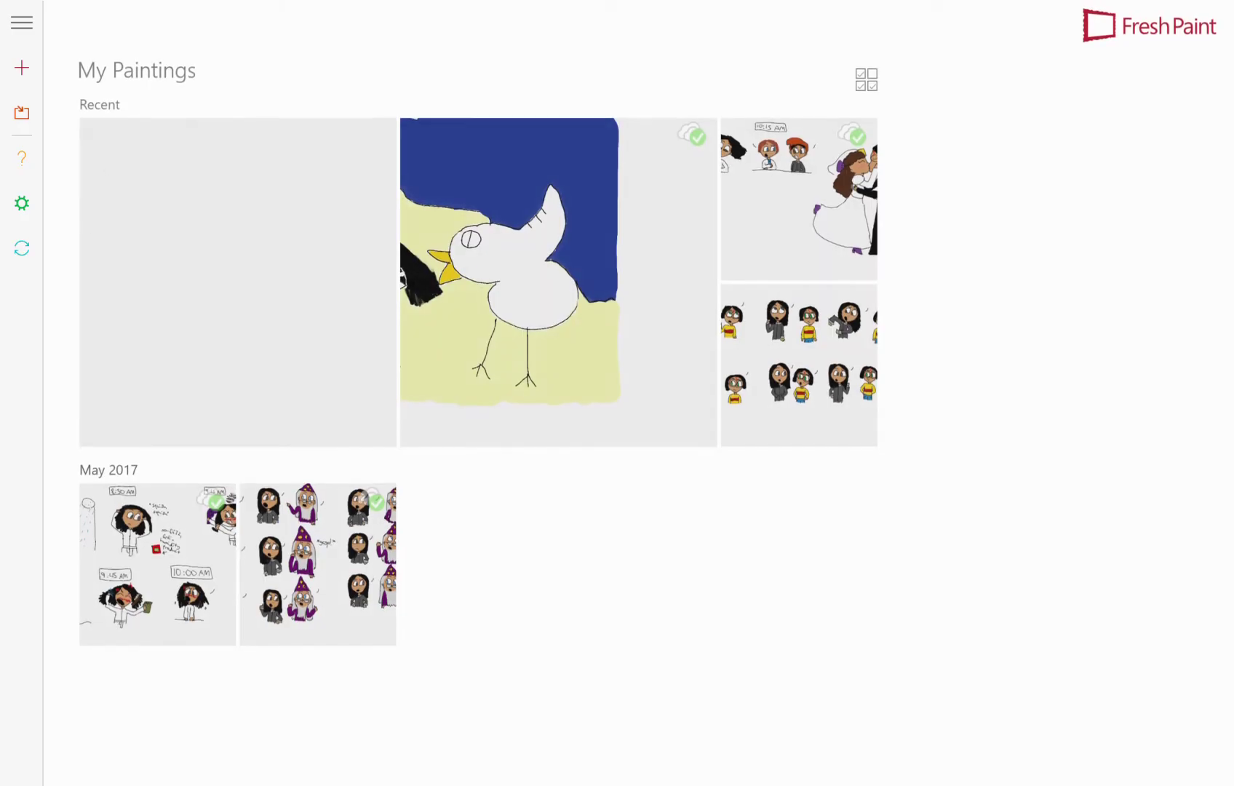
pyautogui.click(22, 67)
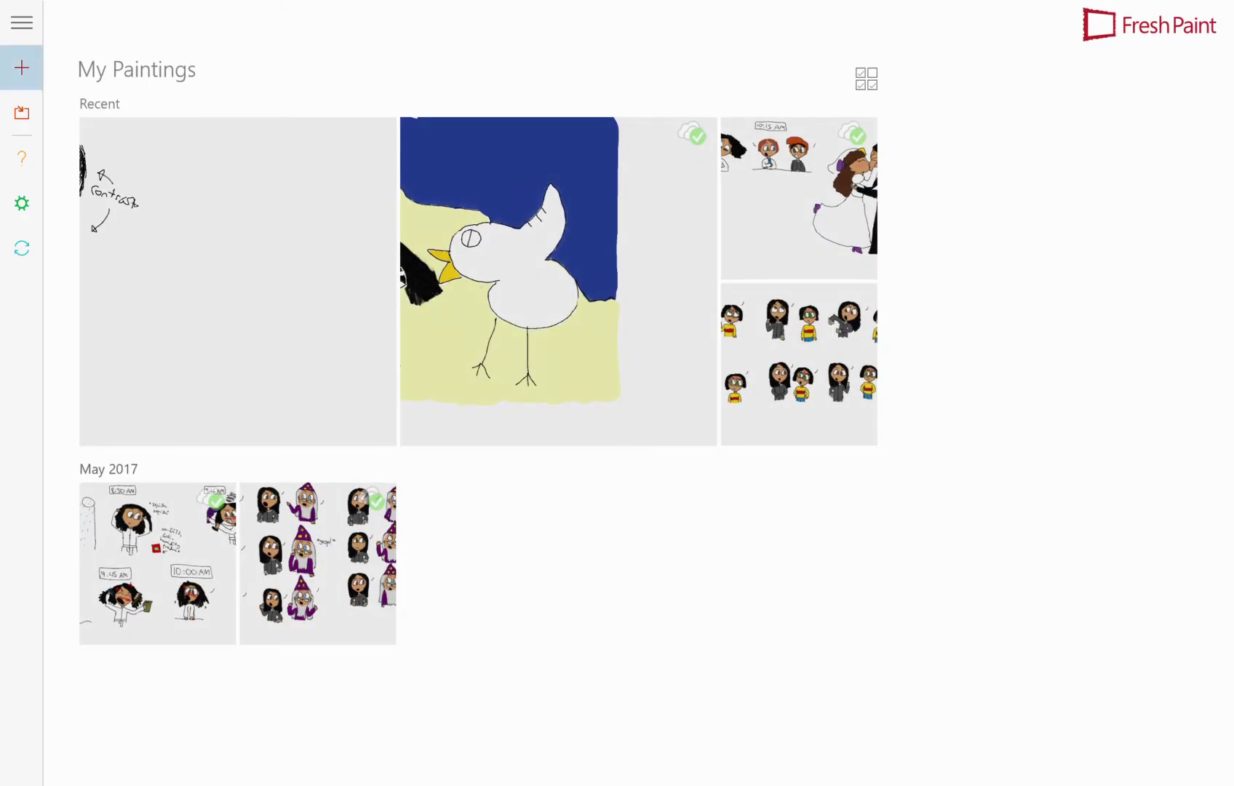
pyautogui.click(184, 117)
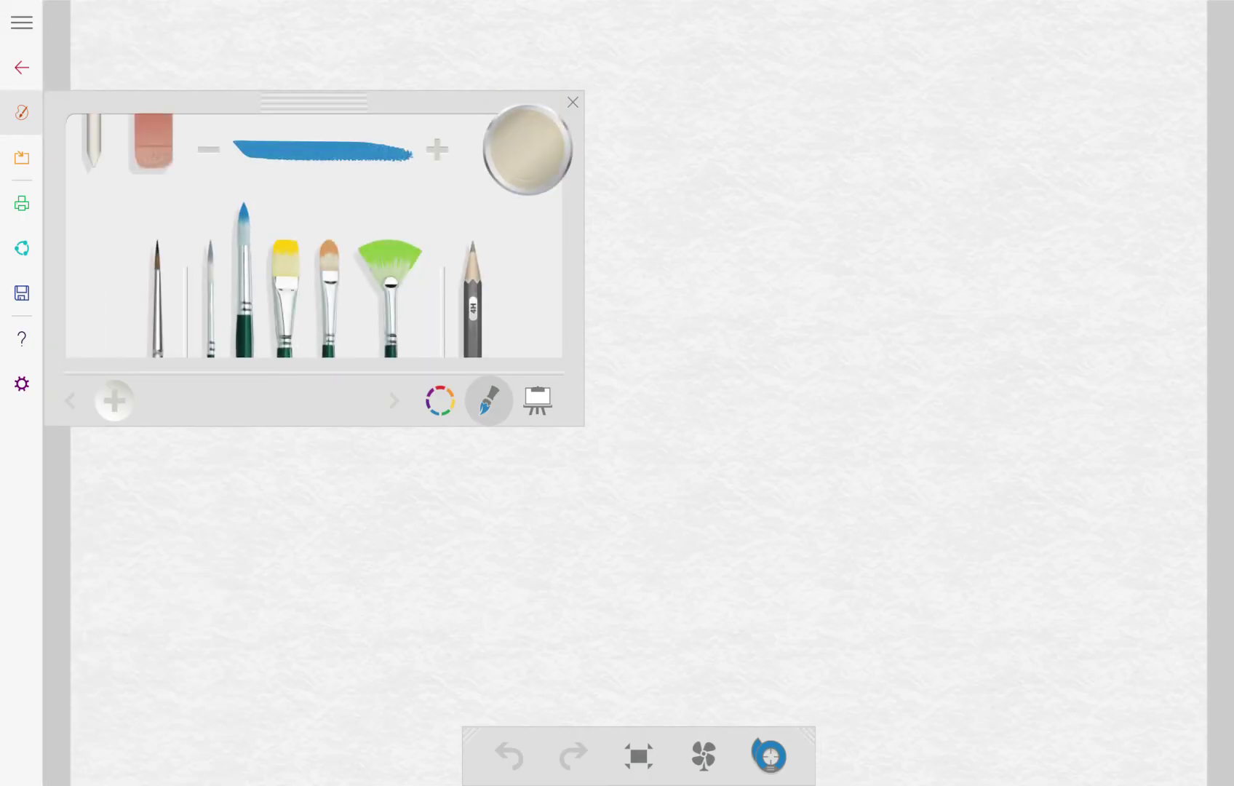
pyautogui.click(537, 400)
pyautogui.click(504, 255)
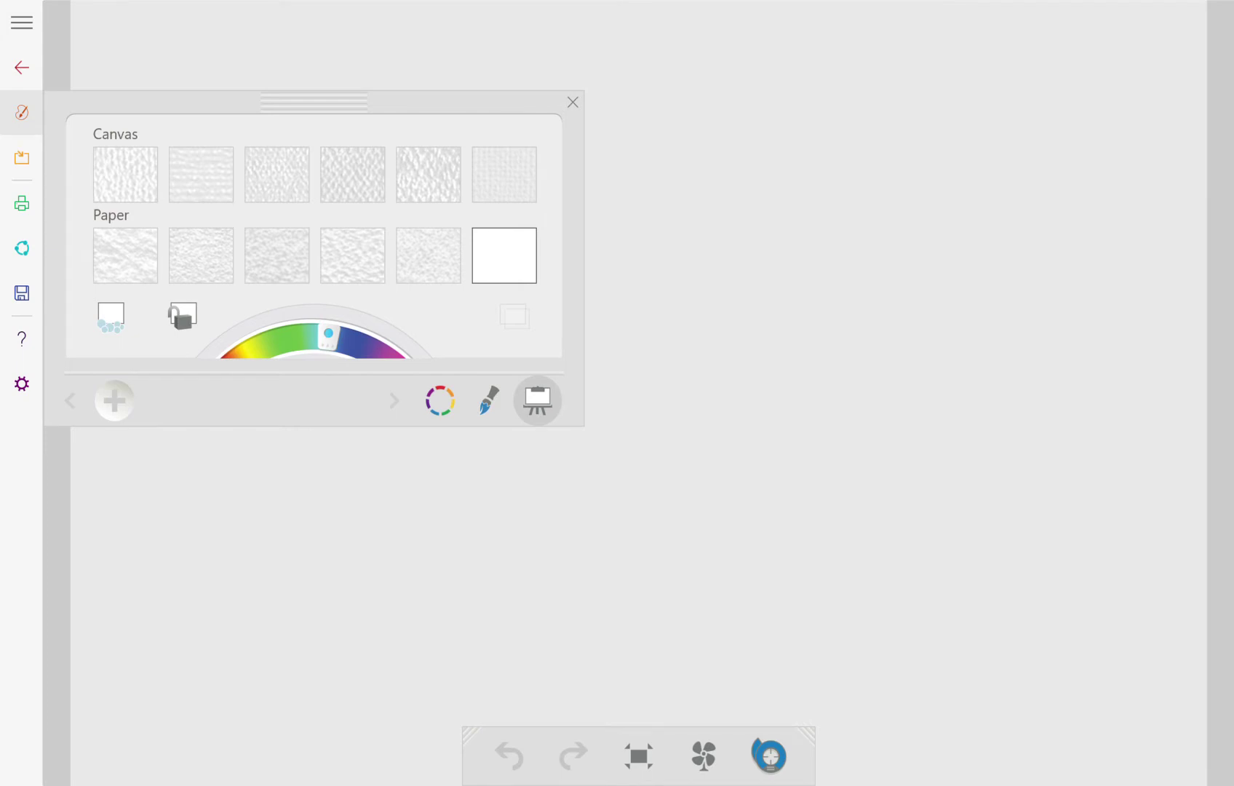
# Draw two short vertical black pen strokes for the sides of a face, undoing and redrawing the right one.
pyautogui.moveTo(313, 102); pyautogui.dragTo(793, 223)
pyautogui.click(968, 521)
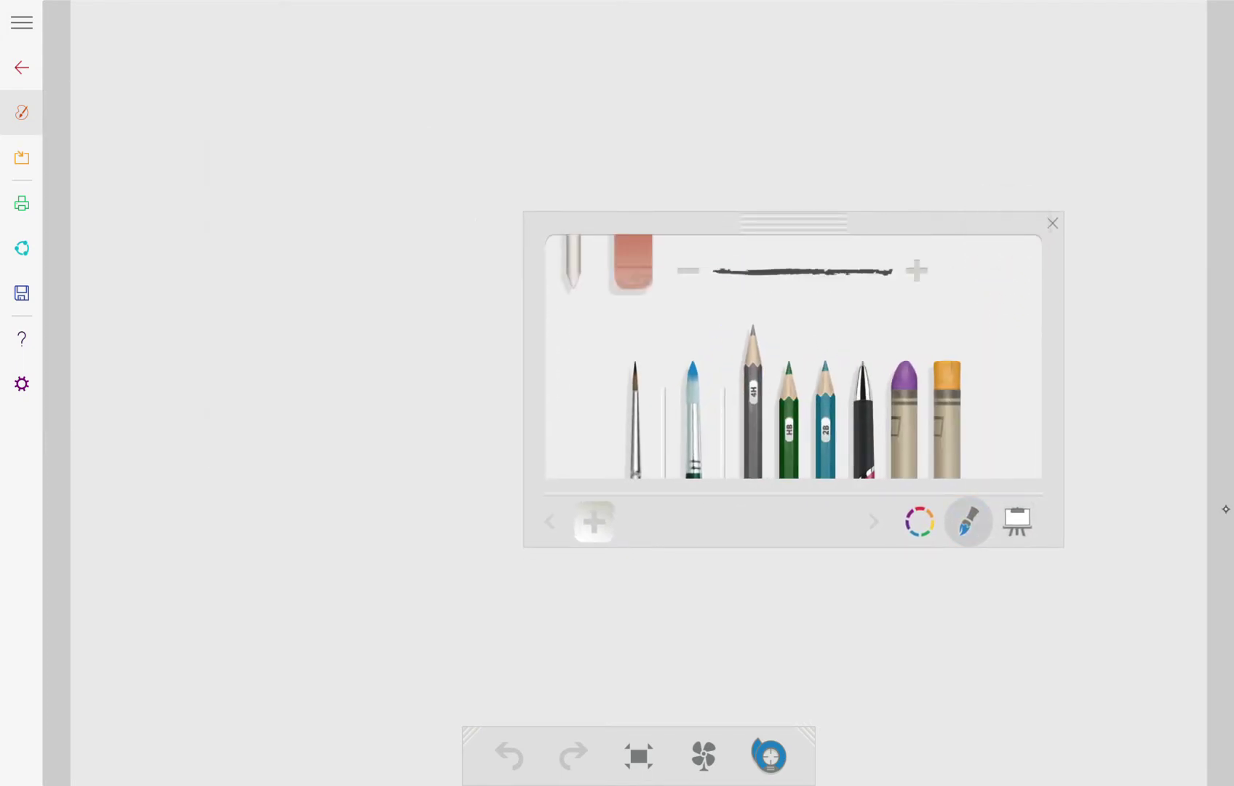
pyautogui.click(863, 414)
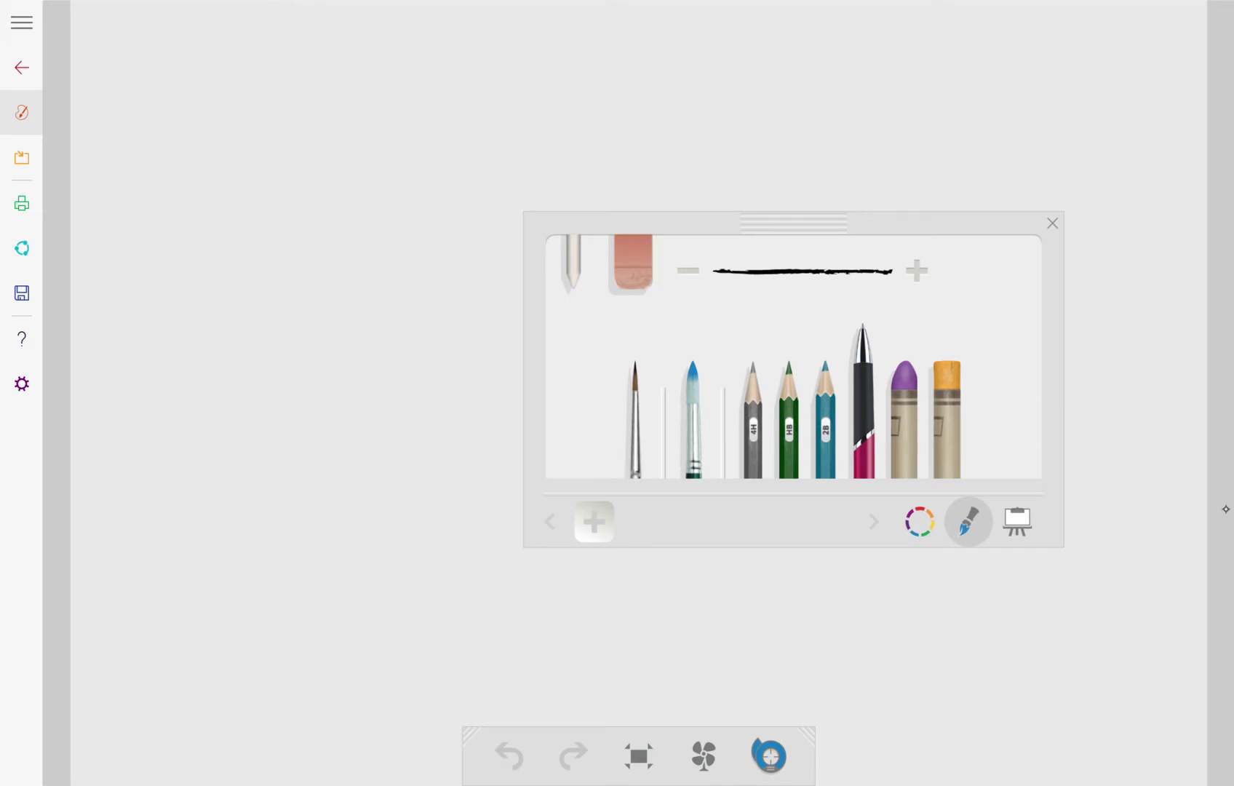
pyautogui.moveTo(154, 293); pyautogui.dragTo(154, 320)
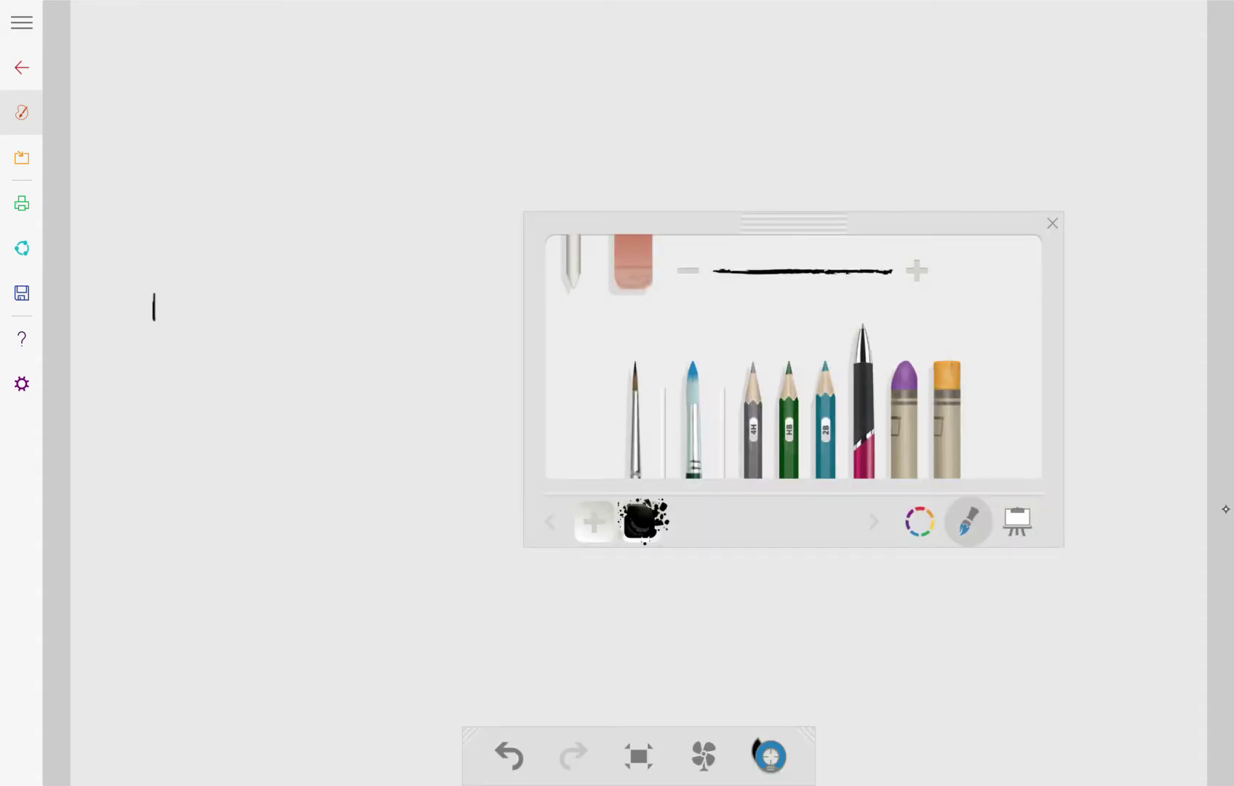
pyautogui.moveTo(251, 293)
pyautogui.mouseDown()
pyautogui.moveTo(250, 322)
pyautogui.moveTo(238, 326)
pyautogui.mouseUp()
pyautogui.hotkey('ctrl', 'z')
pyautogui.hotkey('ctrl', 'z')
pyautogui.hotkey('ctrl', 'z')
pyautogui.moveTo(245, 295); pyautogui.dragTo(245, 322)
# Draw a curved jaw joining the two face sides, redoing its left half, and add a small ear on each side.
pyautogui.moveTo(154, 295)
pyautogui.mouseDown()
pyautogui.moveTo(153, 325)
pyautogui.moveTo(190, 376)
pyautogui.mouseUp()
pyautogui.click(509, 755)
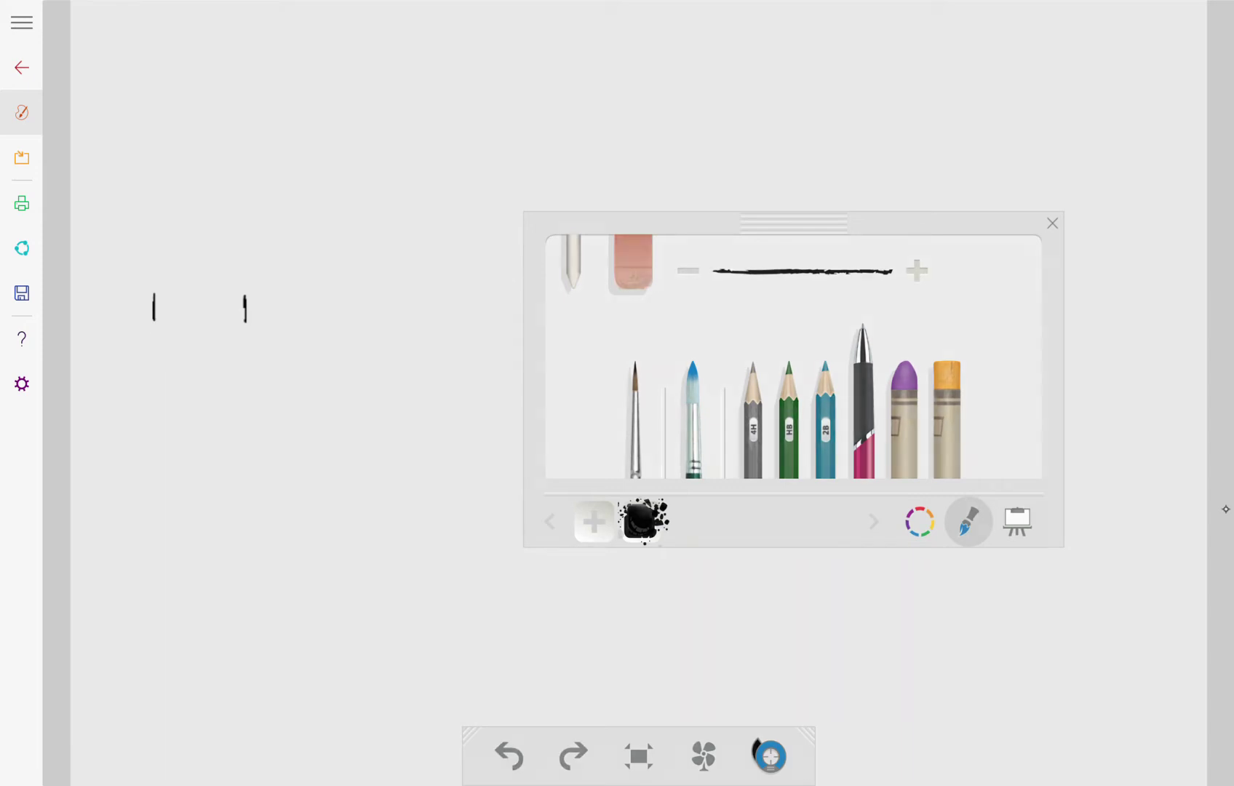
pyautogui.moveTo(154, 320)
pyautogui.mouseDown()
pyautogui.moveTo(153, 339)
pyautogui.moveTo(195, 384)
pyautogui.mouseUp()
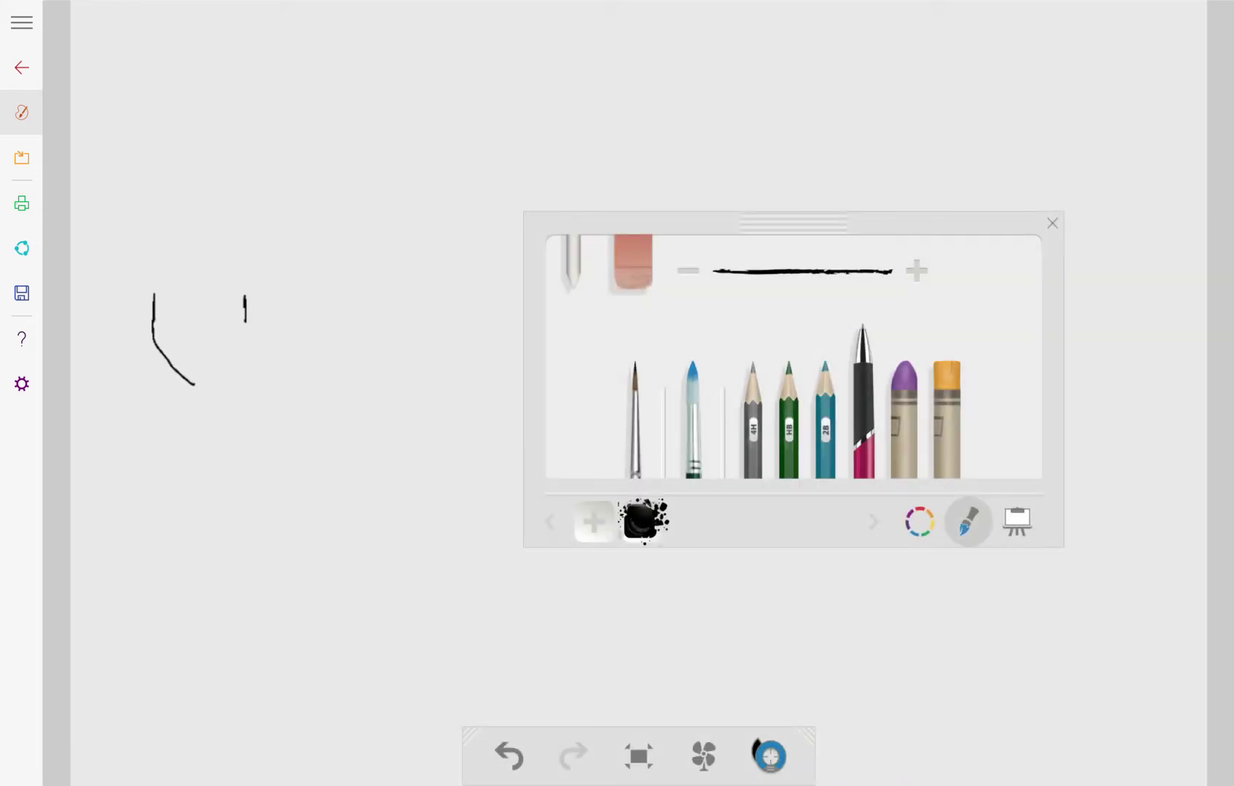
pyautogui.click(508, 755)
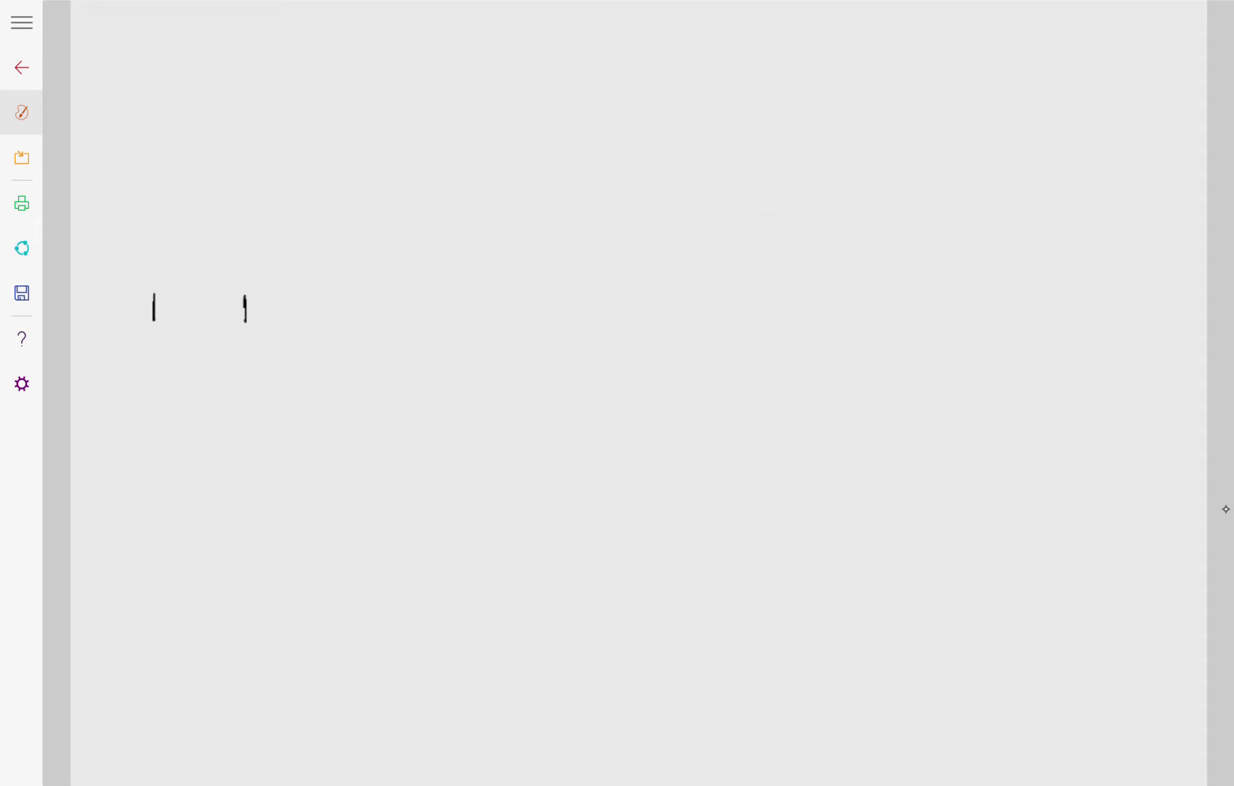
pyautogui.moveTo(154, 320)
pyautogui.mouseDown()
pyautogui.moveTo(152, 339)
pyautogui.moveTo(189, 378)
pyautogui.mouseUp()
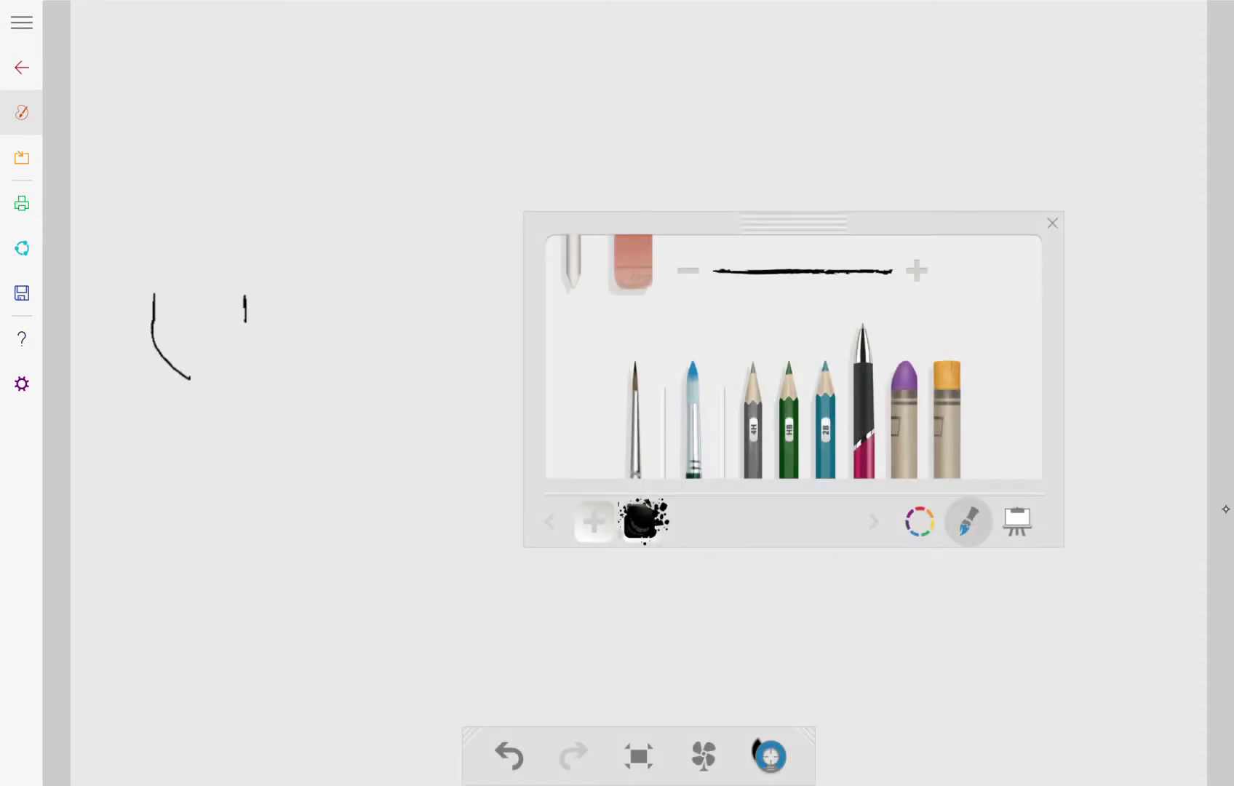
pyautogui.moveTo(245, 320)
pyautogui.mouseDown()
pyautogui.moveTo(245, 342)
pyautogui.moveTo(189, 378)
pyautogui.mouseUp()
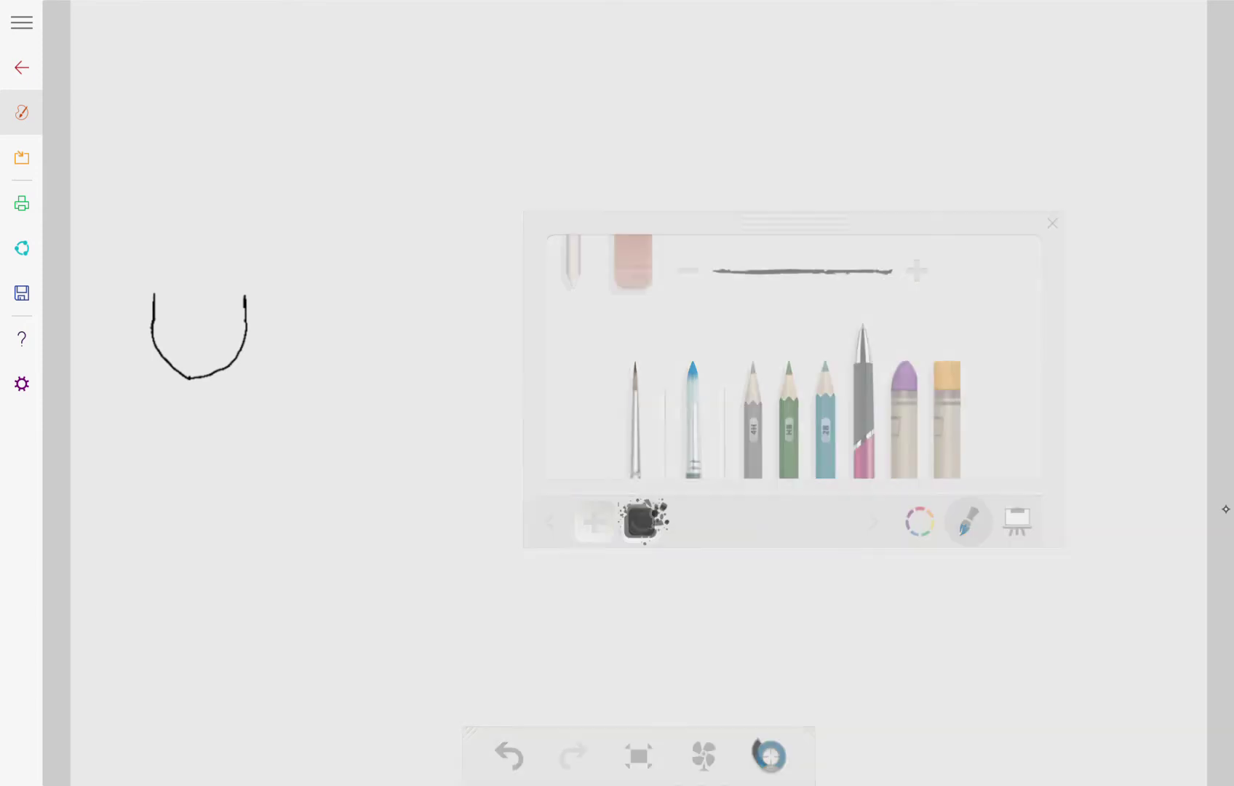
pyautogui.moveTo(152, 326); pyautogui.dragTo(152, 344)
pyautogui.moveTo(245, 327); pyautogui.dragTo(245, 347)
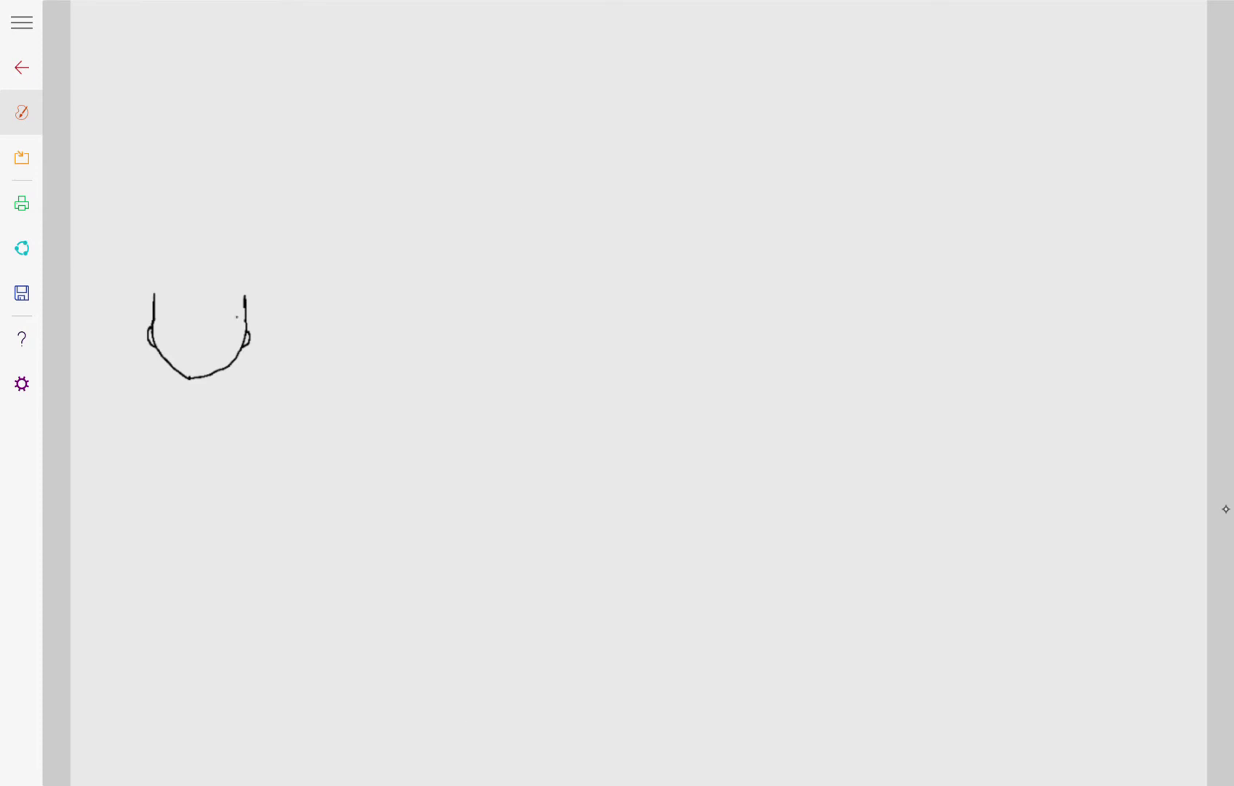
pyautogui.moveTo(237, 330)
pyautogui.mouseDown()
pyautogui.moveTo(229, 305)
pyautogui.moveTo(226, 332)
pyautogui.mouseUp()
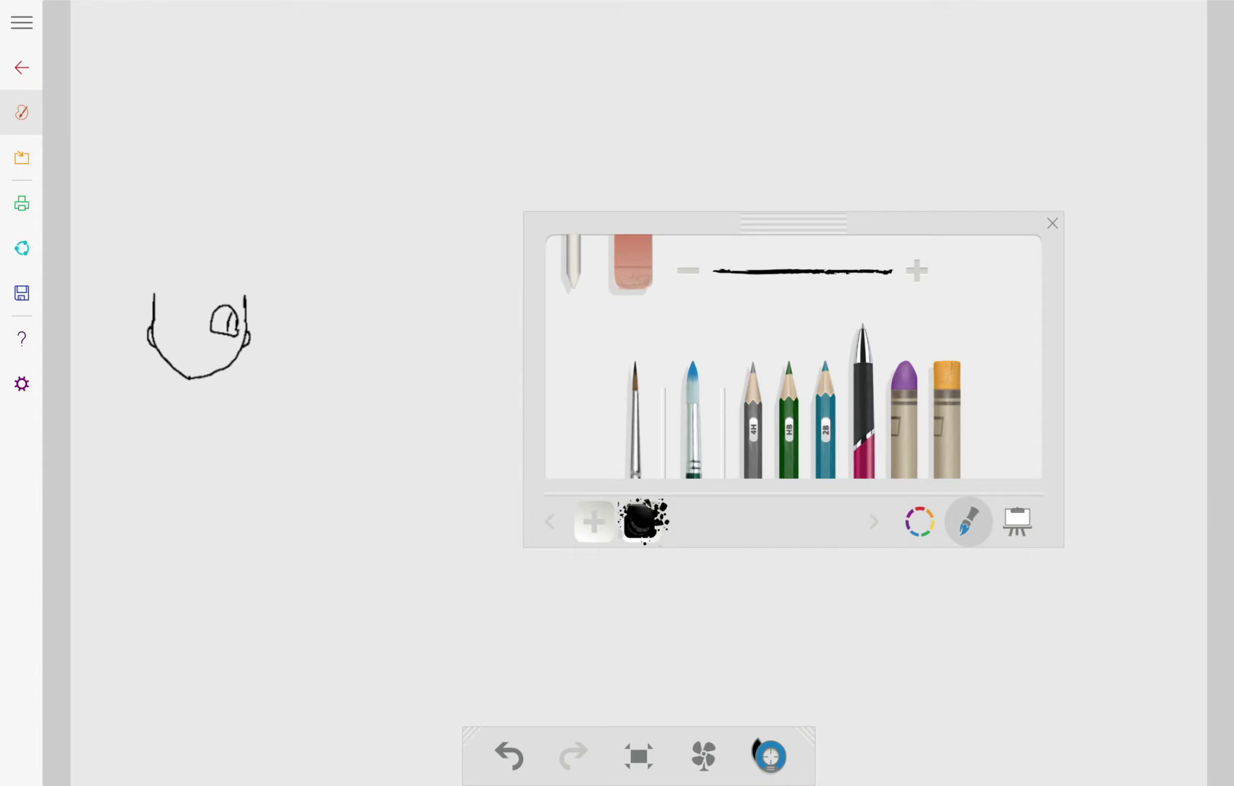
pyautogui.click(508, 755)
pyautogui.click(508, 756)
pyautogui.moveTo(238, 329)
pyautogui.mouseDown()
pyautogui.moveTo(220, 304)
pyautogui.moveTo(214, 330)
pyautogui.moveTo(239, 332)
pyautogui.moveTo(227, 331)
pyautogui.mouseUp()
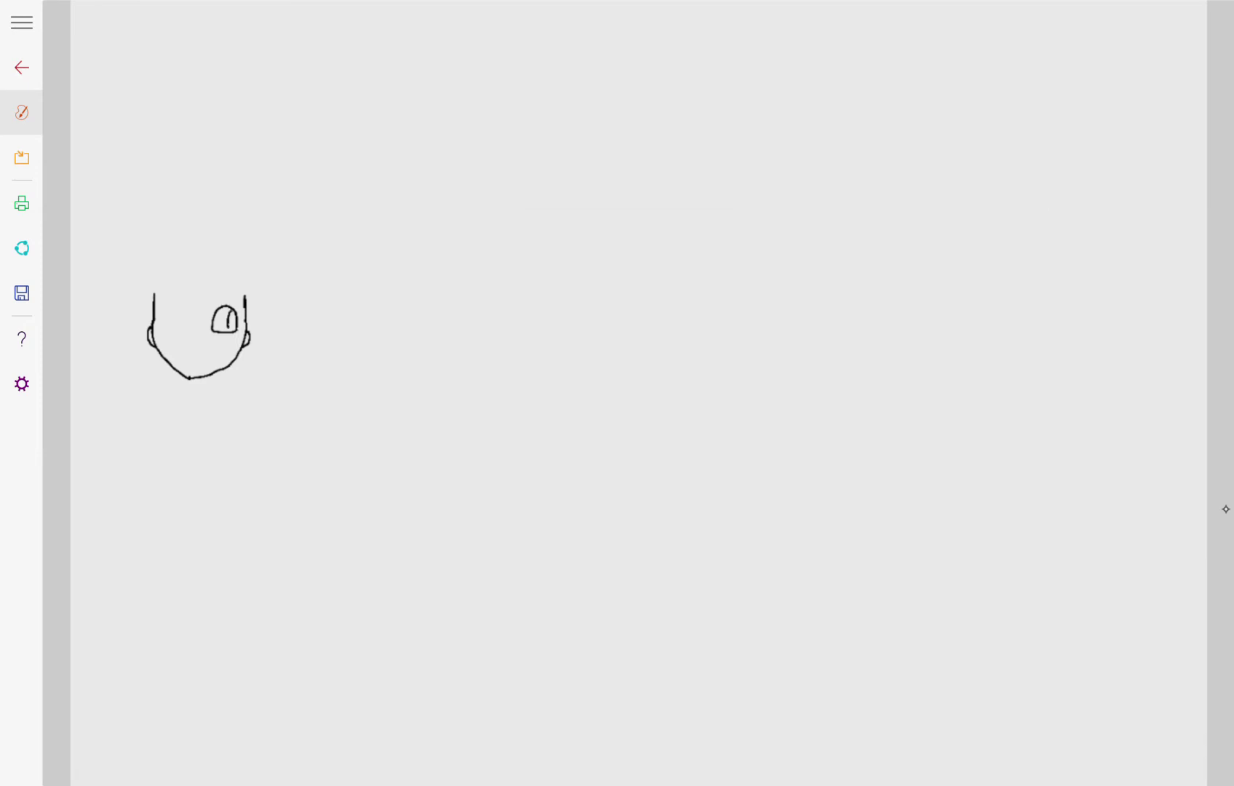
pyautogui.hotkey('ctrl', 'z')
pyautogui.hotkey('ctrl', 'z')
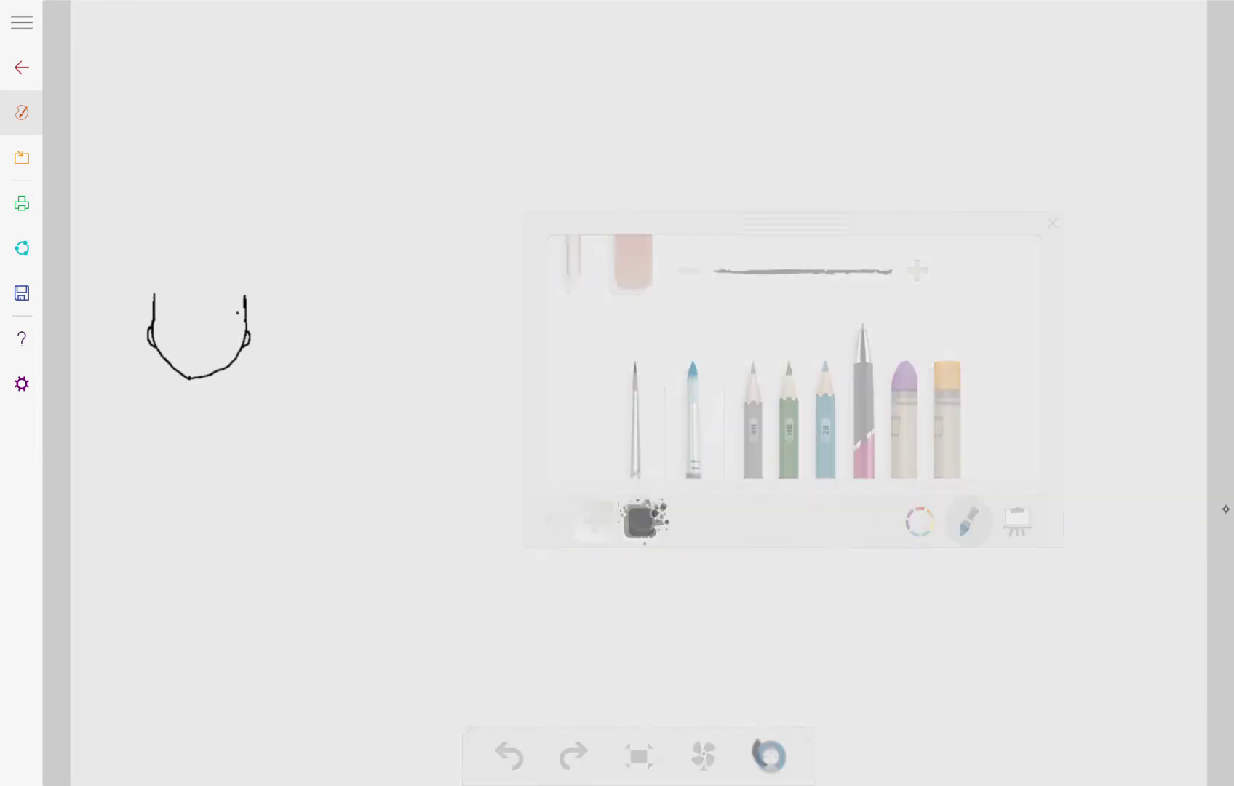
# Draw two dome-shaped eyes with flat bottoms and a curved iris line on the right of each.
pyautogui.moveTo(237, 329)
pyautogui.mouseDown()
pyautogui.moveTo(222, 302)
pyautogui.moveTo(211, 331)
pyautogui.moveTo(237, 329)
pyautogui.moveTo(231, 310)
pyautogui.moveTo(229, 329)
pyautogui.moveTo(198, 317)
pyautogui.moveTo(199, 326)
pyautogui.moveTo(186, 304)
pyautogui.moveTo(171, 330)
pyautogui.moveTo(199, 328)
pyautogui.mouseUp()
pyautogui.click(508, 756)
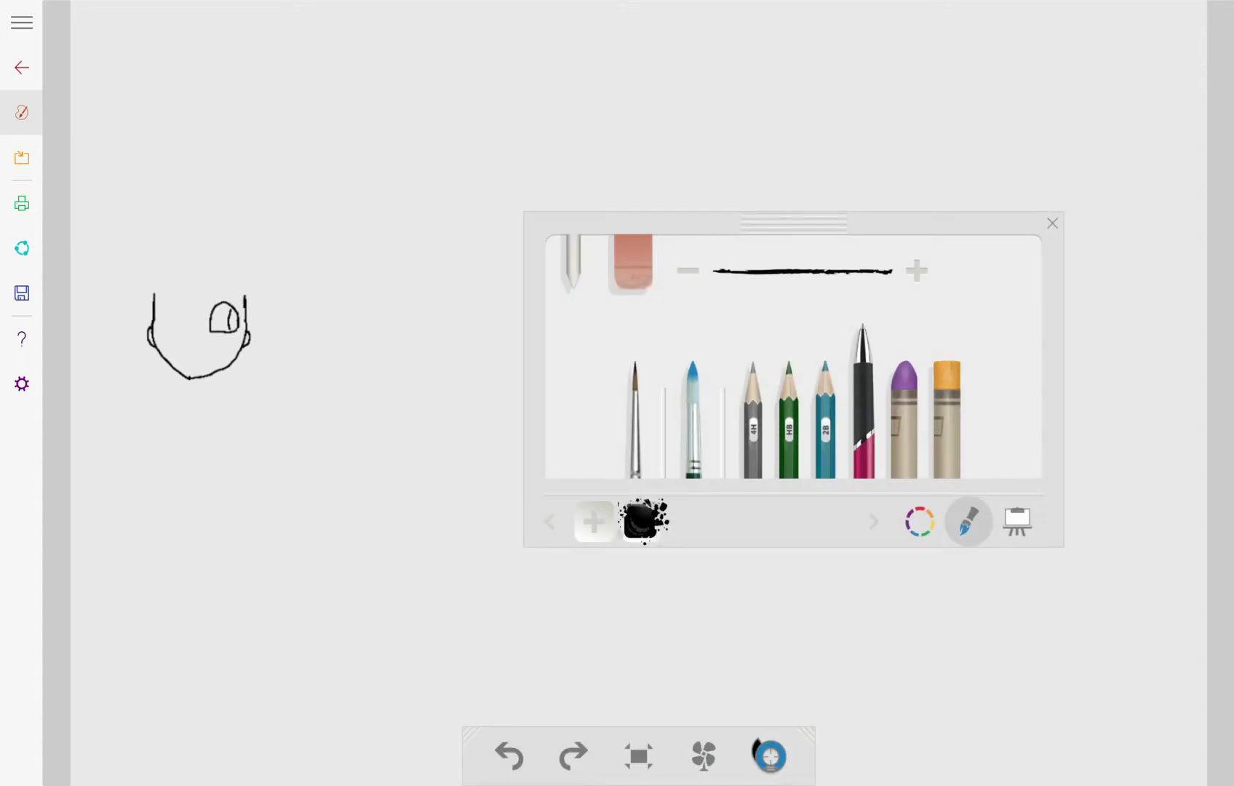
pyautogui.moveTo(197, 331)
pyautogui.mouseDown()
pyautogui.moveTo(196, 311)
pyautogui.moveTo(170, 326)
pyautogui.moveTo(198, 330)
pyautogui.moveTo(190, 322)
pyautogui.mouseUp()
pyautogui.moveTo(218, 297); pyautogui.dragTo(235, 298)
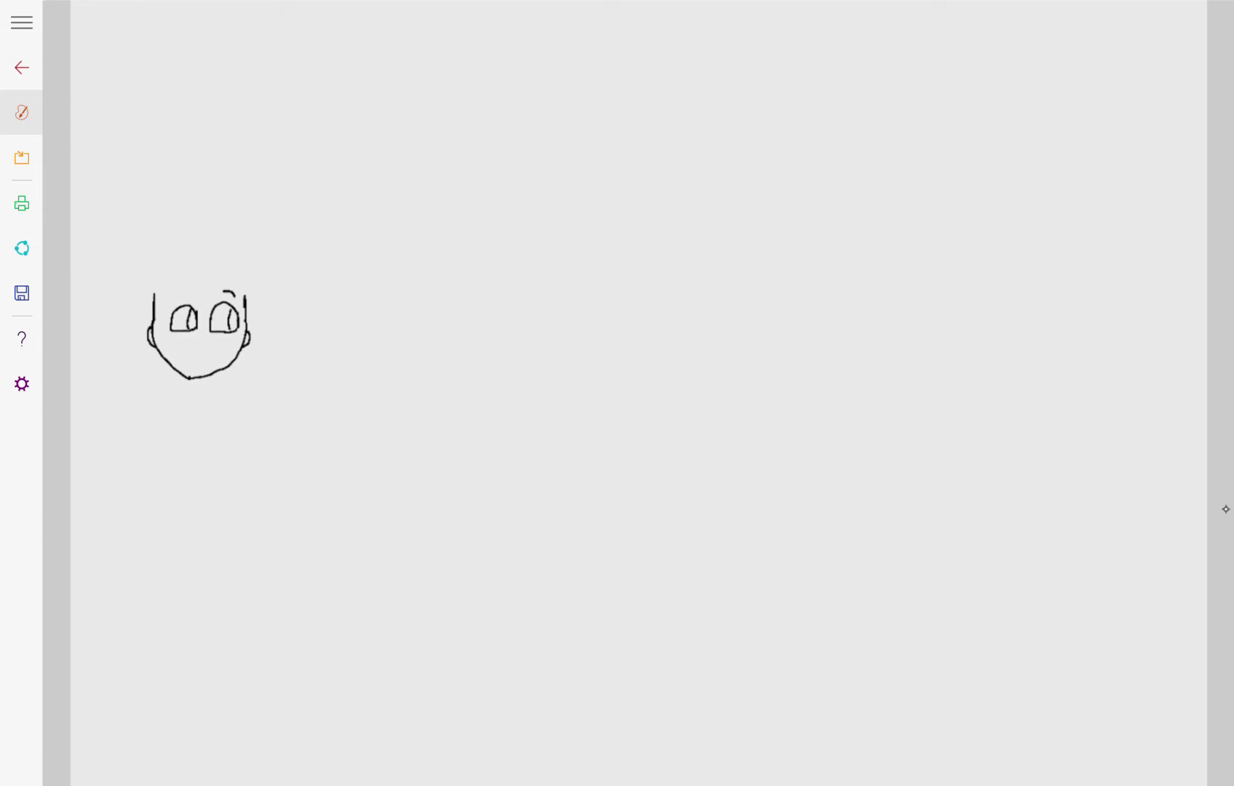
pyautogui.hotkey('ctrl', 'z')
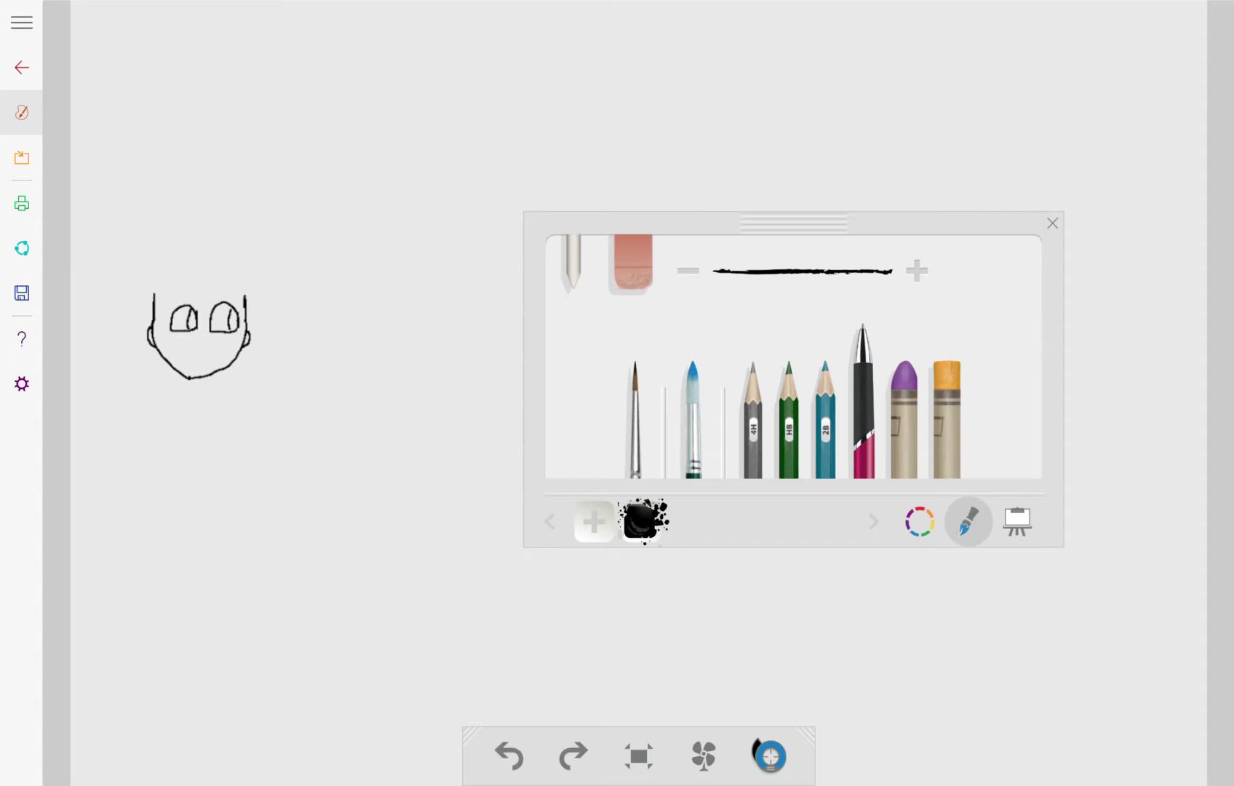
pyautogui.moveTo(221, 297)
pyautogui.mouseDown()
pyautogui.moveTo(232, 298)
pyautogui.moveTo(174, 304)
pyautogui.mouseUp()
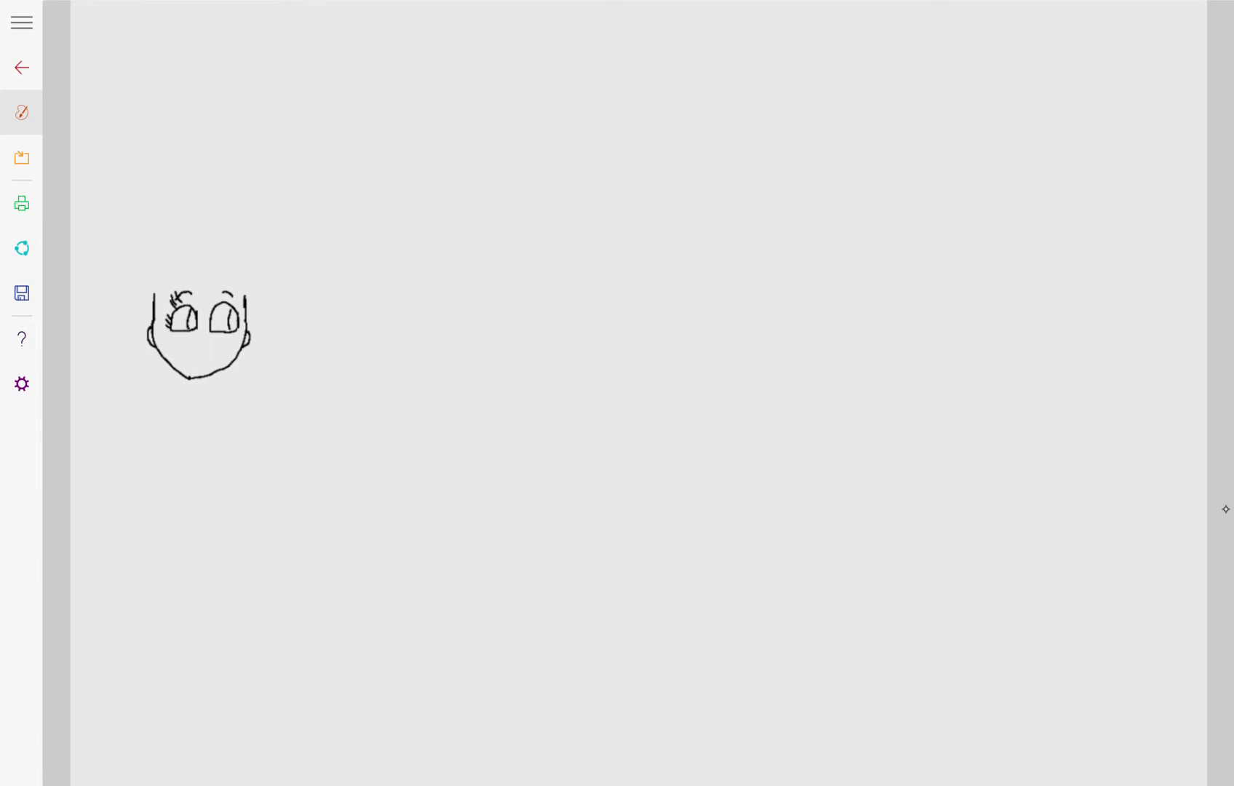
pyautogui.hotkey('ctrl', 'z')
pyautogui.hotkey('ctrl', 'z')
pyautogui.hotkey('ctrl', 'z')
pyautogui.hotkey('ctrl', 'z')
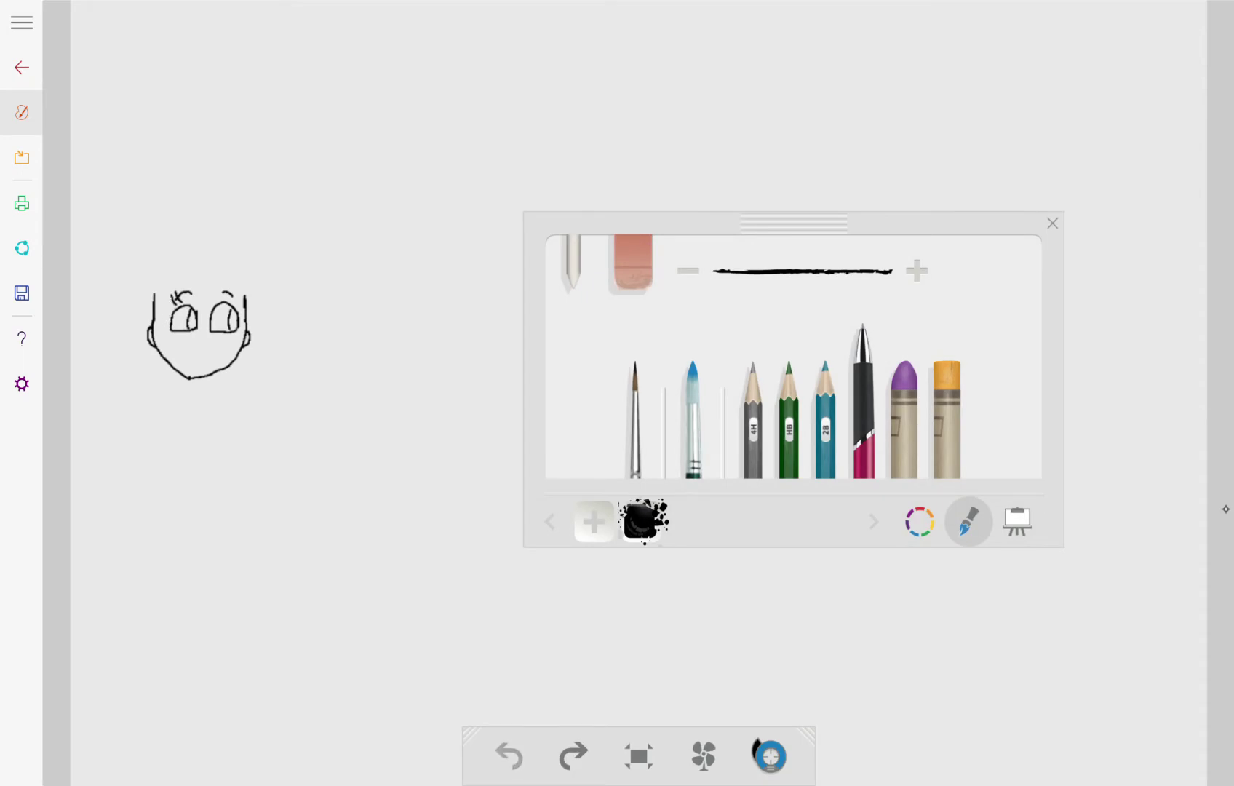
pyautogui.hotkey('ctrl', 'z')
pyautogui.hotkey('ctrl', 'z')
pyautogui.hotkey('ctrl', 'z')
pyautogui.hotkey('ctrl', 'z')
pyautogui.moveTo(176, 295); pyautogui.dragTo(195, 295)
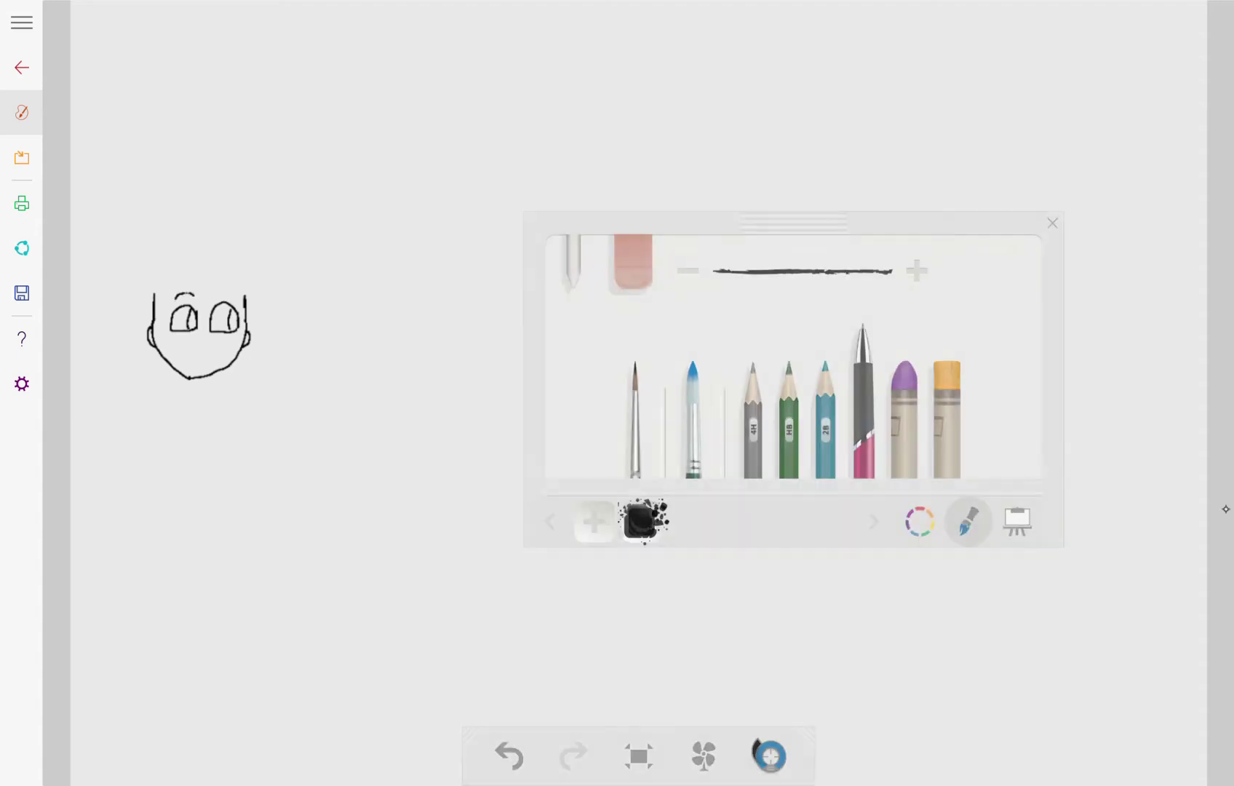
pyautogui.hotkey('ctrl', 'z')
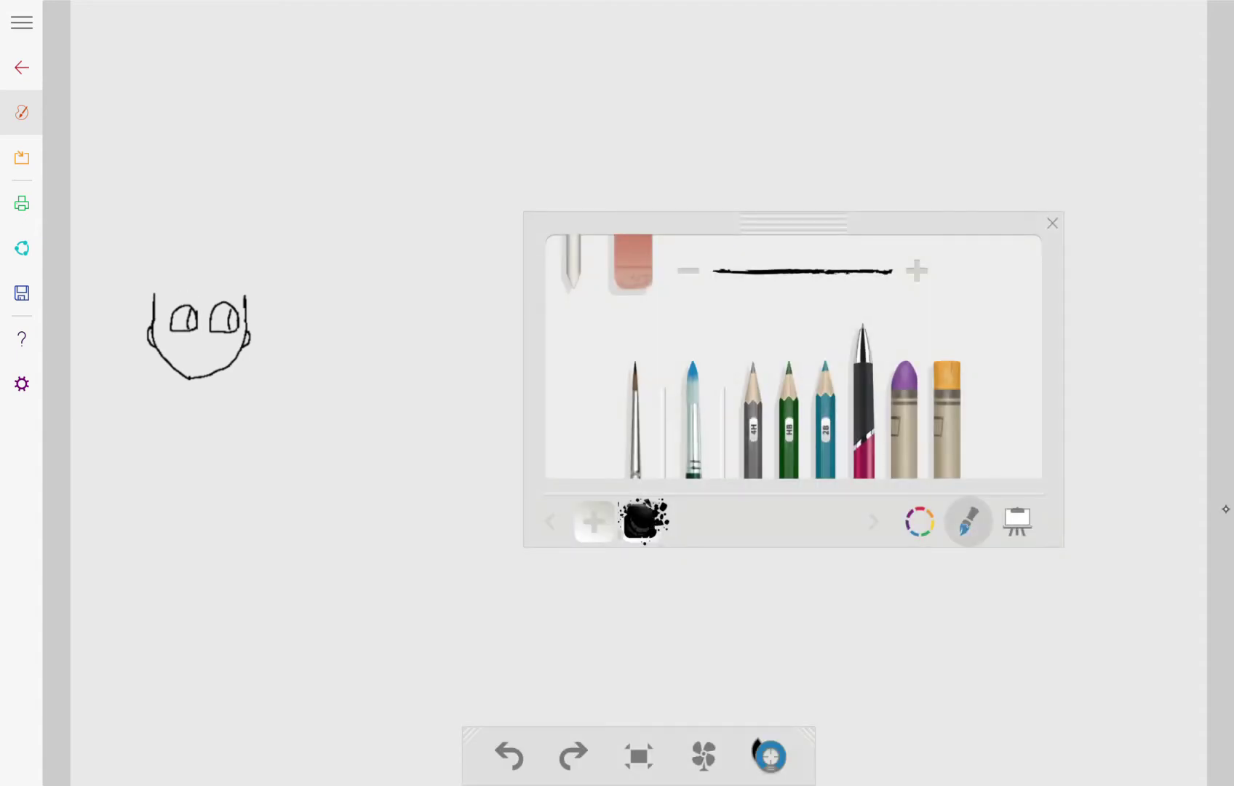
# Draw a curved brow line above each eye and short lashes at the brow lines and the eyes' outer edges.
pyautogui.moveTo(176, 298)
pyautogui.mouseDown()
pyautogui.moveTo(193, 298)
pyautogui.moveTo(174, 308)
pyautogui.mouseUp()
pyautogui.moveTo(218, 296)
pyautogui.mouseDown()
pyautogui.moveTo(234, 292)
pyautogui.moveTo(229, 304)
pyautogui.mouseUp()
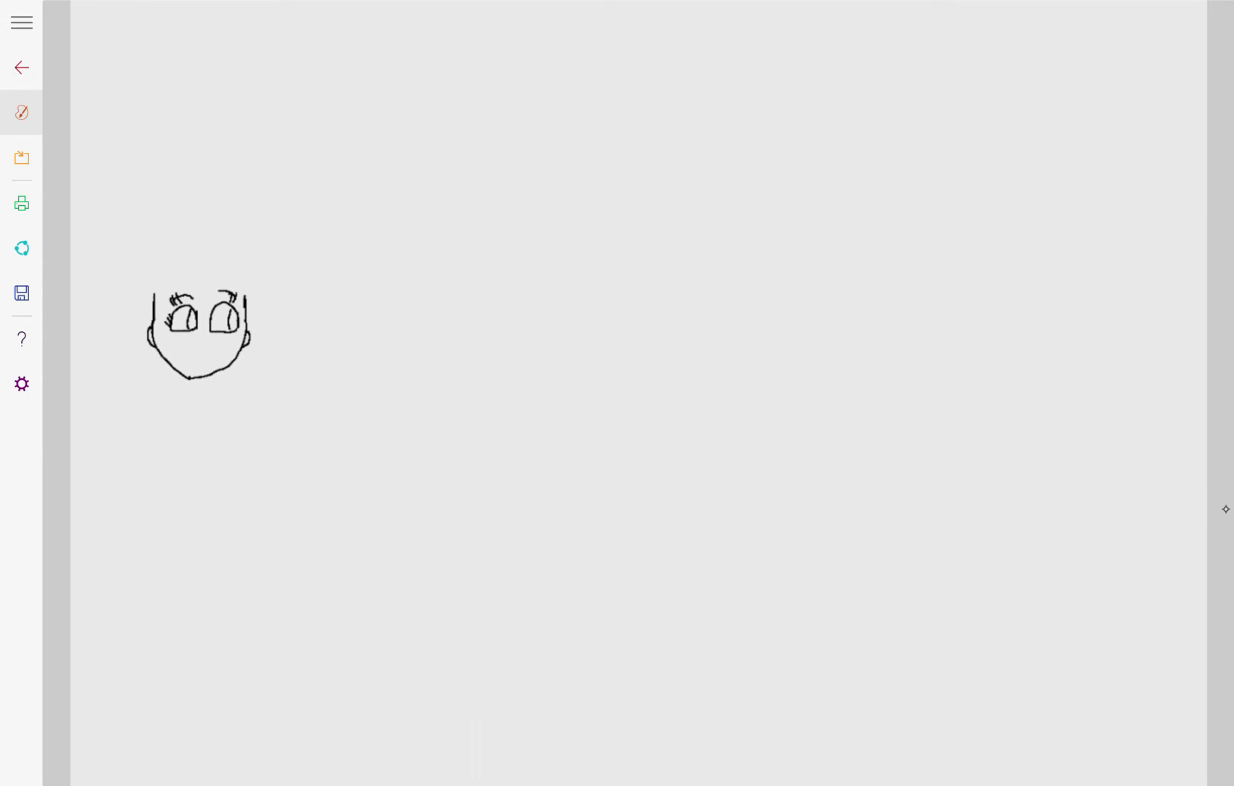
pyautogui.hotkey('ctrl', 'z')
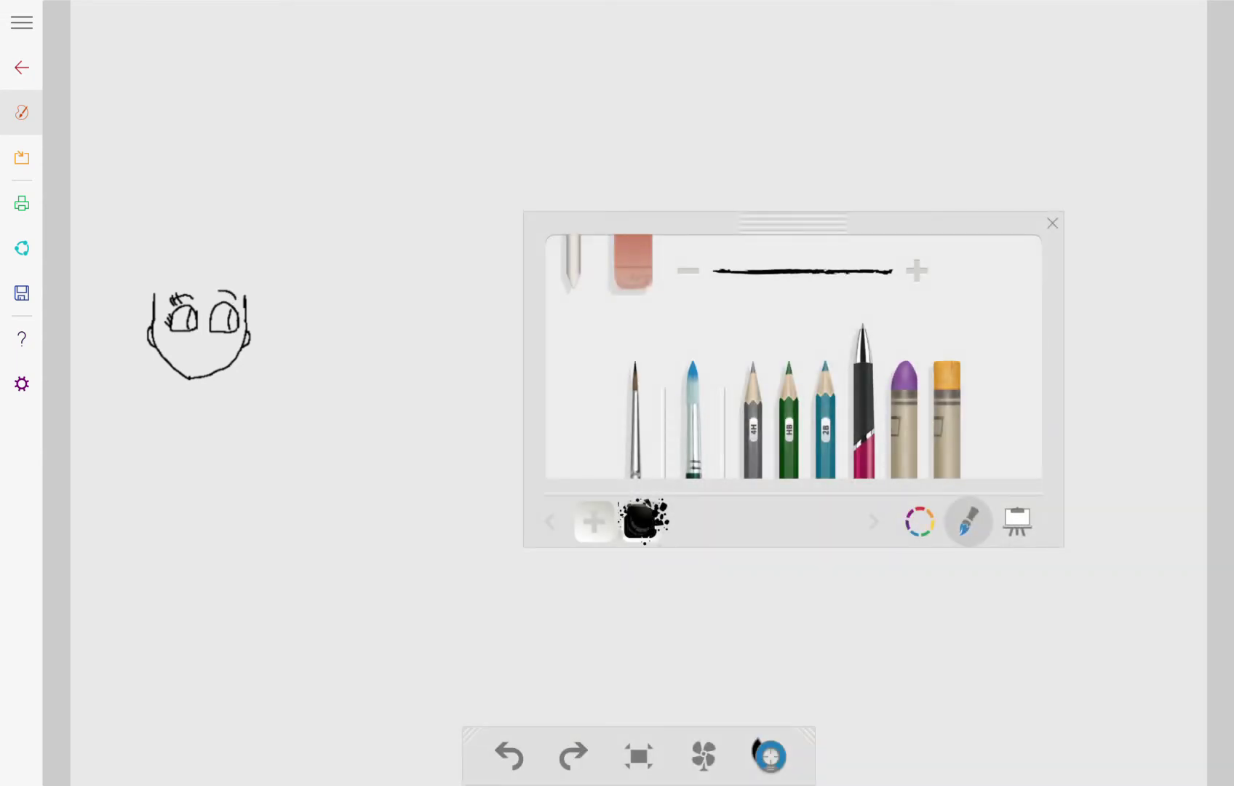
pyautogui.moveTo(236, 294); pyautogui.dragTo(241, 324)
# Add a dot nose and a small slanted mouth to the face, and outline a short neck under the chin.
pyautogui.click(207, 348)
pyautogui.moveTo(188, 377); pyautogui.dragTo(203, 378)
pyautogui.click(509, 756)
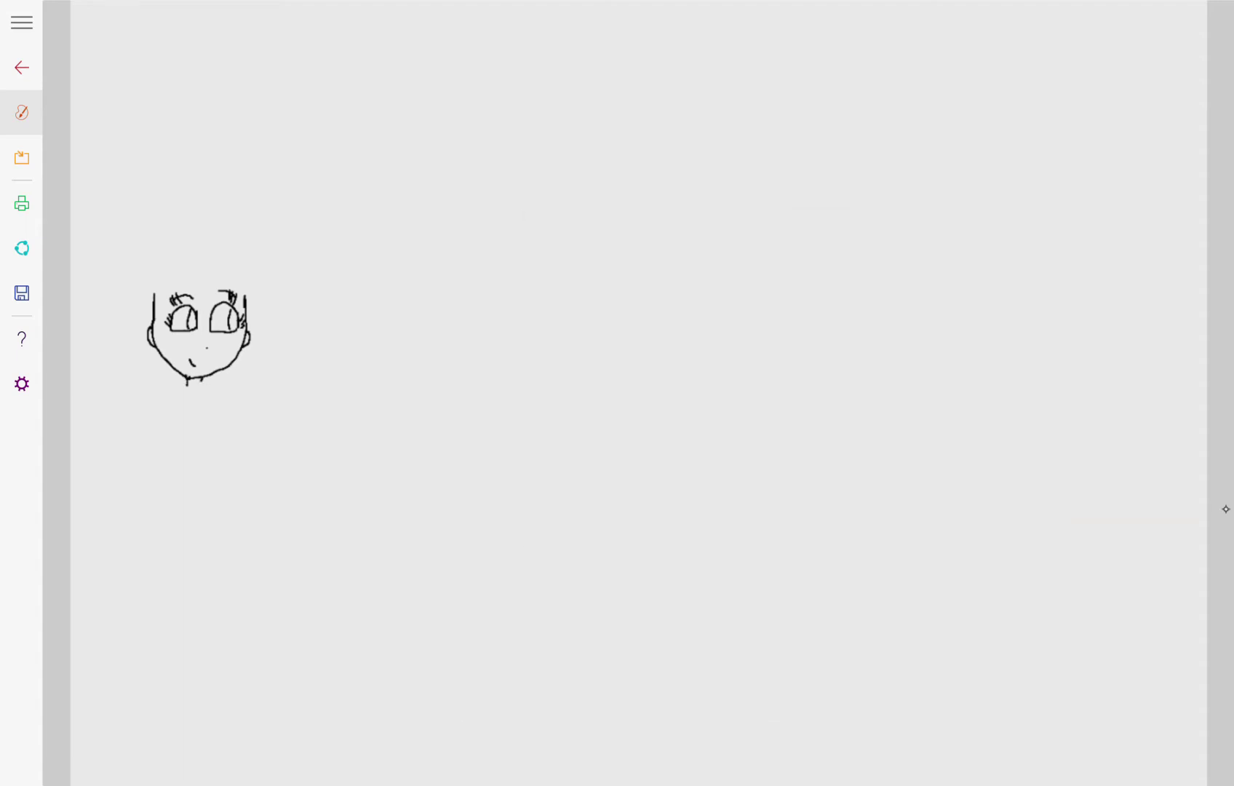
pyautogui.moveTo(189, 377); pyautogui.dragTo(201, 376)
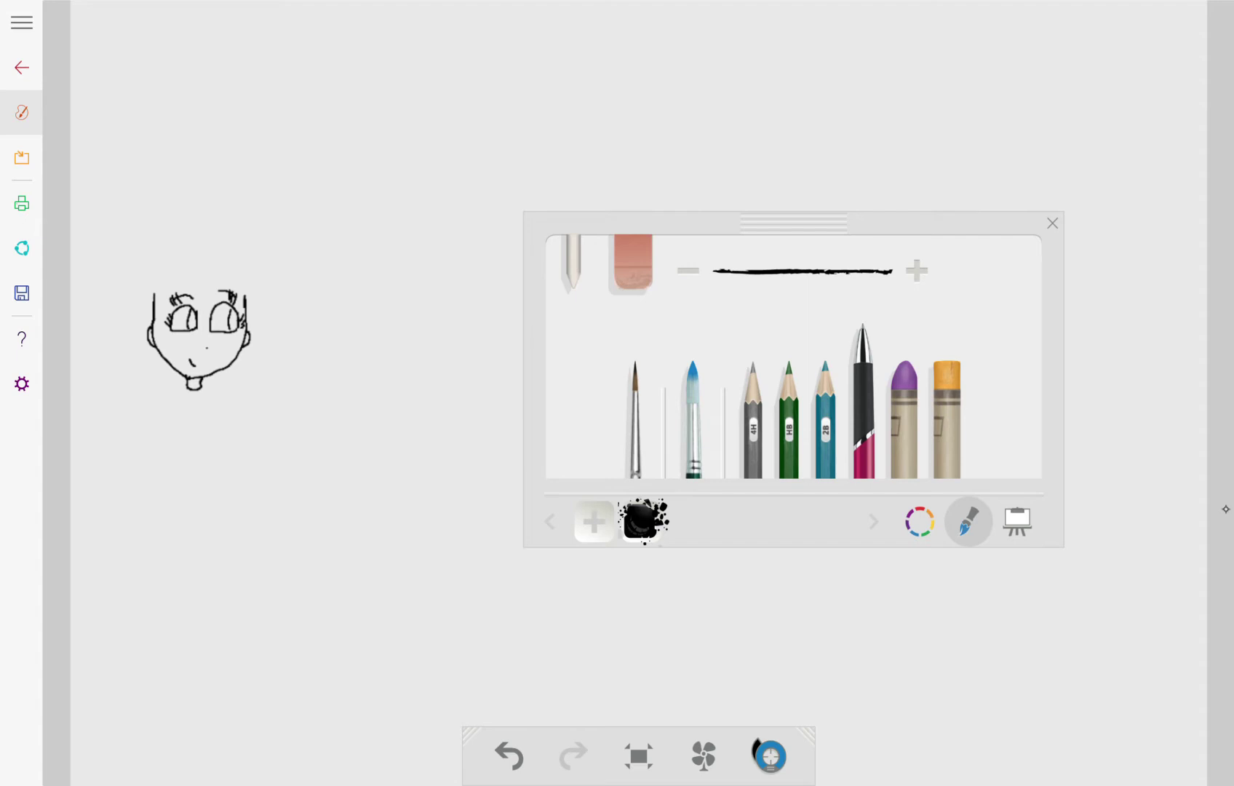
pyautogui.moveTo(217, 405); pyautogui.dragTo(212, 458)
pyautogui.moveTo(171, 405)
pyautogui.mouseDown()
pyautogui.moveTo(182, 465)
pyautogui.moveTo(165, 455)
pyautogui.mouseUp()
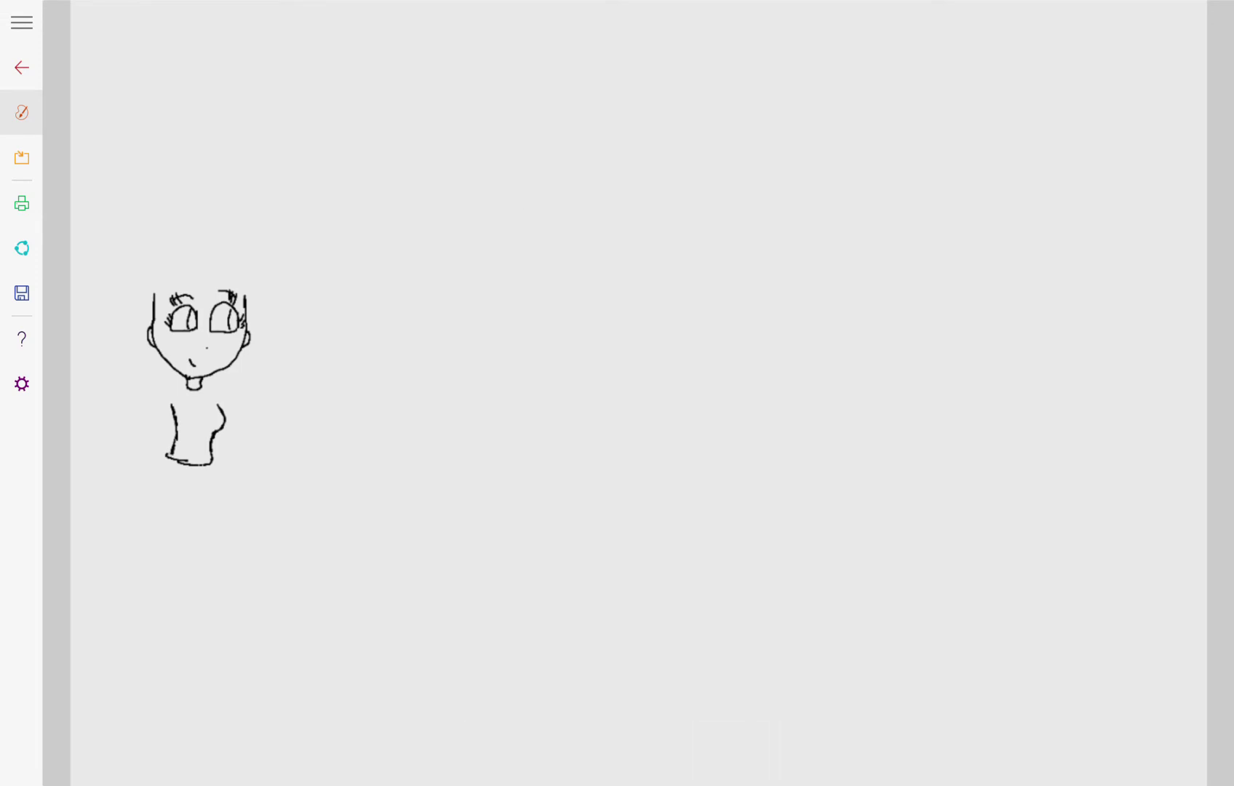
pyautogui.hotkey('ctrl', 'z')
pyautogui.hotkey('ctrl', 'z')
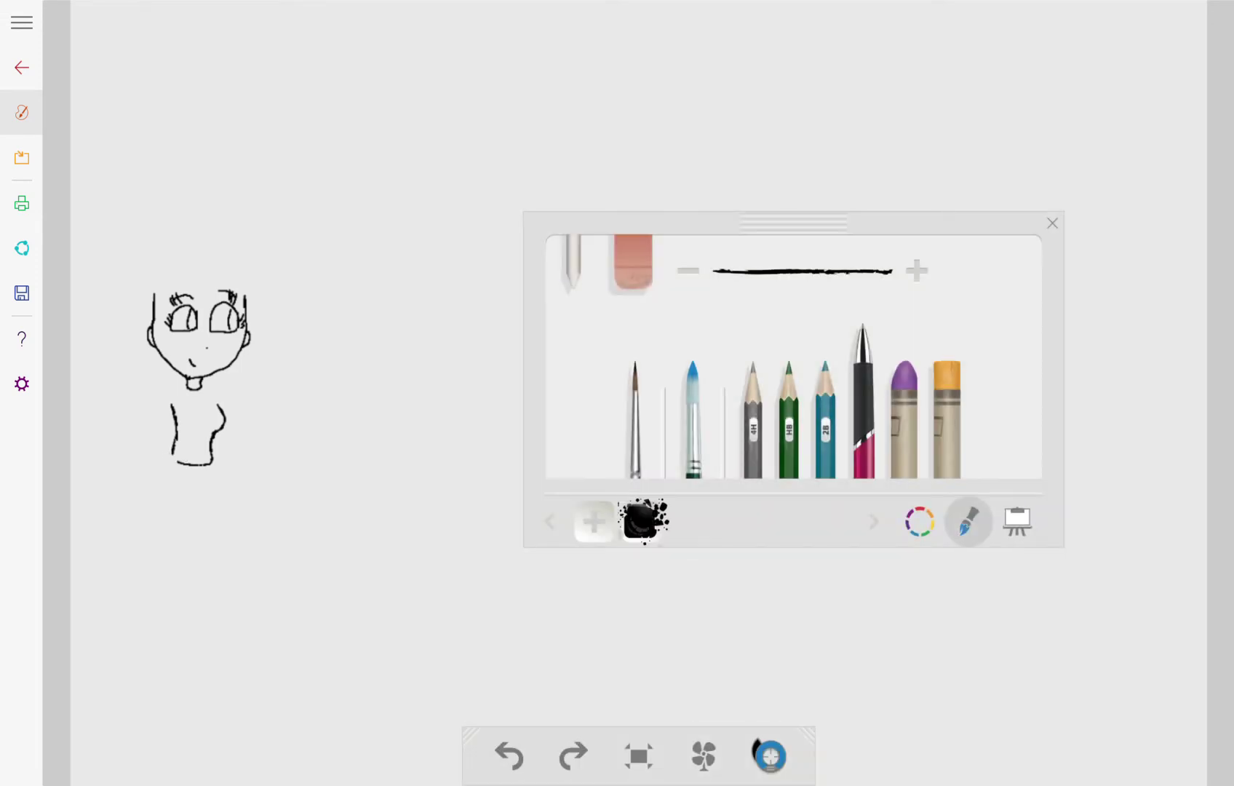
pyautogui.moveTo(169, 457); pyautogui.dragTo(181, 465)
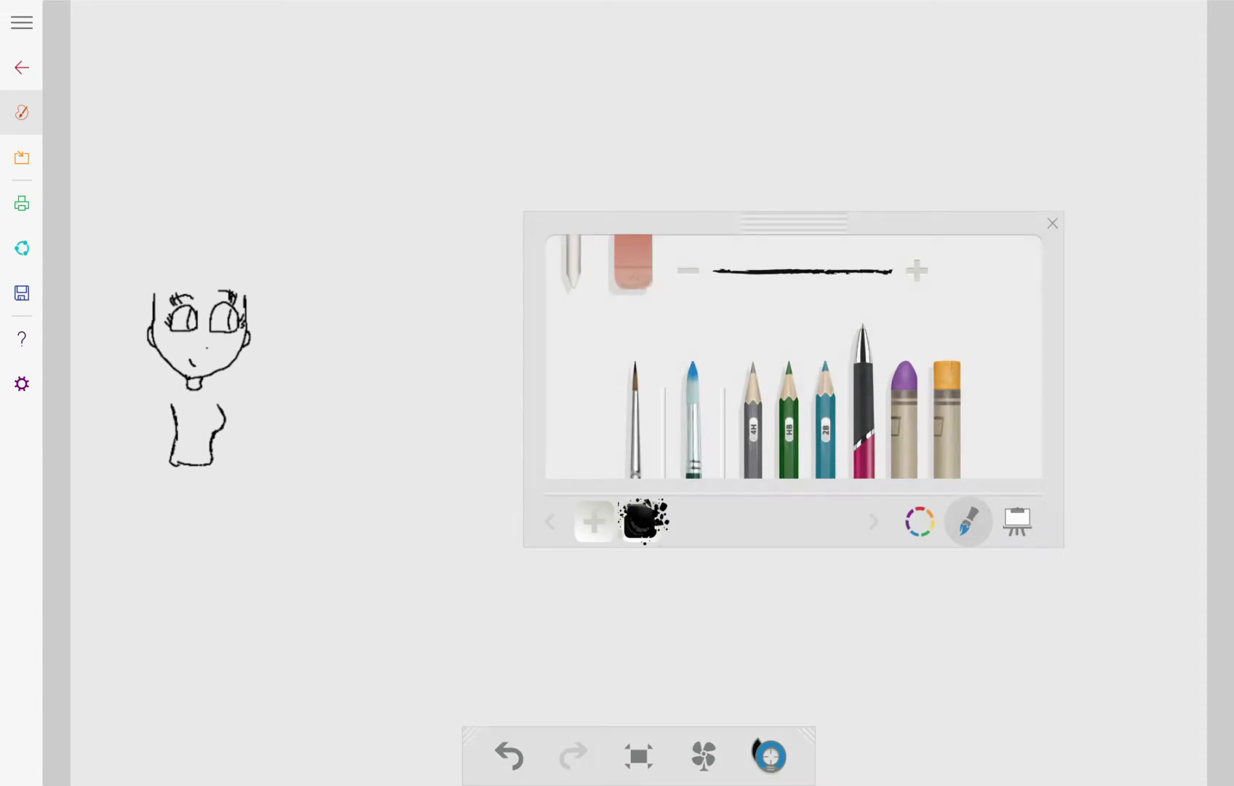
pyautogui.hotkey('ctrl', 'z')
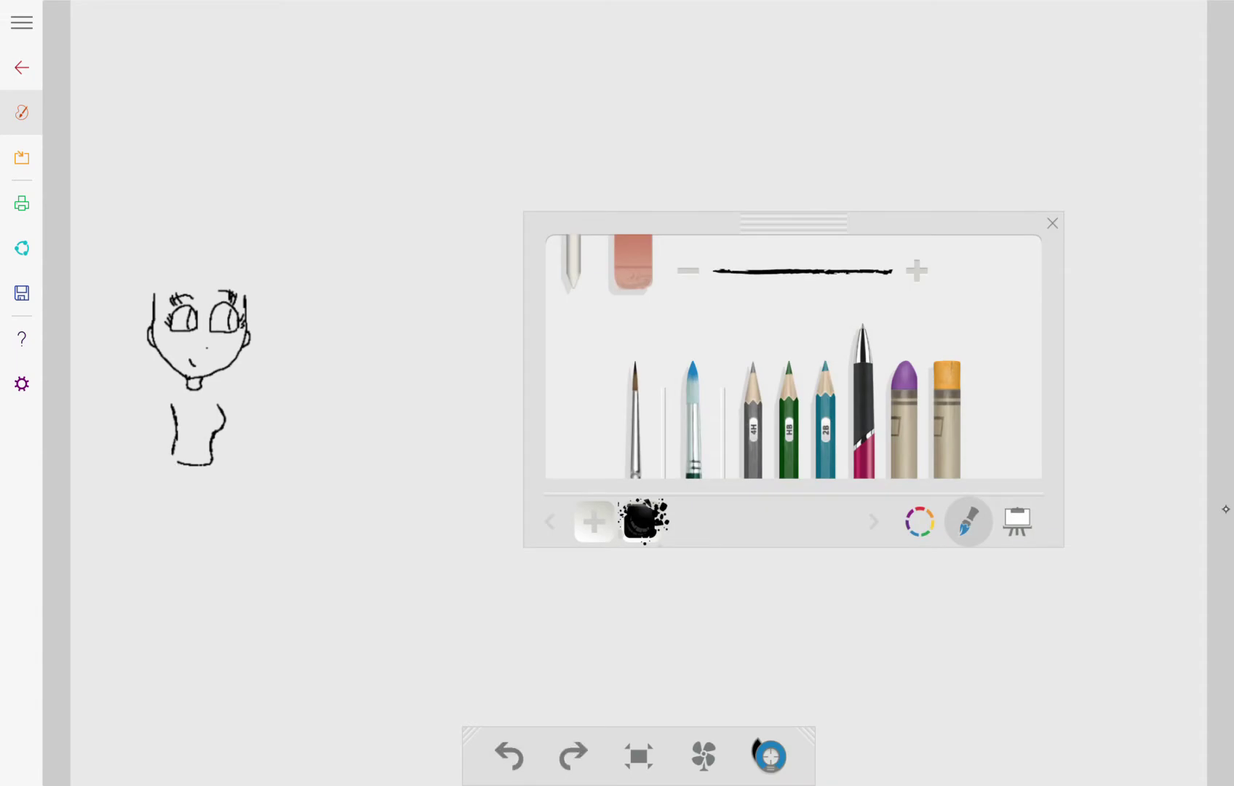
pyautogui.moveTo(171, 456); pyautogui.dragTo(179, 462)
pyautogui.hotkey('ctrl', 'z')
pyautogui.hotkey('ctrl', 'z')
pyautogui.hotkey('ctrl', 'z')
pyautogui.hotkey('ctrl', 'z')
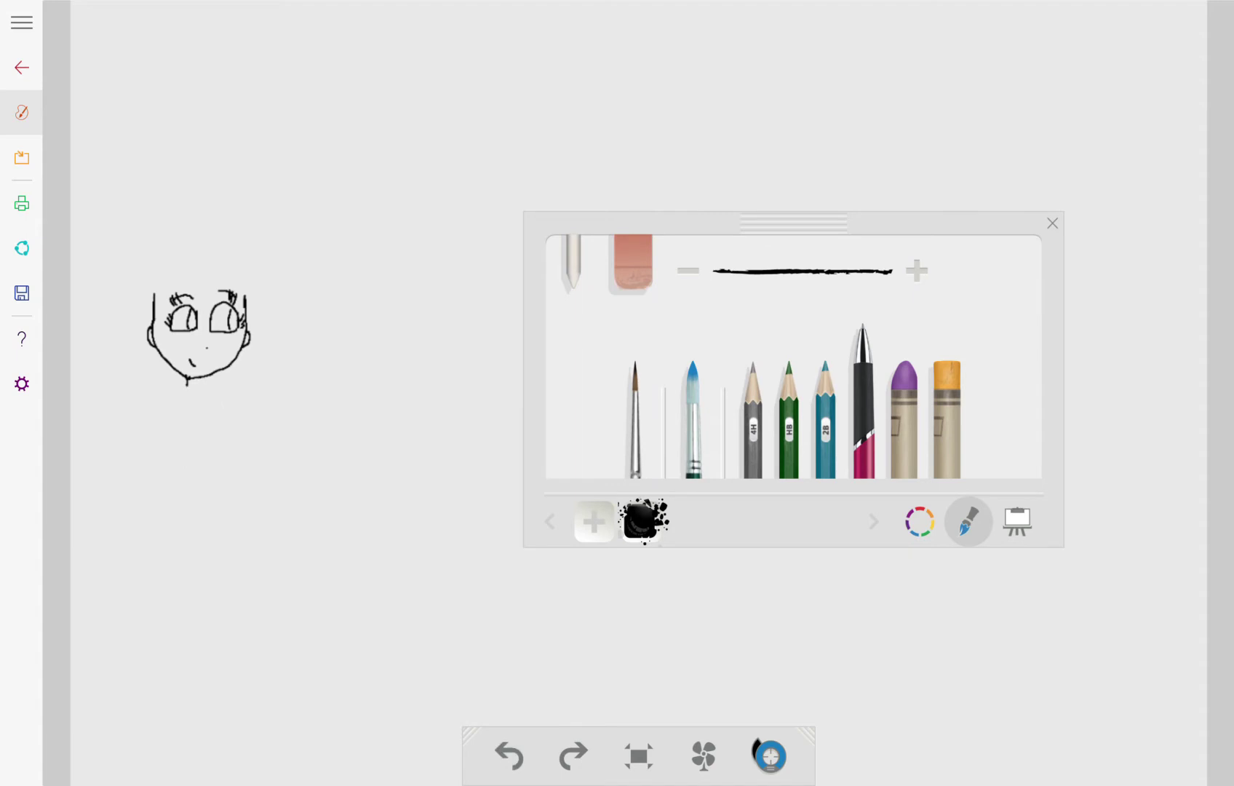
# Restore the neck outline and draw a torso below it with a curved right side and a rounded hem.
pyautogui.hotkey('ctrl', 'y')
pyautogui.moveTo(220, 404); pyautogui.dragTo(215, 452)
pyautogui.moveTo(173, 403)
pyautogui.mouseDown()
pyautogui.moveTo(170, 450)
pyautogui.moveTo(215, 461)
pyautogui.moveTo(195, 470)
pyautogui.moveTo(214, 462)
pyautogui.mouseUp()
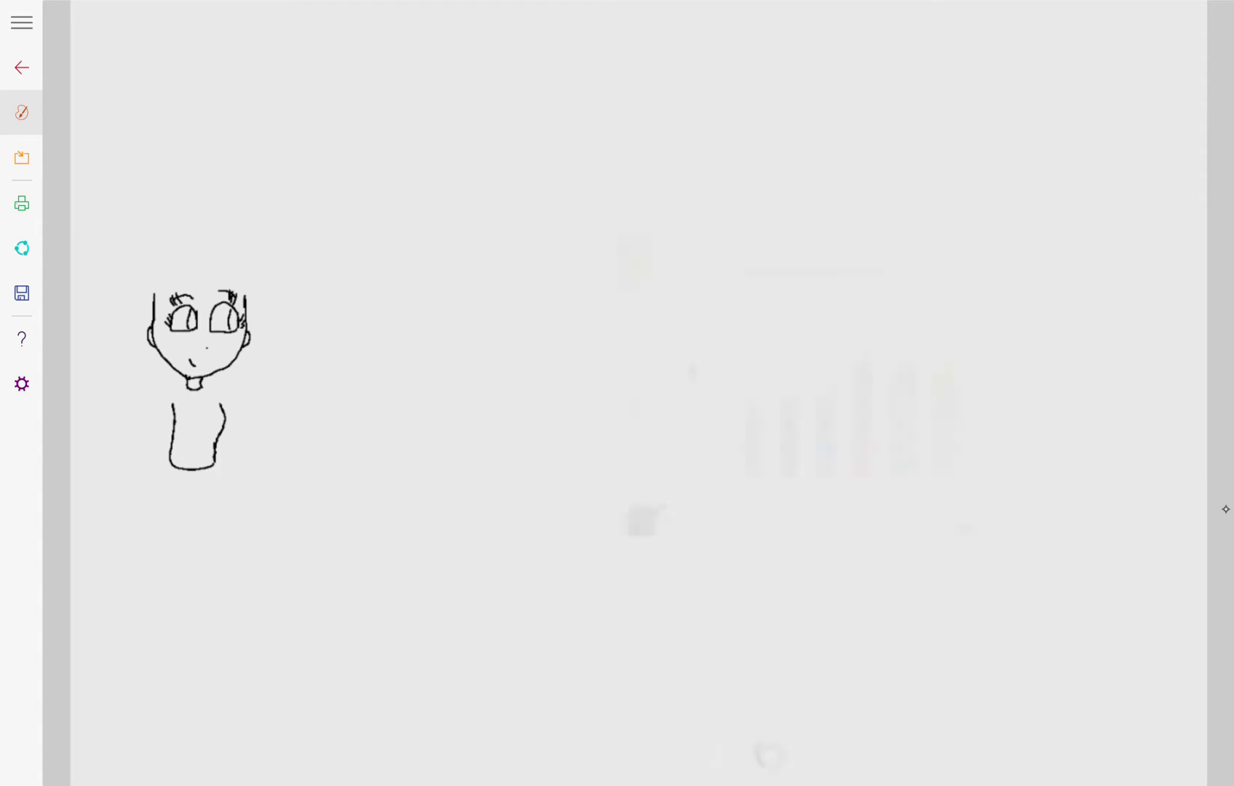
# Draw shoulders with short sleeves, a right arm bent to the waist and a left arm hanging down with its hand.
pyautogui.moveTo(190, 386)
pyautogui.mouseDown()
pyautogui.moveTo(236, 409)
pyautogui.moveTo(230, 427)
pyautogui.moveTo(245, 444)
pyautogui.moveTo(231, 438)
pyautogui.moveTo(218, 449)
pyautogui.moveTo(234, 454)
pyautogui.moveTo(216, 462)
pyautogui.mouseUp()
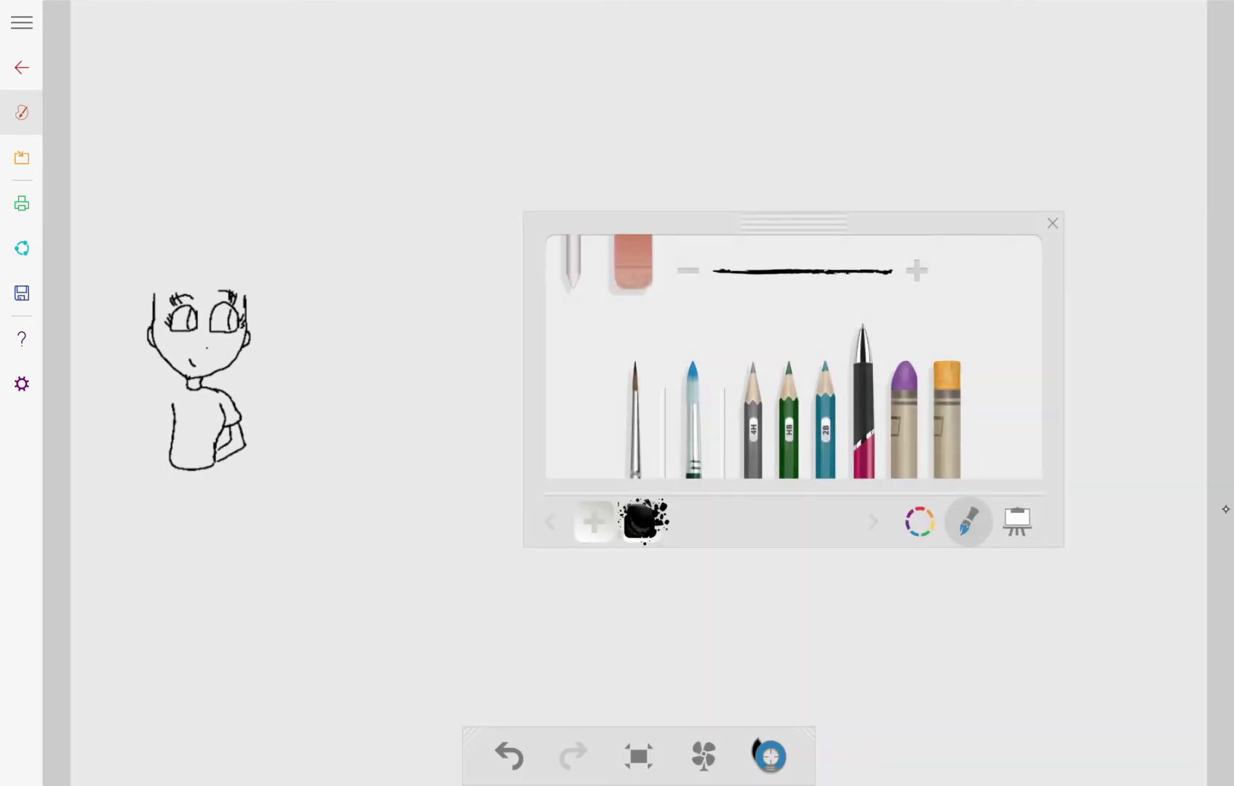
pyautogui.moveTo(184, 386)
pyautogui.mouseDown()
pyautogui.moveTo(157, 412)
pyautogui.moveTo(173, 424)
pyautogui.moveTo(150, 487)
pyautogui.mouseUp()
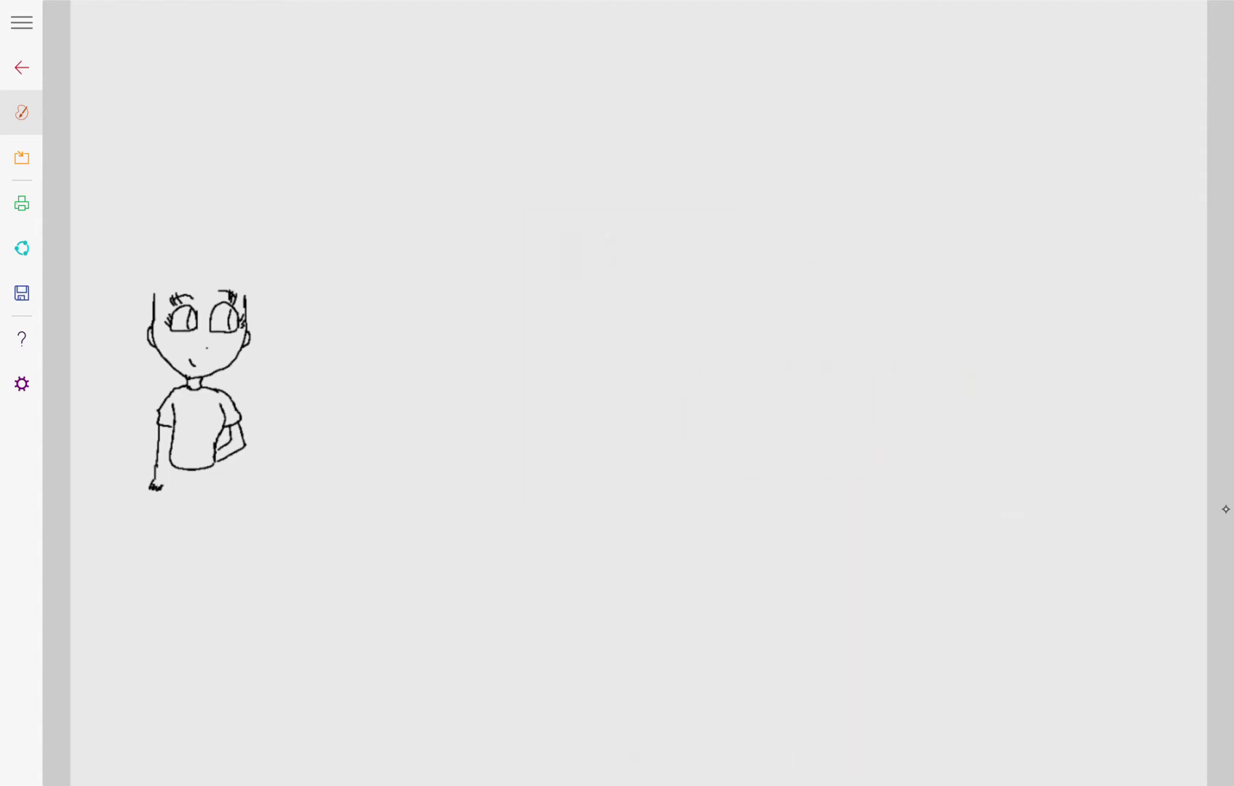
pyautogui.moveTo(170, 463); pyautogui.dragTo(170, 481)
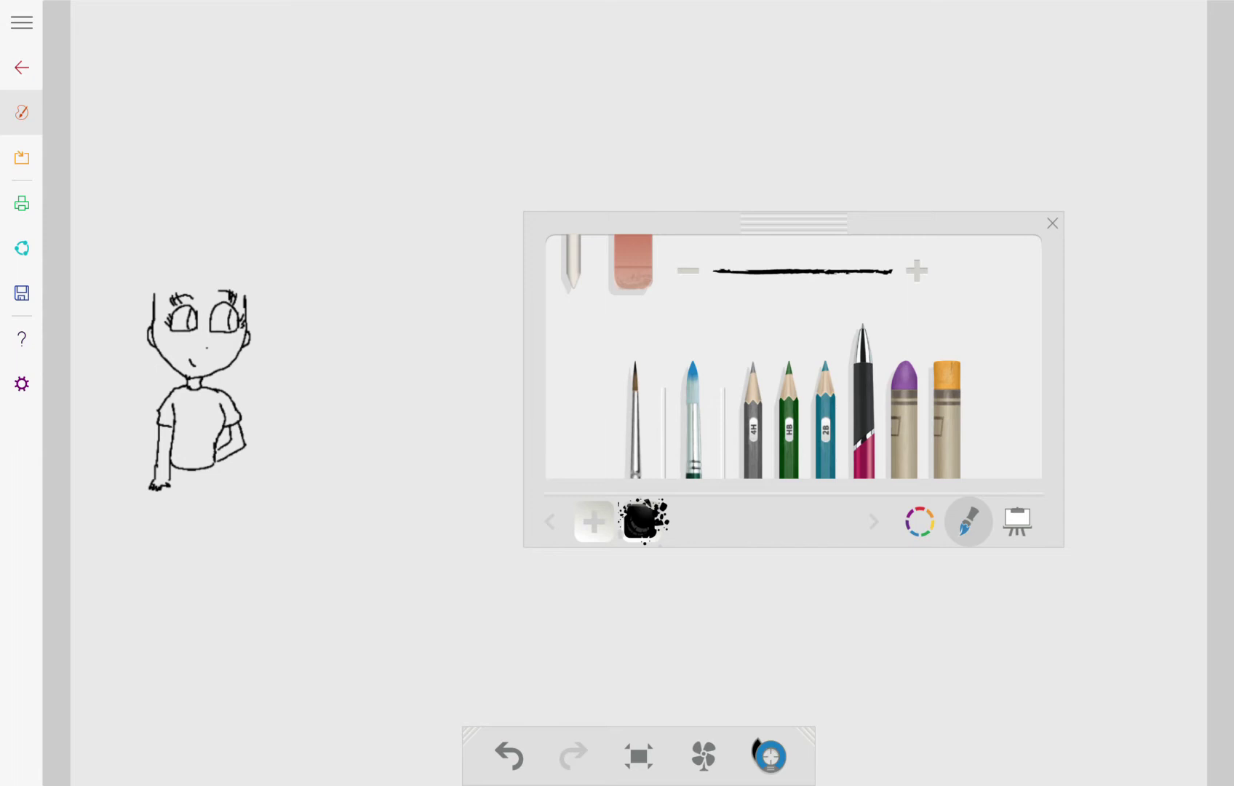
# Outline the hair around the head with a parting and fringe, and draw a long wavy strand down the left side.
pyautogui.moveTo(174, 272)
pyautogui.mouseDown()
pyautogui.moveTo(146, 289)
pyautogui.moveTo(137, 327)
pyautogui.moveTo(155, 356)
pyautogui.mouseUp()
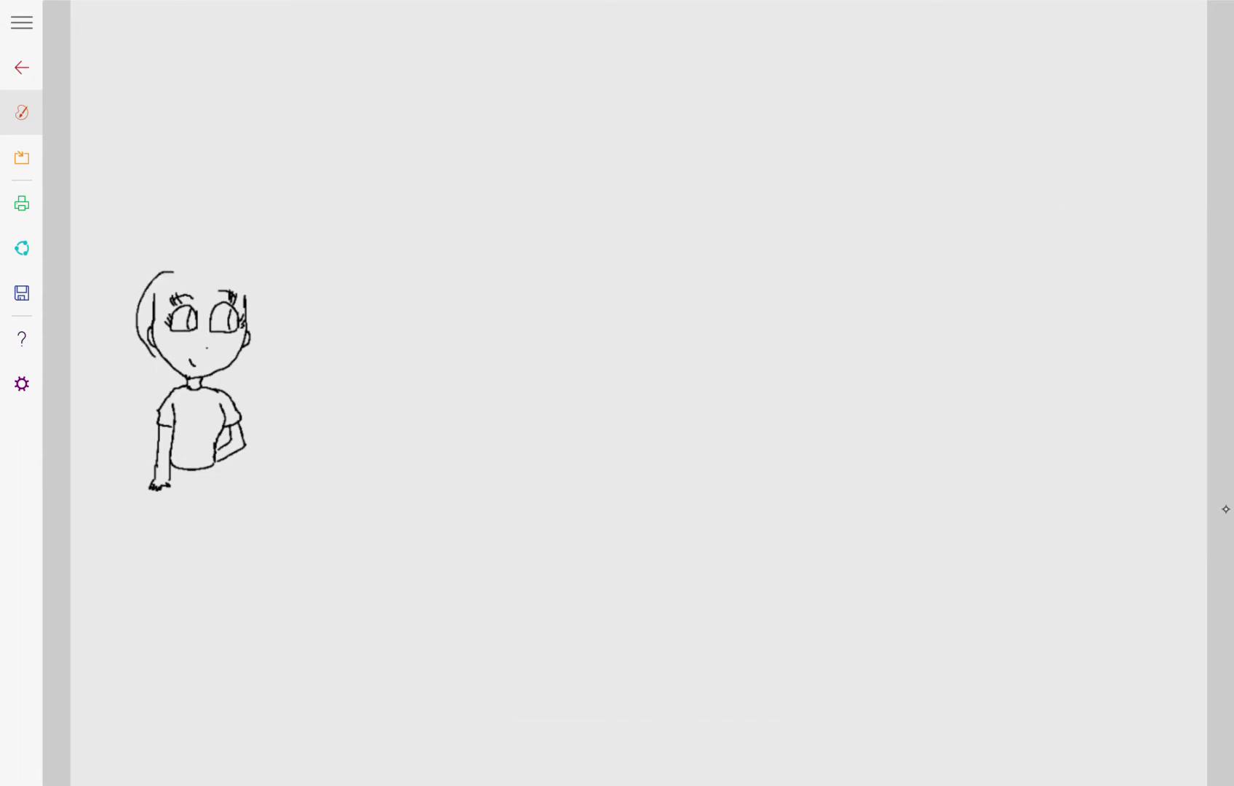
pyautogui.moveTo(164, 308); pyautogui.dragTo(130, 440)
pyautogui.moveTo(175, 271)
pyautogui.mouseDown()
pyautogui.moveTo(247, 291)
pyautogui.moveTo(252, 338)
pyautogui.mouseUp()
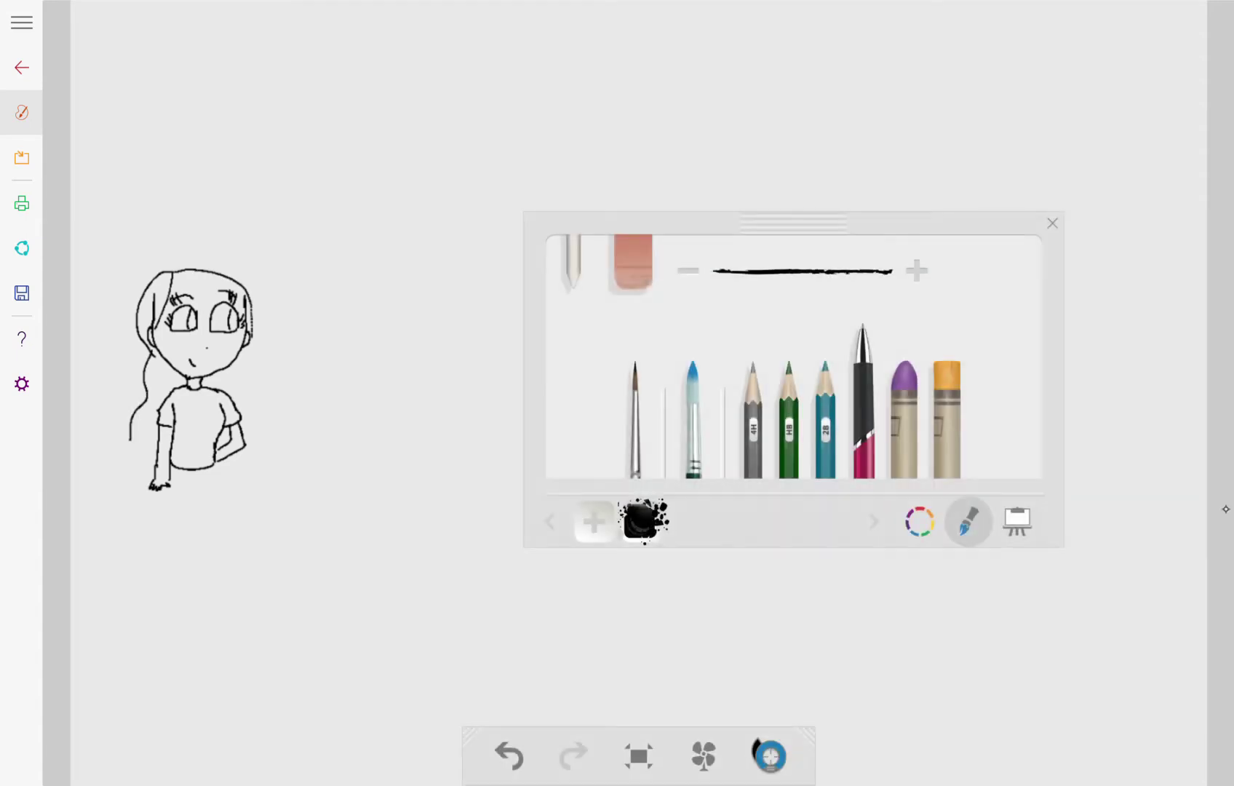
pyautogui.moveTo(175, 273); pyautogui.dragTo(202, 297)
# Draw a long wavy strand of hair down the right side, undoing and redrawing it twice.
pyautogui.moveTo(247, 355)
pyautogui.mouseDown()
pyautogui.moveTo(269, 407)
pyautogui.moveTo(266, 459)
pyautogui.mouseUp()
pyautogui.click(509, 757)
pyautogui.moveTo(248, 347); pyautogui.dragTo(277, 466)
pyautogui.click(510, 757)
pyautogui.moveTo(248, 345); pyautogui.dragTo(271, 449)
# Draw a flared skirt with a rounded hem below the shirt, undoing and redrawing its right edge.
pyautogui.moveTo(213, 472); pyautogui.dragTo(220, 496)
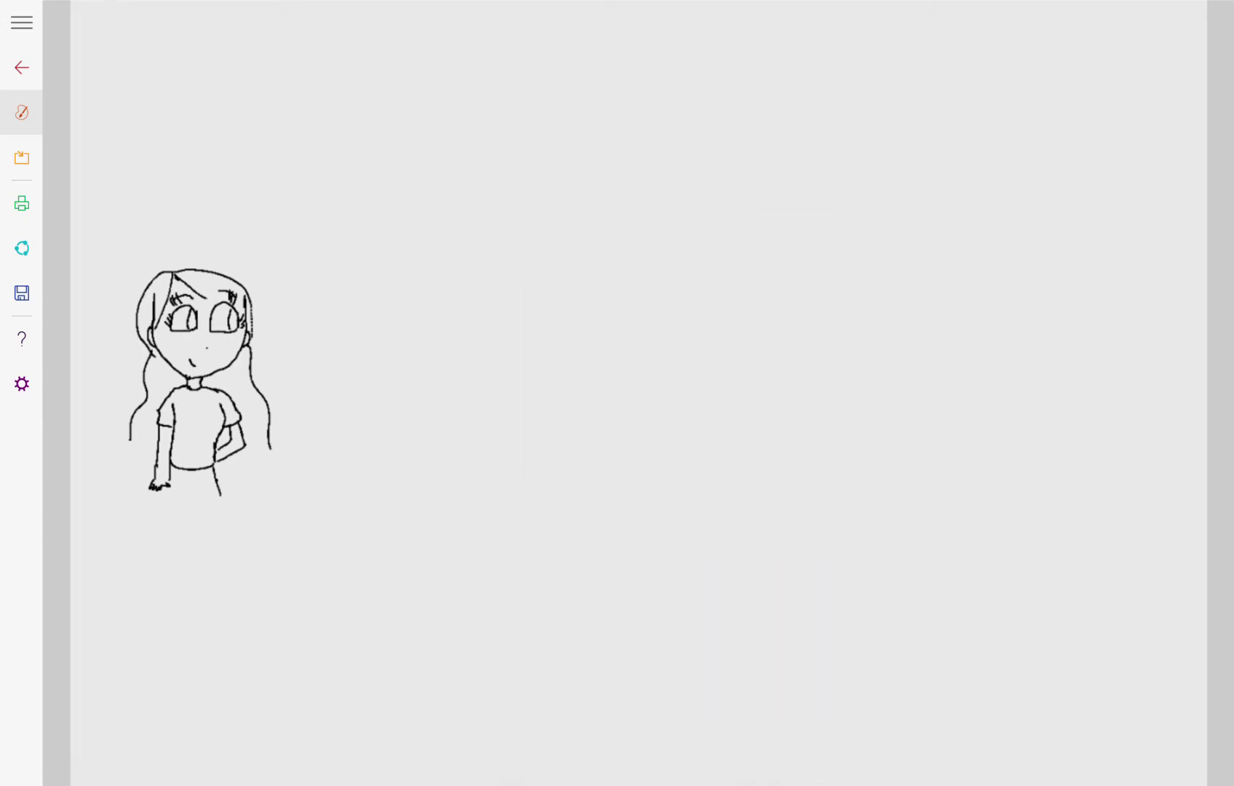
pyautogui.hotkey('ctrl', 'z')
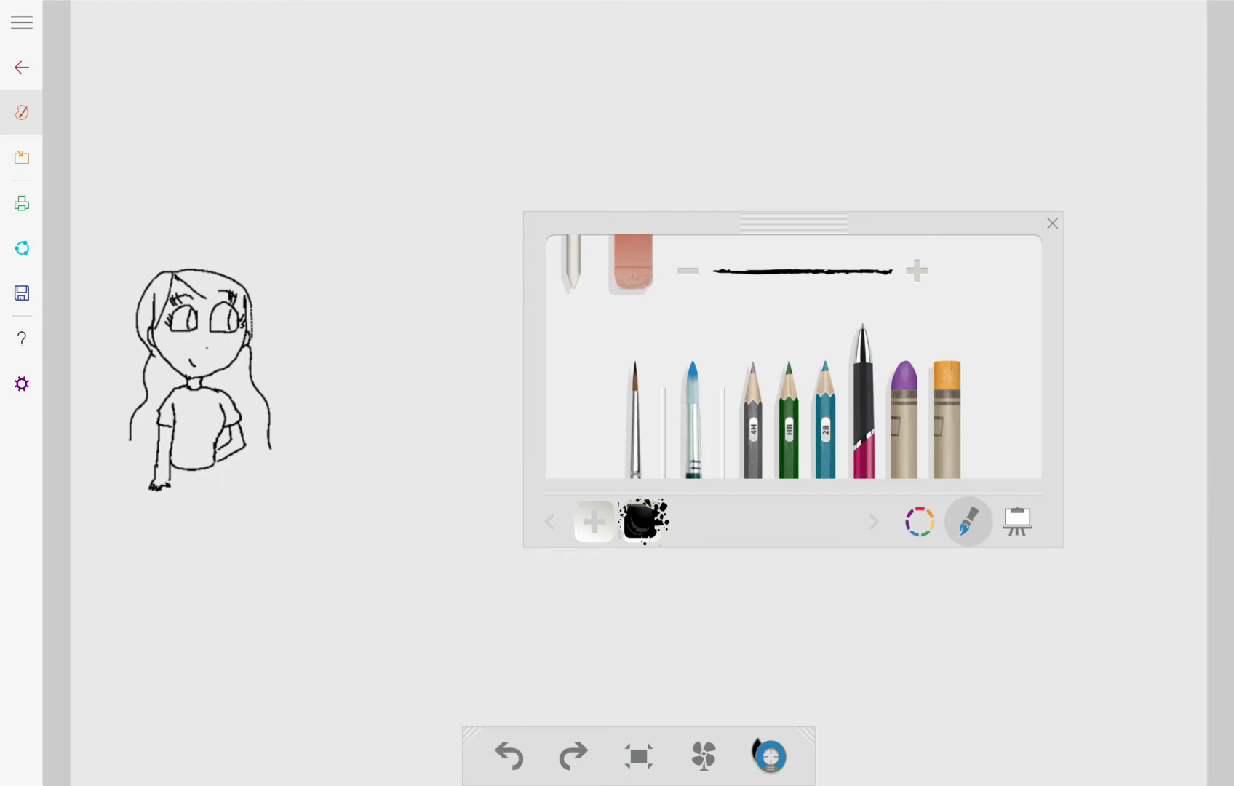
pyautogui.moveTo(215, 472); pyautogui.dragTo(224, 510)
pyautogui.moveTo(160, 486)
pyautogui.mouseDown()
pyautogui.moveTo(155, 509)
pyautogui.moveTo(228, 518)
pyautogui.moveTo(162, 525)
pyautogui.moveTo(148, 517)
pyautogui.moveTo(156, 499)
pyautogui.mouseUp()
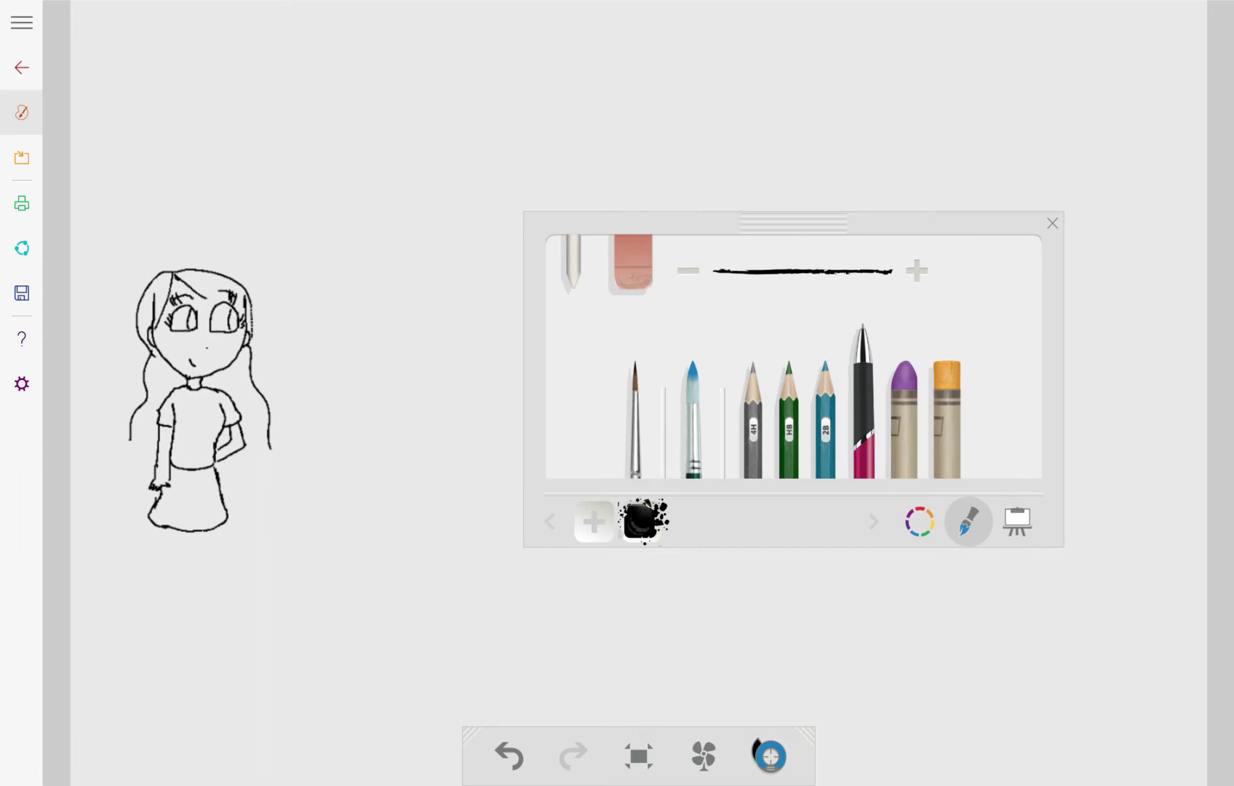
# Try drawing two straight legs with small shoes below the skirt, and erase them.
pyautogui.moveTo(212, 533); pyautogui.dragTo(212, 575)
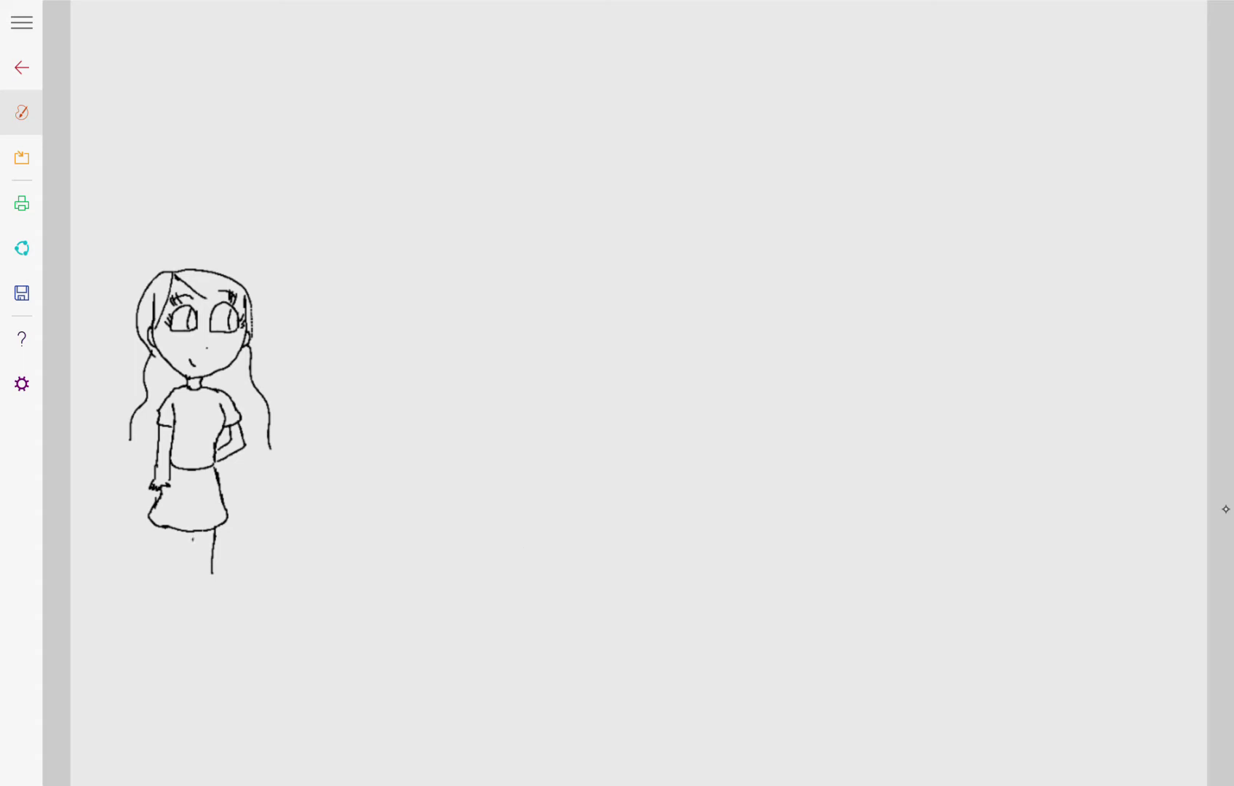
pyautogui.moveTo(193, 531); pyautogui.dragTo(190, 578)
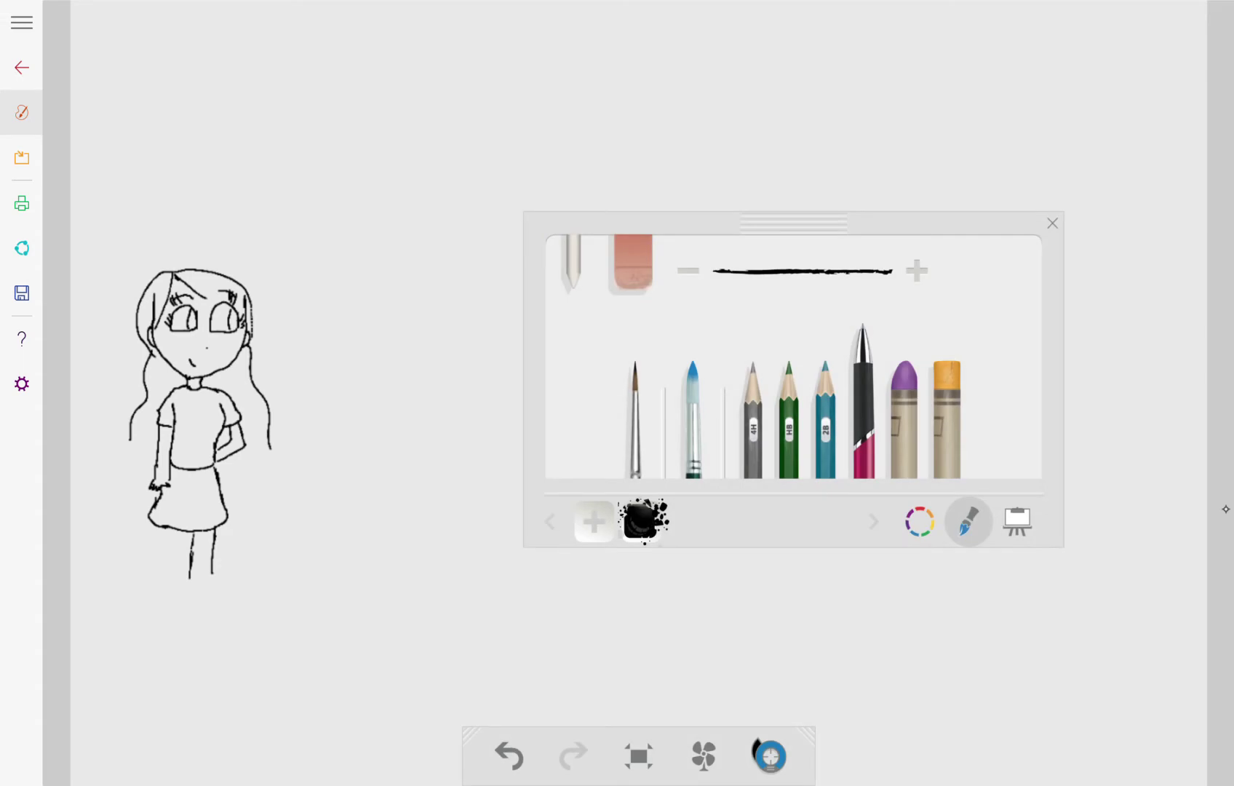
pyautogui.moveTo(182, 536)
pyautogui.mouseDown()
pyautogui.moveTo(190, 560)
pyautogui.moveTo(166, 539)
pyautogui.moveTo(161, 582)
pyautogui.moveTo(210, 594)
pyautogui.moveTo(190, 595)
pyautogui.moveTo(210, 584)
pyautogui.moveTo(173, 601)
pyautogui.mouseUp()
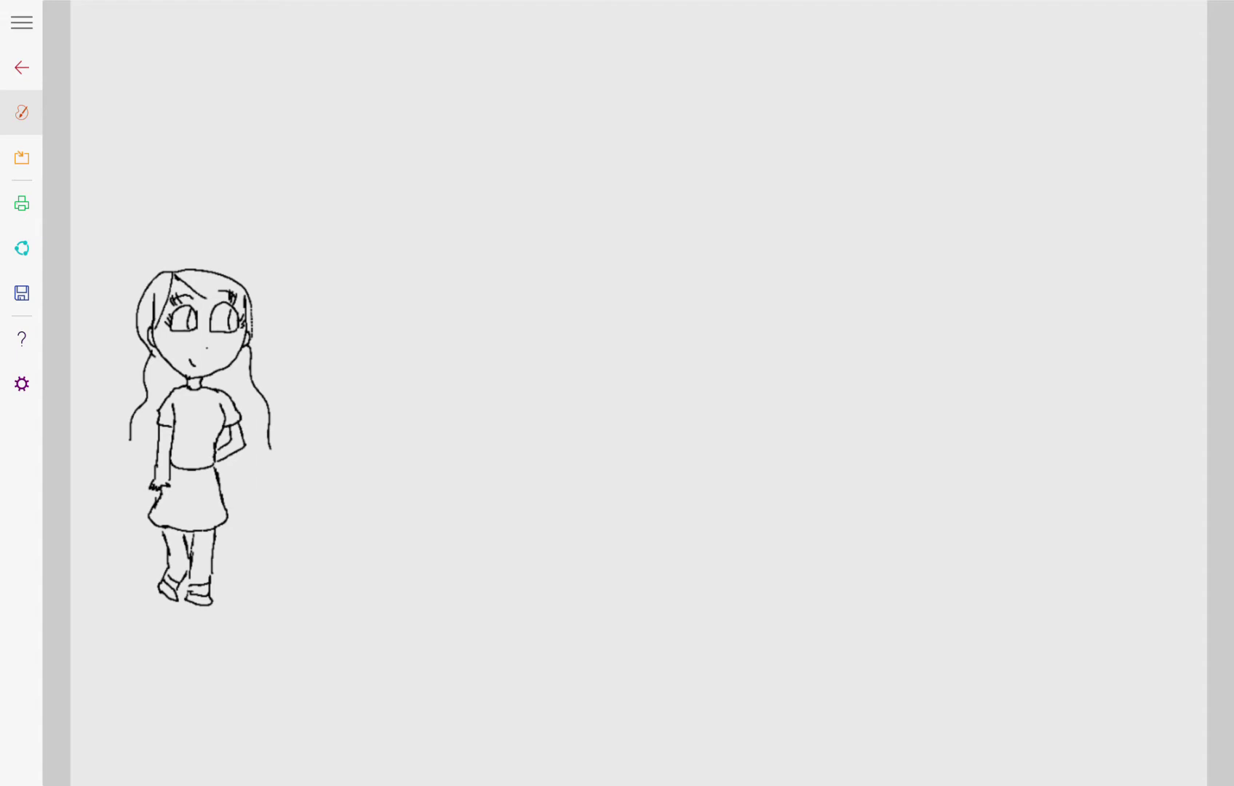
pyautogui.moveTo(171, 598)
pyautogui.mouseDown()
pyautogui.moveTo(207, 585)
pyautogui.moveTo(167, 570)
pyautogui.moveTo(187, 554)
pyautogui.mouseUp()
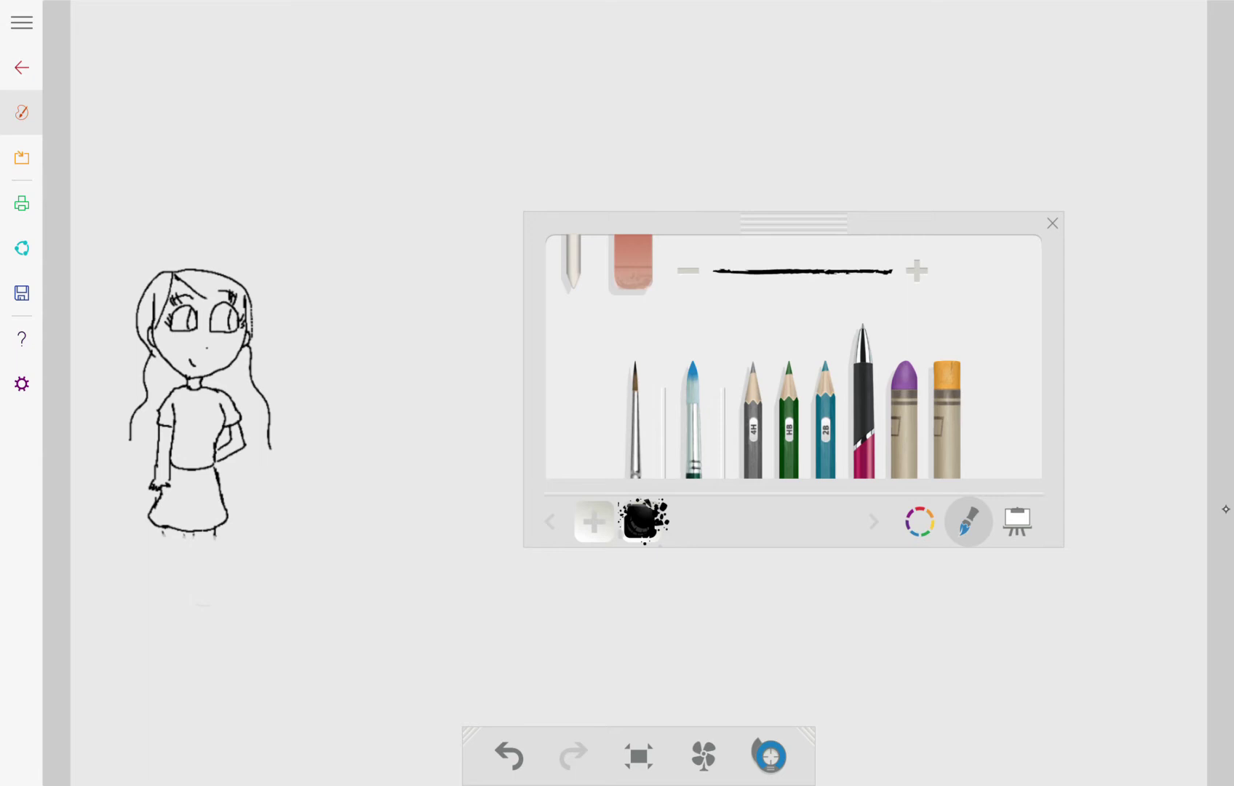
# Try drawing a sharply bent left leg beside a straight right leg with a sock and shoe, and erase both.
pyautogui.moveTo(184, 531)
pyautogui.mouseDown()
pyautogui.moveTo(161, 543)
pyautogui.moveTo(189, 551)
pyautogui.moveTo(182, 571)
pyautogui.moveTo(168, 550)
pyautogui.mouseUp()
pyautogui.moveTo(164, 562)
pyautogui.mouseDown()
pyautogui.moveTo(154, 577)
pyautogui.moveTo(176, 581)
pyautogui.mouseUp()
pyautogui.moveTo(189, 534)
pyautogui.mouseDown()
pyautogui.moveTo(212, 560)
pyautogui.moveTo(211, 579)
pyautogui.moveTo(186, 578)
pyautogui.moveTo(186, 601)
pyautogui.moveTo(210, 606)
pyautogui.moveTo(178, 606)
pyautogui.moveTo(208, 598)
pyautogui.mouseUp()
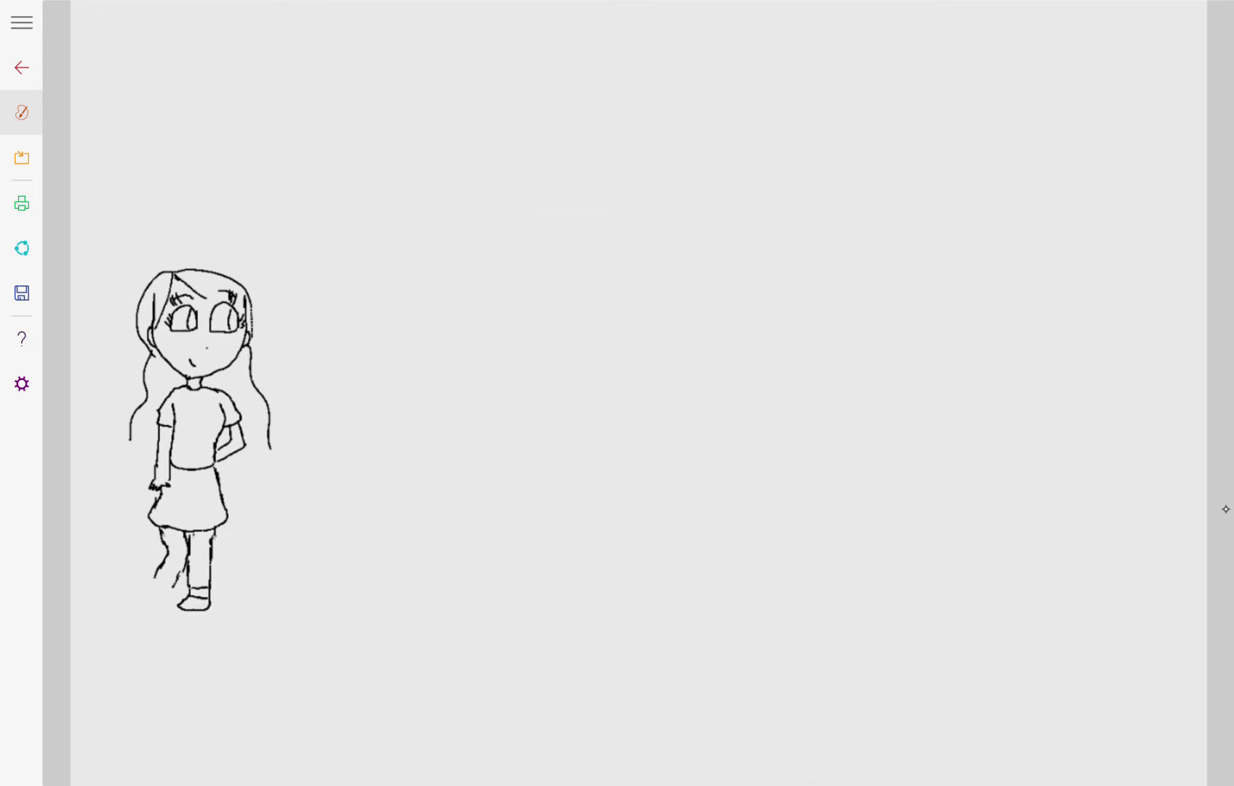
pyautogui.moveTo(172, 588); pyautogui.dragTo(175, 599)
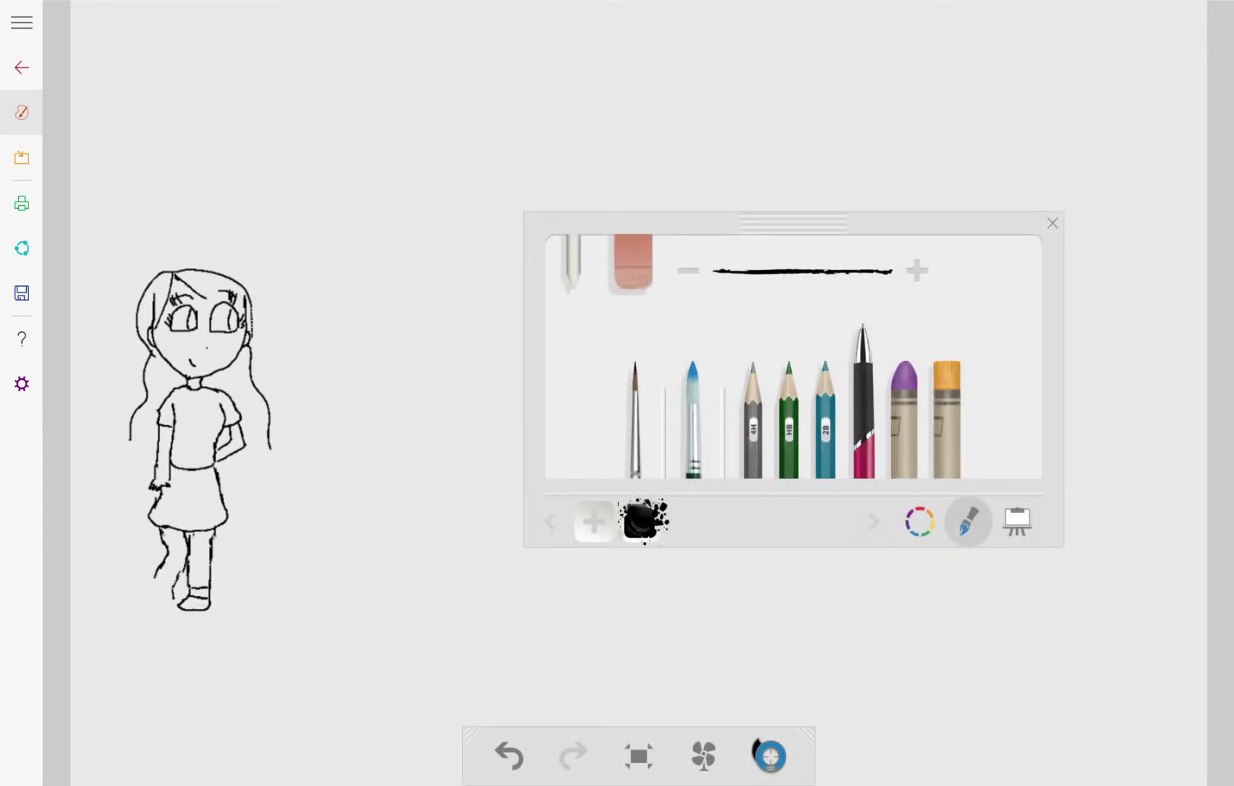
pyautogui.click(633, 263)
pyautogui.moveTo(194, 605)
pyautogui.mouseDown()
pyautogui.moveTo(161, 574)
pyautogui.moveTo(211, 566)
pyautogui.moveTo(166, 549)
pyautogui.moveTo(188, 540)
pyautogui.moveTo(162, 534)
pyautogui.moveTo(216, 528)
pyautogui.mouseUp()
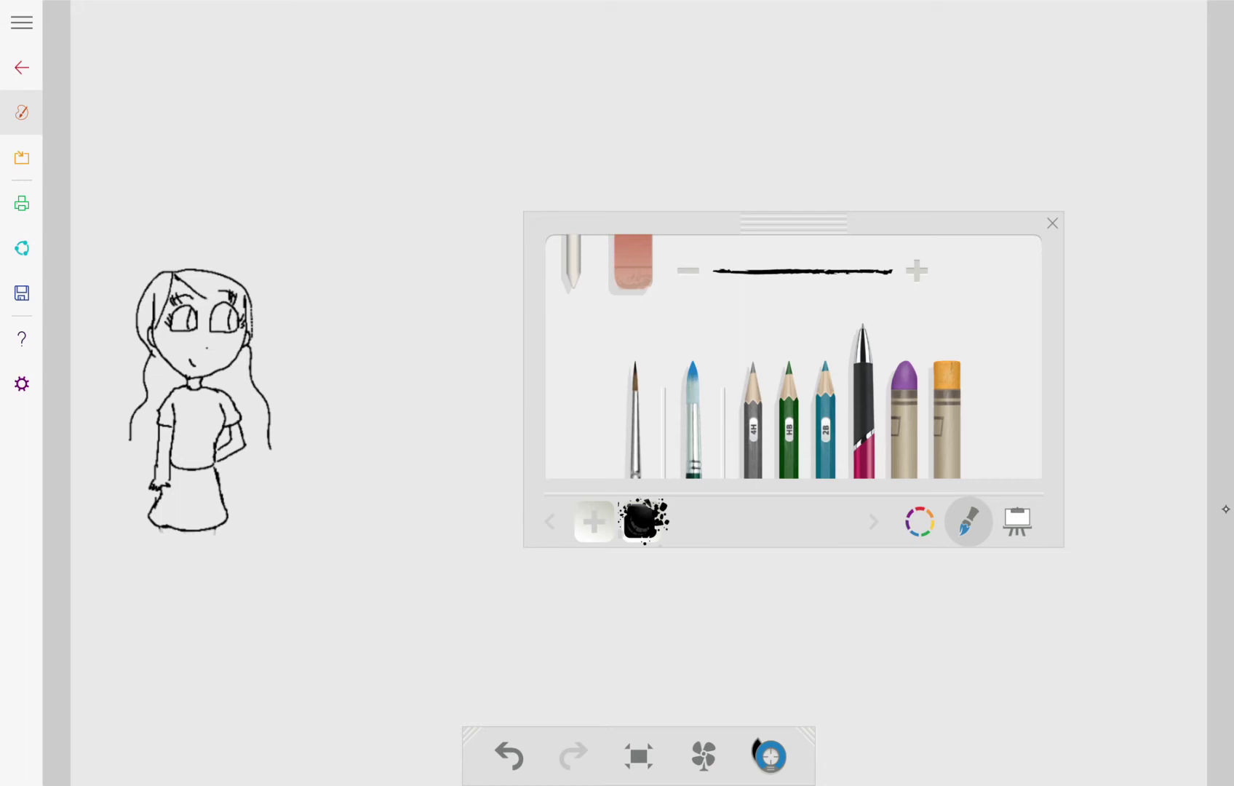
# Draw a slightly bent left leg and a straight right leg below the skirt, each with a sock band and a shoe.
pyautogui.moveTo(188, 531)
pyautogui.mouseDown()
pyautogui.moveTo(189, 548)
pyautogui.moveTo(164, 536)
pyautogui.moveTo(168, 547)
pyautogui.mouseUp()
pyautogui.moveTo(189, 546)
pyautogui.mouseDown()
pyautogui.moveTo(166, 587)
pyautogui.moveTo(189, 582)
pyautogui.moveTo(182, 600)
pyautogui.mouseUp()
pyautogui.moveTo(175, 601)
pyautogui.mouseDown()
pyautogui.moveTo(179, 621)
pyautogui.moveTo(159, 609)
pyautogui.moveTo(167, 590)
pyautogui.mouseUp()
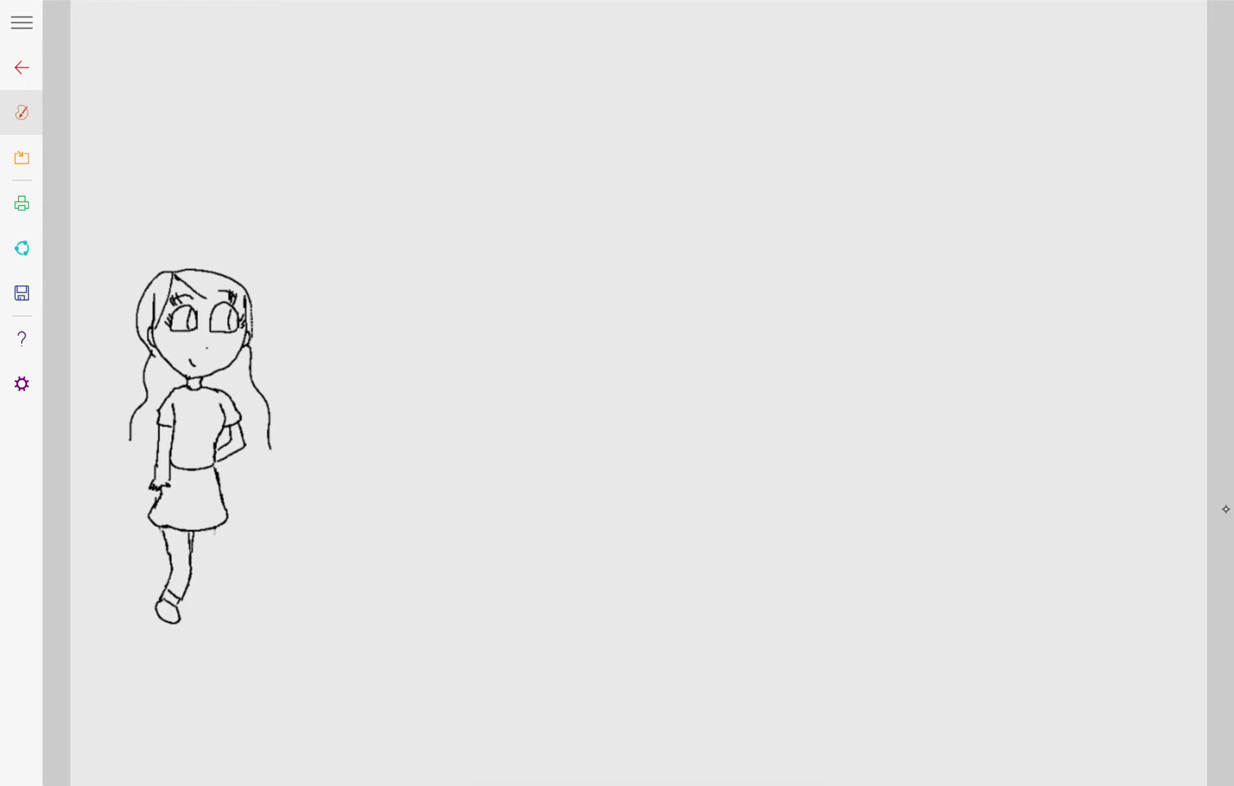
pyautogui.moveTo(211, 548)
pyautogui.mouseDown()
pyautogui.moveTo(208, 606)
pyautogui.moveTo(189, 590)
pyautogui.moveTo(187, 607)
pyautogui.moveTo(209, 607)
pyautogui.moveTo(179, 606)
pyautogui.moveTo(210, 620)
pyautogui.mouseUp()
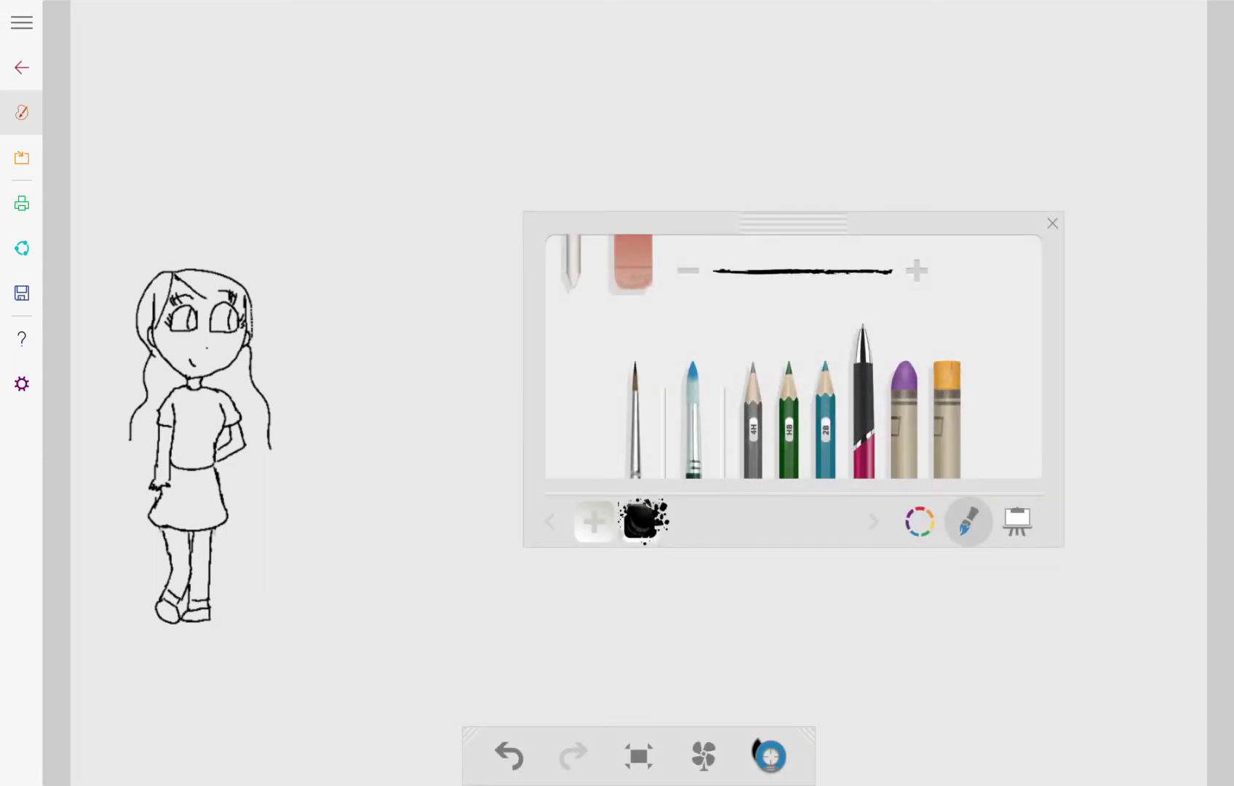
# Erase the rounded left shoe and redraw it with a more angular outline.
pyautogui.click(633, 264)
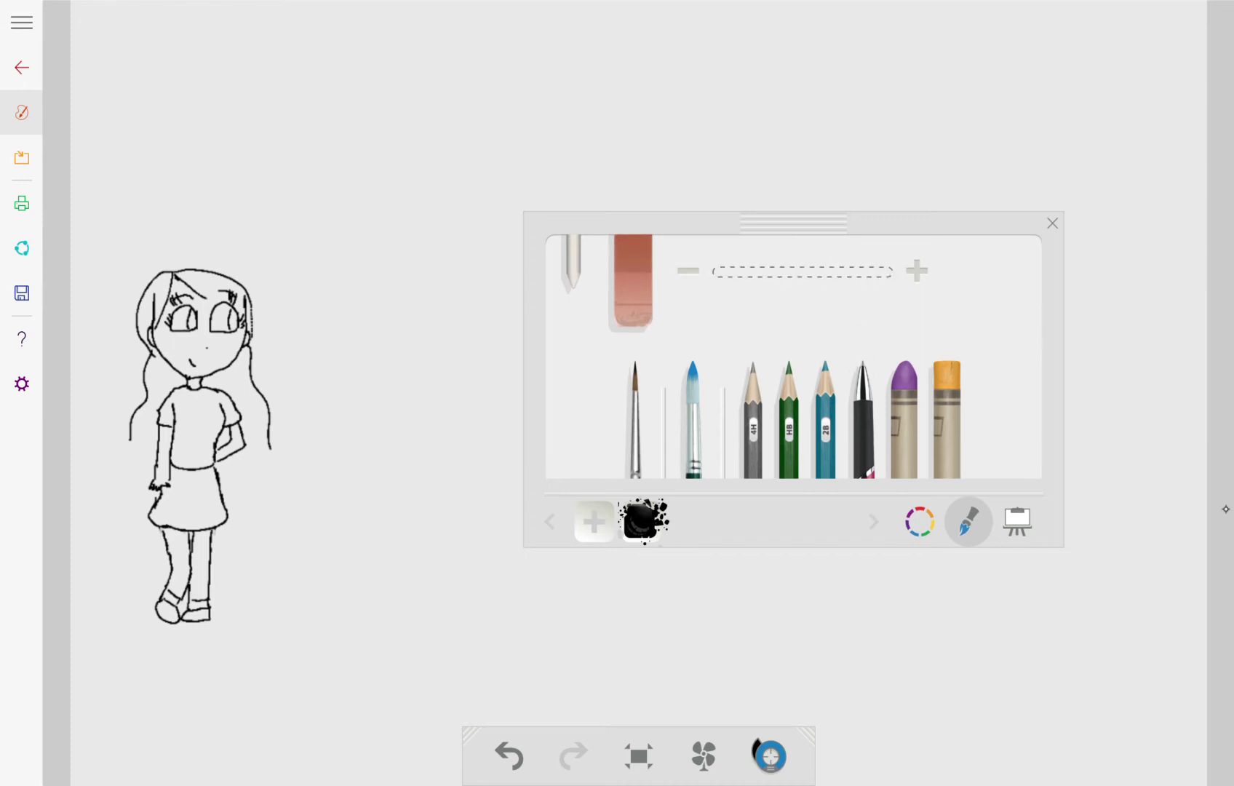
pyautogui.moveTo(159, 600); pyautogui.dragTo(169, 624)
pyautogui.click(863, 422)
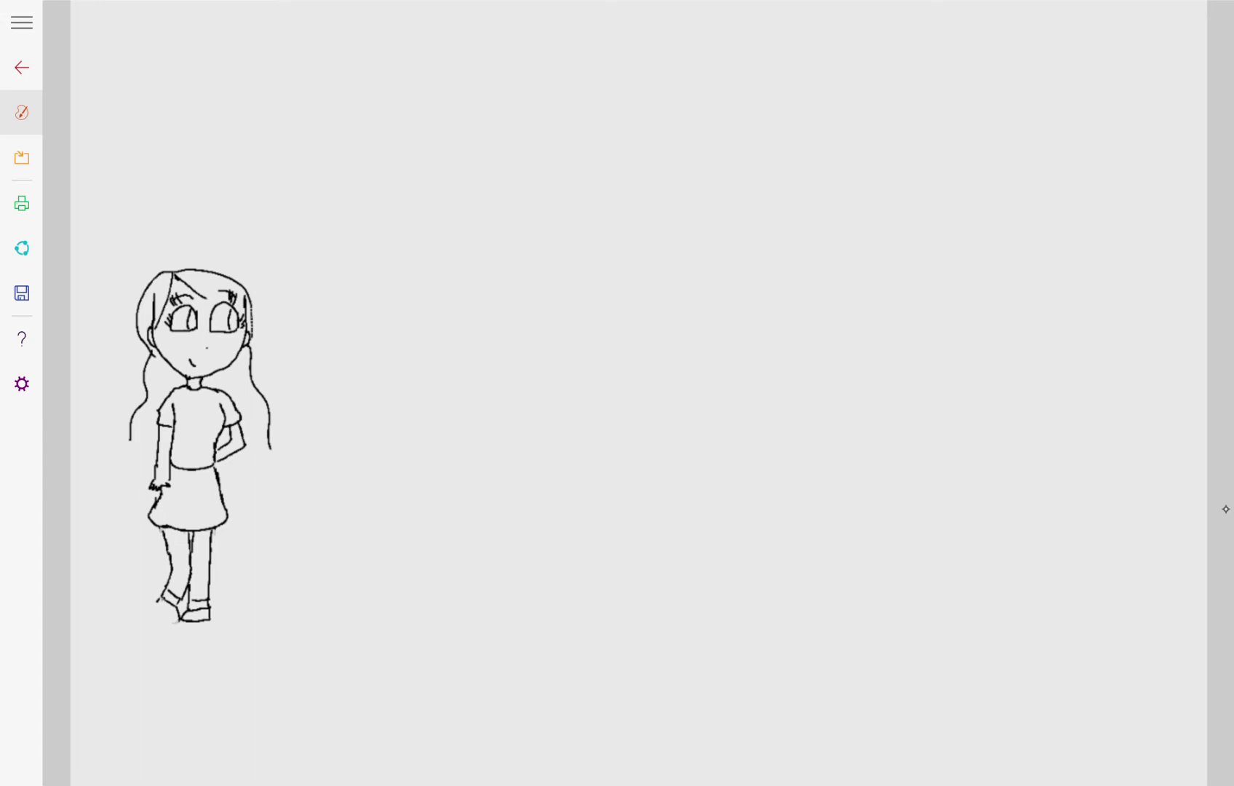
pyautogui.moveTo(155, 608); pyautogui.dragTo(172, 622)
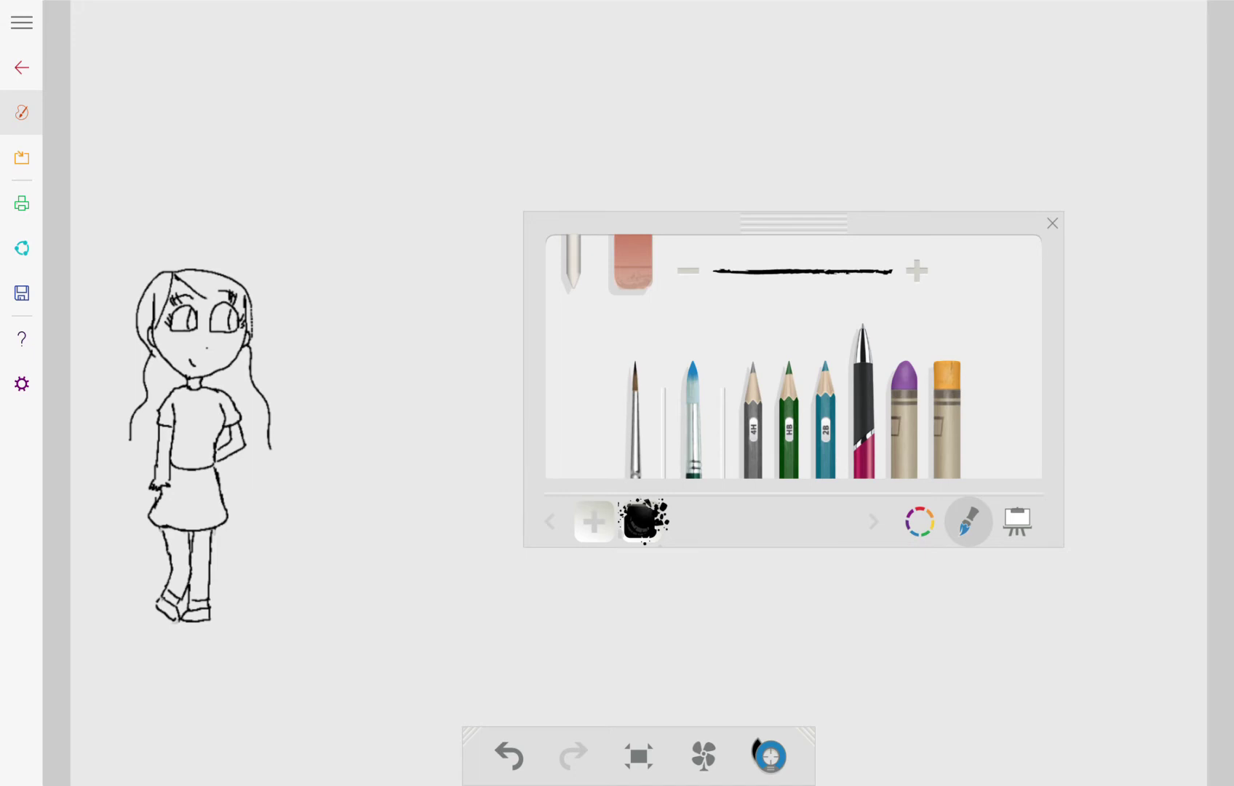
# Erase the middle of the right leg's outer line and redraw it in black pen with a slight inward curve.
pyautogui.click(633, 264)
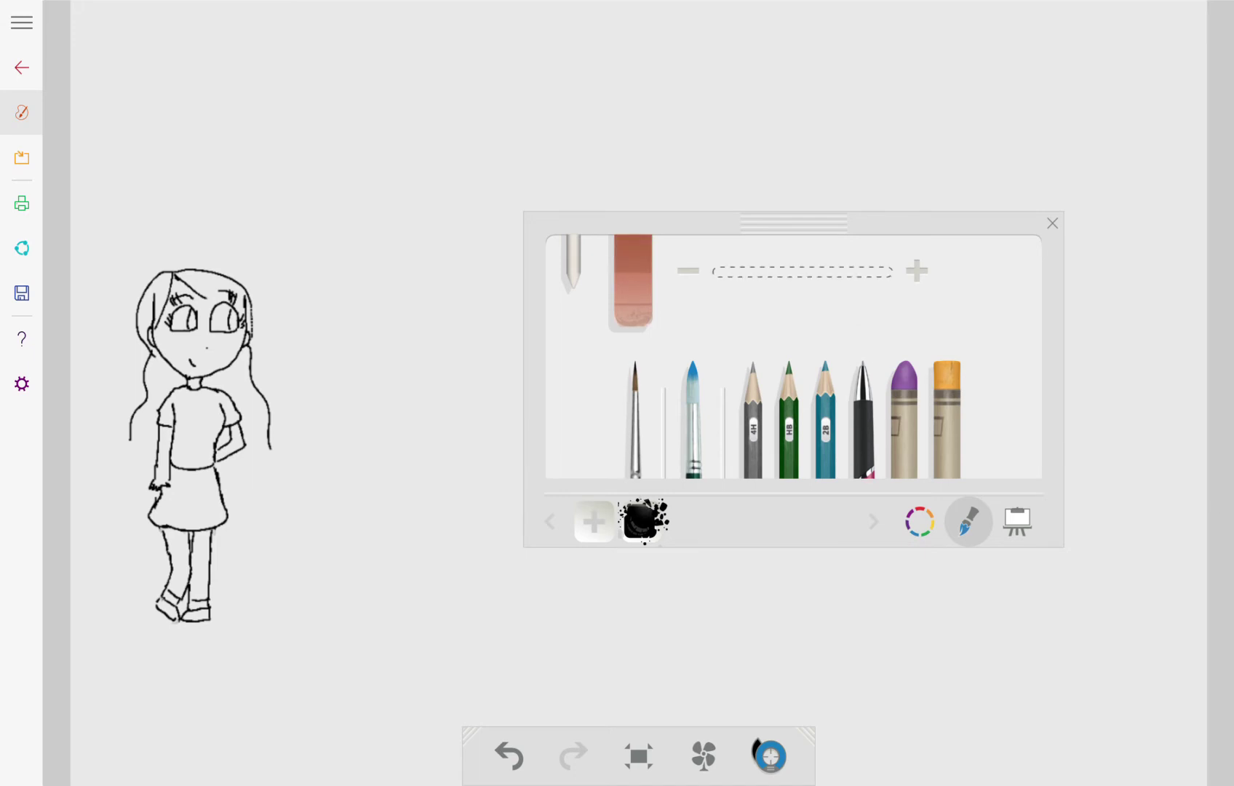
pyautogui.moveTo(210, 553); pyautogui.dragTo(210, 590)
pyautogui.click(863, 414)
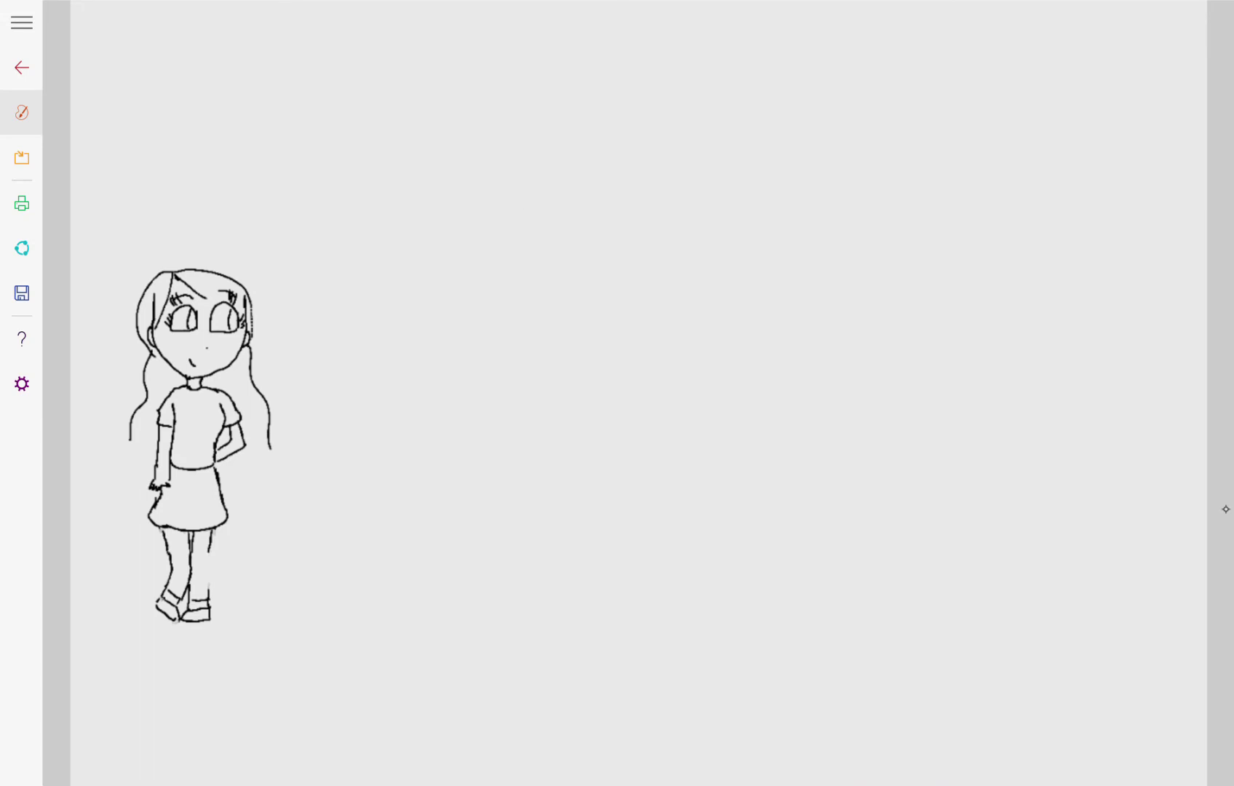
pyautogui.moveTo(207, 551); pyautogui.dragTo(207, 587)
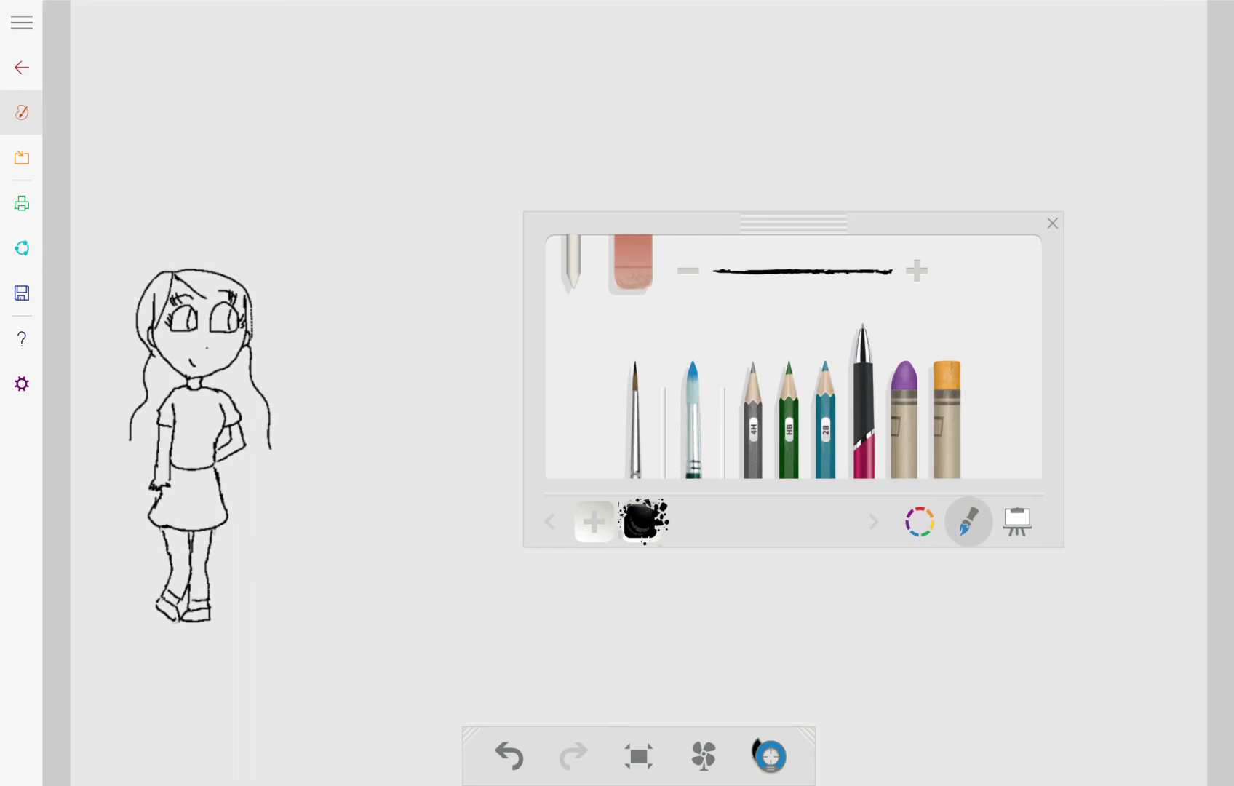
# Replace both shoes with heeled ankle boots, sketching a larger sample boot above the head as reference.
pyautogui.moveTo(135, 153)
pyautogui.mouseDown()
pyautogui.moveTo(171, 167)
pyautogui.moveTo(182, 191)
pyautogui.moveTo(134, 196)
pyautogui.moveTo(133, 152)
pyautogui.mouseUp()
pyautogui.moveTo(160, 600)
pyautogui.mouseDown()
pyautogui.moveTo(172, 618)
pyautogui.moveTo(175, 593)
pyautogui.moveTo(179, 619)
pyautogui.moveTo(210, 598)
pyautogui.mouseUp()
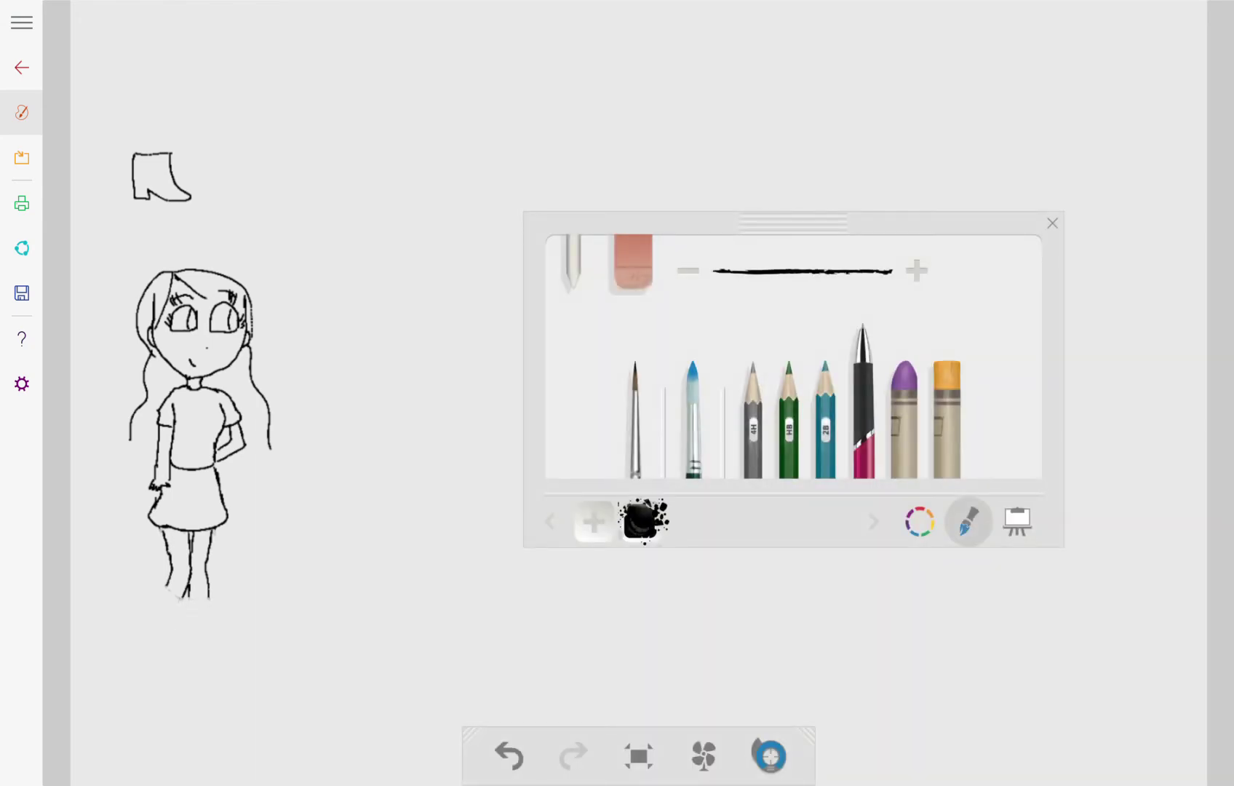
pyautogui.moveTo(179, 602)
pyautogui.mouseDown()
pyautogui.moveTo(167, 589)
pyautogui.moveTo(178, 604)
pyautogui.moveTo(169, 622)
pyautogui.moveTo(161, 615)
pyautogui.mouseUp()
pyautogui.moveTo(188, 601)
pyautogui.mouseDown()
pyautogui.moveTo(211, 600)
pyautogui.moveTo(194, 625)
pyautogui.moveTo(210, 613)
pyautogui.moveTo(211, 624)
pyautogui.mouseUp()
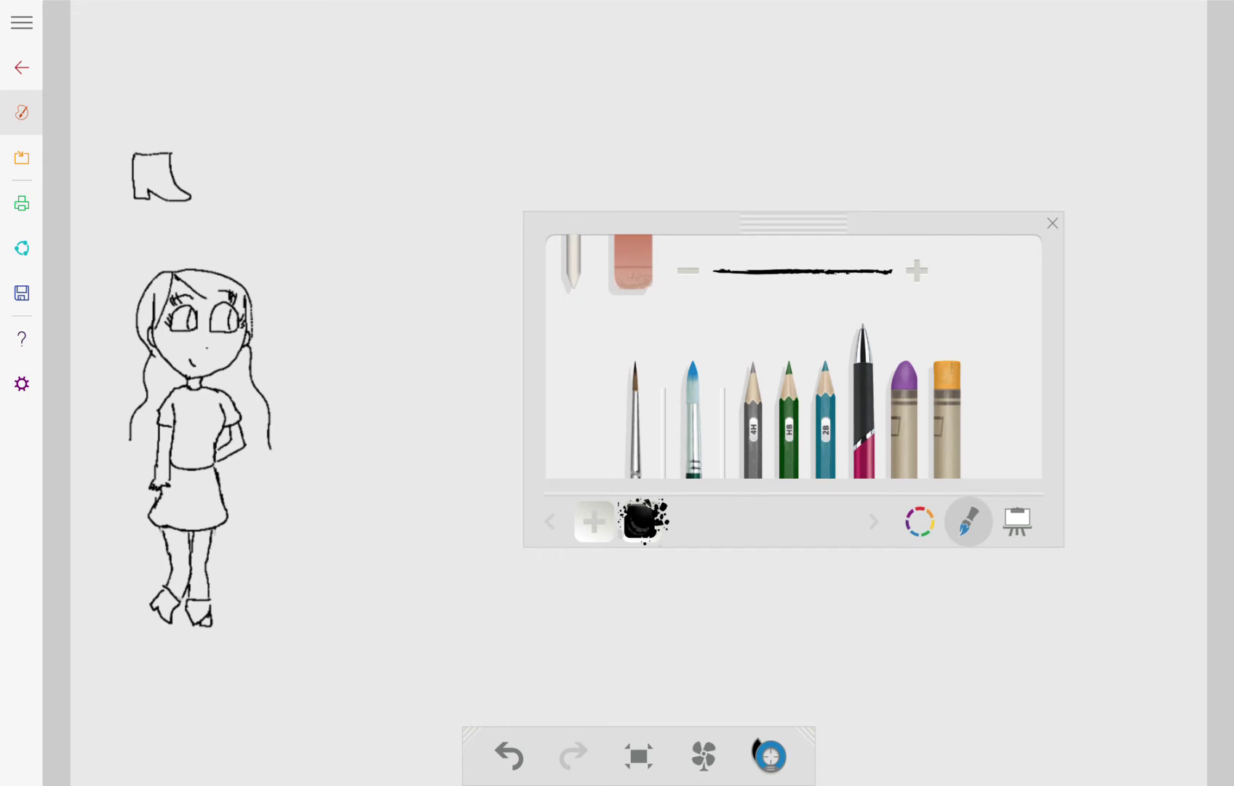
# Undo the lower strokes of the right boot and redraw it with a block heel and the toe pointing inward.
pyautogui.hotkey('ctrl', 'z')
pyautogui.hotkey('ctrl', 'z')
pyautogui.click(1226, 510)
pyautogui.hotkey('ctrl', 'z')
pyautogui.hotkey('ctrl', 'z')
pyautogui.hotkey('ctrl', 'z')
pyautogui.hotkey('ctrl', 'z')
pyautogui.hotkey('ctrl', 'z')
pyautogui.moveTo(205, 630)
pyautogui.mouseDown()
pyautogui.moveTo(186, 601)
pyautogui.moveTo(208, 628)
pyautogui.mouseUp()
pyautogui.click(509, 755)
pyautogui.click(509, 755)
pyautogui.hotkey('ctrl', 'z')
pyautogui.click(509, 755)
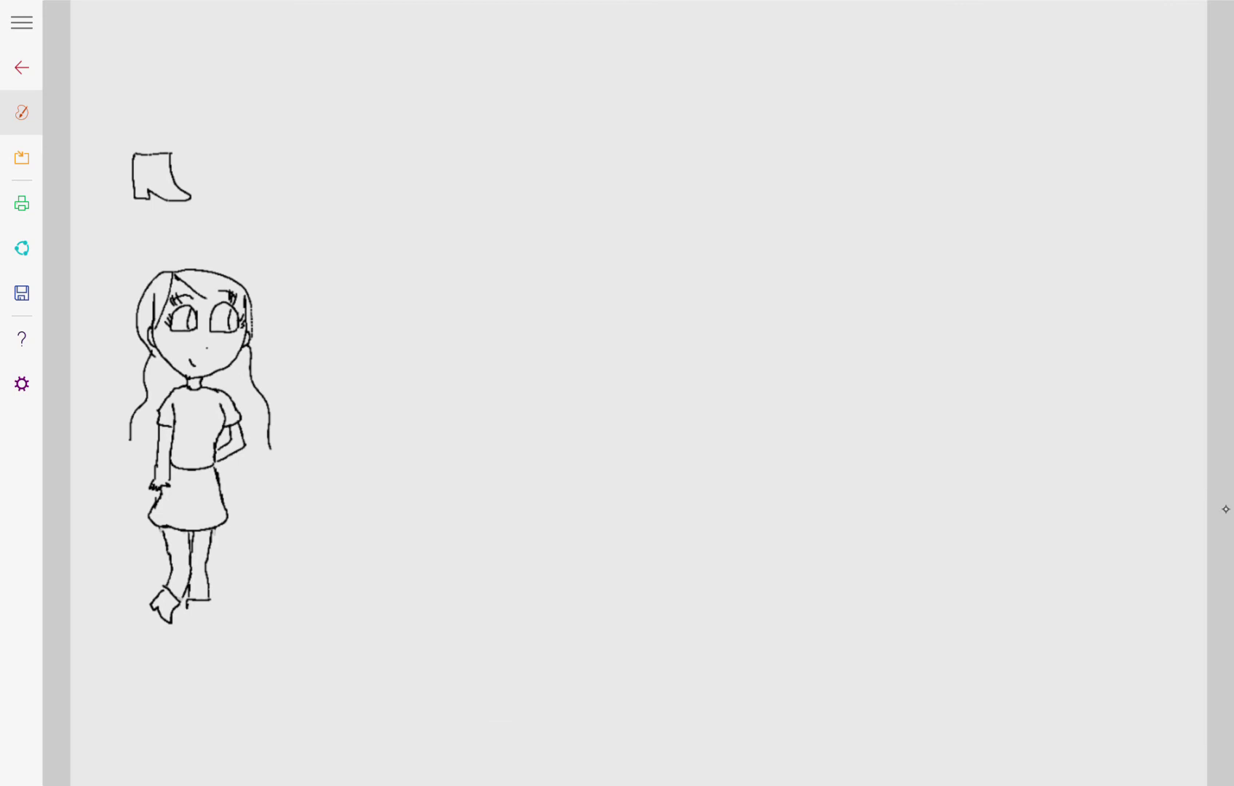
pyautogui.moveTo(188, 608)
pyautogui.mouseDown()
pyautogui.moveTo(178, 624)
pyautogui.moveTo(209, 626)
pyautogui.moveTo(210, 600)
pyautogui.mouseUp()
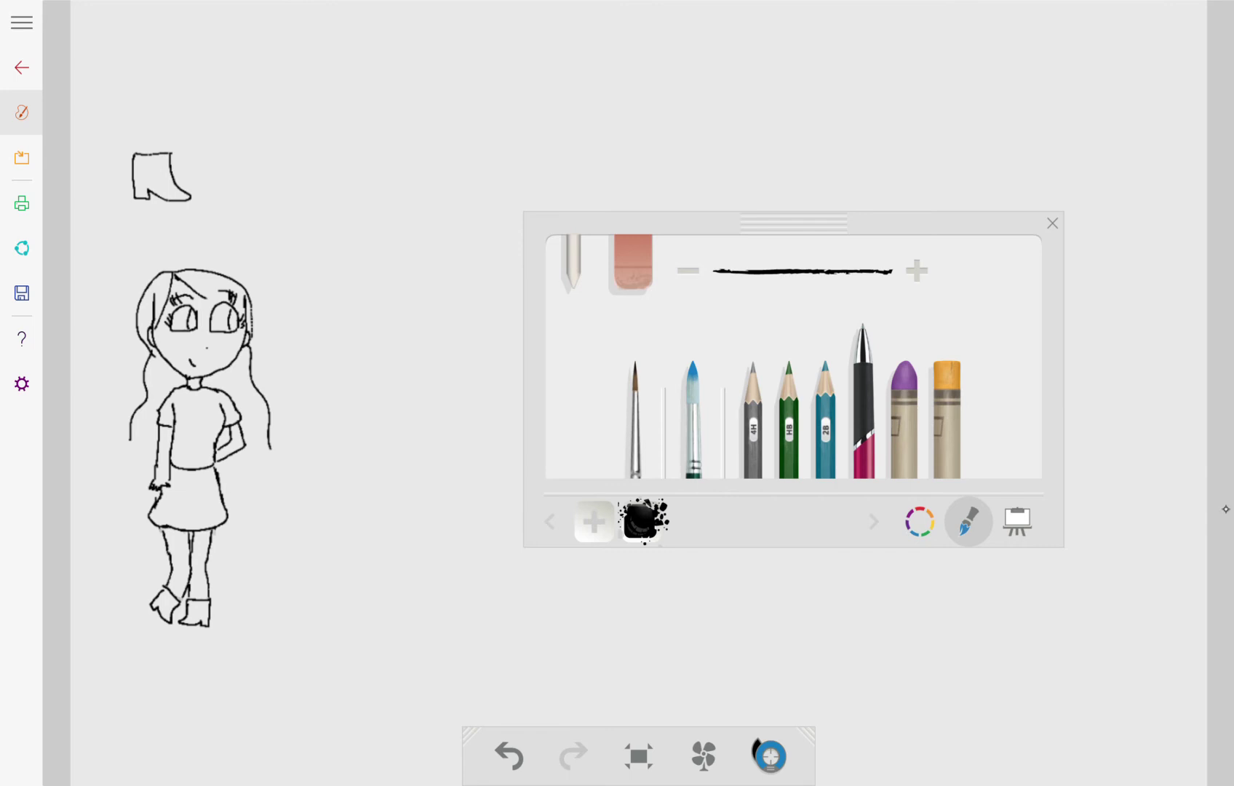
# Erase the waistline between shirt and skirt to form a dress, and erase the sample boot above the head.
pyautogui.click(606, 385)
pyautogui.click(606, 402)
pyautogui.click(628, 422)
pyautogui.click(632, 263)
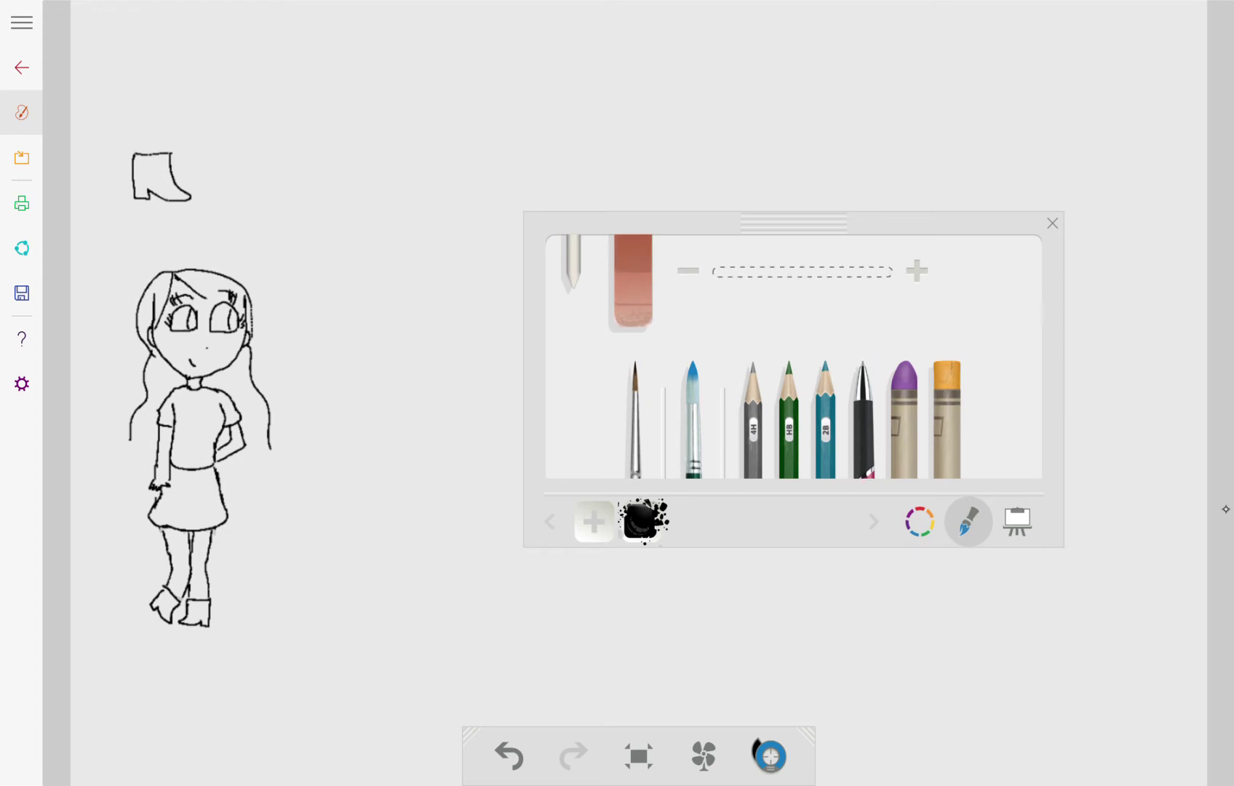
pyautogui.moveTo(216, 467); pyautogui.dragTo(172, 467)
pyautogui.moveTo(173, 156)
pyautogui.mouseDown()
pyautogui.moveTo(175, 191)
pyautogui.moveTo(133, 175)
pyautogui.moveTo(144, 198)
pyautogui.moveTo(158, 196)
pyautogui.mouseUp()
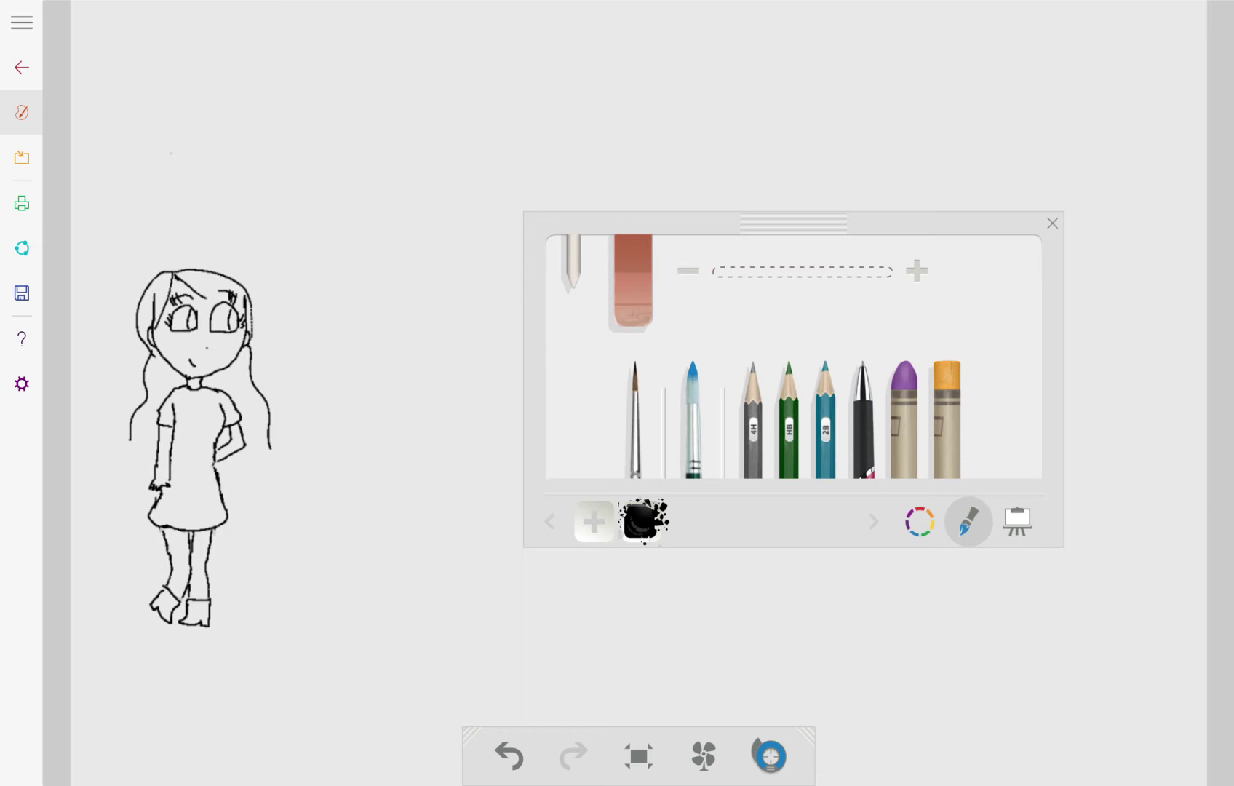
# Erase the right eye with its lashes and eyebrow, and redraw it narrower with an iris and eyebrow.
pyautogui.moveTo(209, 328)
pyautogui.mouseDown()
pyautogui.moveTo(240, 317)
pyautogui.moveTo(244, 327)
pyautogui.moveTo(215, 309)
pyautogui.moveTo(223, 295)
pyautogui.mouseUp()
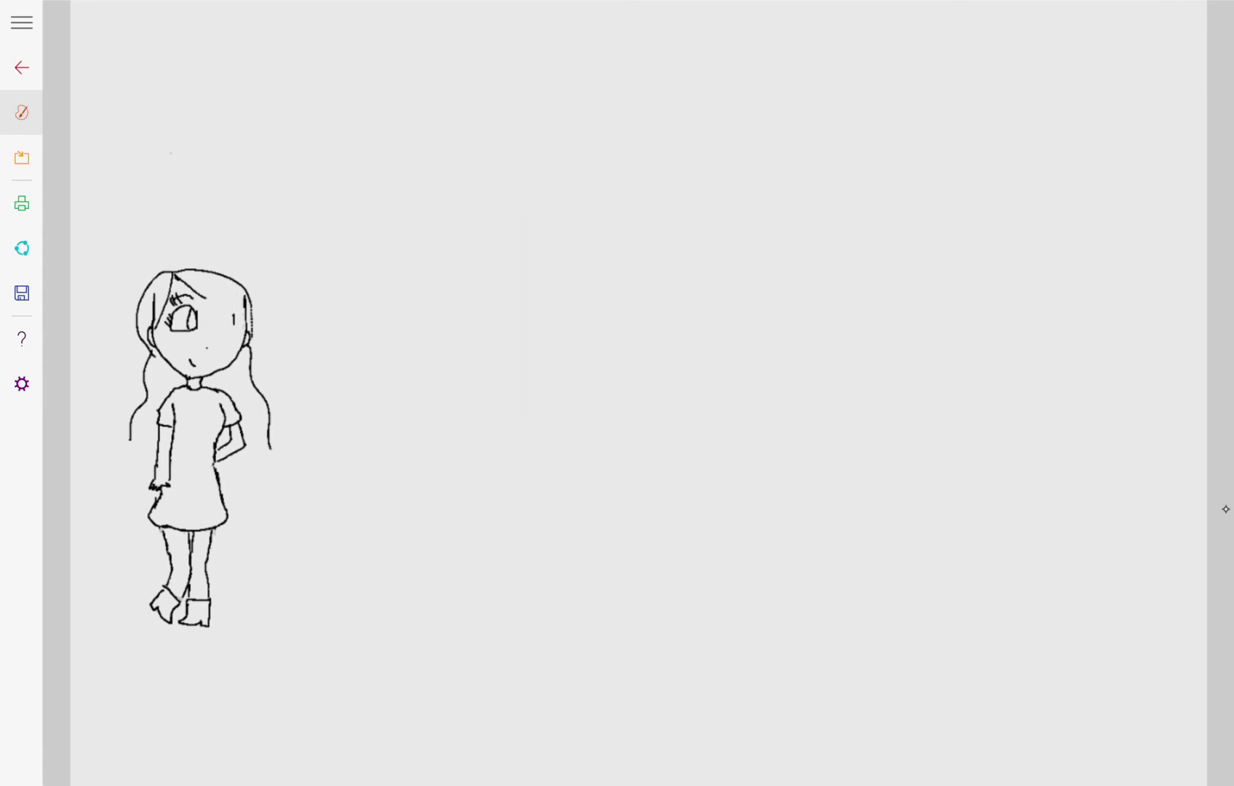
pyautogui.moveTo(230, 309); pyautogui.dragTo(222, 327)
pyautogui.moveTo(231, 297)
pyautogui.mouseDown()
pyautogui.moveTo(214, 304)
pyautogui.moveTo(228, 308)
pyautogui.mouseUp()
pyautogui.hotkey('ctrl', 'z')
pyautogui.hotkey('ctrl', 'z')
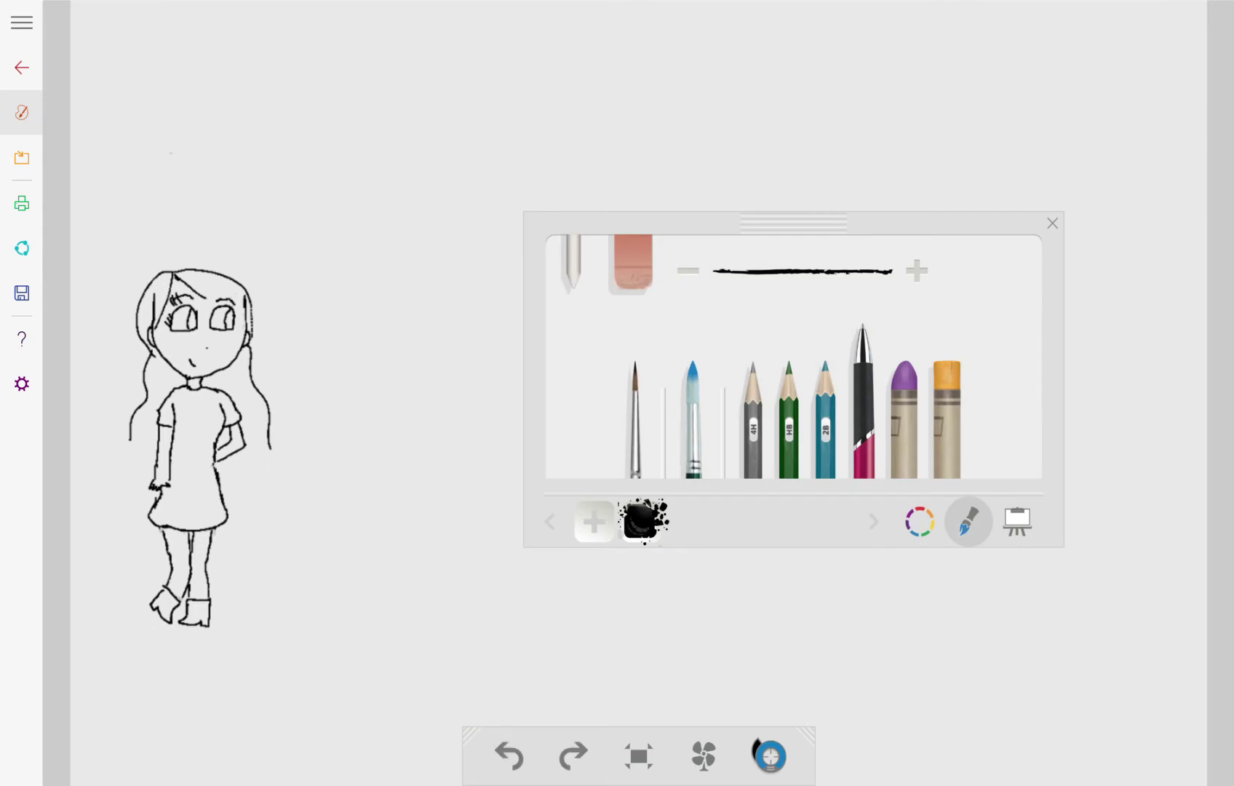
# Undo and redraw the right eye's iris line, and add lashes at its upper and outer edge.
pyautogui.hotkey('ctrl', 'z')
pyautogui.hotkey('ctrl', 'z')
pyautogui.hotkey('ctrl', 'z')
pyautogui.hotkey('ctrl', 'z')
pyautogui.hotkey('ctrl', 'z')
pyautogui.moveTo(233, 313)
pyautogui.mouseDown()
pyautogui.moveTo(232, 329)
pyautogui.moveTo(214, 311)
pyautogui.moveTo(214, 333)
pyautogui.moveTo(232, 331)
pyautogui.mouseUp()
pyautogui.click(508, 756)
pyautogui.moveTo(233, 327)
pyautogui.mouseDown()
pyautogui.moveTo(235, 318)
pyautogui.moveTo(209, 318)
pyautogui.moveTo(232, 331)
pyautogui.moveTo(230, 291)
pyautogui.mouseUp()
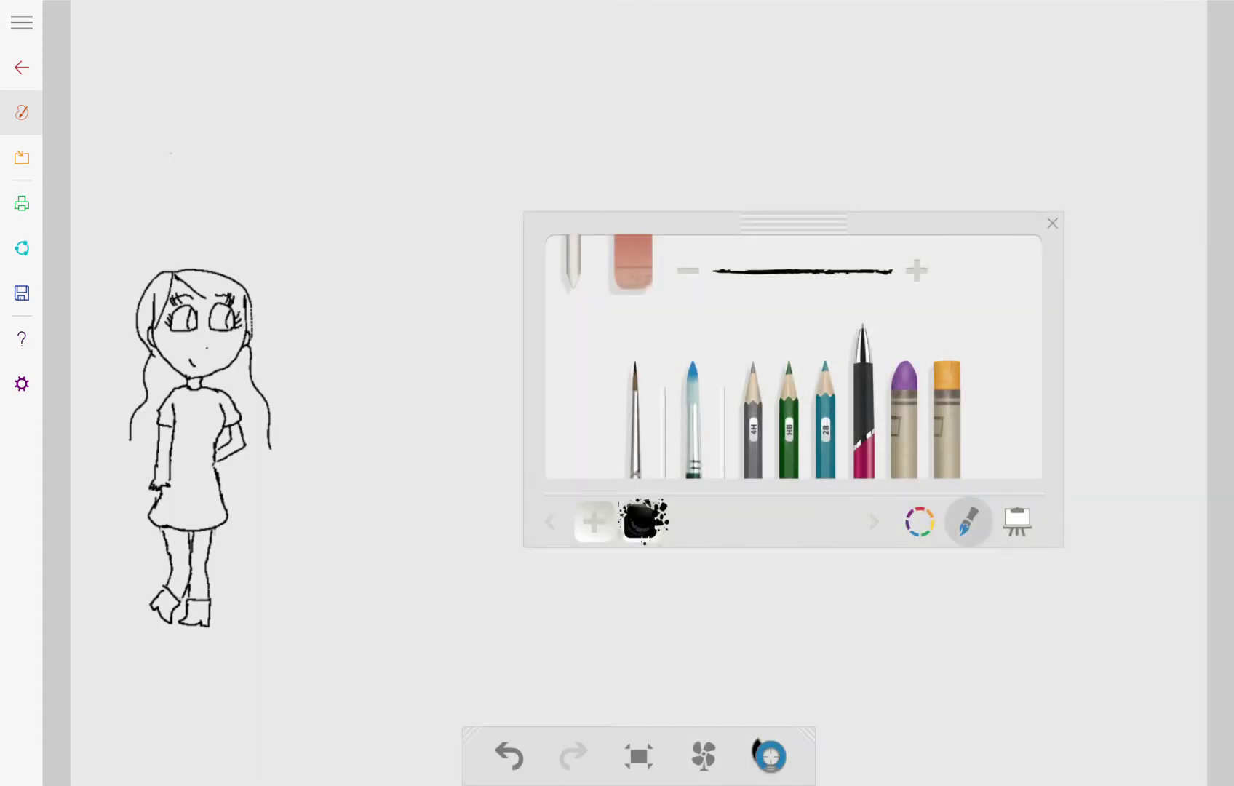
pyautogui.hotkey('ctrl', 'z')
pyautogui.hotkey('ctrl', 'z')
# Colour both irises medium green with the HB pencil.
pyautogui.click(920, 521)
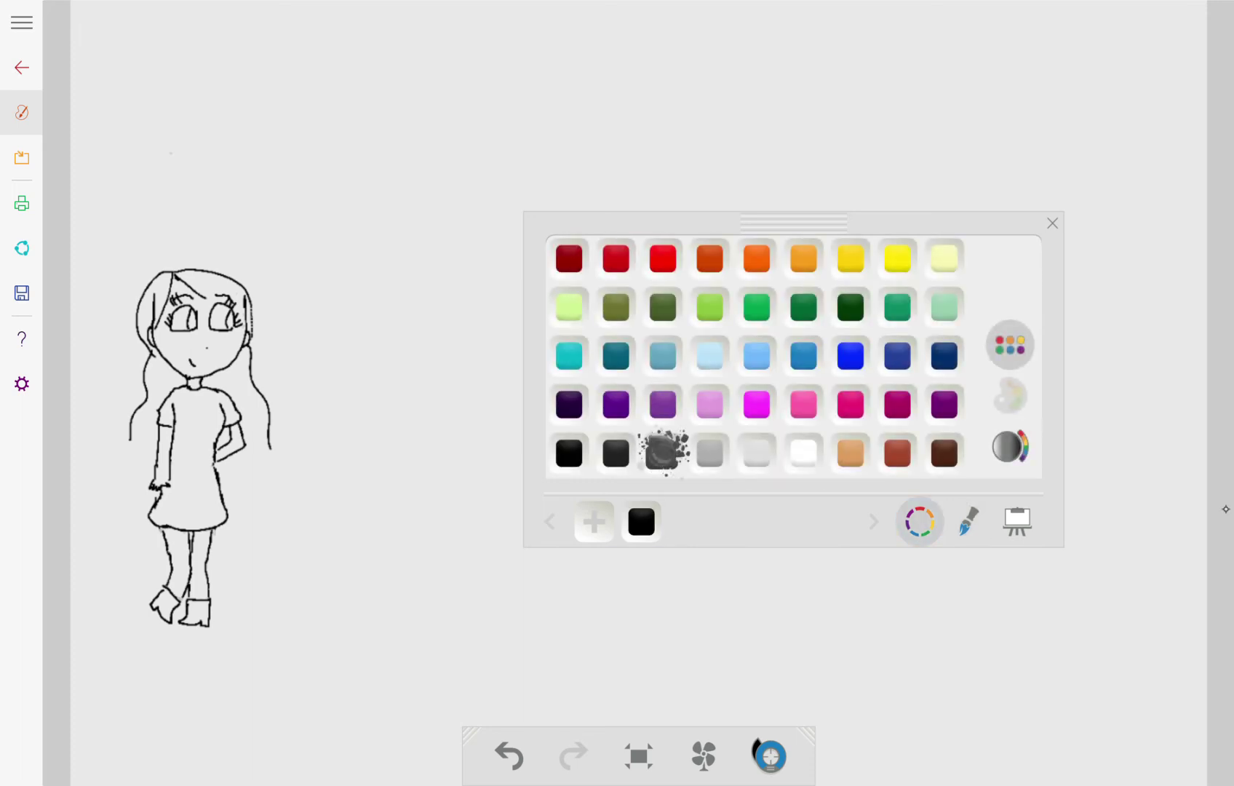
pyautogui.click(968, 522)
pyautogui.click(788, 422)
pyautogui.click(920, 522)
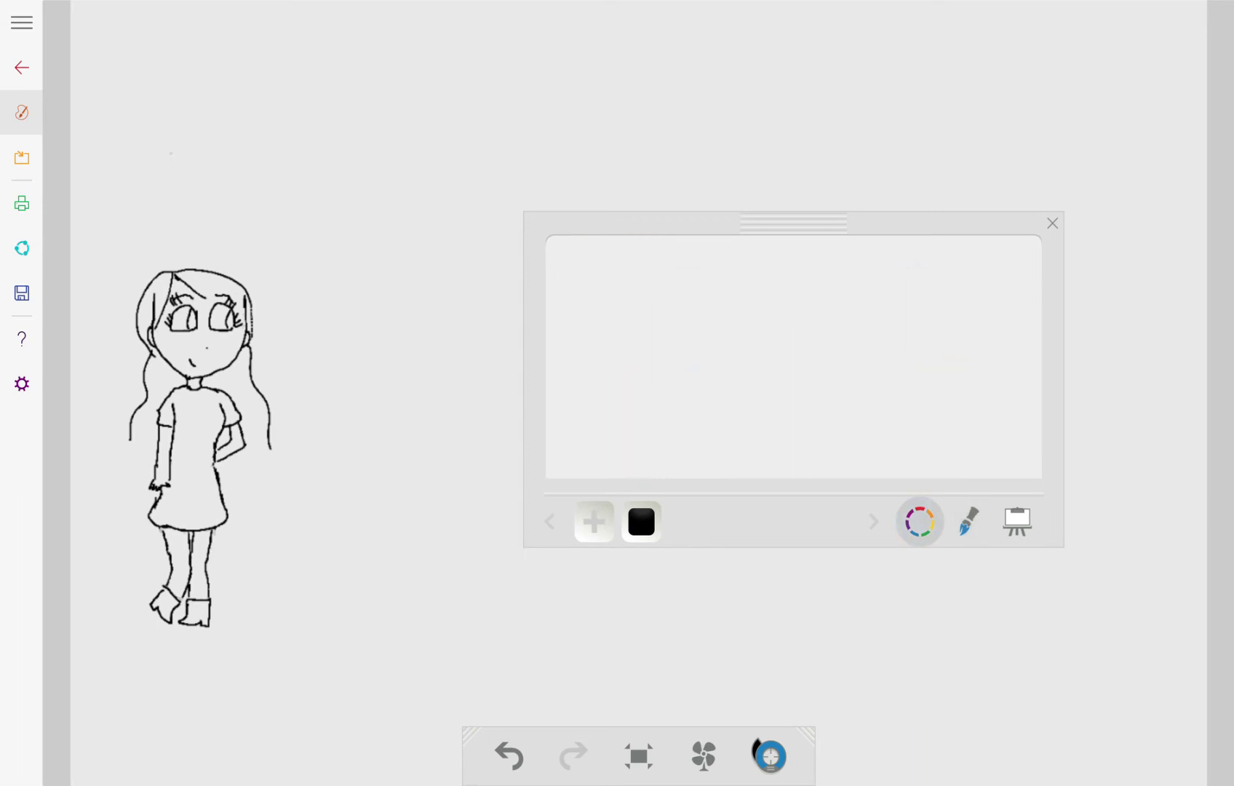
pyautogui.click(756, 307)
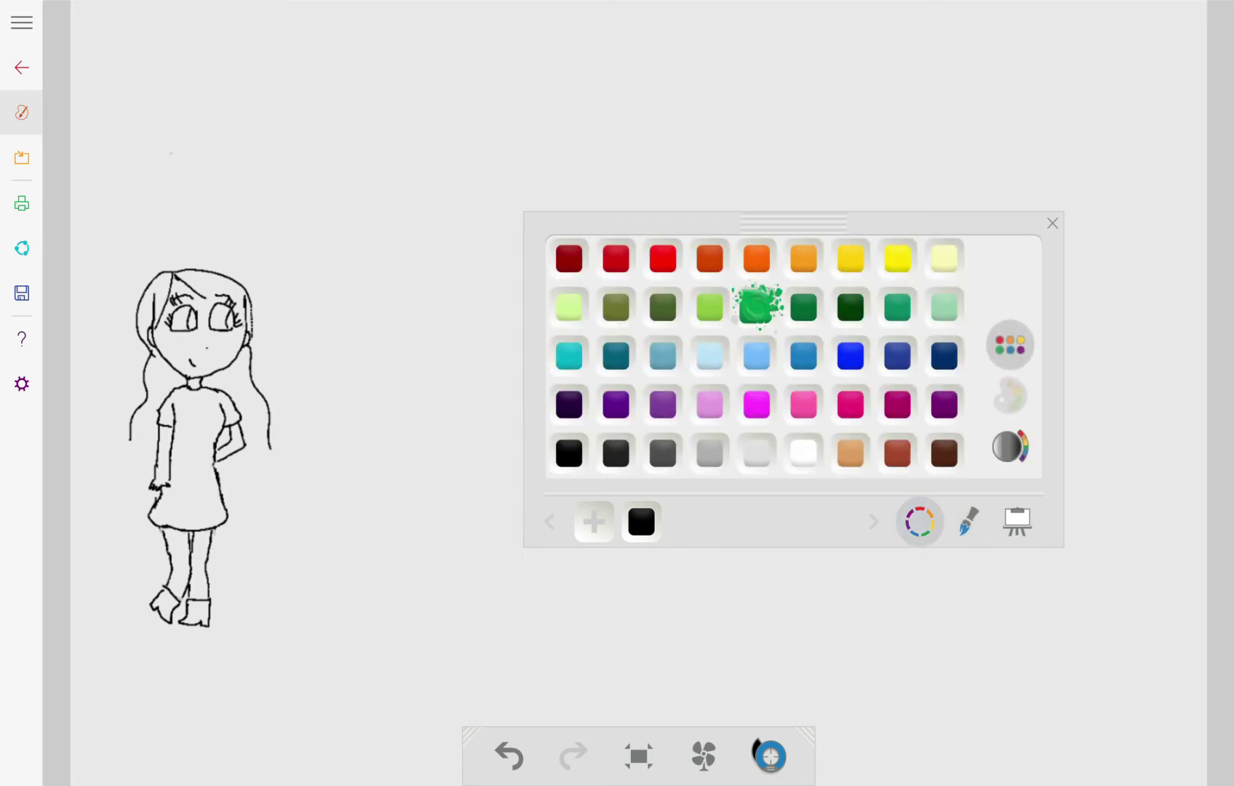
pyautogui.moveTo(192, 310)
pyautogui.mouseDown()
pyautogui.moveTo(193, 326)
pyautogui.moveTo(230, 325)
pyautogui.mouseUp()
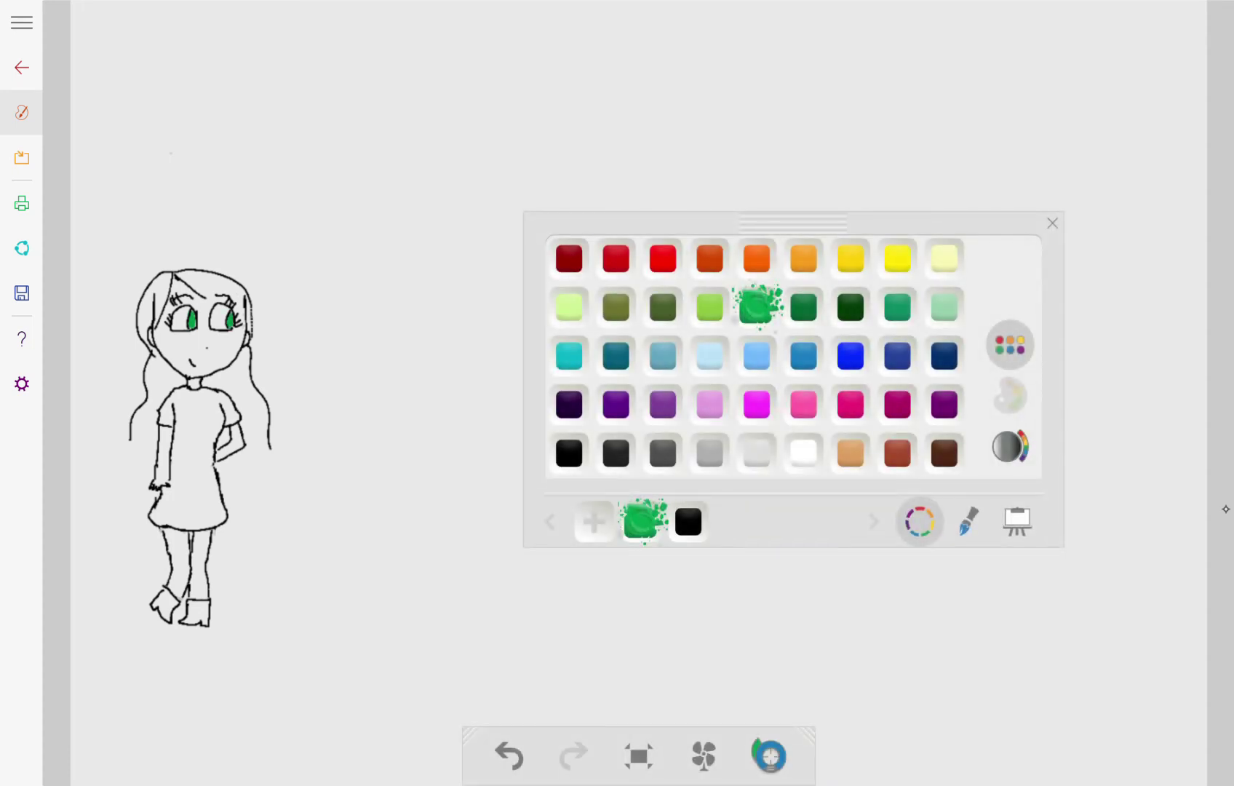
# Fill the whole dress, including both short sleeves, with the same medium green.
pyautogui.moveTo(228, 412)
pyautogui.mouseDown()
pyautogui.moveTo(234, 422)
pyautogui.moveTo(221, 393)
pyautogui.moveTo(215, 415)
pyautogui.moveTo(209, 399)
pyautogui.moveTo(166, 401)
pyautogui.moveTo(180, 391)
pyautogui.moveTo(168, 425)
pyautogui.moveTo(196, 416)
pyautogui.moveTo(218, 445)
pyautogui.moveTo(187, 444)
pyautogui.moveTo(182, 402)
pyautogui.mouseUp()
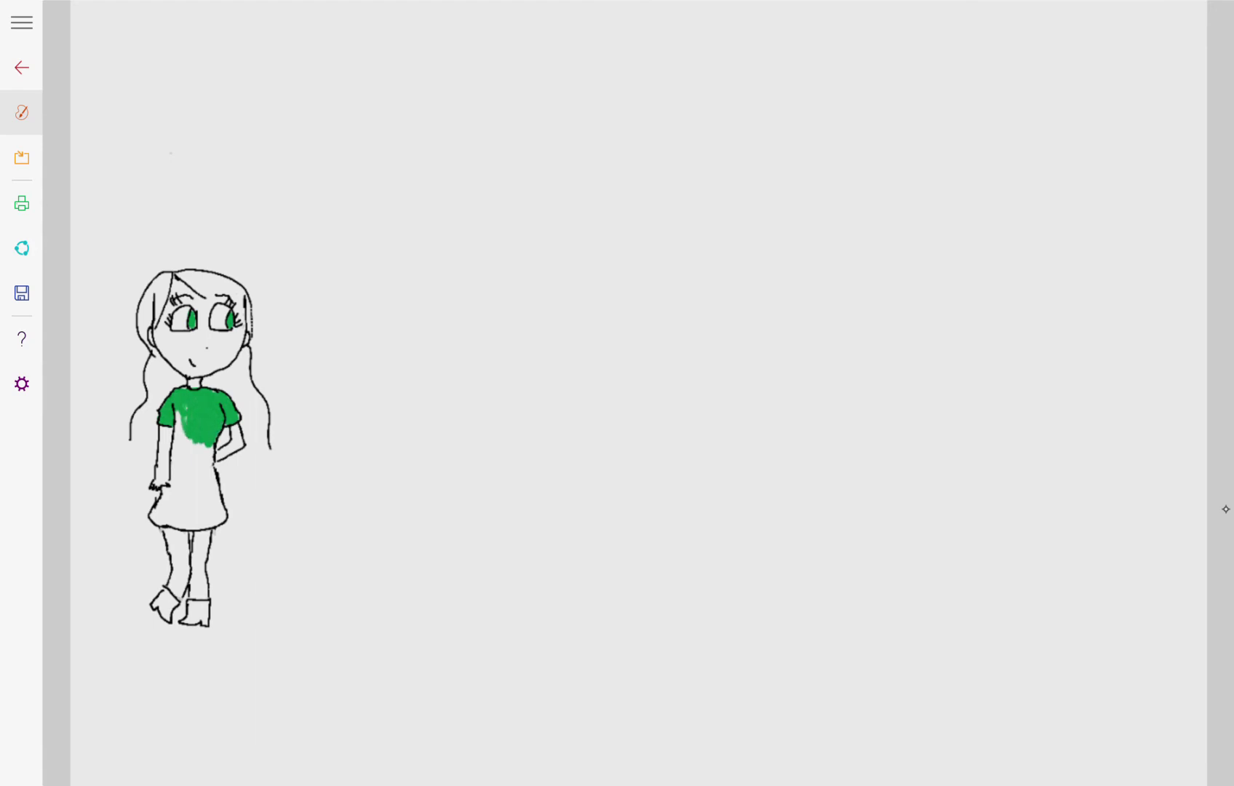
pyautogui.moveTo(180, 414)
pyautogui.mouseDown()
pyautogui.moveTo(174, 483)
pyautogui.moveTo(182, 437)
pyautogui.moveTo(185, 477)
pyautogui.moveTo(204, 445)
pyautogui.moveTo(211, 476)
pyautogui.moveTo(212, 447)
pyautogui.moveTo(193, 500)
pyautogui.moveTo(211, 504)
pyautogui.moveTo(216, 471)
pyautogui.moveTo(156, 512)
pyautogui.moveTo(170, 467)
pyautogui.moveTo(158, 501)
pyautogui.moveTo(172, 525)
pyautogui.moveTo(150, 519)
pyautogui.moveTo(226, 522)
pyautogui.moveTo(220, 493)
pyautogui.moveTo(217, 512)
pyautogui.moveTo(169, 514)
pyautogui.mouseUp()
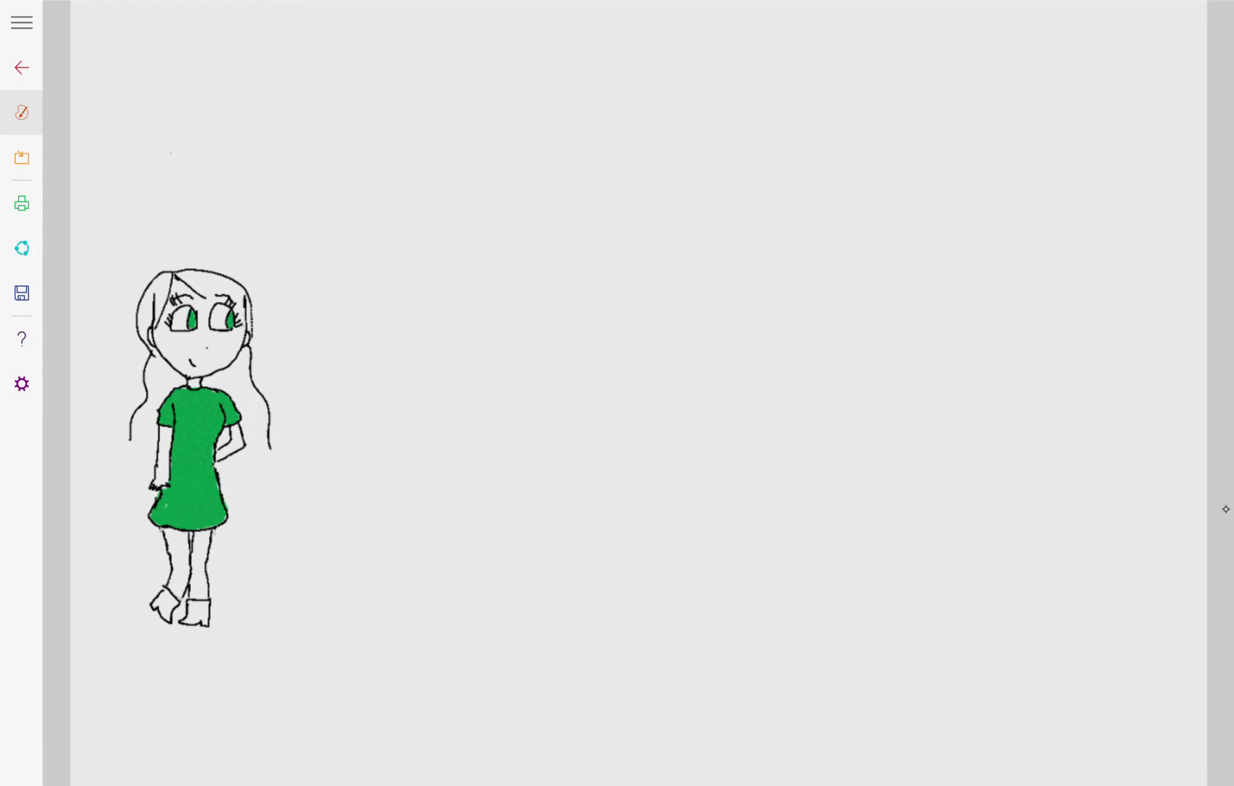
pyautogui.click(1226, 509)
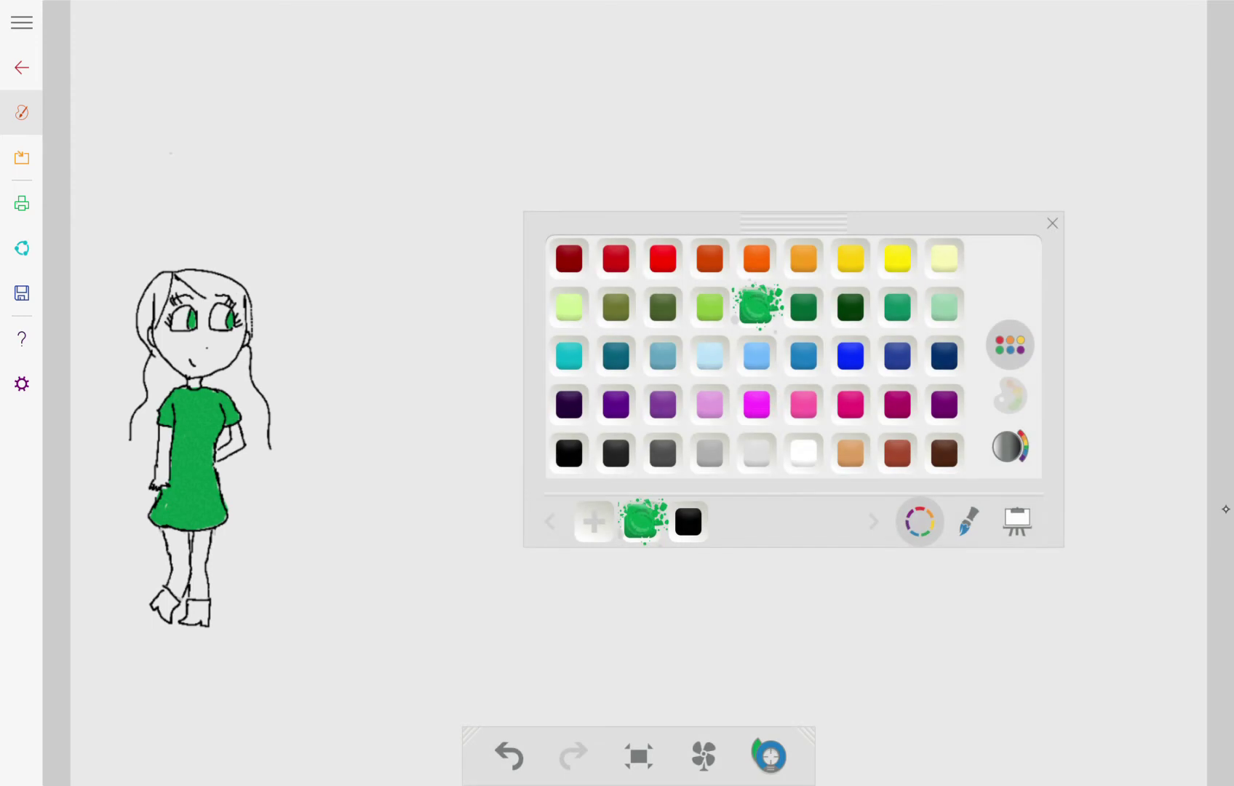
pyautogui.click(1226, 509)
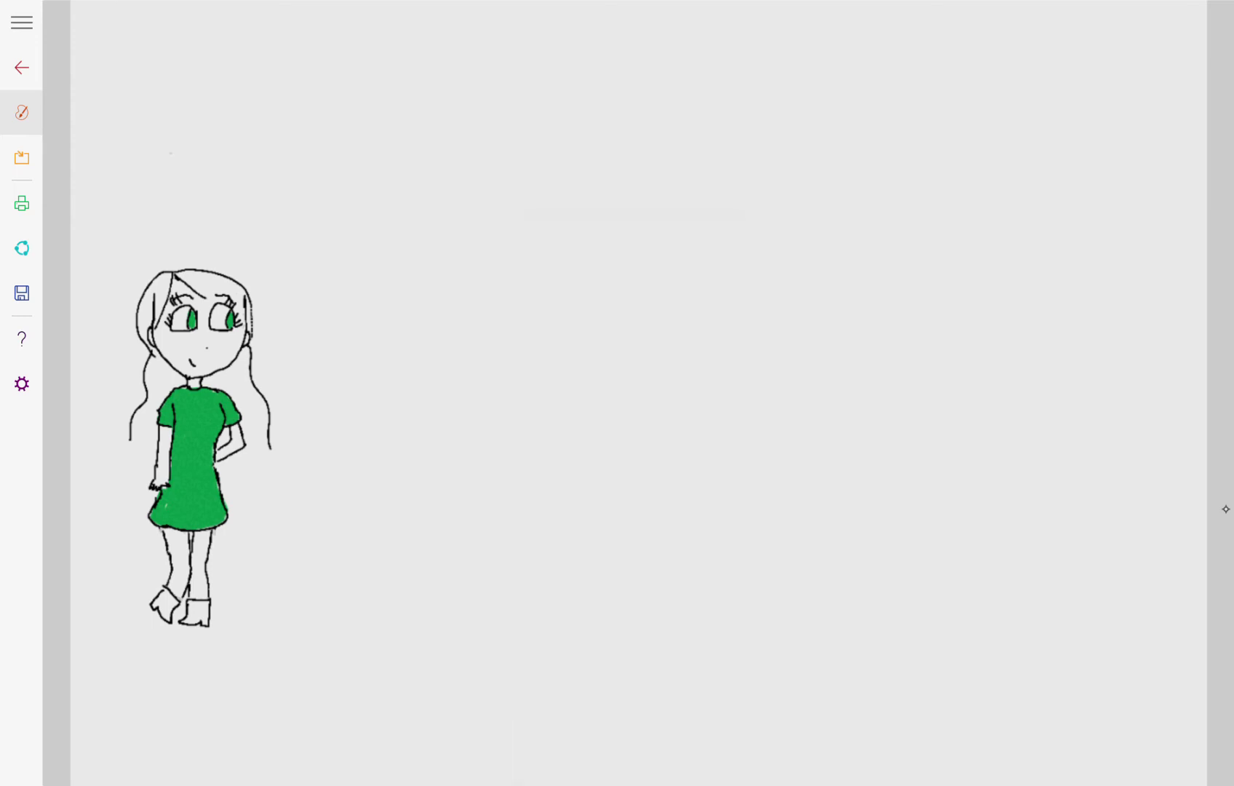
# Draw a thick black belt across the waist of the green dress.
pyautogui.click(1226, 509)
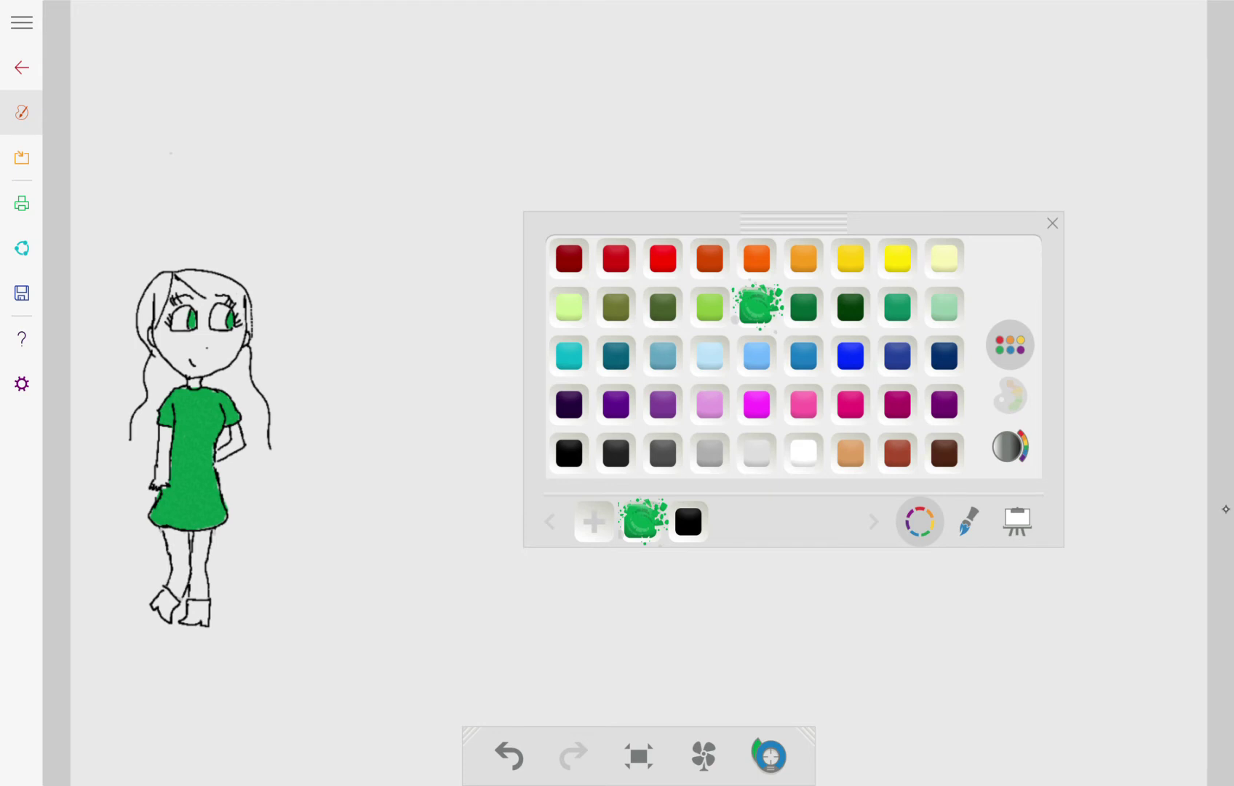
pyautogui.click(569, 452)
pyautogui.click(1226, 509)
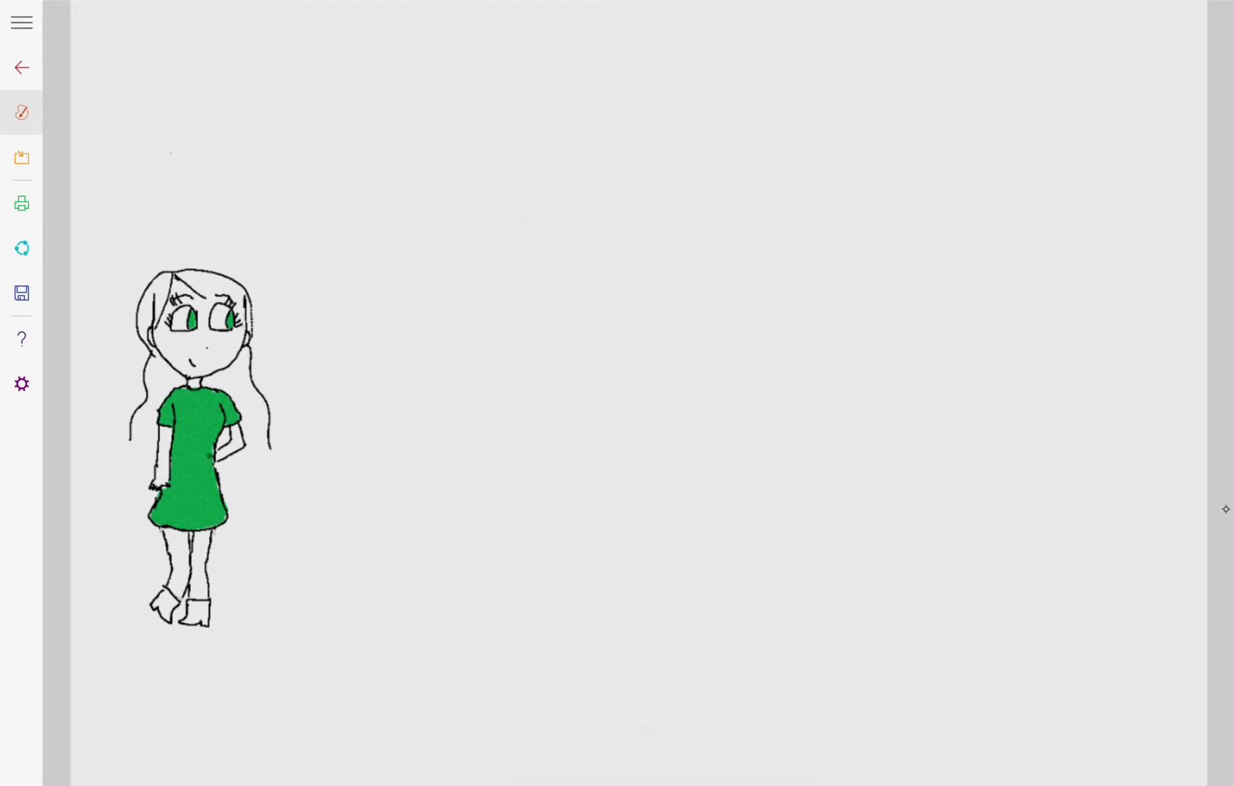
pyautogui.moveTo(188, 453)
pyautogui.mouseDown()
pyautogui.moveTo(211, 455)
pyautogui.moveTo(172, 456)
pyautogui.moveTo(206, 457)
pyautogui.moveTo(182, 459)
pyautogui.mouseUp()
pyautogui.click(1226, 509)
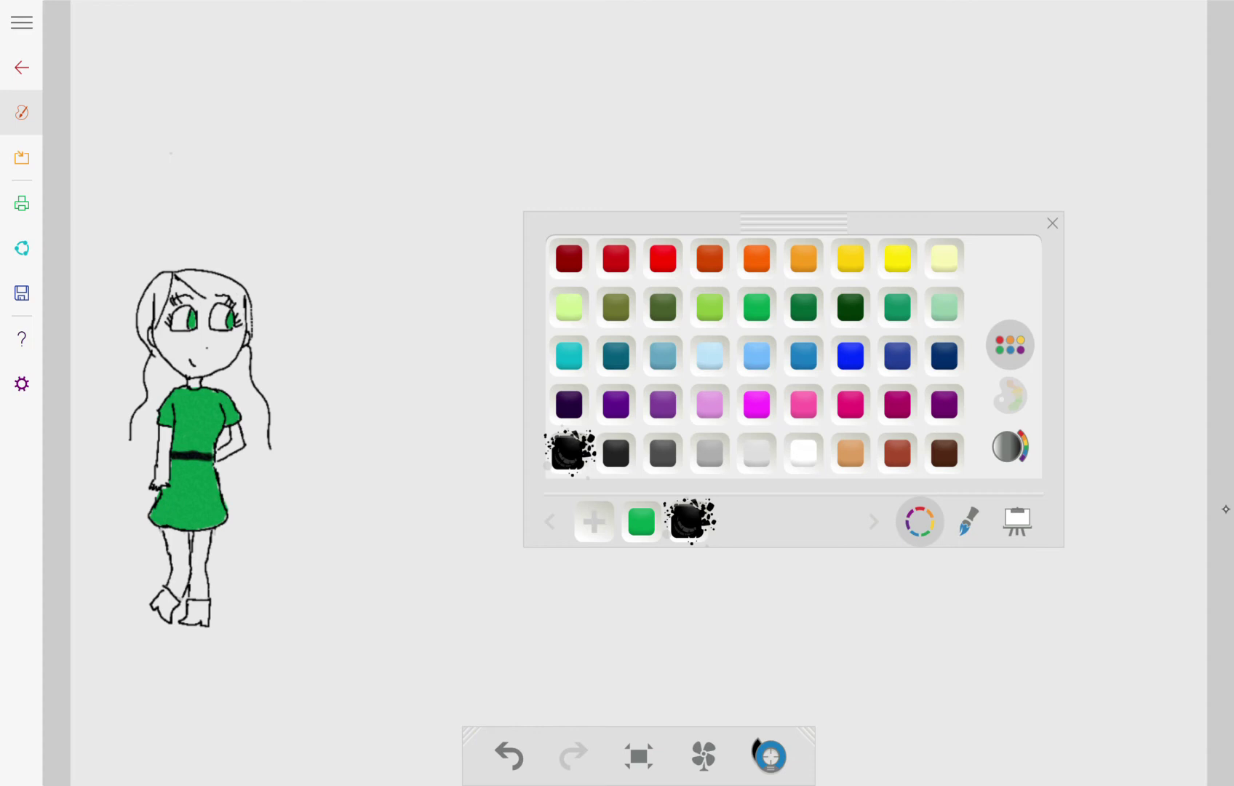
# Draw a grey curved necklace along the dress's neckline and a grey earring hanging from the ear on the drawing's left.
pyautogui.click(709, 452)
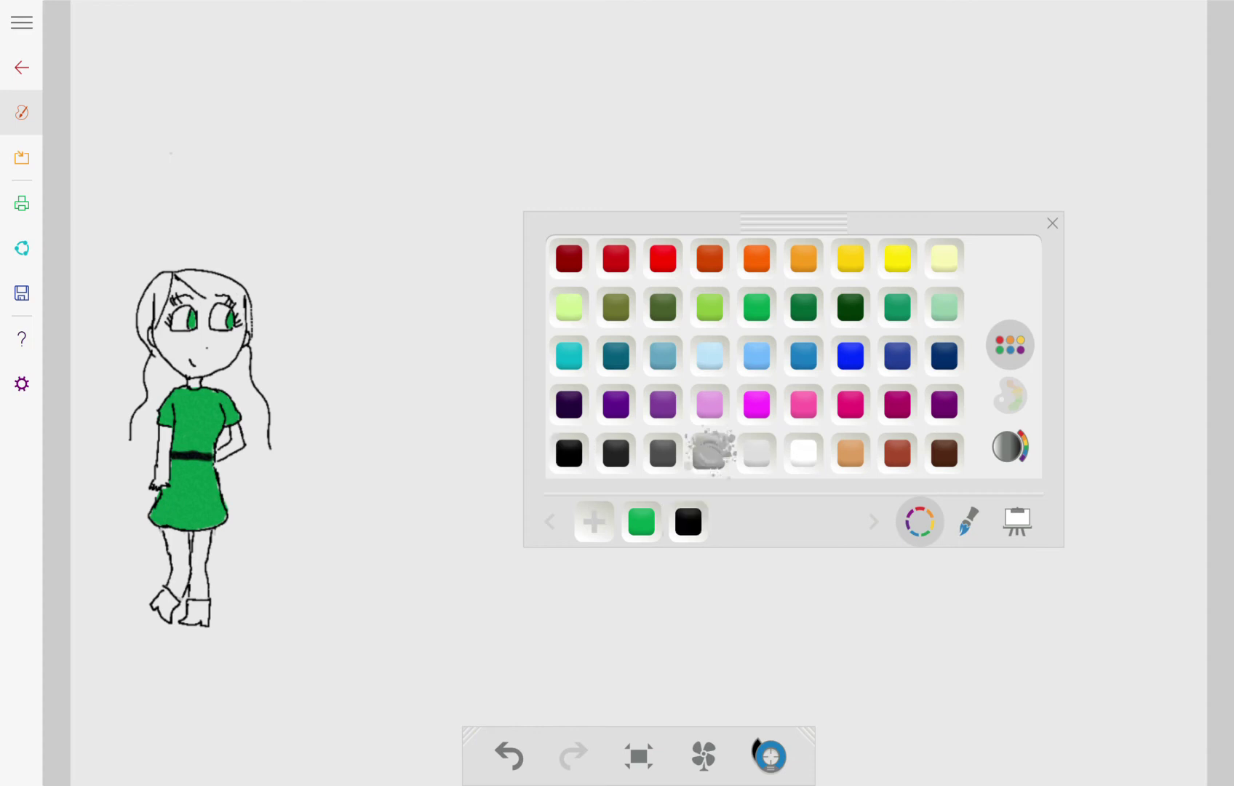
pyautogui.click(968, 521)
pyautogui.click(920, 521)
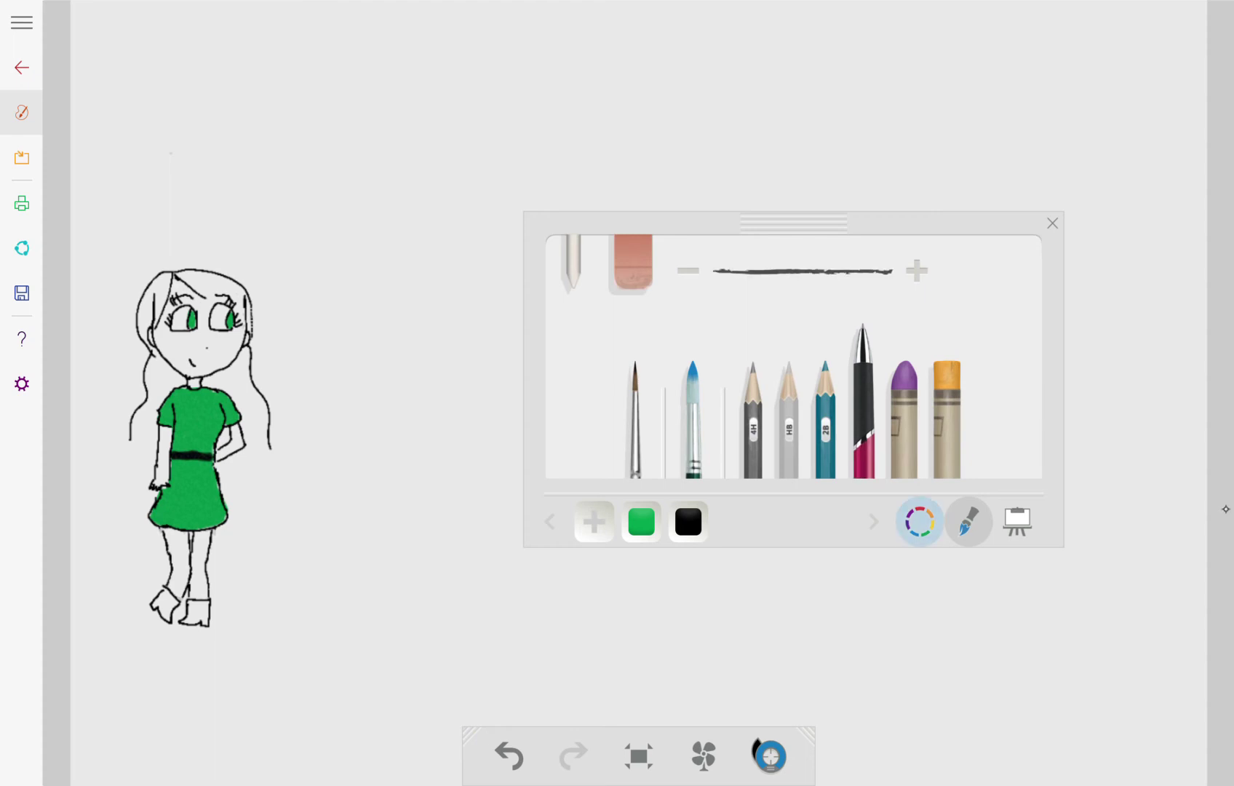
pyautogui.click(709, 452)
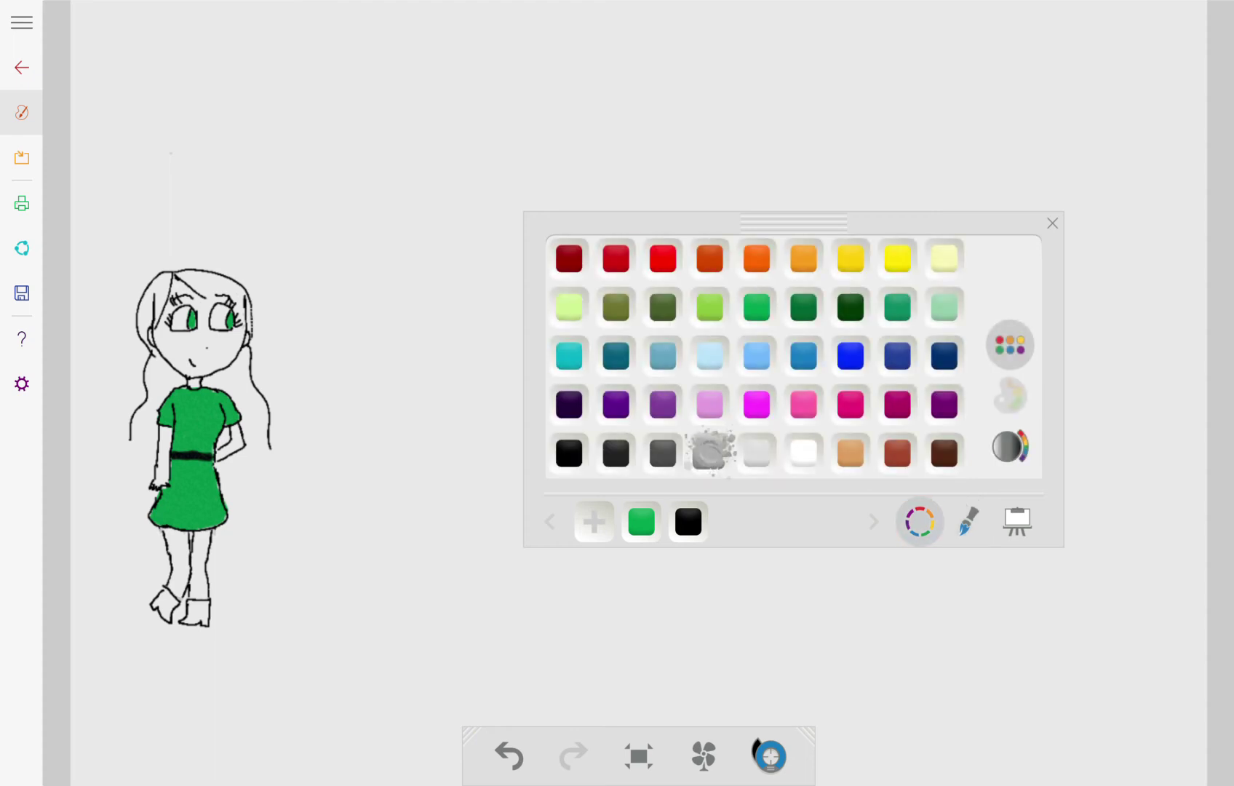
pyautogui.click(1225, 509)
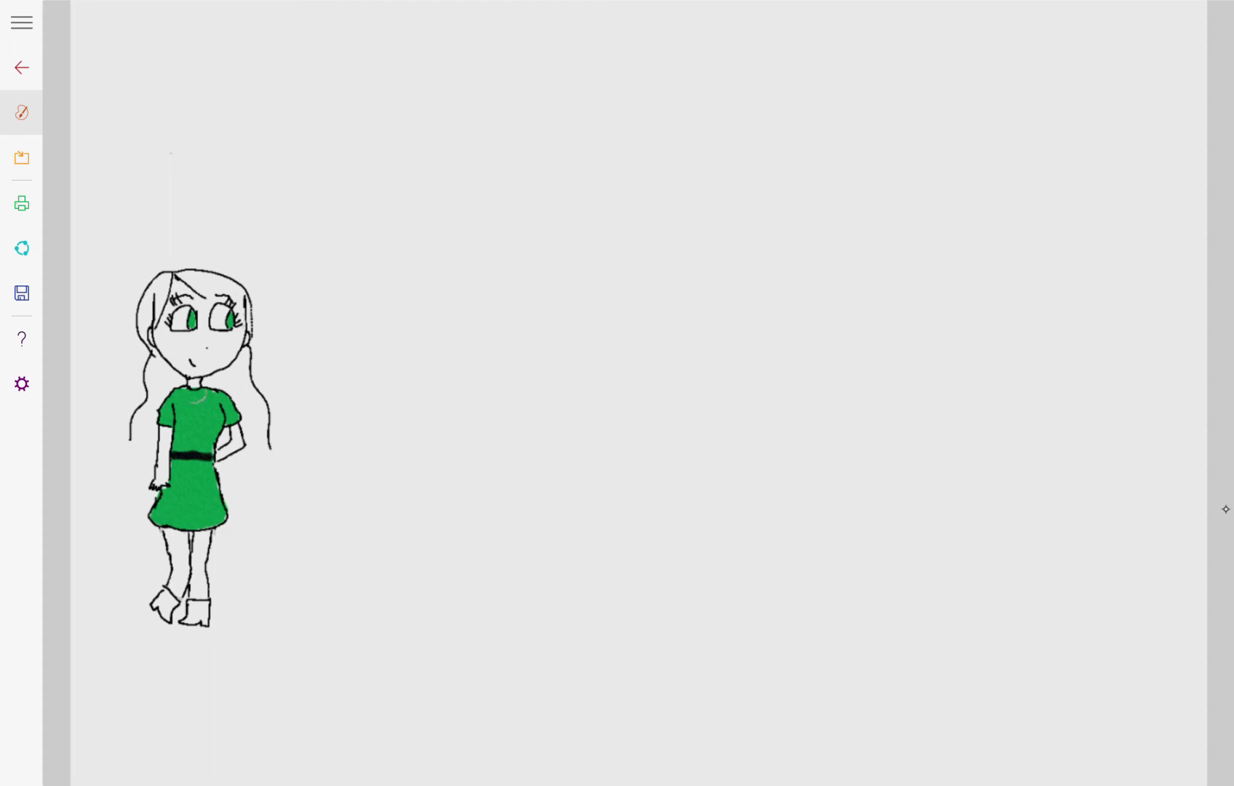
pyautogui.moveTo(179, 392)
pyautogui.mouseDown()
pyautogui.moveTo(192, 402)
pyautogui.moveTo(207, 392)
pyautogui.mouseUp()
pyautogui.click(1226, 509)
pyautogui.click(1226, 509)
pyautogui.click(1226, 509)
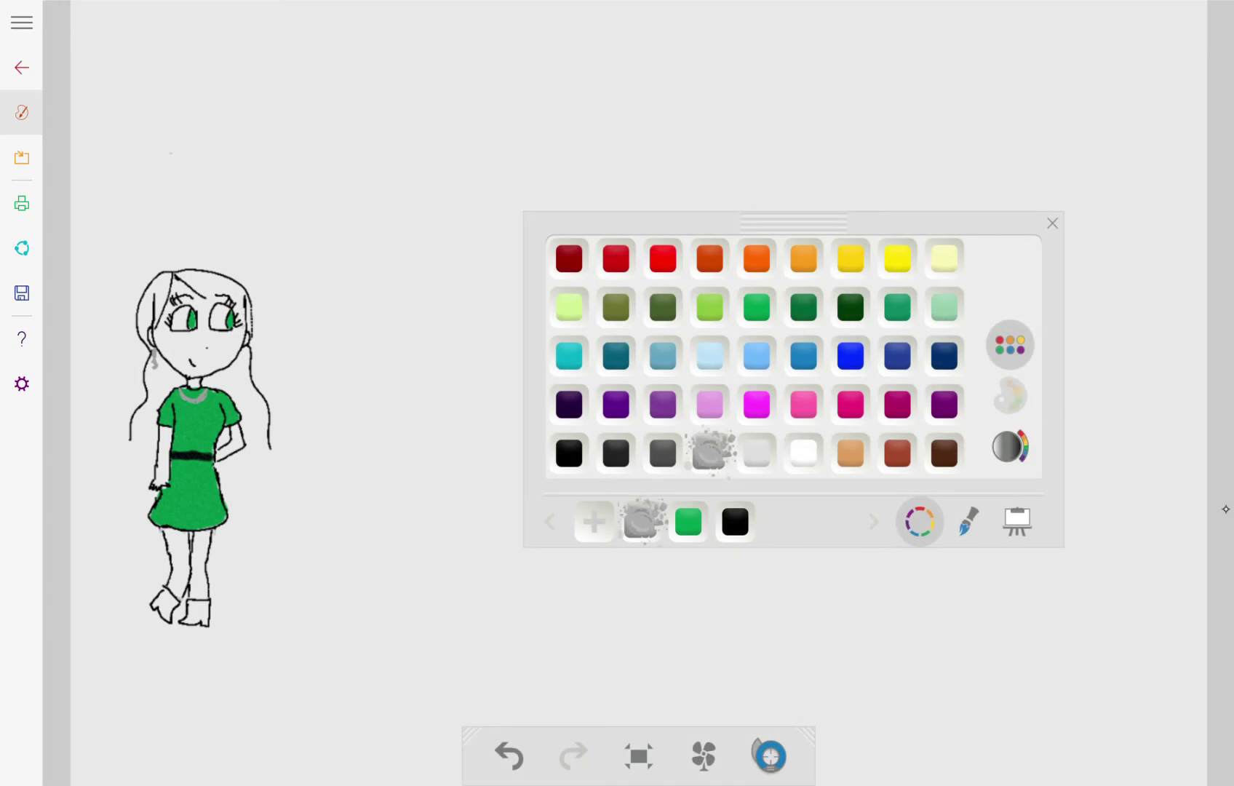
# Add a matching grey earring at the opposite ear and a grey bracelet around the wrist of the lowered arm.
pyautogui.click(1225, 509)
pyautogui.moveTo(240, 355); pyautogui.dragTo(241, 366)
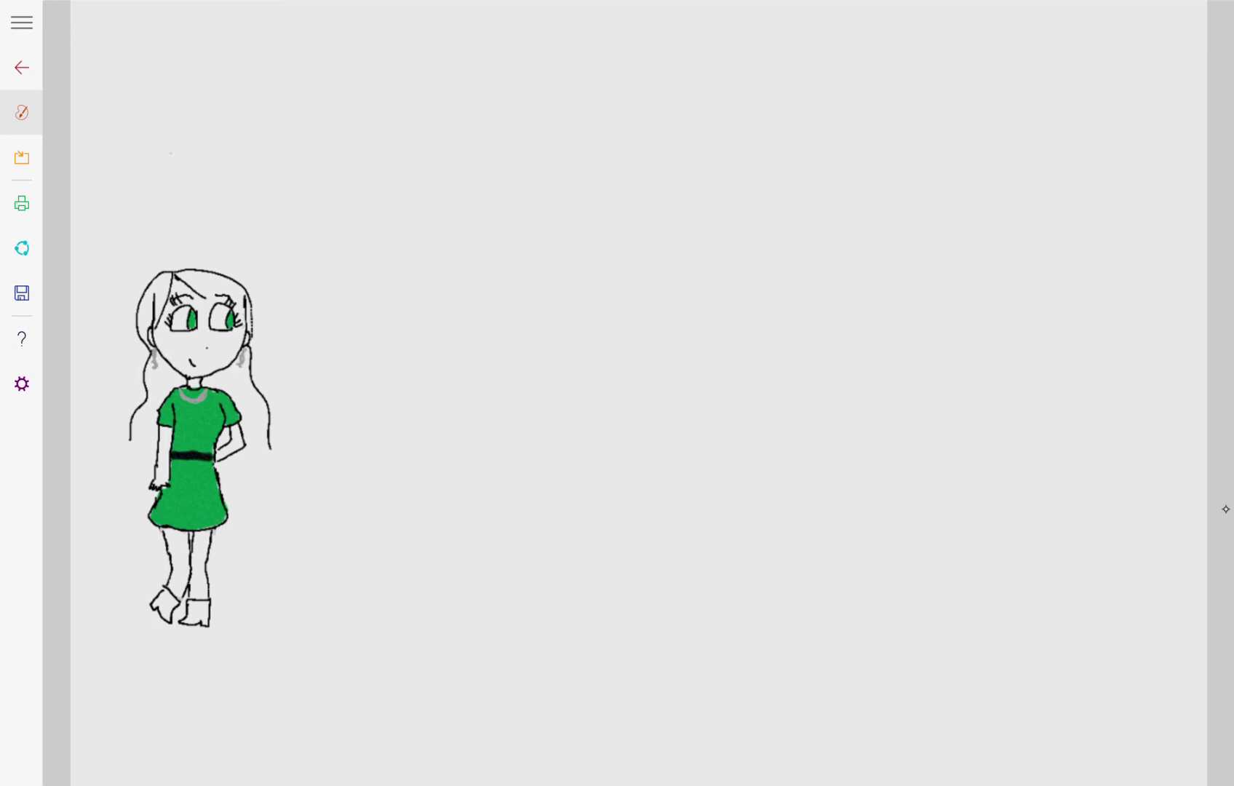
pyautogui.click(1226, 509)
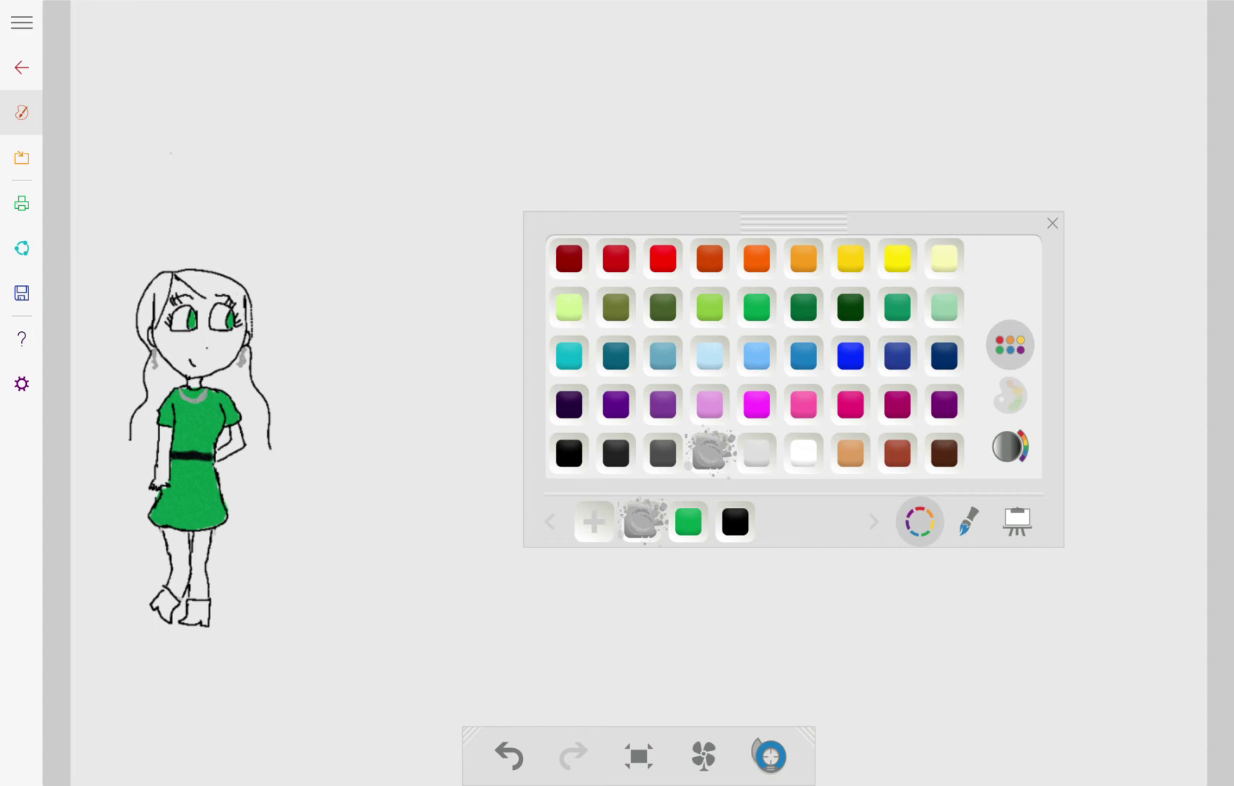
pyautogui.click(1225, 509)
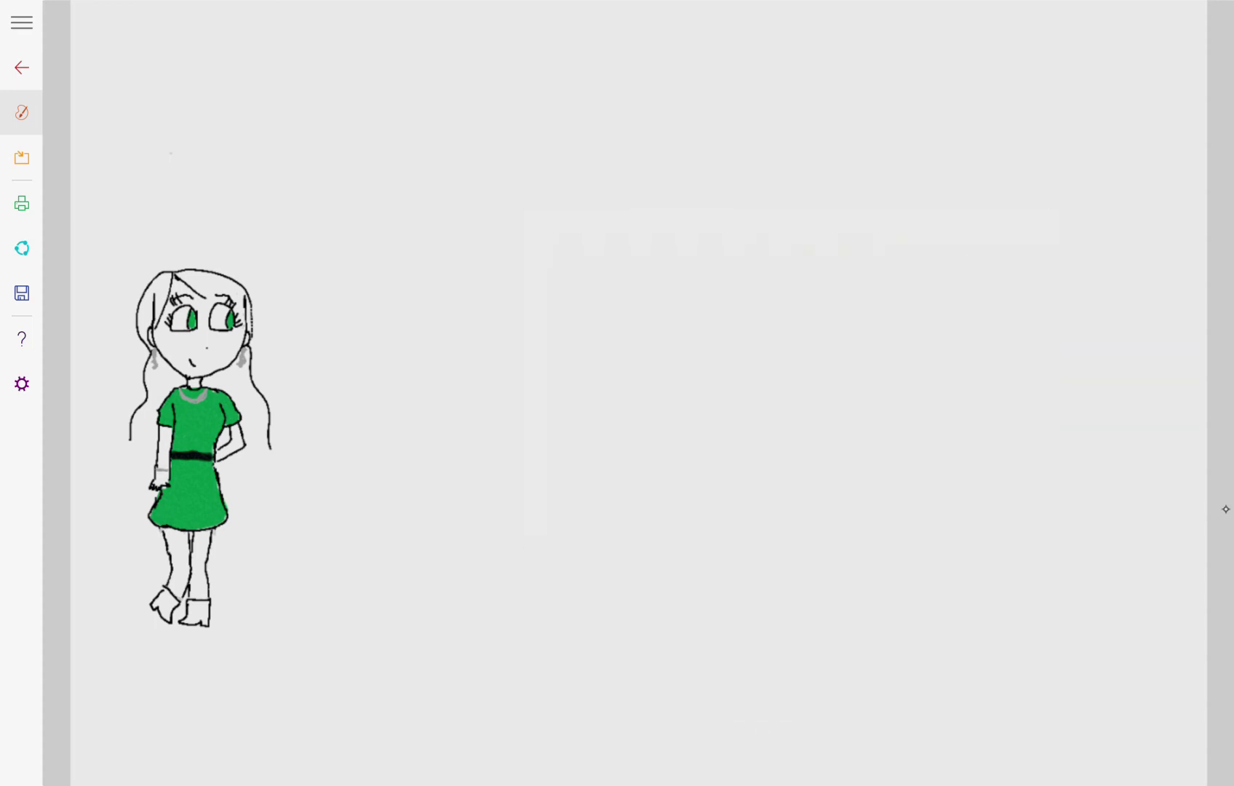
pyautogui.click(1225, 509)
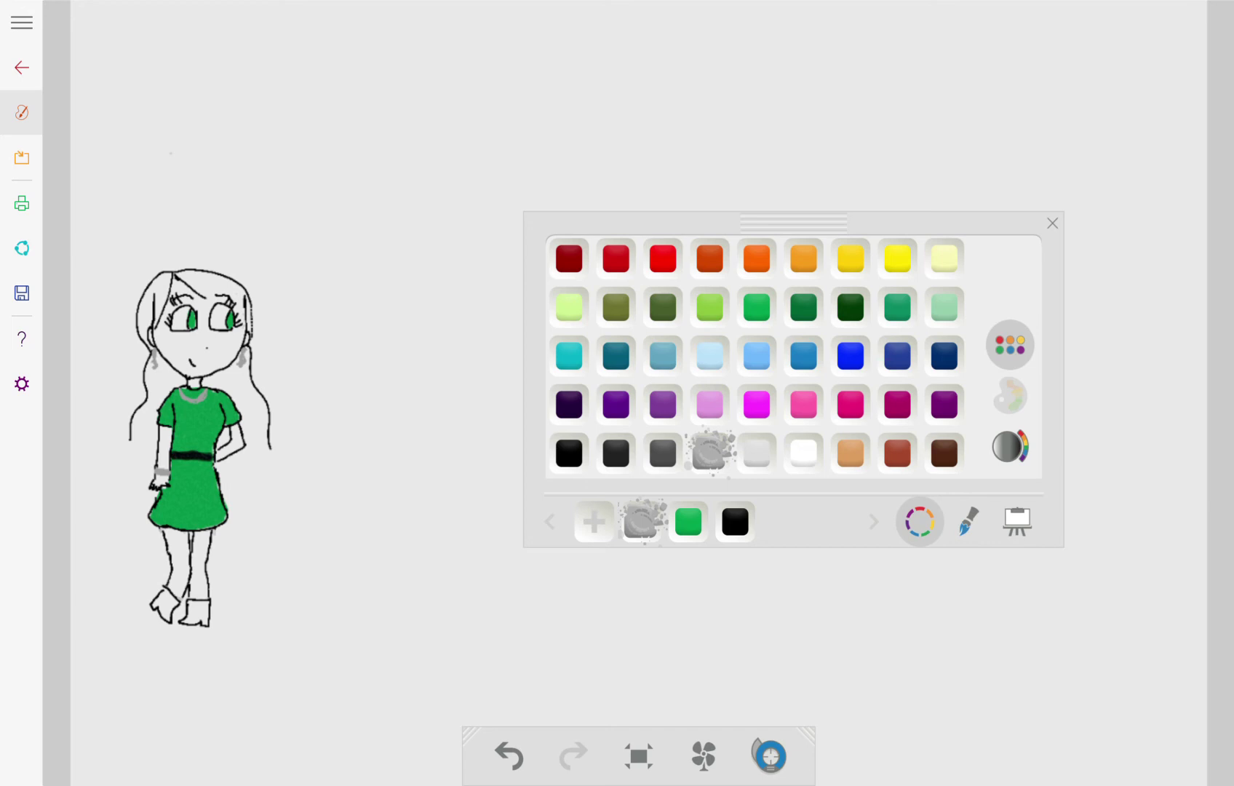
# Colour the hair section on the drawing's left, from the parting down to the elbow, burnt orange with the HB pencil.
pyautogui.click(709, 259)
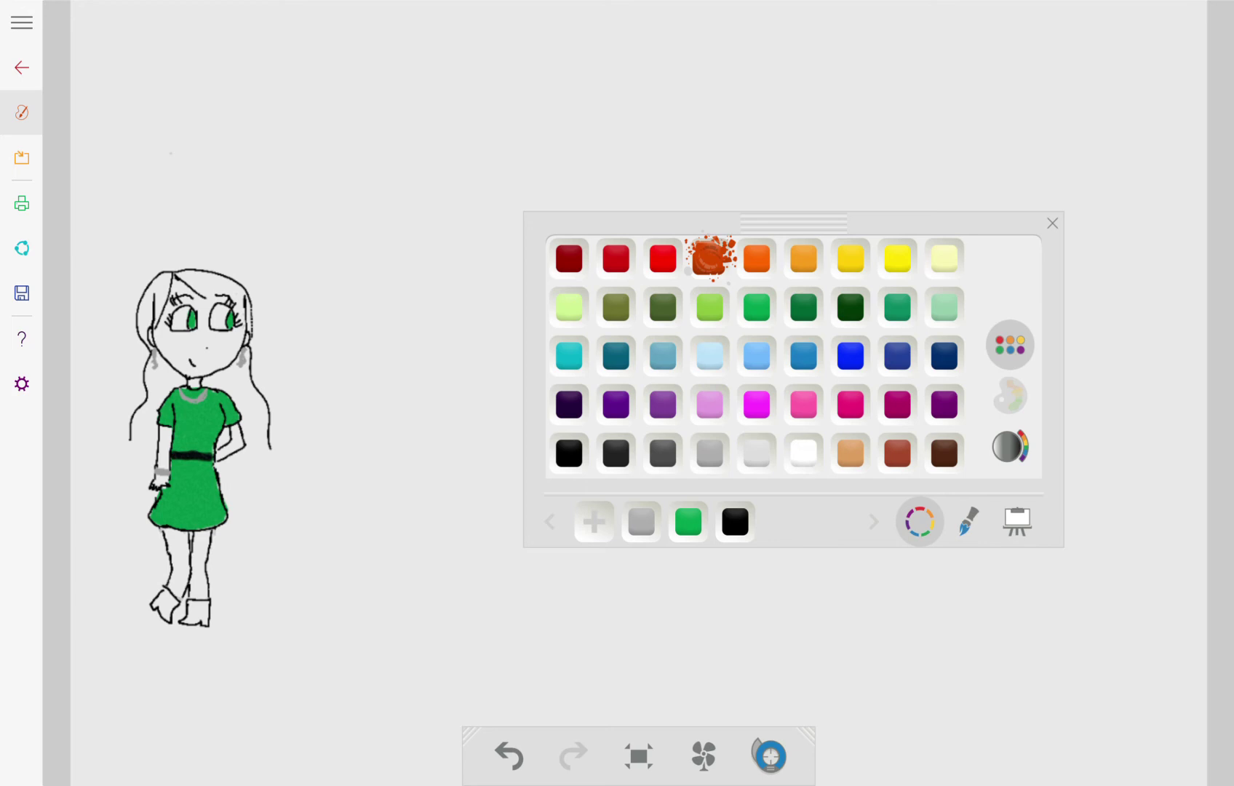
pyautogui.moveTo(152, 310); pyautogui.dragTo(149, 323)
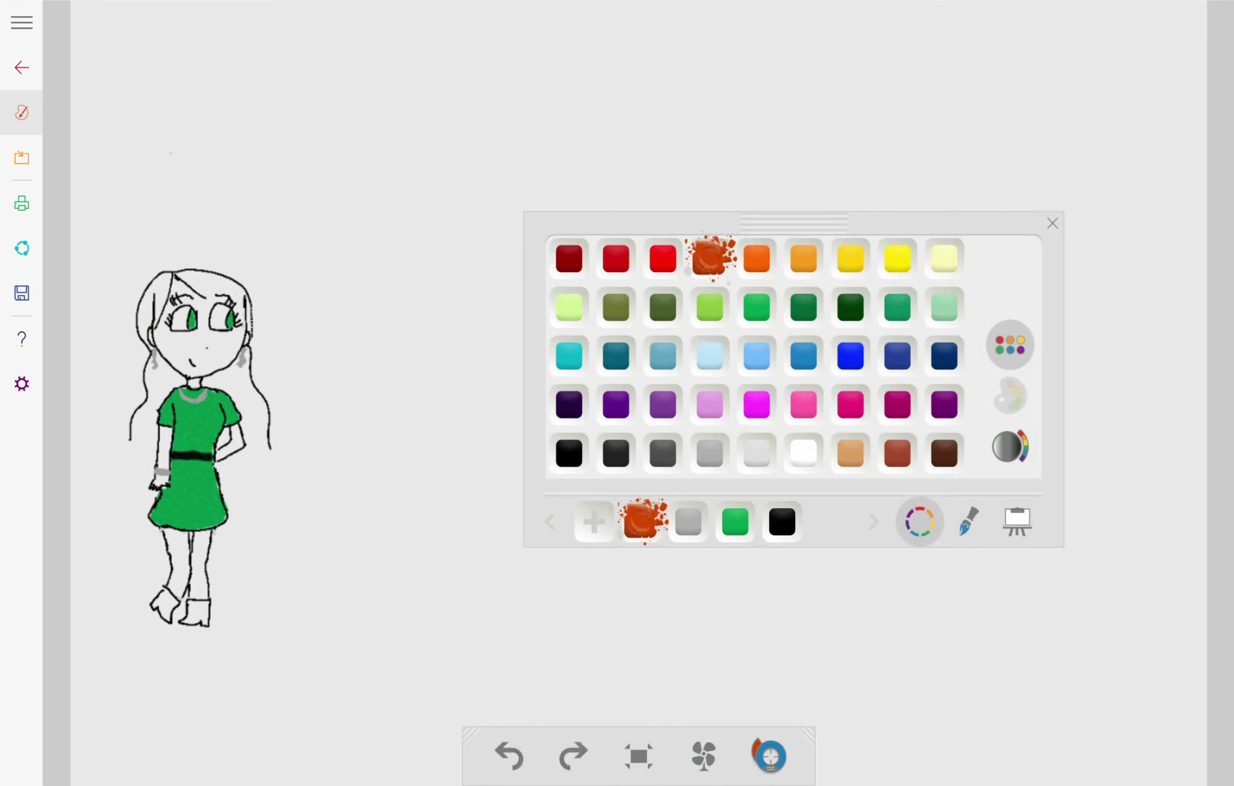
pyautogui.click(569, 452)
pyautogui.click(967, 521)
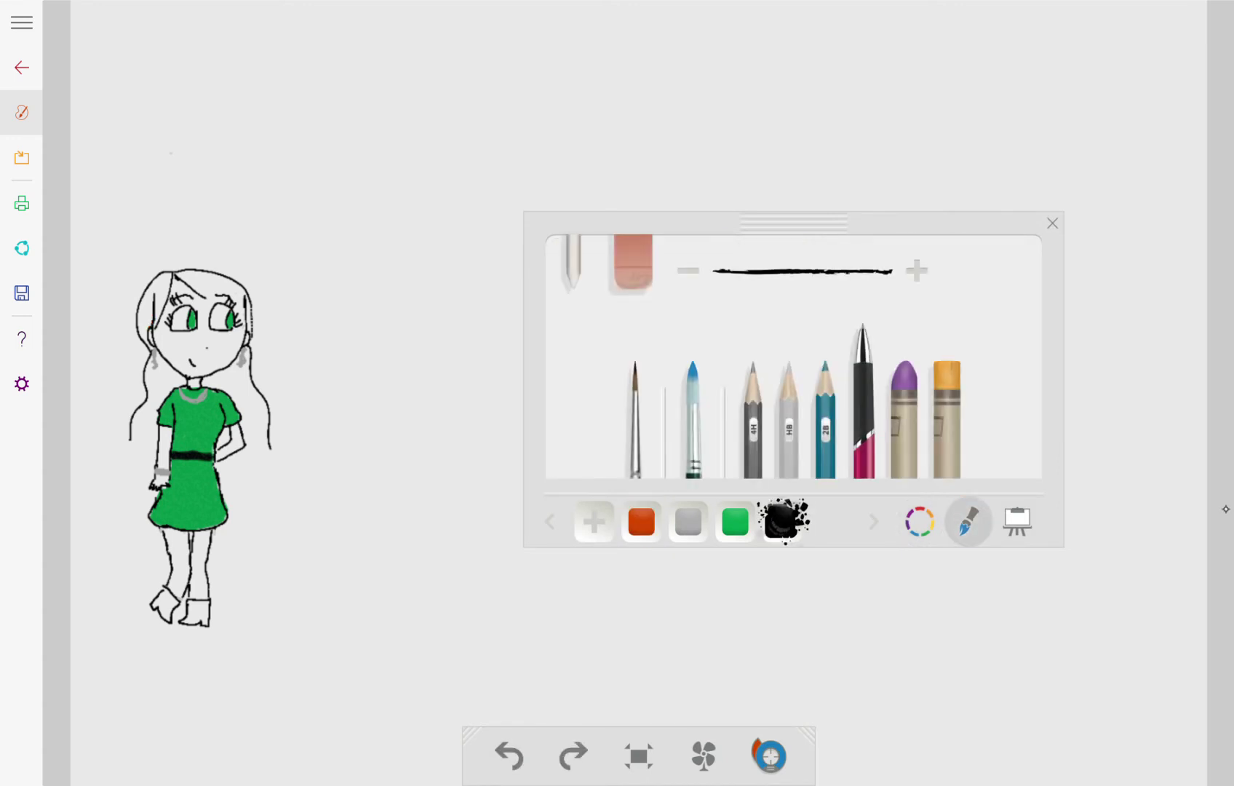
pyautogui.click(788, 429)
pyautogui.click(641, 522)
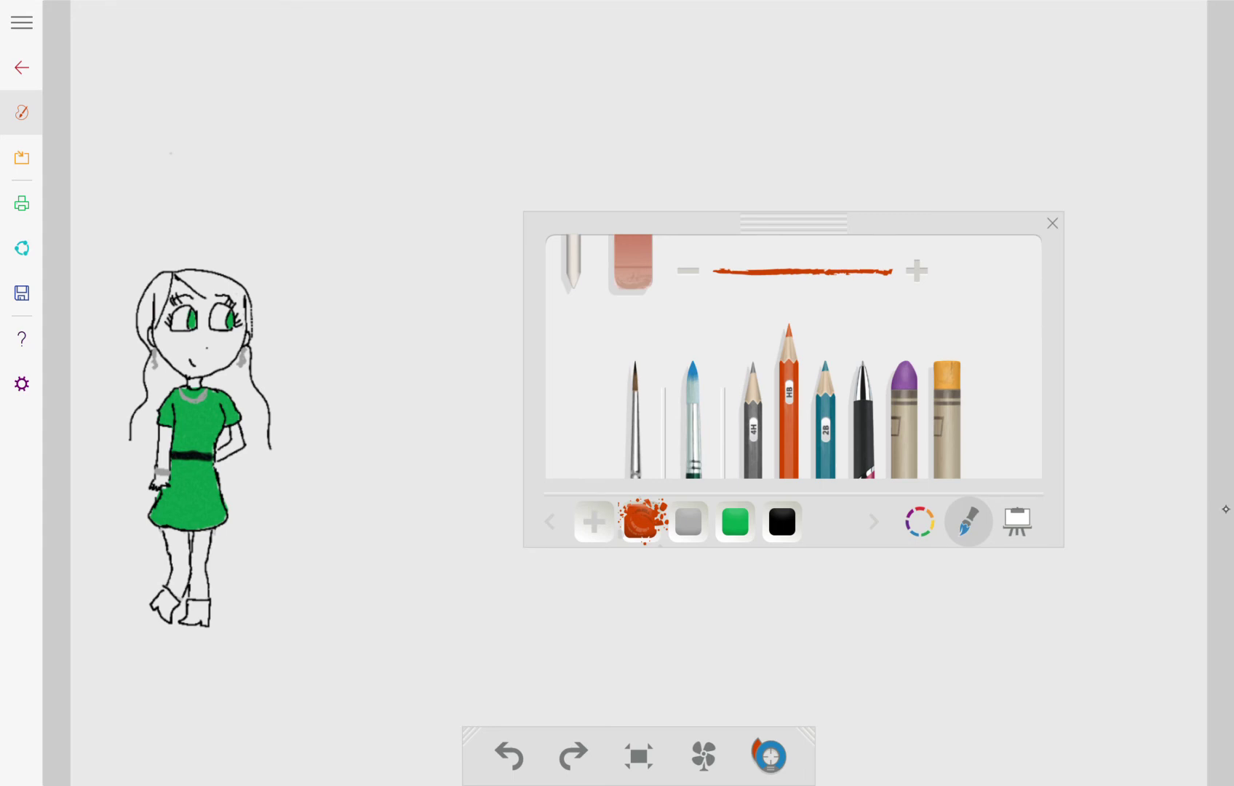
pyautogui.moveTo(159, 304)
pyautogui.mouseDown()
pyautogui.moveTo(151, 351)
pyautogui.moveTo(179, 382)
pyautogui.moveTo(150, 319)
pyautogui.moveTo(173, 382)
pyautogui.moveTo(159, 388)
pyautogui.moveTo(154, 373)
pyautogui.moveTo(154, 403)
pyautogui.moveTo(166, 406)
pyautogui.moveTo(151, 411)
pyautogui.moveTo(147, 393)
pyautogui.moveTo(138, 411)
pyautogui.moveTo(133, 441)
pyautogui.moveTo(149, 413)
pyautogui.moveTo(151, 438)
pyautogui.moveTo(155, 409)
pyautogui.moveTo(155, 444)
pyautogui.mouseUp()
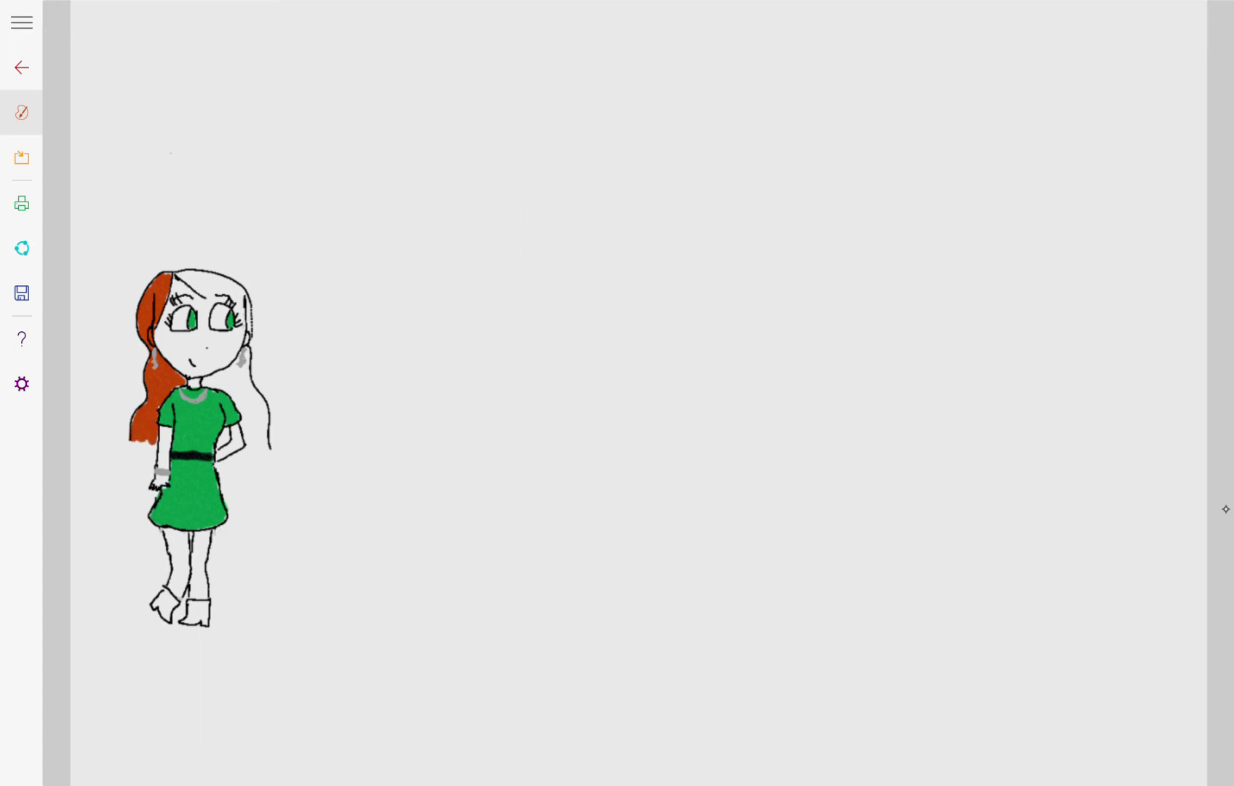
# Fill the fringe and the long wavy hair on the drawing's right with the same burnt orange.
pyautogui.moveTo(180, 274)
pyautogui.mouseDown()
pyautogui.moveTo(195, 288)
pyautogui.moveTo(184, 276)
pyautogui.moveTo(235, 284)
pyautogui.moveTo(252, 317)
pyautogui.moveTo(214, 284)
pyautogui.moveTo(194, 299)
pyautogui.moveTo(243, 310)
pyautogui.moveTo(219, 299)
pyautogui.mouseUp()
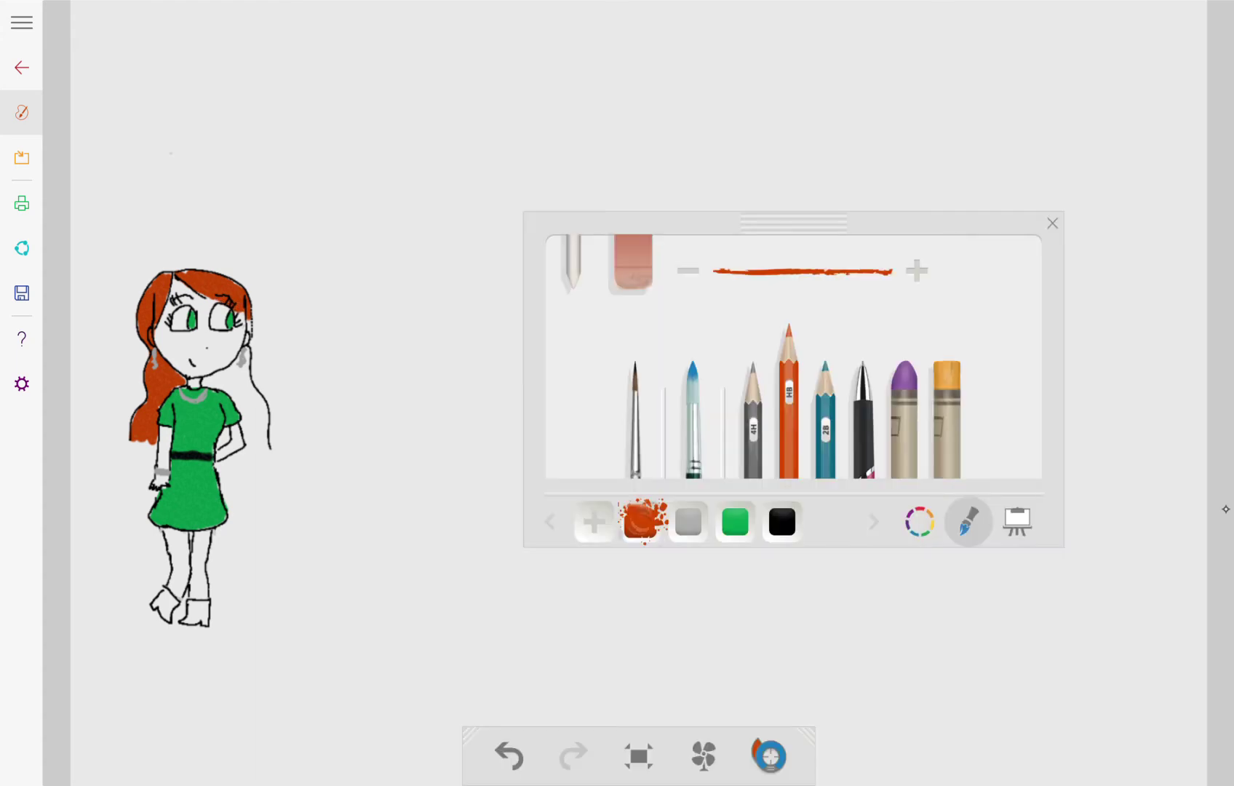
pyautogui.moveTo(251, 330); pyautogui.dragTo(235, 313)
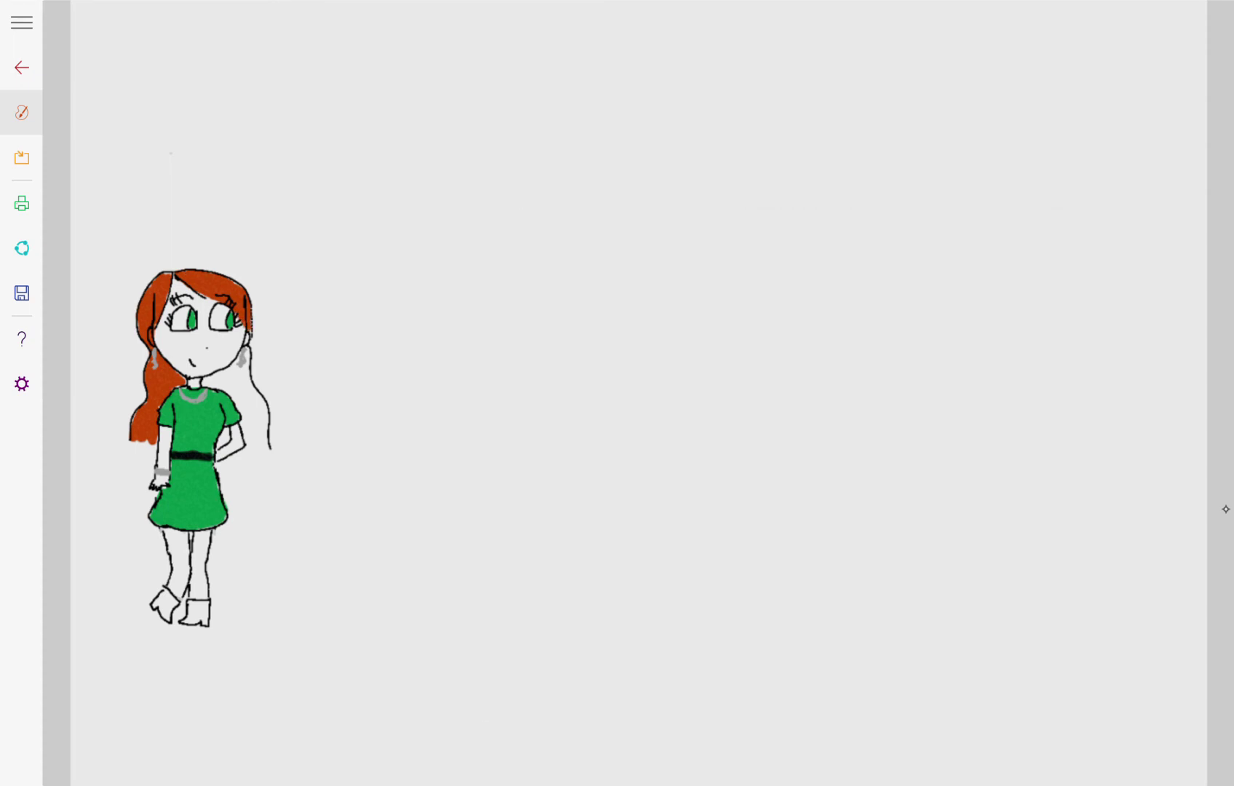
pyautogui.moveTo(251, 342)
pyautogui.mouseDown()
pyautogui.moveTo(245, 331)
pyautogui.moveTo(246, 367)
pyautogui.moveTo(204, 386)
pyautogui.moveTo(230, 390)
pyautogui.moveTo(250, 447)
pyautogui.moveTo(267, 443)
pyautogui.moveTo(248, 370)
pyautogui.moveTo(225, 380)
pyautogui.moveTo(257, 409)
pyautogui.moveTo(247, 403)
pyautogui.moveTo(255, 434)
pyautogui.moveTo(260, 415)
pyautogui.moveTo(222, 447)
pyautogui.mouseUp()
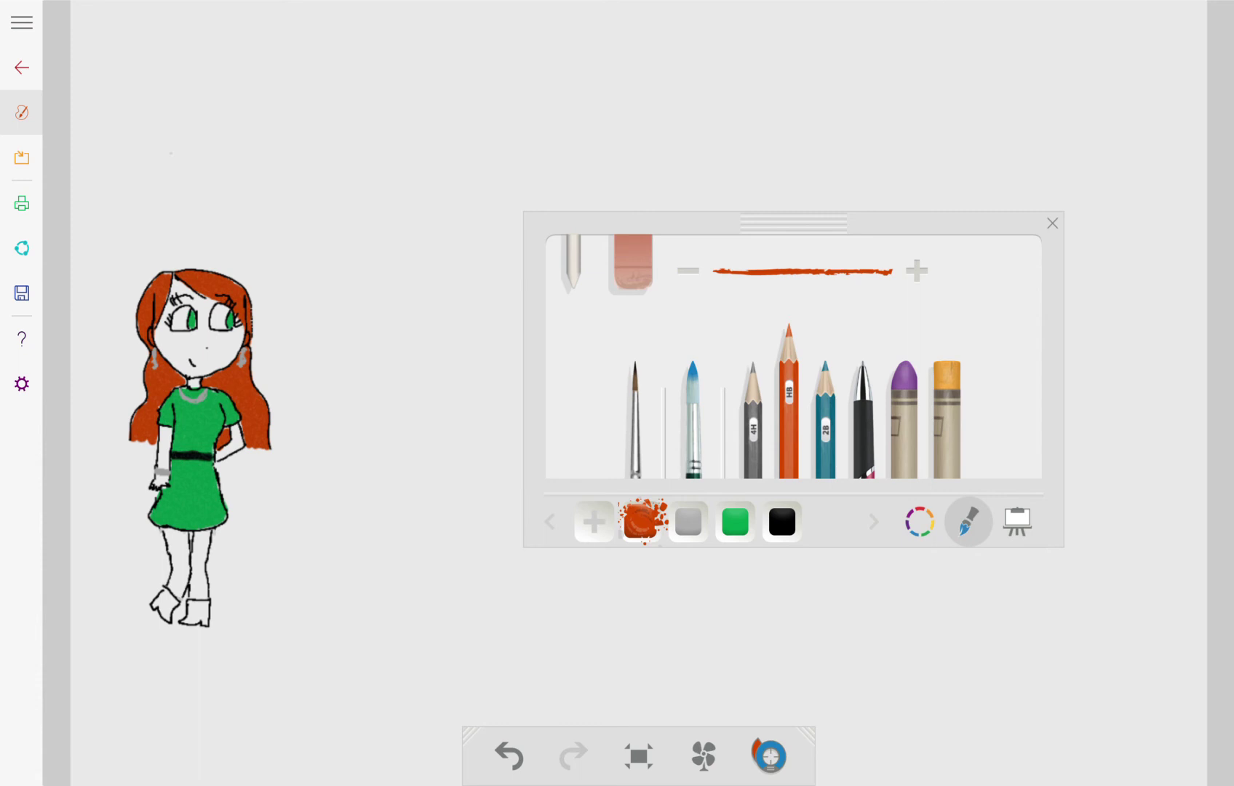
pyautogui.click(863, 426)
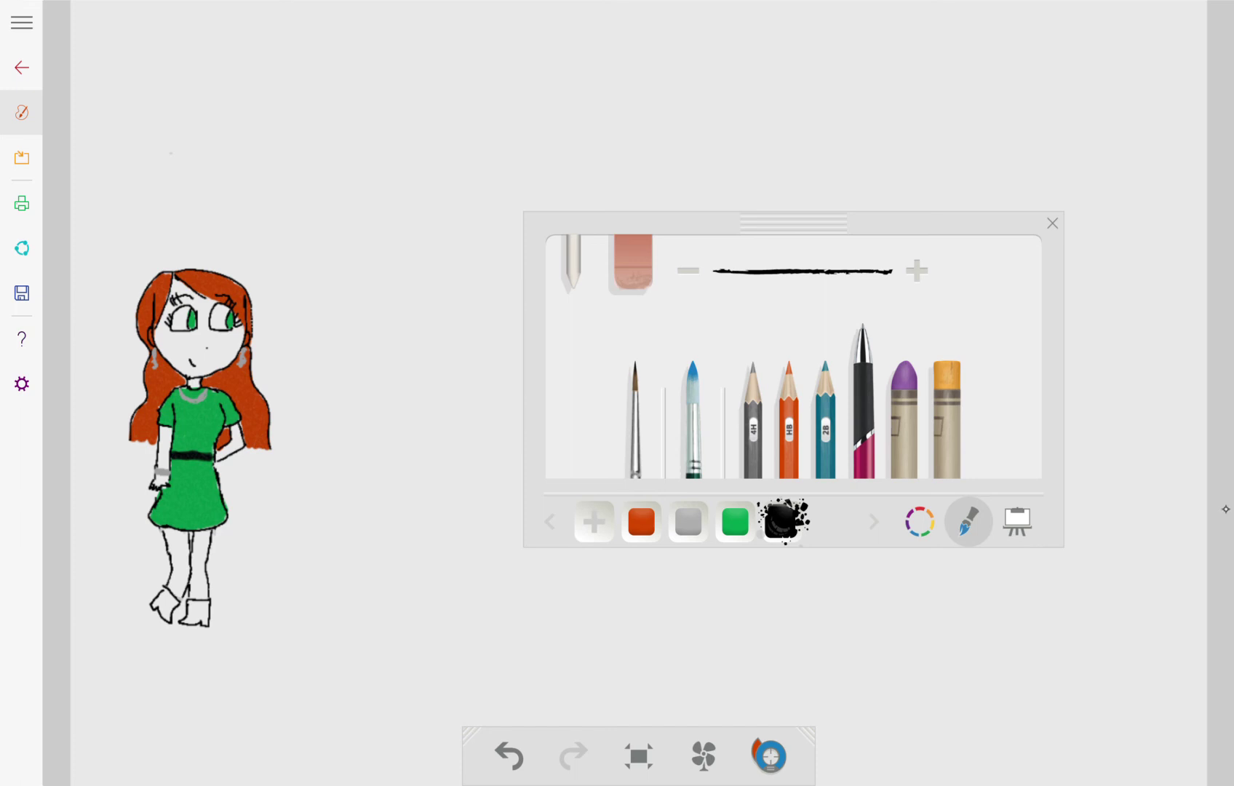
pyautogui.moveTo(188, 336)
pyautogui.mouseDown()
pyautogui.moveTo(135, 298)
pyautogui.moveTo(173, 277)
pyautogui.mouseUp()
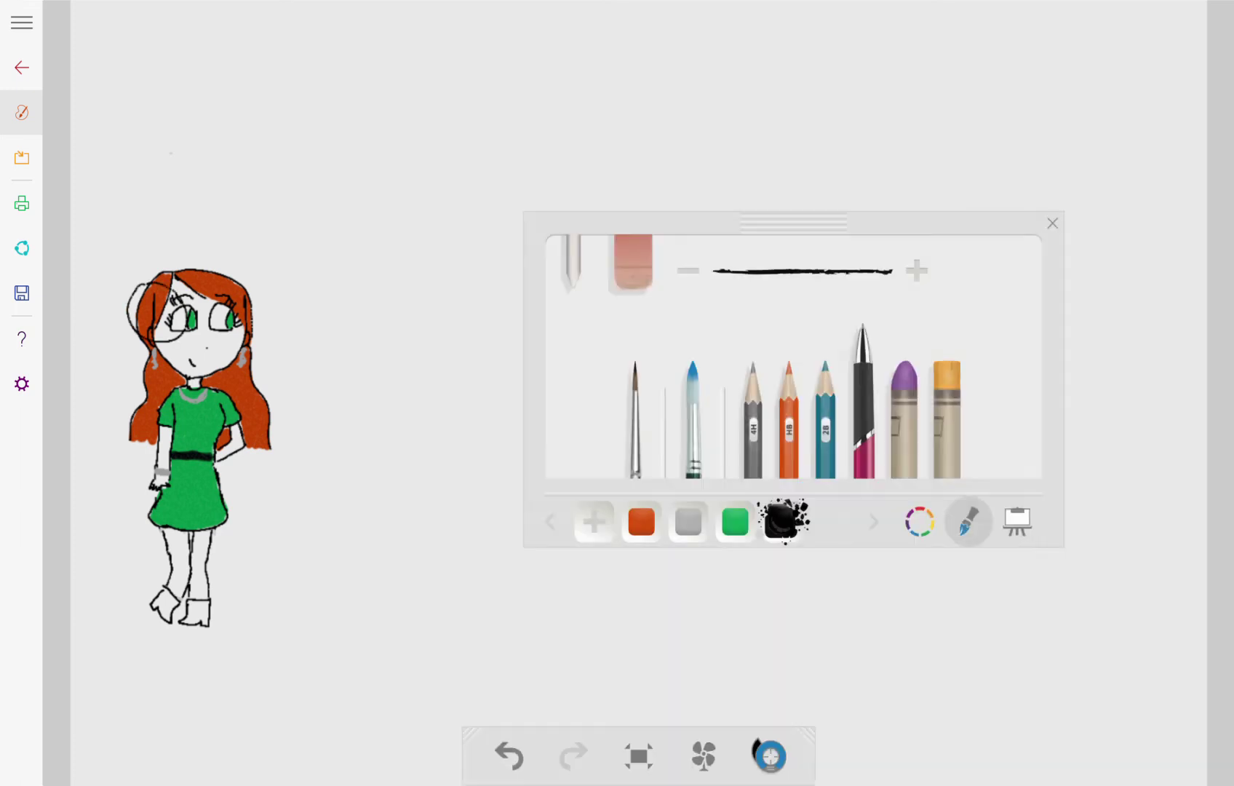
pyautogui.hotkey('ctrl', 'z')
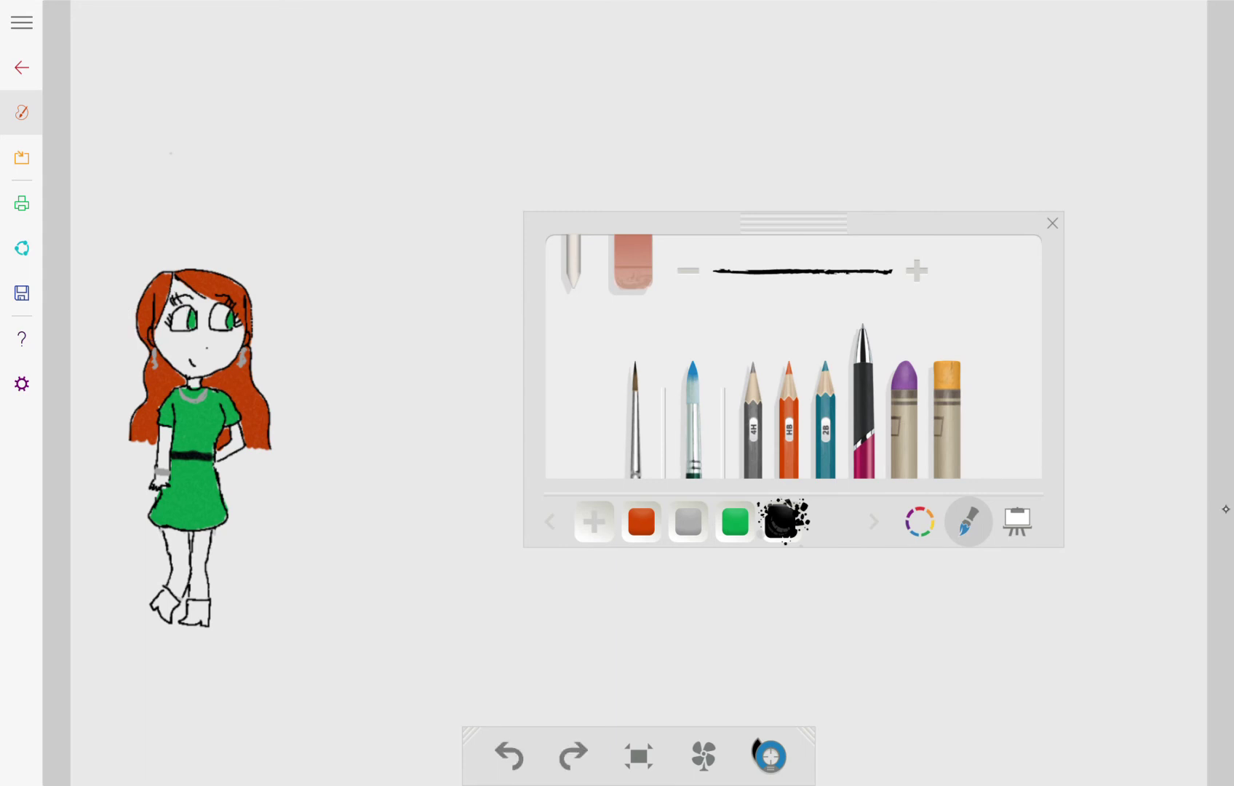
pyautogui.click(640, 521)
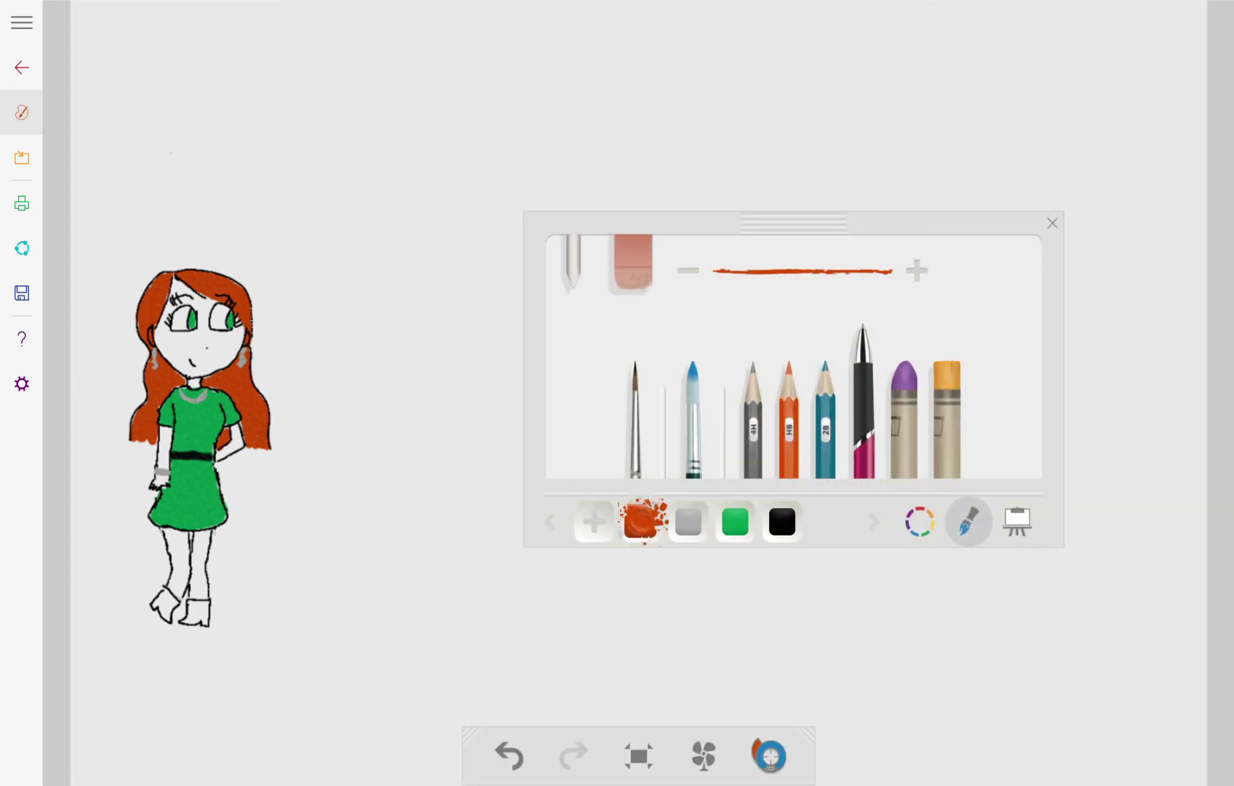
pyautogui.moveTo(155, 445)
pyautogui.mouseDown()
pyautogui.moveTo(167, 486)
pyautogui.moveTo(161, 591)
pyautogui.moveTo(171, 608)
pyautogui.moveTo(198, 603)
pyautogui.moveTo(156, 625)
pyautogui.mouseUp()
pyautogui.click(509, 755)
pyautogui.click(781, 521)
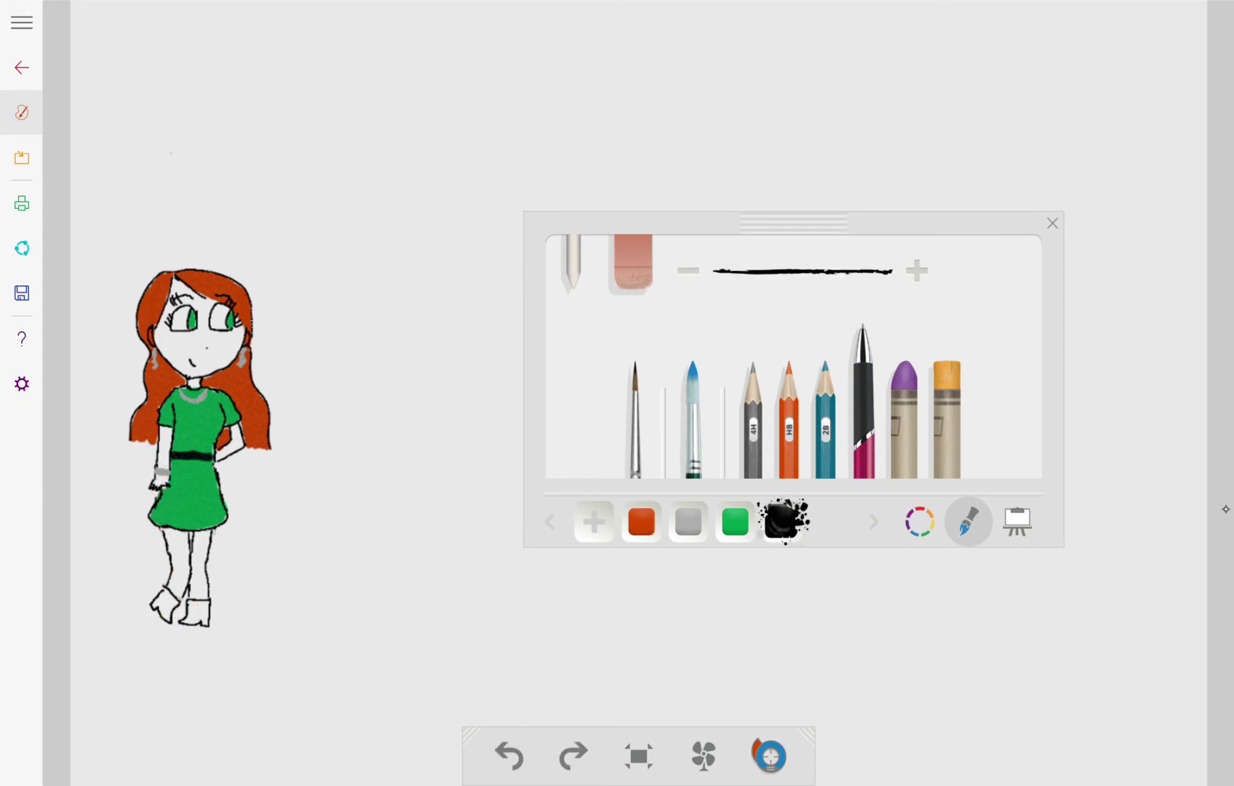
# Try to colour over the orange hair in black around the crown, the fringe and the lock beside the left earring.
pyautogui.click(789, 408)
pyautogui.click(640, 521)
pyautogui.click(919, 521)
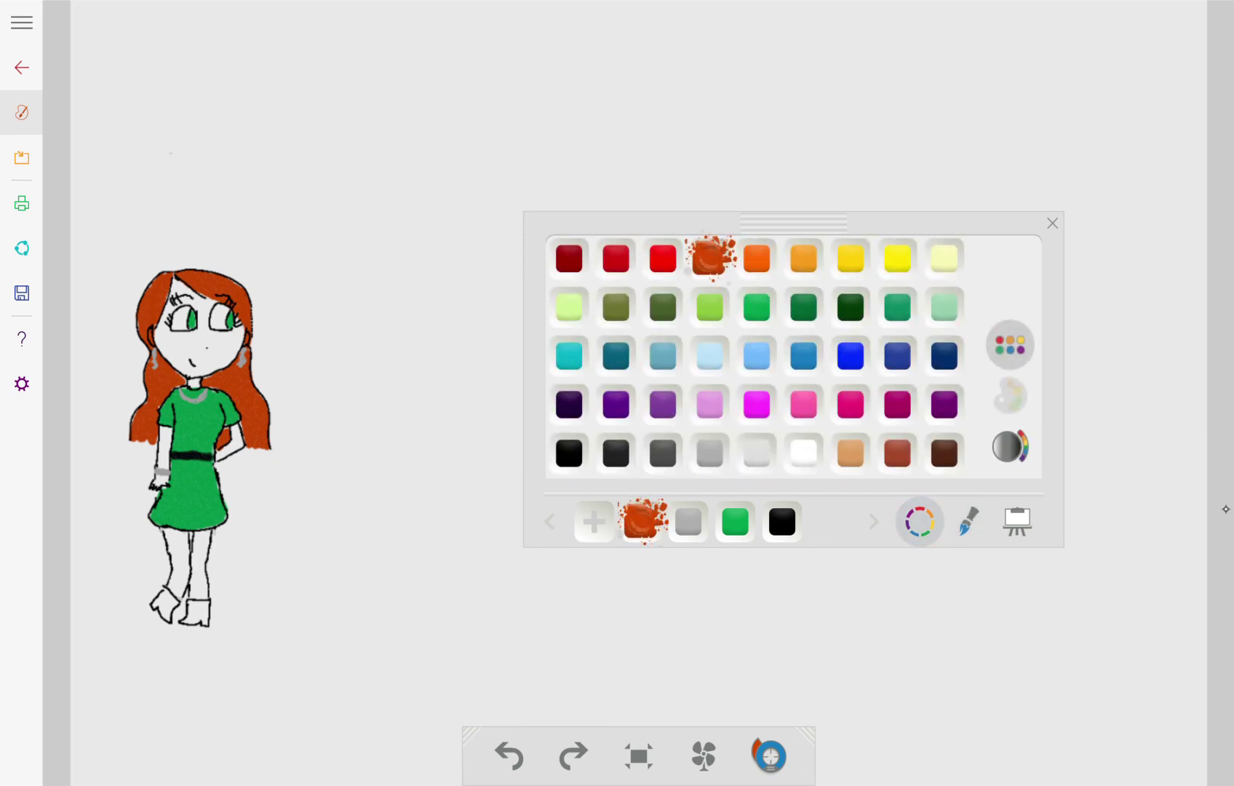
pyautogui.click(850, 451)
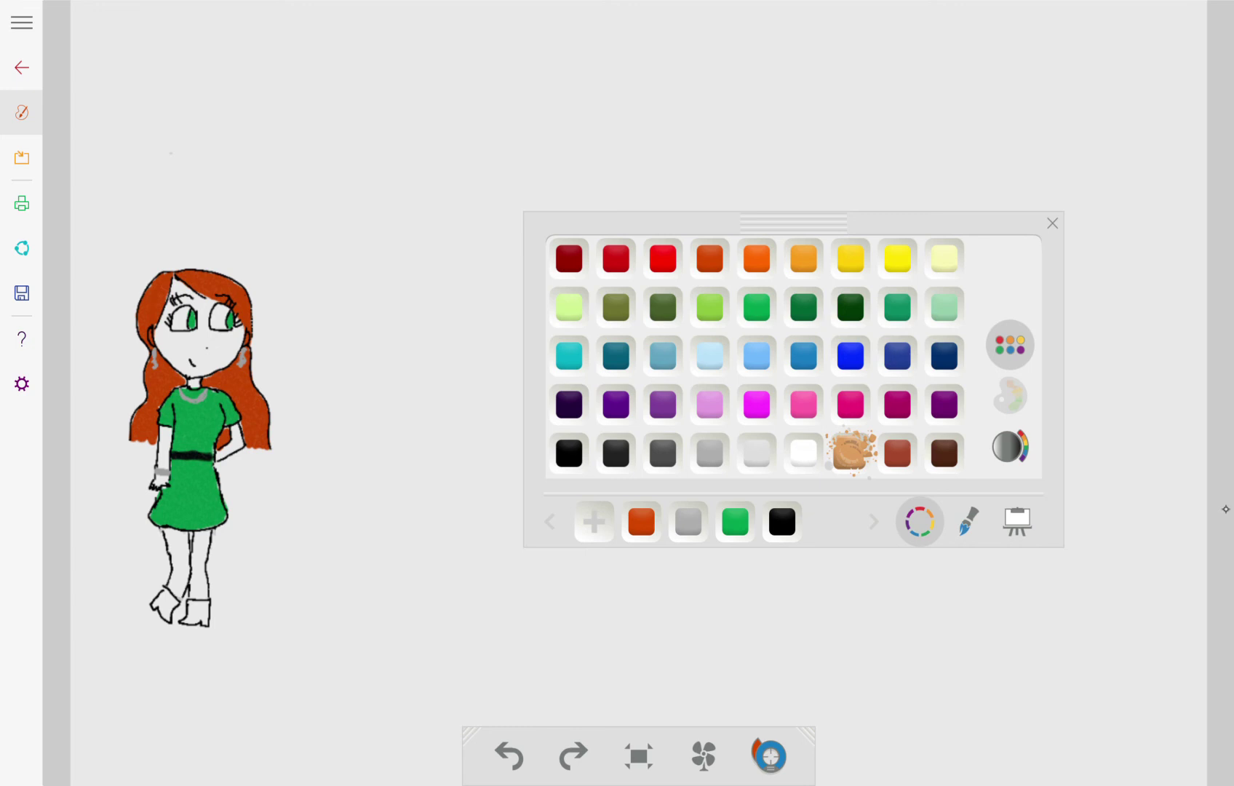
pyautogui.click(569, 452)
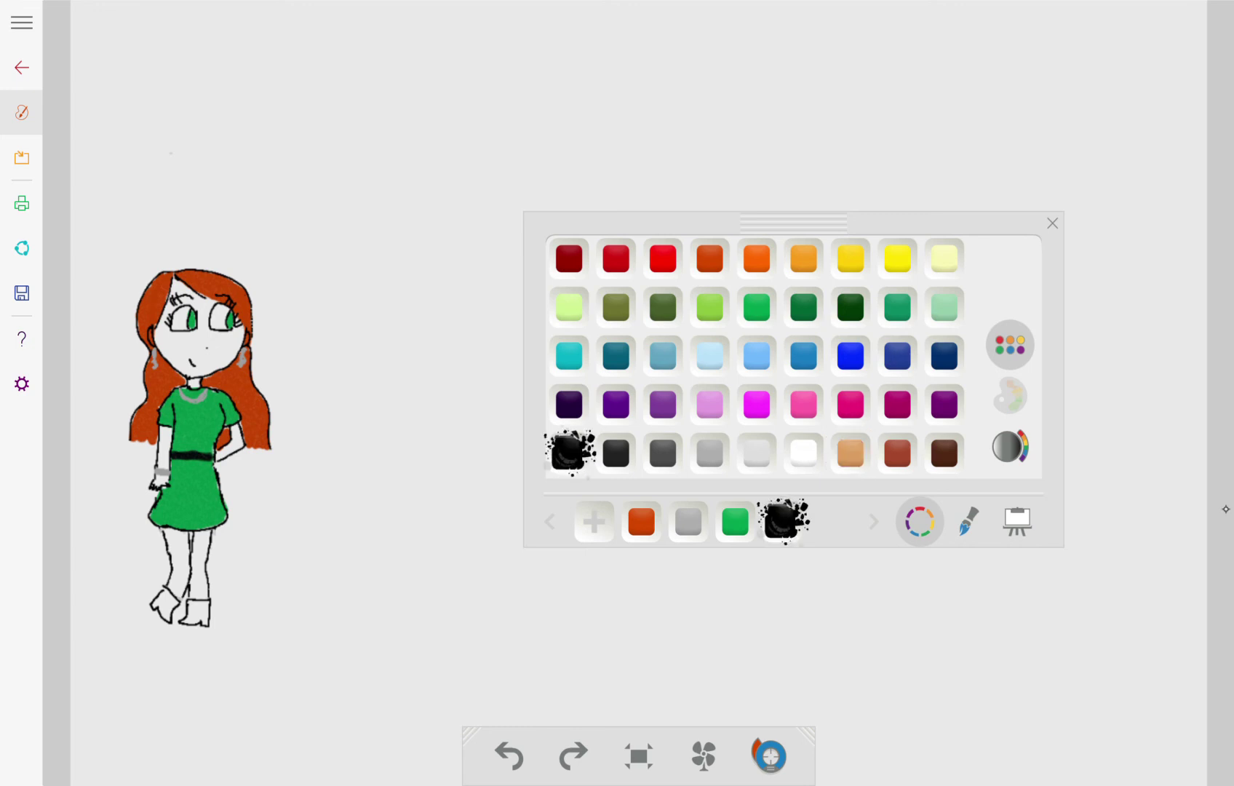
pyautogui.moveTo(172, 269)
pyautogui.mouseDown()
pyautogui.moveTo(143, 293)
pyautogui.moveTo(140, 345)
pyautogui.moveTo(166, 282)
pyautogui.moveTo(138, 349)
pyautogui.moveTo(229, 273)
pyautogui.moveTo(250, 334)
pyautogui.moveTo(204, 286)
pyautogui.moveTo(240, 312)
pyautogui.moveTo(225, 285)
pyautogui.moveTo(201, 281)
pyautogui.moveTo(187, 298)
pyautogui.moveTo(180, 276)
pyautogui.moveTo(233, 288)
pyautogui.moveTo(187, 269)
pyautogui.mouseUp()
pyautogui.moveTo(149, 351)
pyautogui.mouseDown()
pyautogui.moveTo(154, 376)
pyautogui.moveTo(171, 379)
pyautogui.mouseUp()
pyautogui.moveTo(159, 358)
pyautogui.mouseDown()
pyautogui.moveTo(176, 381)
pyautogui.moveTo(160, 389)
pyautogui.mouseUp()
pyautogui.moveTo(169, 368); pyautogui.dragTo(177, 383)
pyautogui.moveTo(154, 375); pyautogui.dragTo(155, 391)
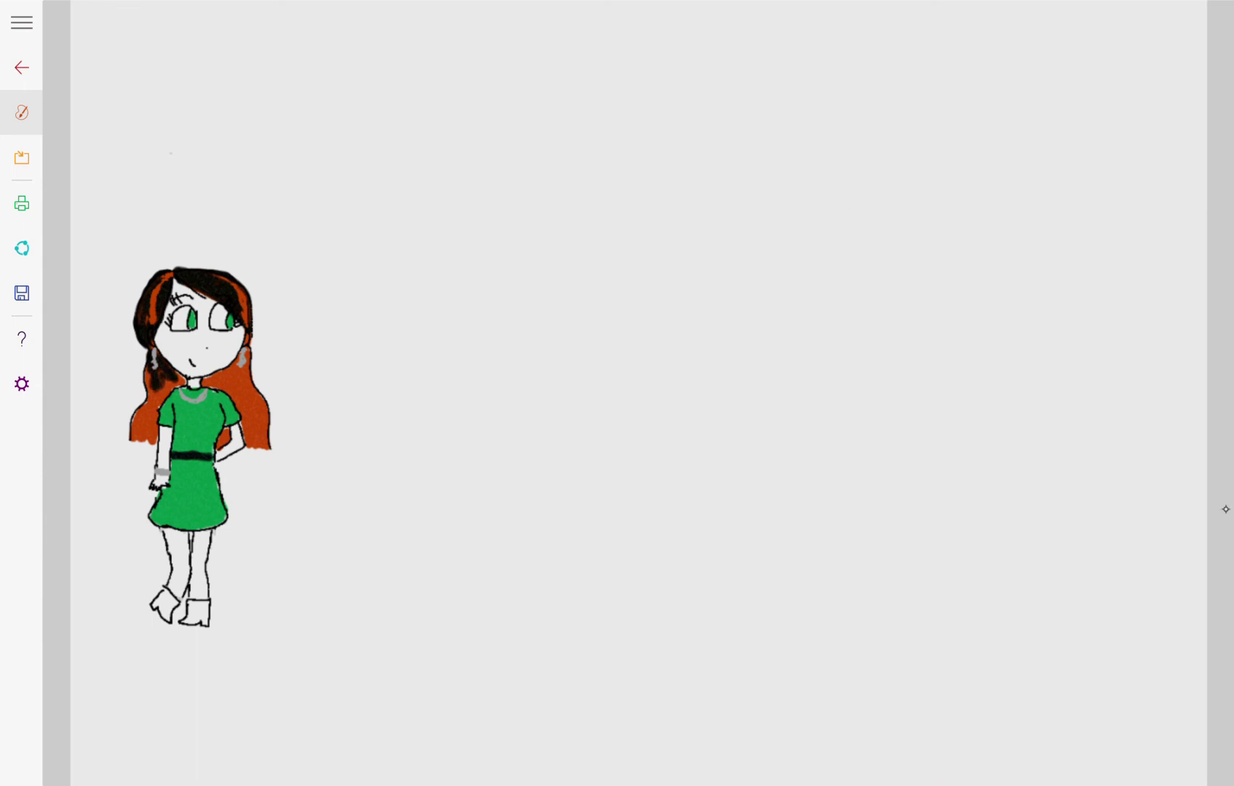
pyautogui.moveTo(156, 320); pyautogui.dragTo(162, 336)
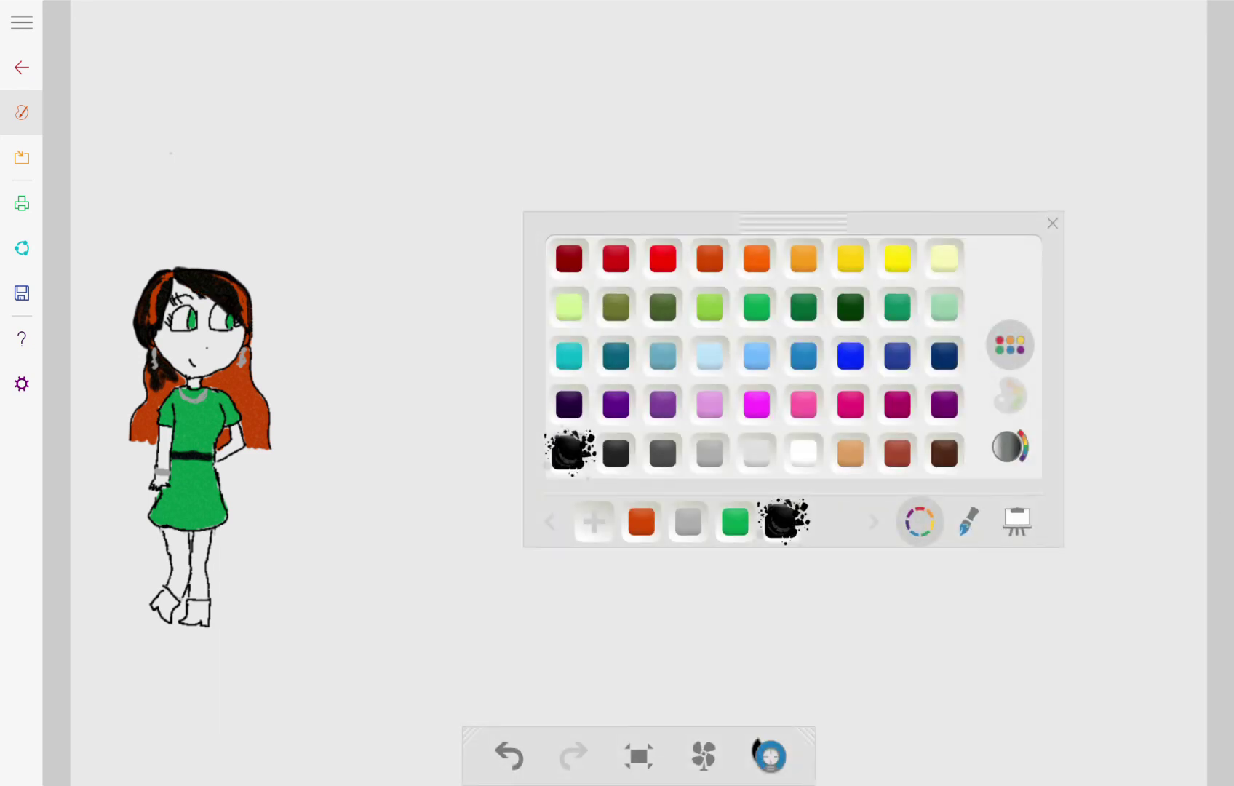
# Try to colour the face tan, starting along the left cheek and across the forehead.
pyautogui.click(850, 453)
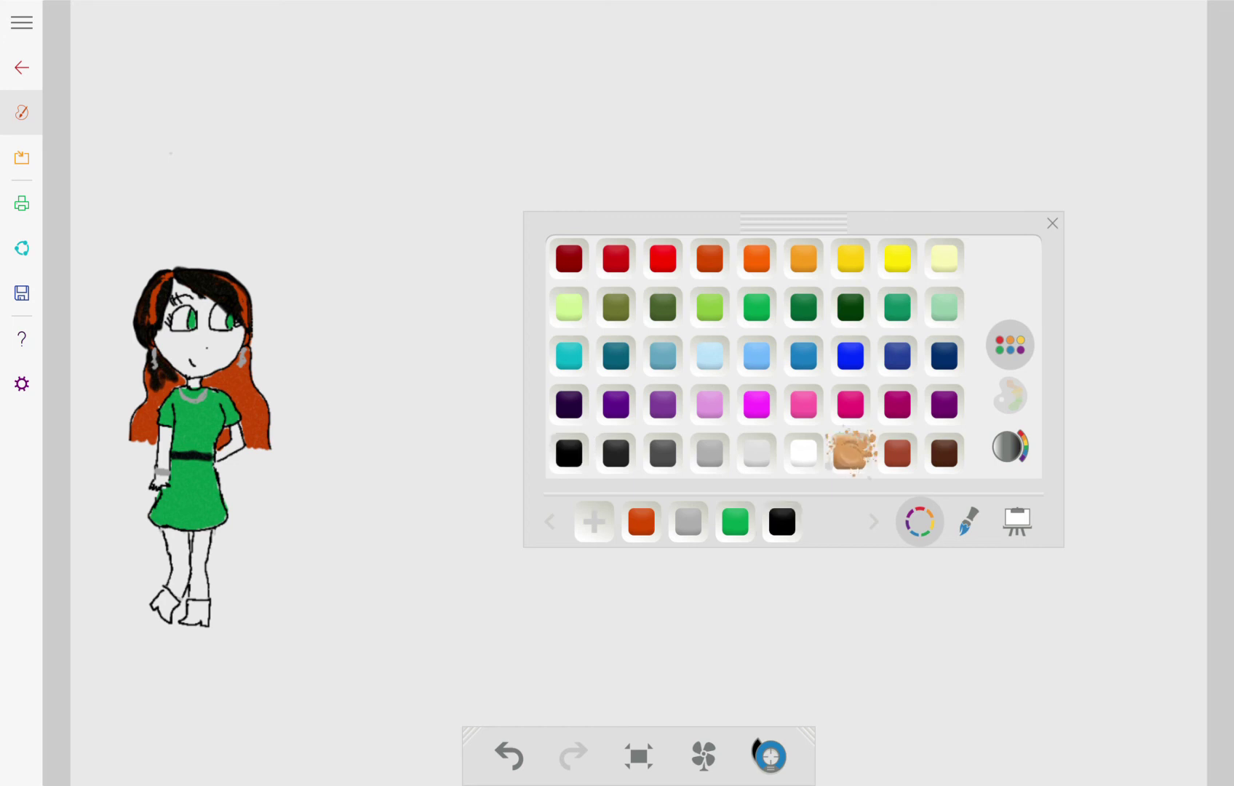
pyautogui.moveTo(162, 340); pyautogui.dragTo(167, 304)
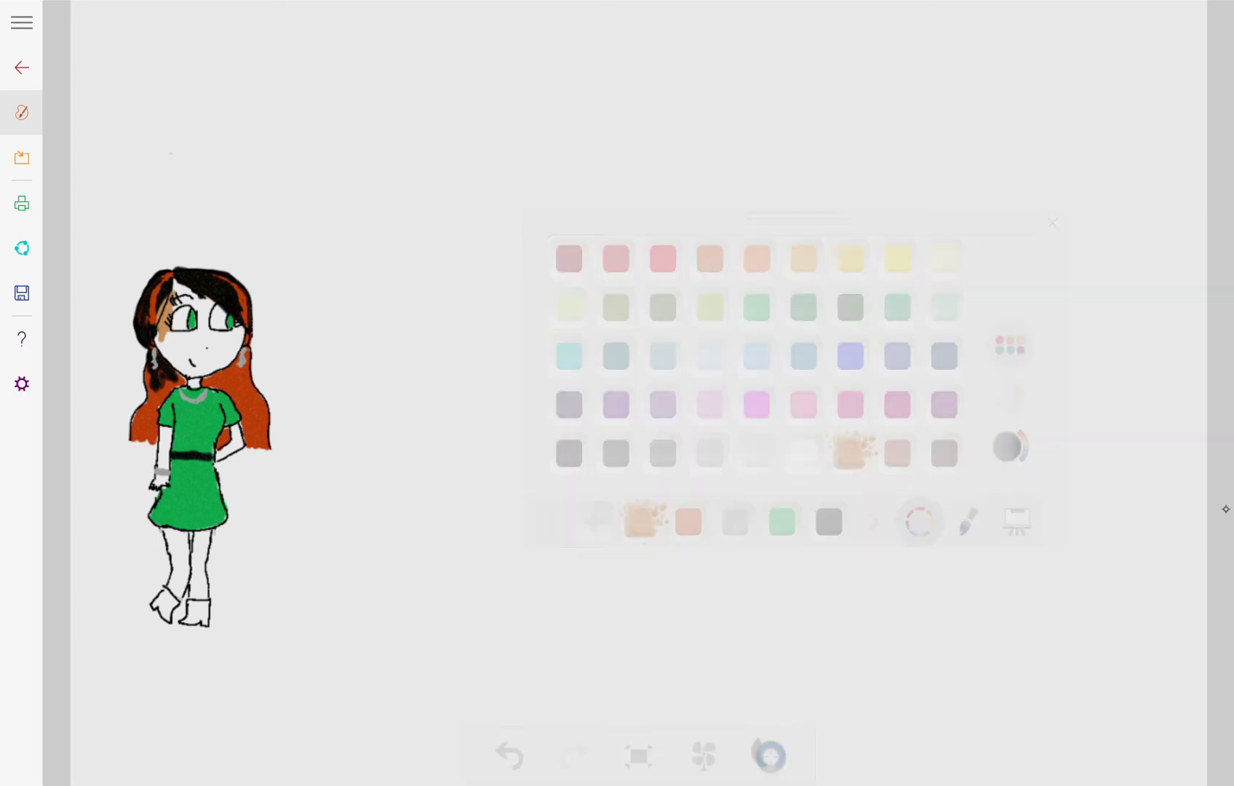
pyautogui.moveTo(171, 289); pyautogui.dragTo(204, 299)
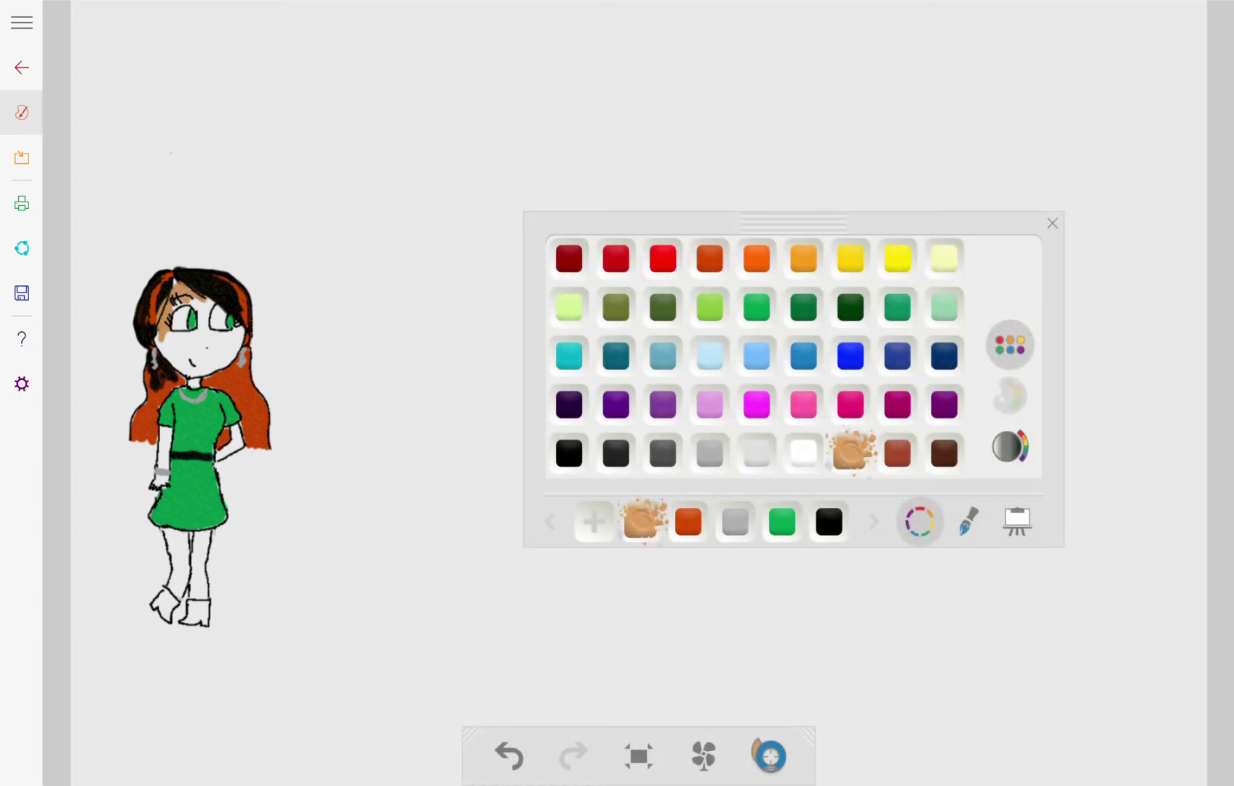
# Undo the tan strokes on the face and all the black strokes over the orange hair.
pyautogui.hotkey('ctrl', 'z')
pyautogui.hotkey('ctrl', 'z')
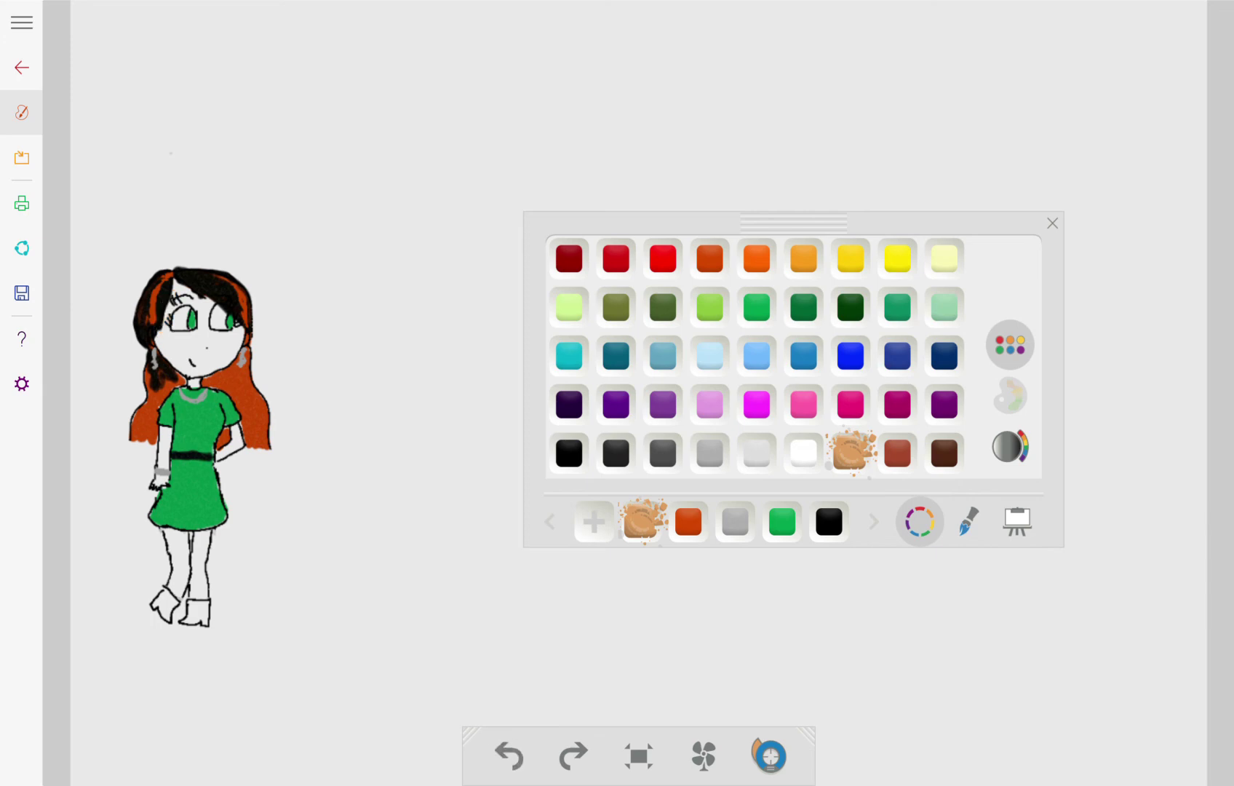
pyautogui.hotkey('ctrl', 'z')
pyautogui.hotkey('ctrl', 'z')
pyautogui.hotkey('ctrl', 'z')
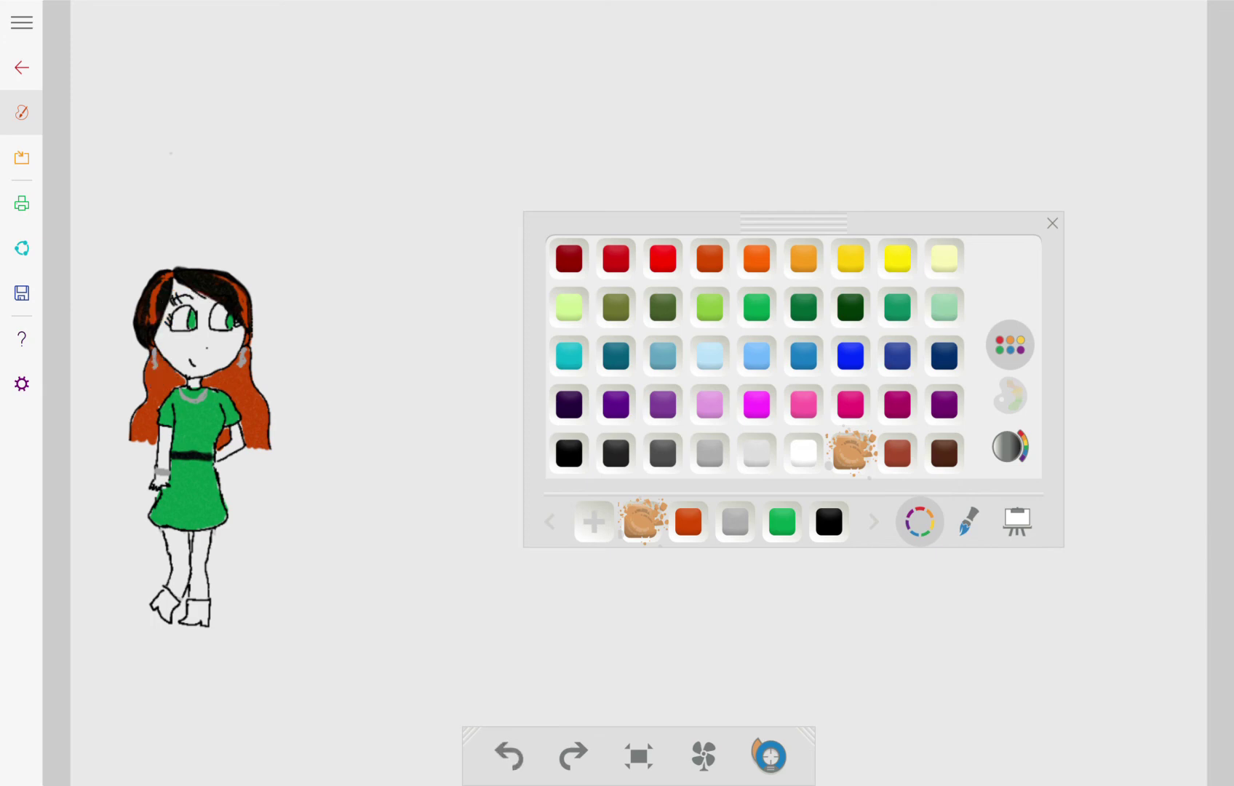
pyautogui.hotkey('ctrl', 'z')
pyautogui.hotkey('ctrl', 'z')
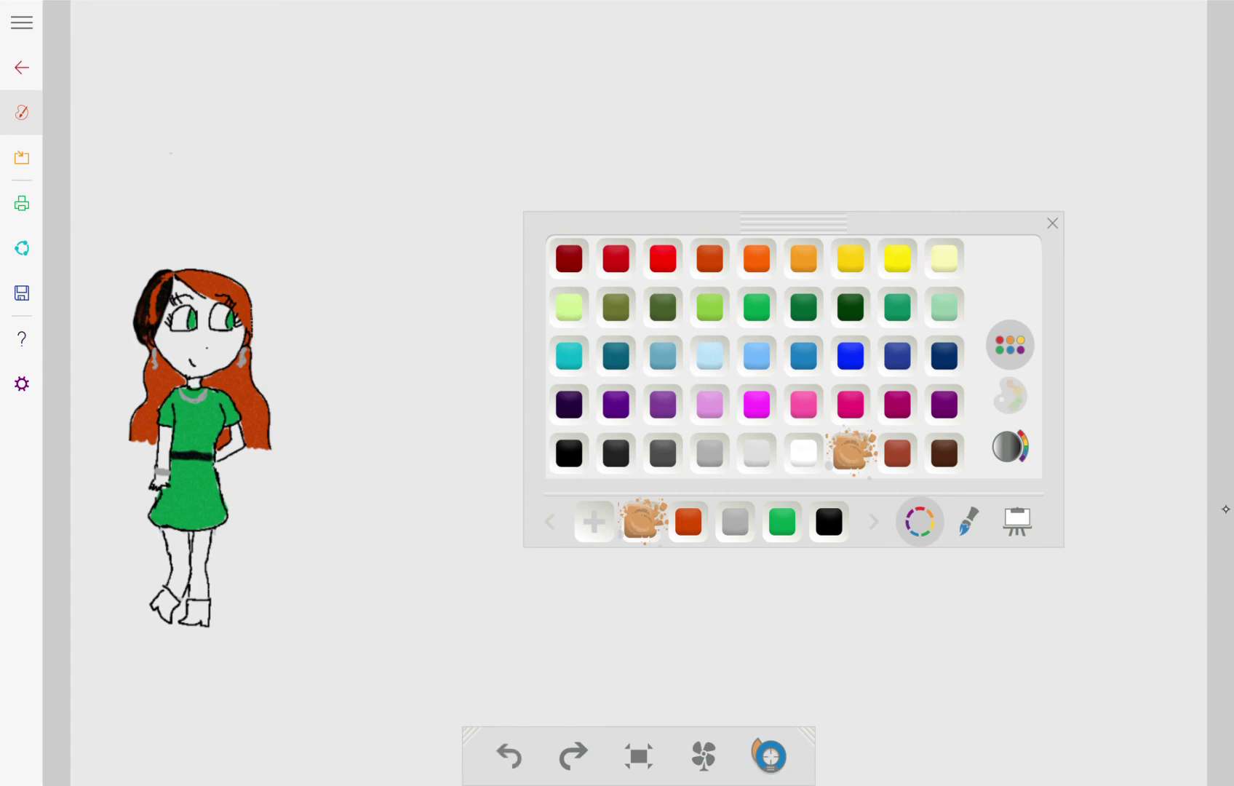
pyautogui.hotkey('ctrl', 'z')
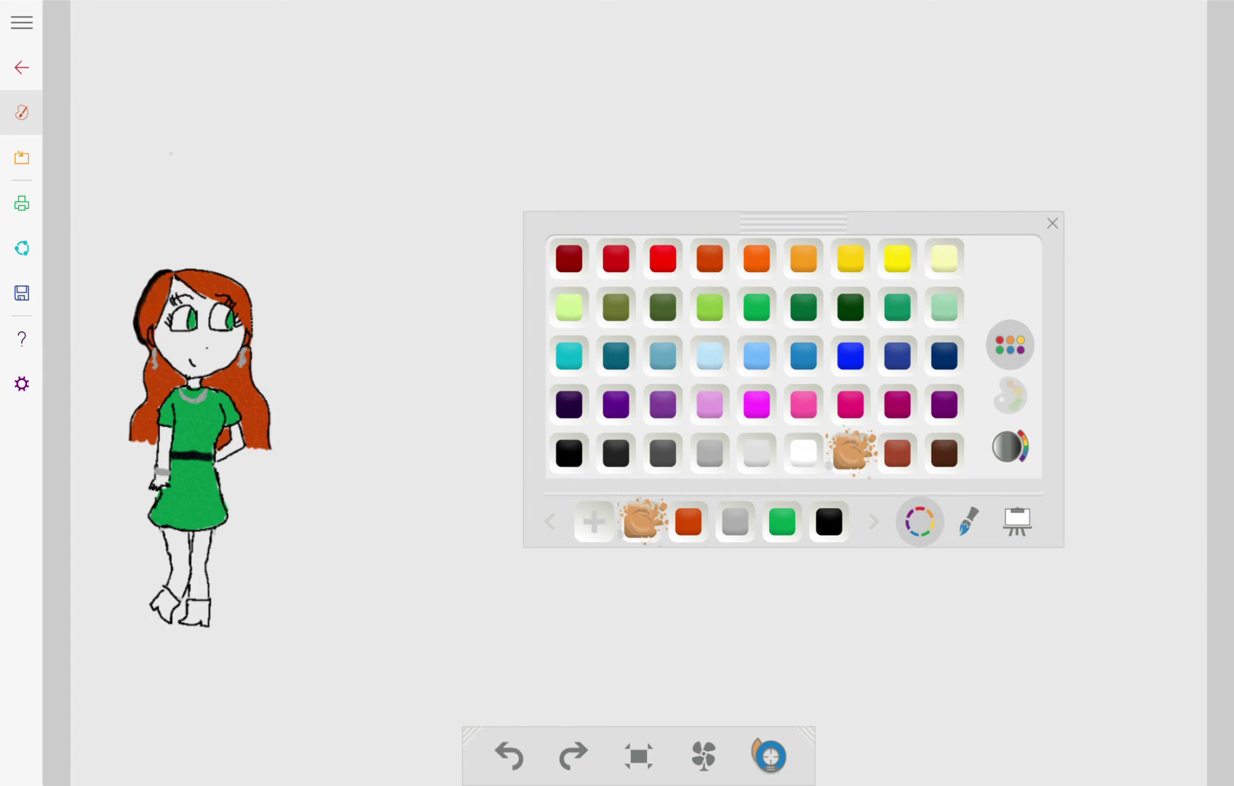
pyautogui.click(509, 756)
pyautogui.moveTo(509, 757); pyautogui.dragTo(490, 746)
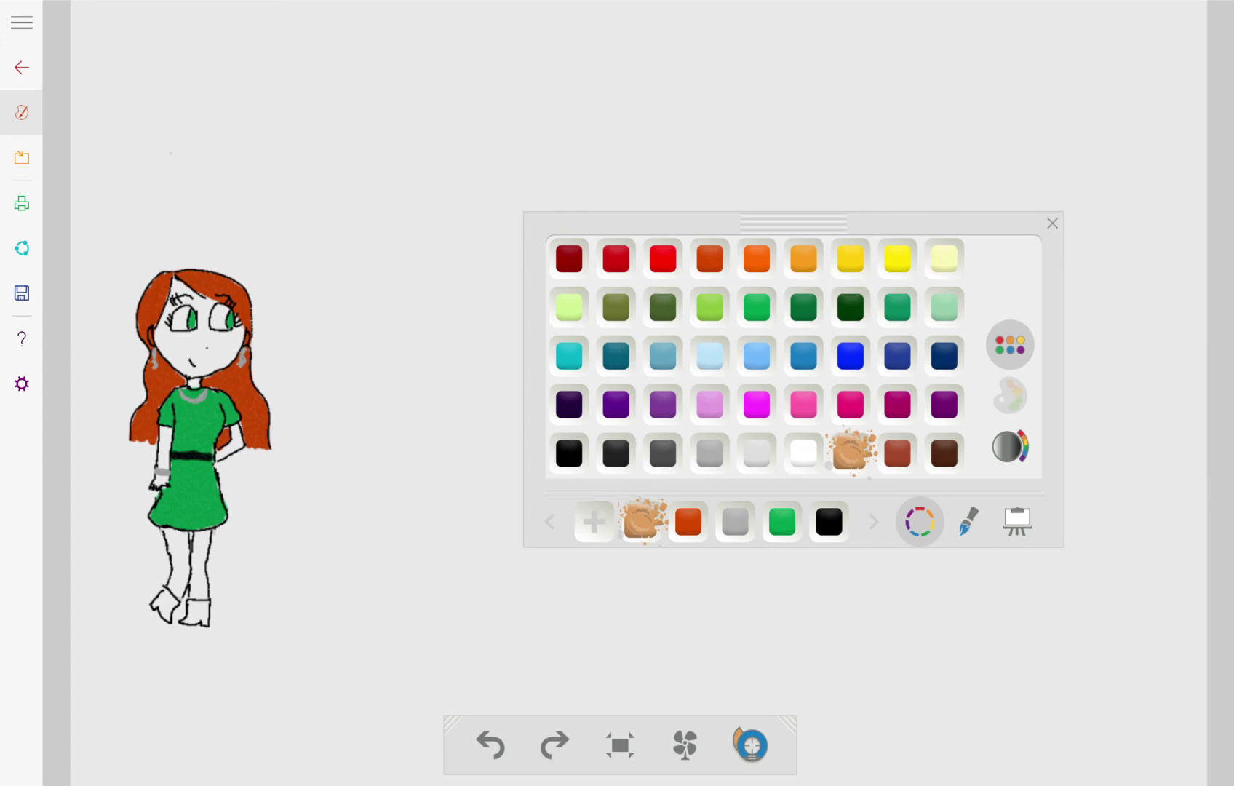
# Colour the girl's whole face and neck tan with the HB pencil, leaving the eyes white and green.
pyautogui.click(967, 521)
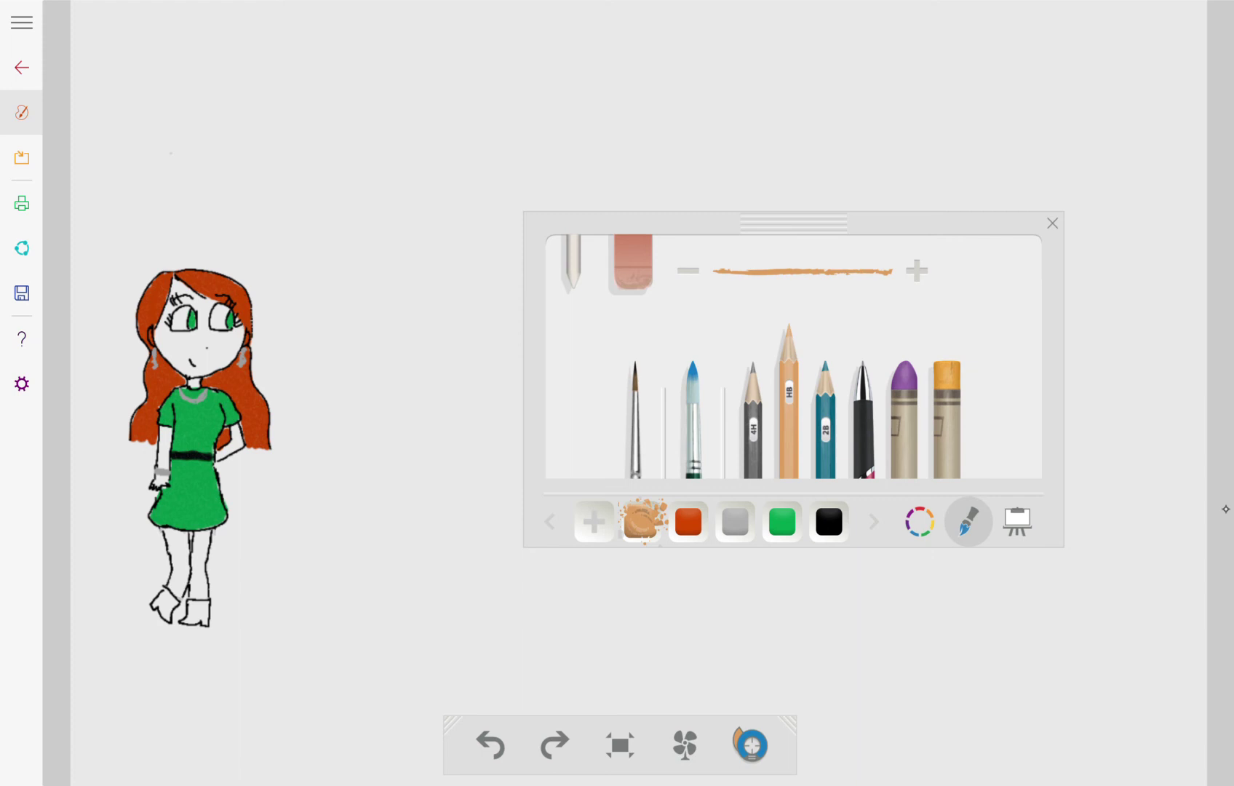
pyautogui.moveTo(151, 328); pyautogui.dragTo(151, 342)
pyautogui.moveTo(243, 337)
pyautogui.mouseDown()
pyautogui.moveTo(201, 371)
pyautogui.moveTo(213, 372)
pyautogui.mouseUp()
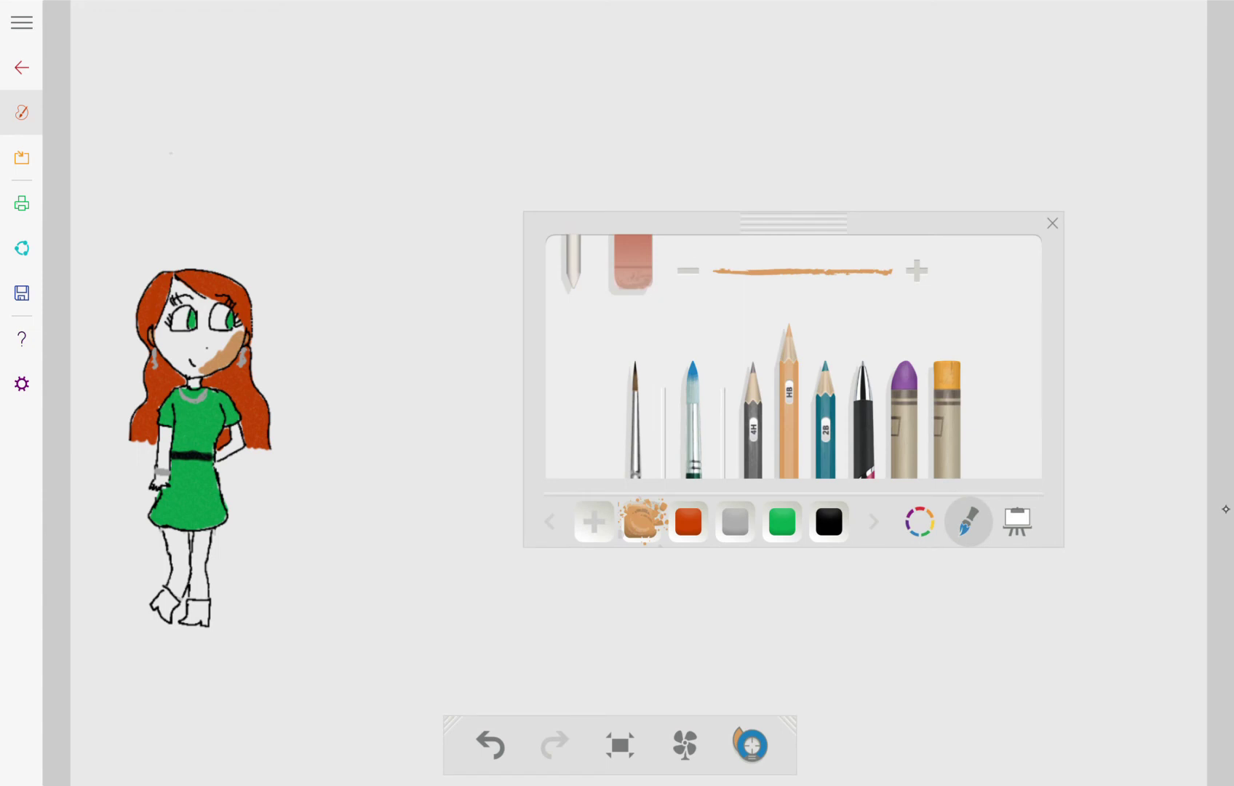
pyautogui.moveTo(201, 371)
pyautogui.mouseDown()
pyautogui.moveTo(190, 387)
pyautogui.moveTo(186, 366)
pyautogui.moveTo(164, 359)
pyautogui.moveTo(167, 311)
pyautogui.mouseUp()
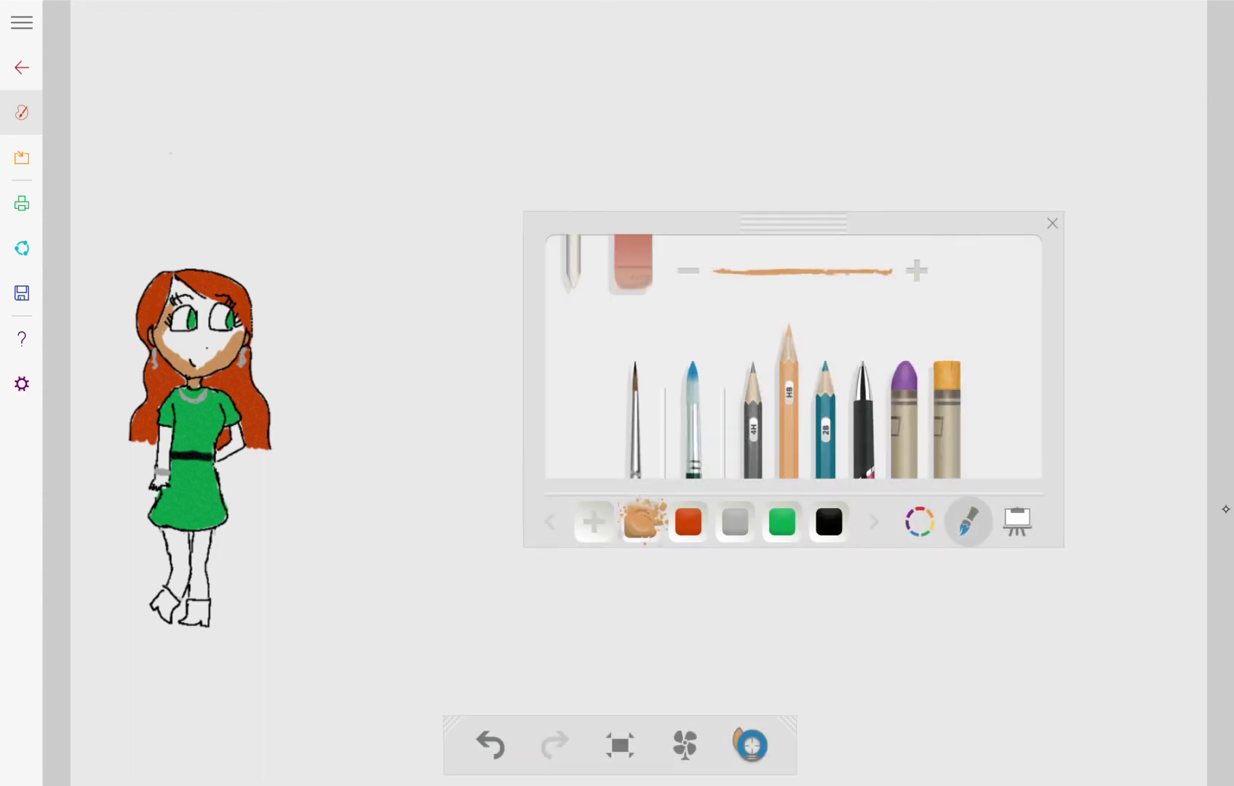
pyautogui.moveTo(170, 301)
pyautogui.mouseDown()
pyautogui.moveTo(186, 284)
pyautogui.moveTo(214, 297)
pyautogui.moveTo(207, 331)
pyautogui.moveTo(221, 336)
pyautogui.moveTo(243, 319)
pyautogui.moveTo(178, 298)
pyautogui.mouseUp()
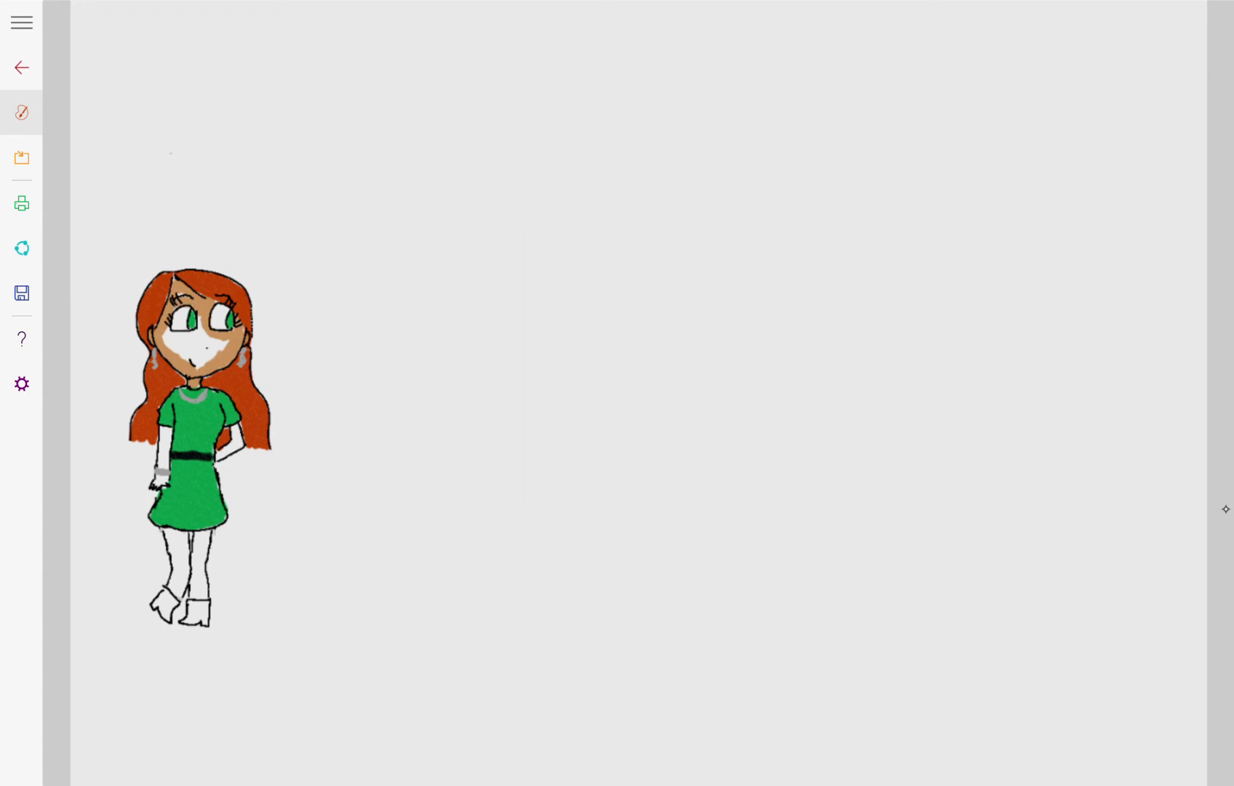
pyautogui.moveTo(202, 351); pyautogui.dragTo(167, 331)
pyautogui.moveTo(163, 339)
pyautogui.mouseDown()
pyautogui.moveTo(201, 363)
pyautogui.moveTo(207, 352)
pyautogui.moveTo(177, 334)
pyautogui.moveTo(199, 334)
pyautogui.moveTo(198, 318)
pyautogui.moveTo(211, 357)
pyautogui.moveTo(226, 346)
pyautogui.moveTo(203, 339)
pyautogui.mouseUp()
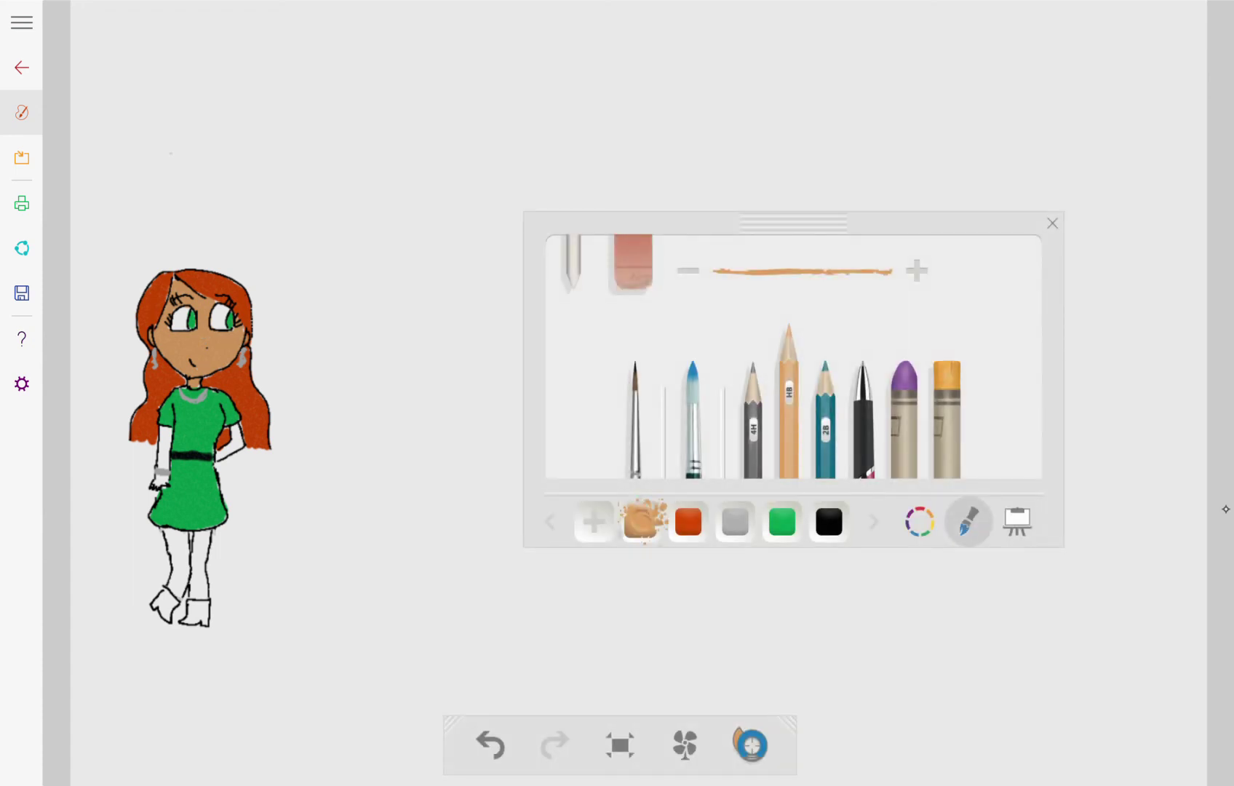
# Fill both of the girl's arms and the hand below the bracelet with the same tan.
pyautogui.moveTo(165, 437)
pyautogui.mouseDown()
pyautogui.moveTo(170, 429)
pyautogui.moveTo(166, 485)
pyautogui.moveTo(159, 467)
pyautogui.moveTo(168, 470)
pyautogui.mouseUp()
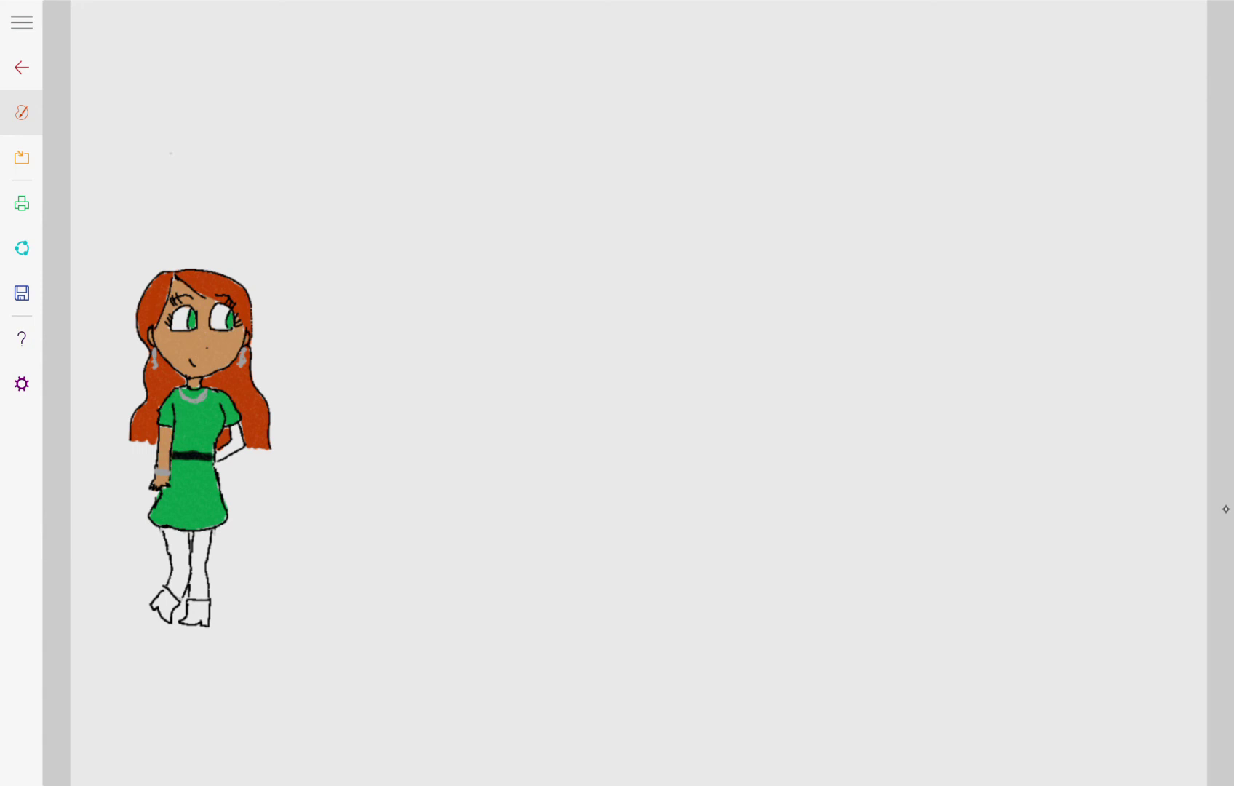
pyautogui.moveTo(235, 428)
pyautogui.mouseDown()
pyautogui.moveTo(239, 445)
pyautogui.moveTo(219, 464)
pyautogui.mouseUp()
pyautogui.click(639, 424)
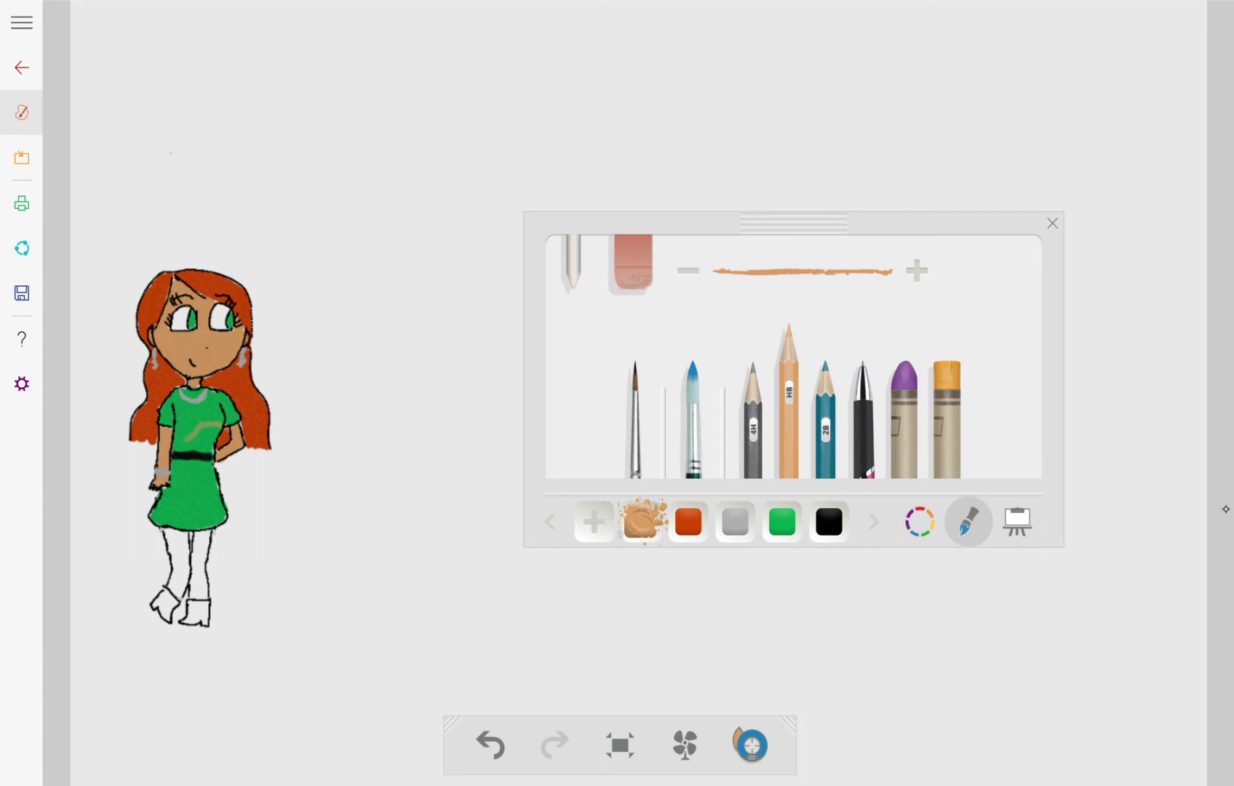
# Fill both legs tan from the dress hem down to the boots.
pyautogui.moveTo(203, 422); pyautogui.dragTo(171, 589)
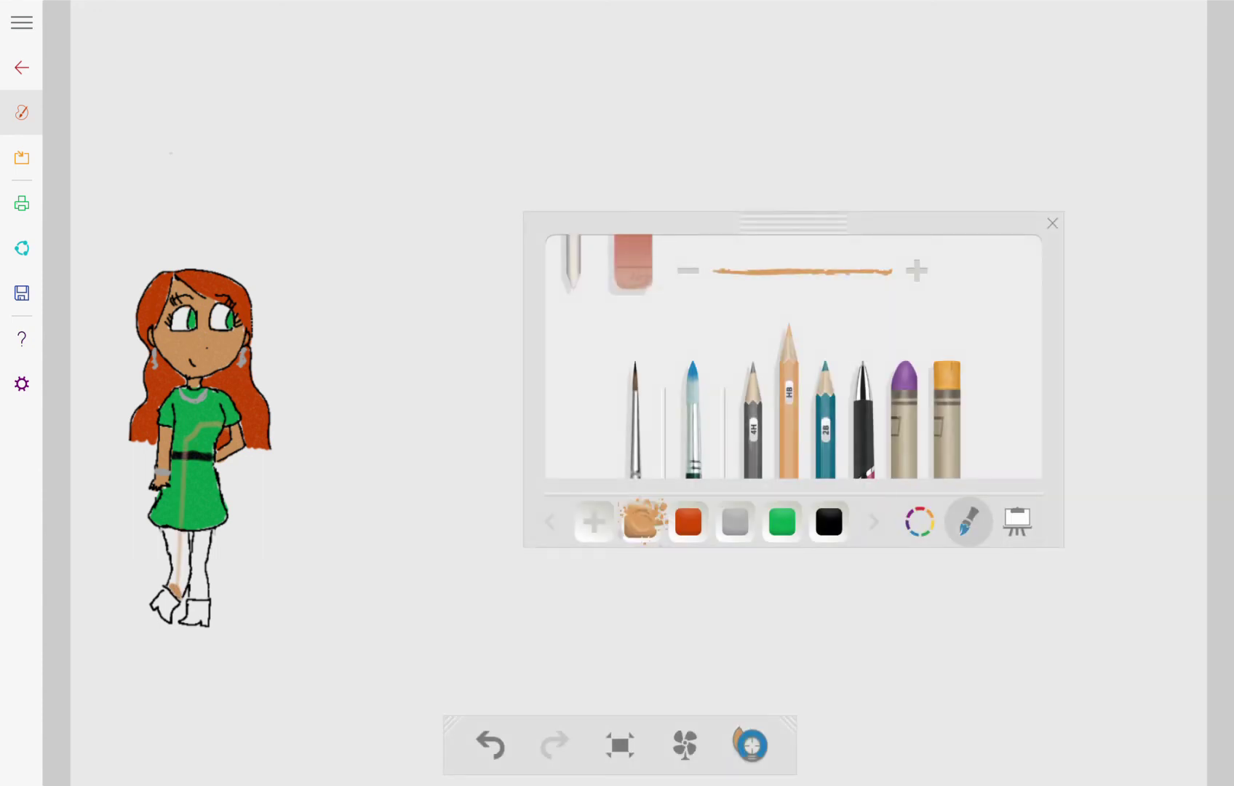
pyautogui.hotkey('ctrl', 'z')
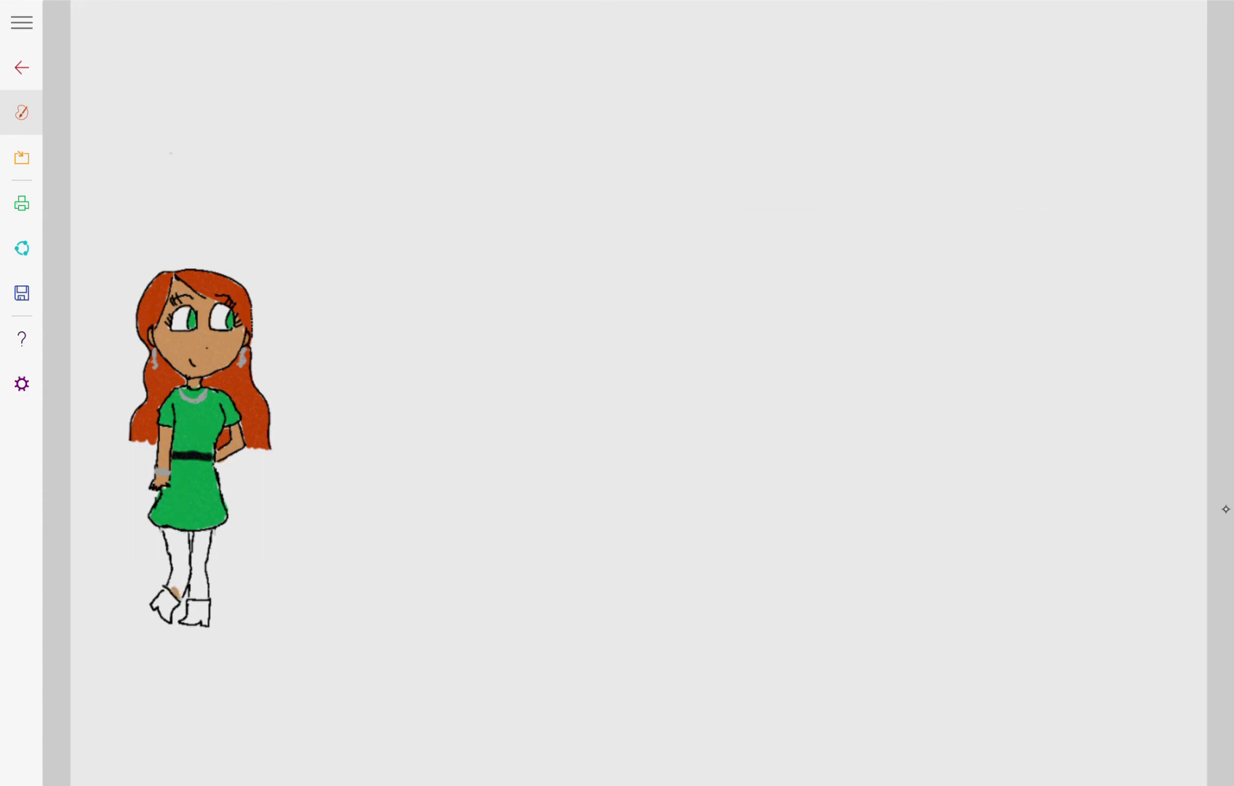
pyautogui.moveTo(170, 580)
pyautogui.mouseDown()
pyautogui.moveTo(184, 593)
pyautogui.moveTo(174, 542)
pyautogui.mouseUp()
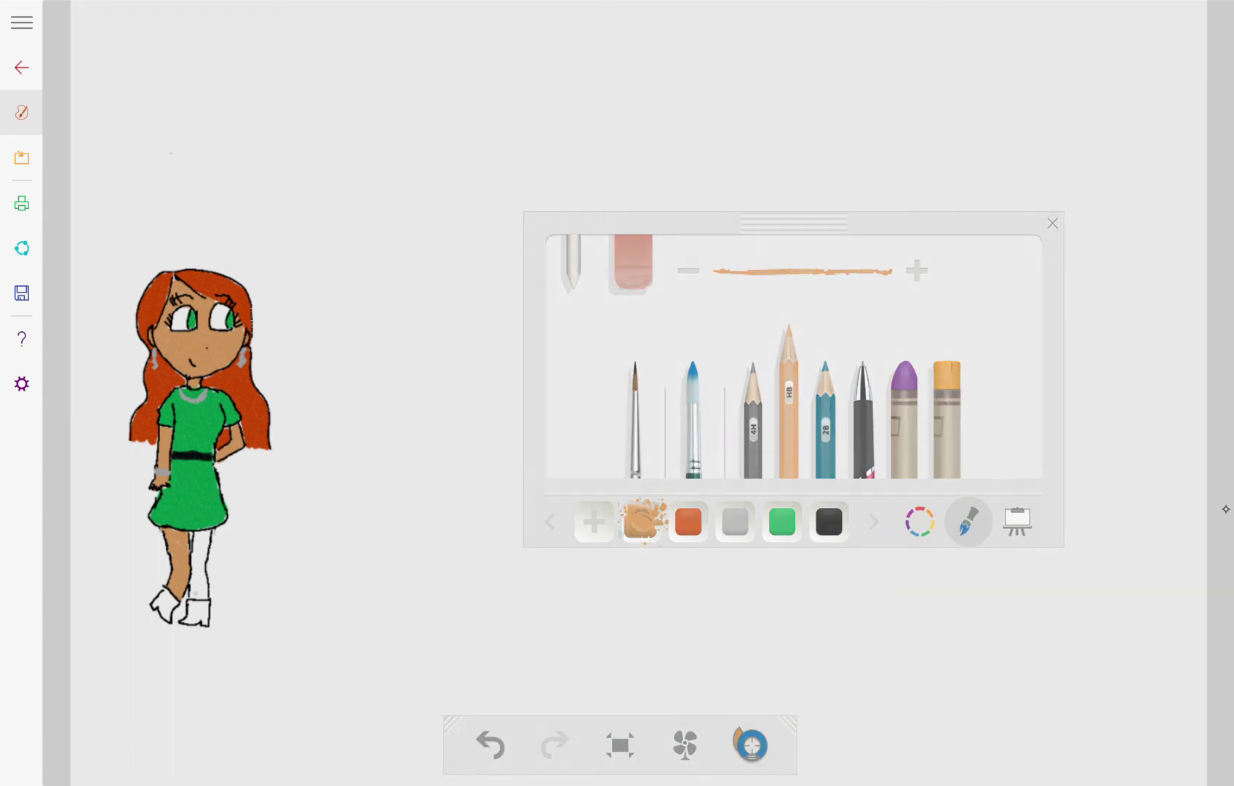
pyautogui.moveTo(194, 595)
pyautogui.mouseDown()
pyautogui.moveTo(206, 598)
pyautogui.moveTo(196, 572)
pyautogui.moveTo(193, 590)
pyautogui.moveTo(202, 531)
pyautogui.moveTo(194, 560)
pyautogui.mouseUp()
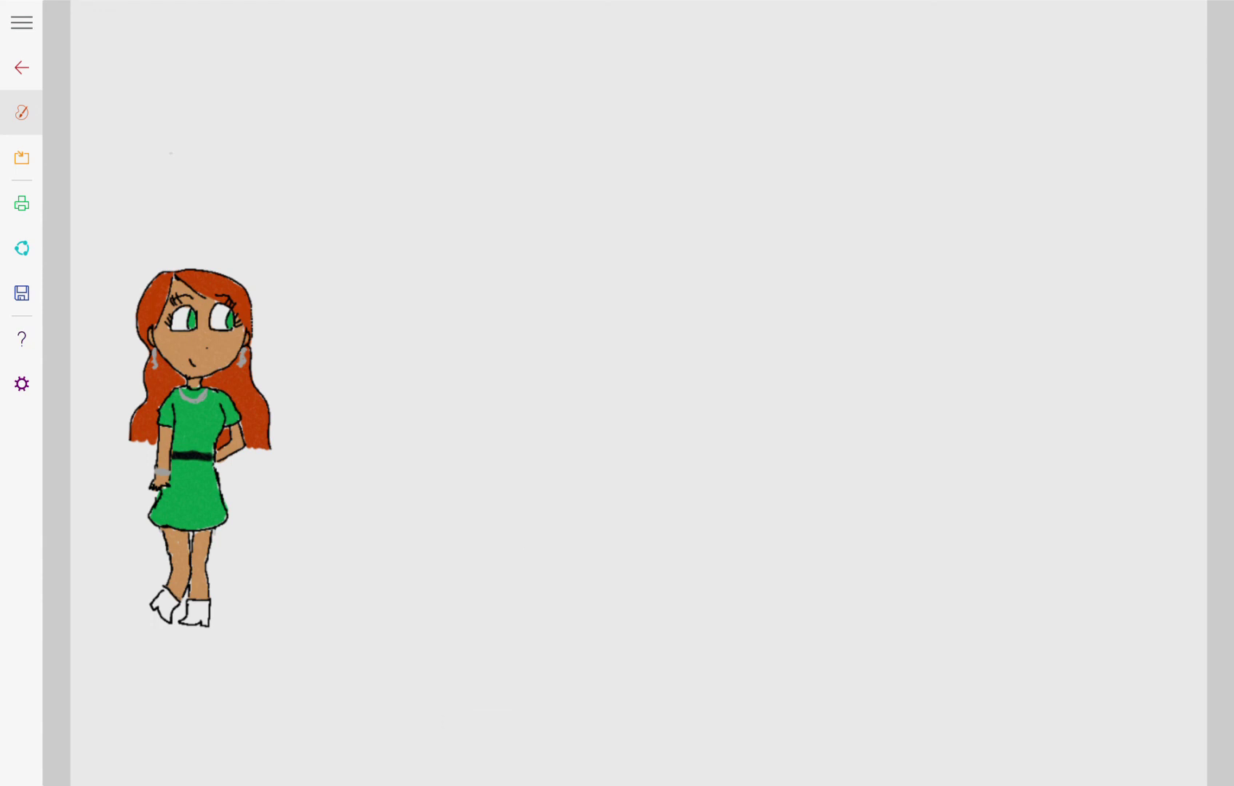
# Colour both of the girl's heeled boots solid black.
pyautogui.click(828, 522)
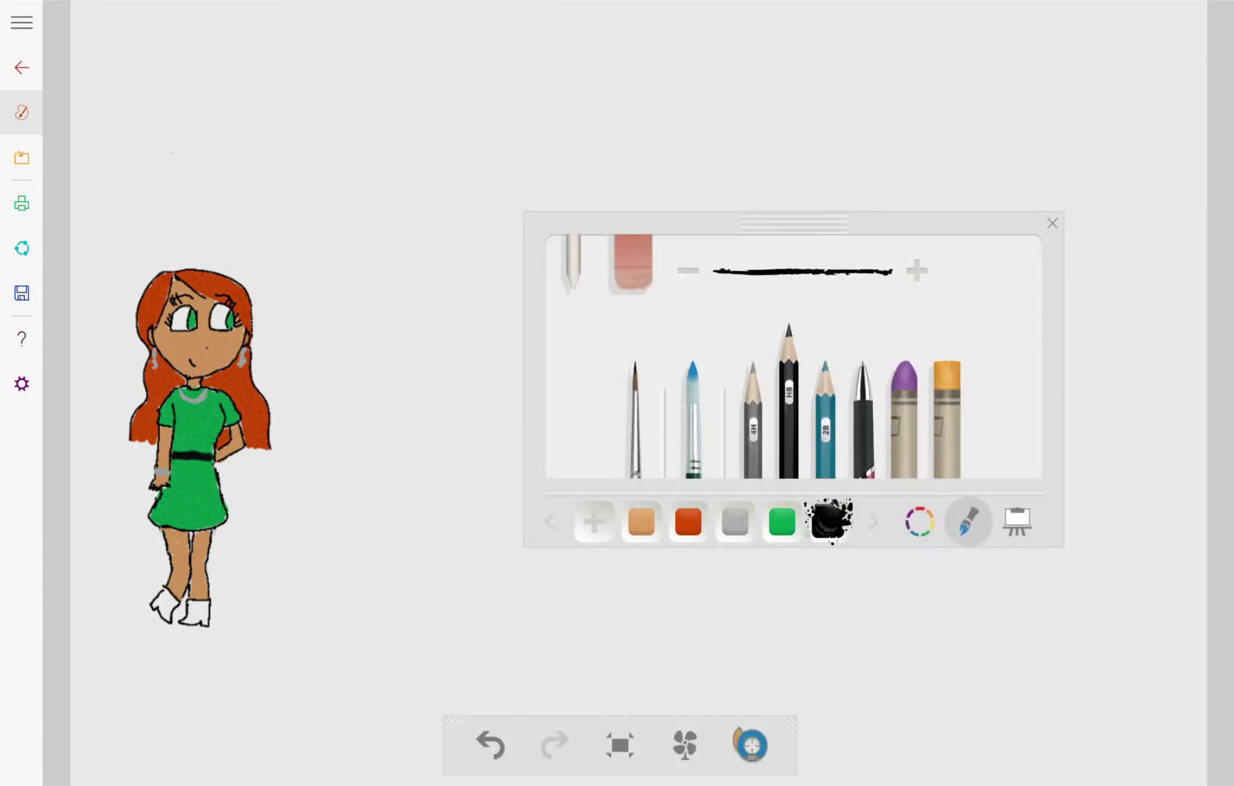
pyautogui.moveTo(152, 603)
pyautogui.mouseDown()
pyautogui.moveTo(165, 591)
pyautogui.moveTo(175, 605)
pyautogui.moveTo(161, 619)
pyautogui.moveTo(166, 605)
pyautogui.mouseUp()
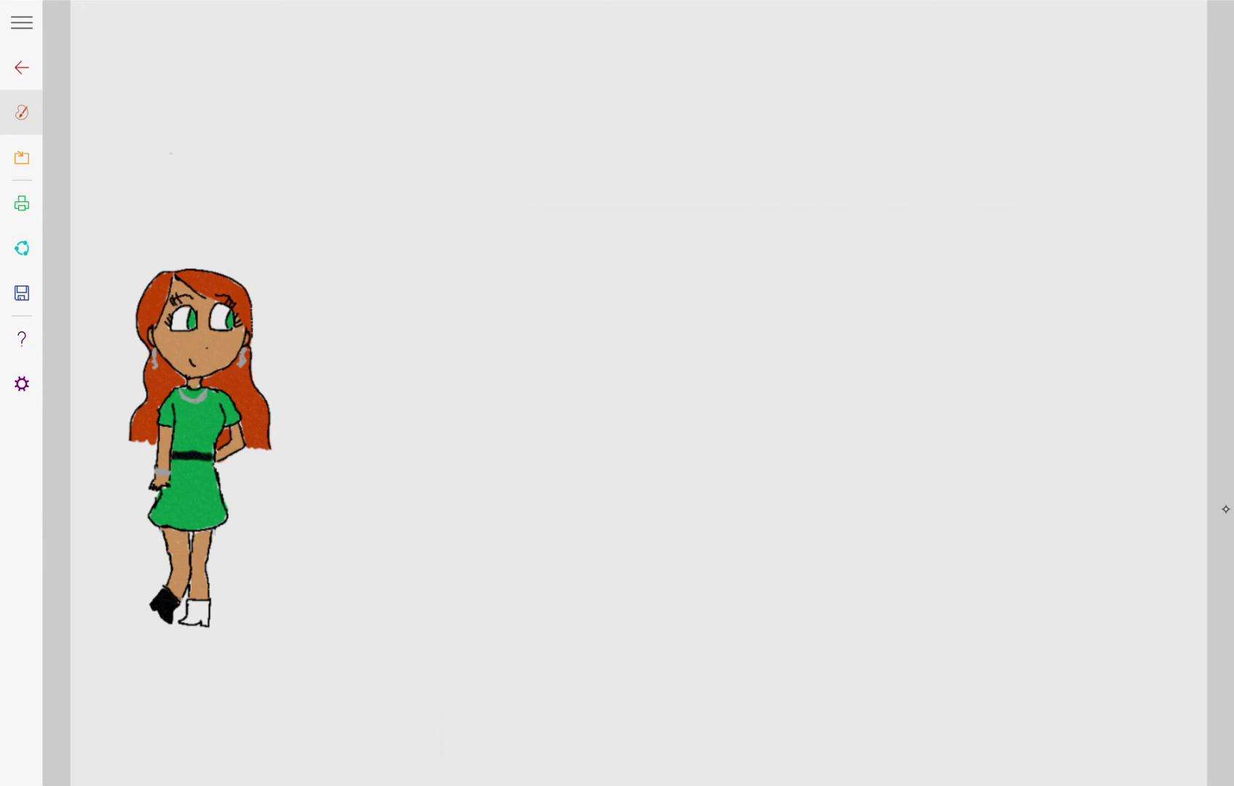
pyautogui.moveTo(187, 625)
pyautogui.mouseDown()
pyautogui.moveTo(207, 604)
pyautogui.moveTo(206, 623)
pyautogui.moveTo(179, 624)
pyautogui.mouseUp()
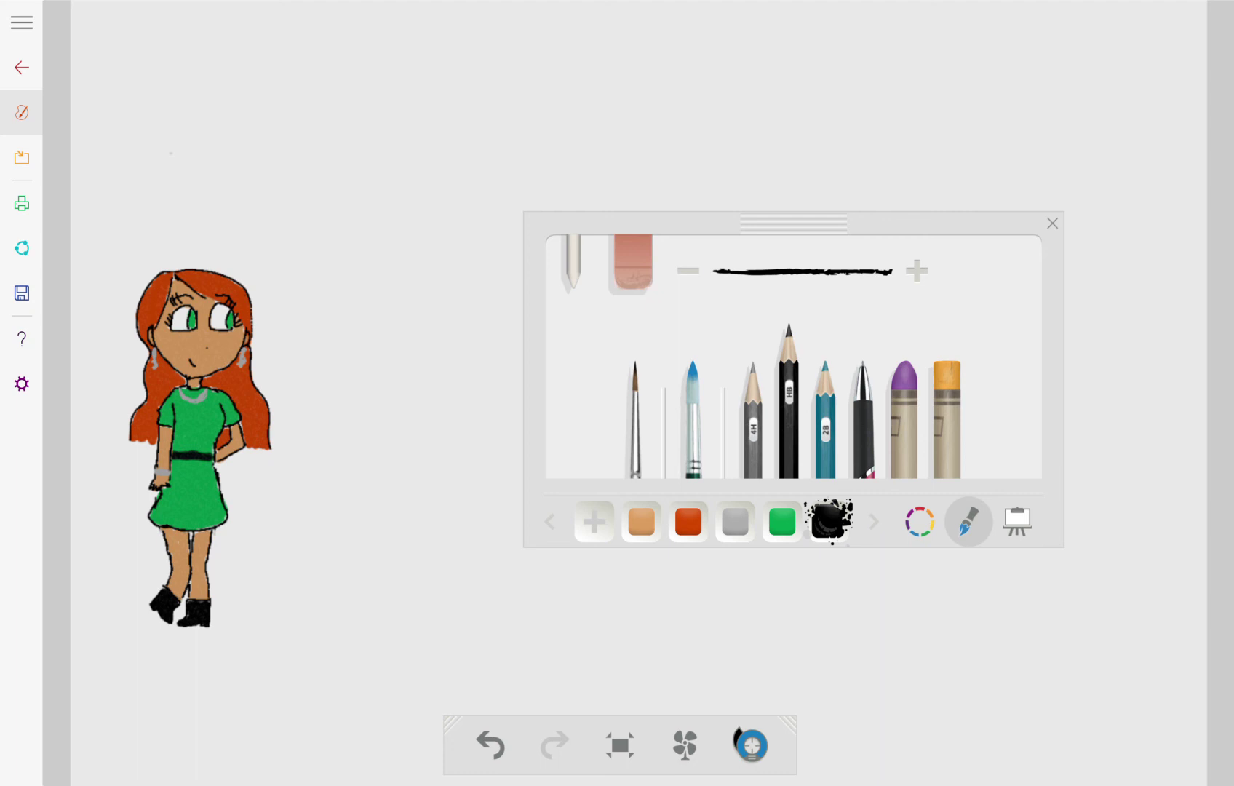
# Open the saved painting labelled "contrast" and change its paper to the plain untextured one, moving the palette clear of the characters.
pyautogui.click(22, 67)
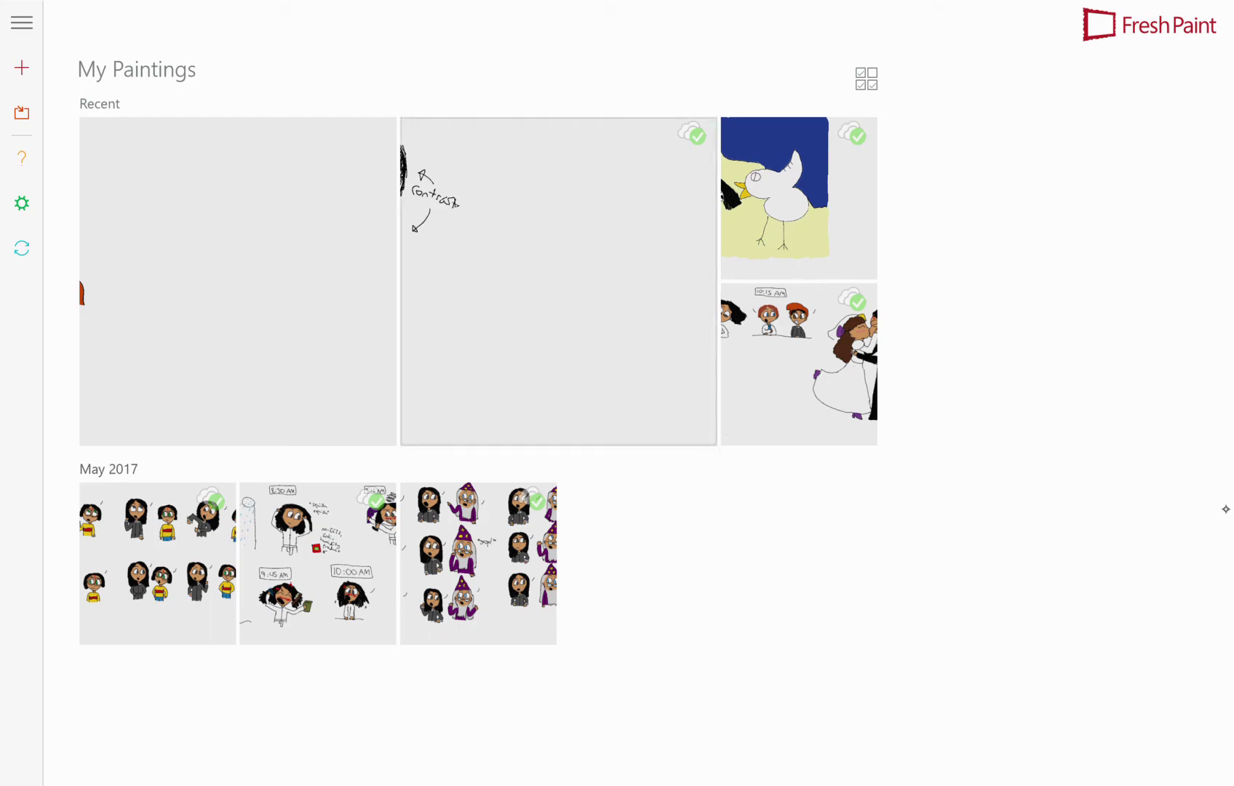
pyautogui.click(558, 281)
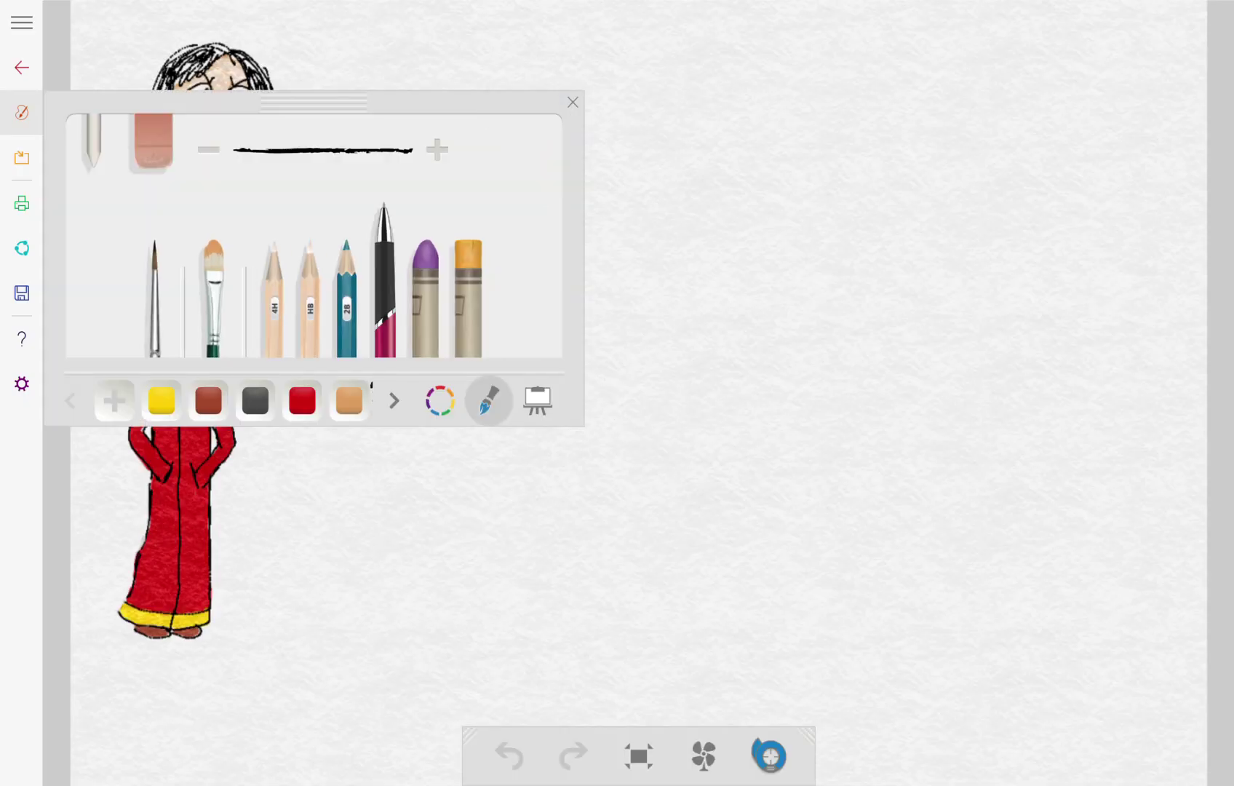
pyautogui.click(537, 399)
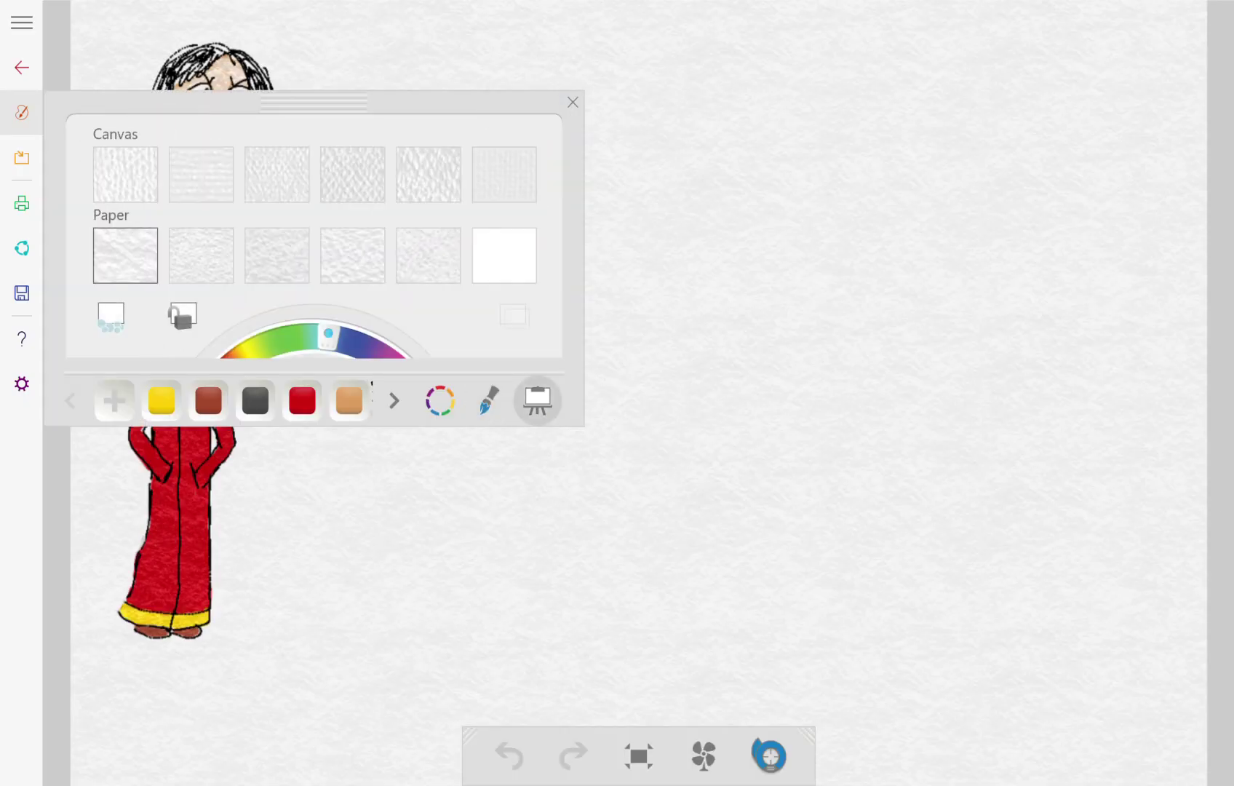
pyautogui.moveTo(314, 102); pyautogui.dragTo(843, 332)
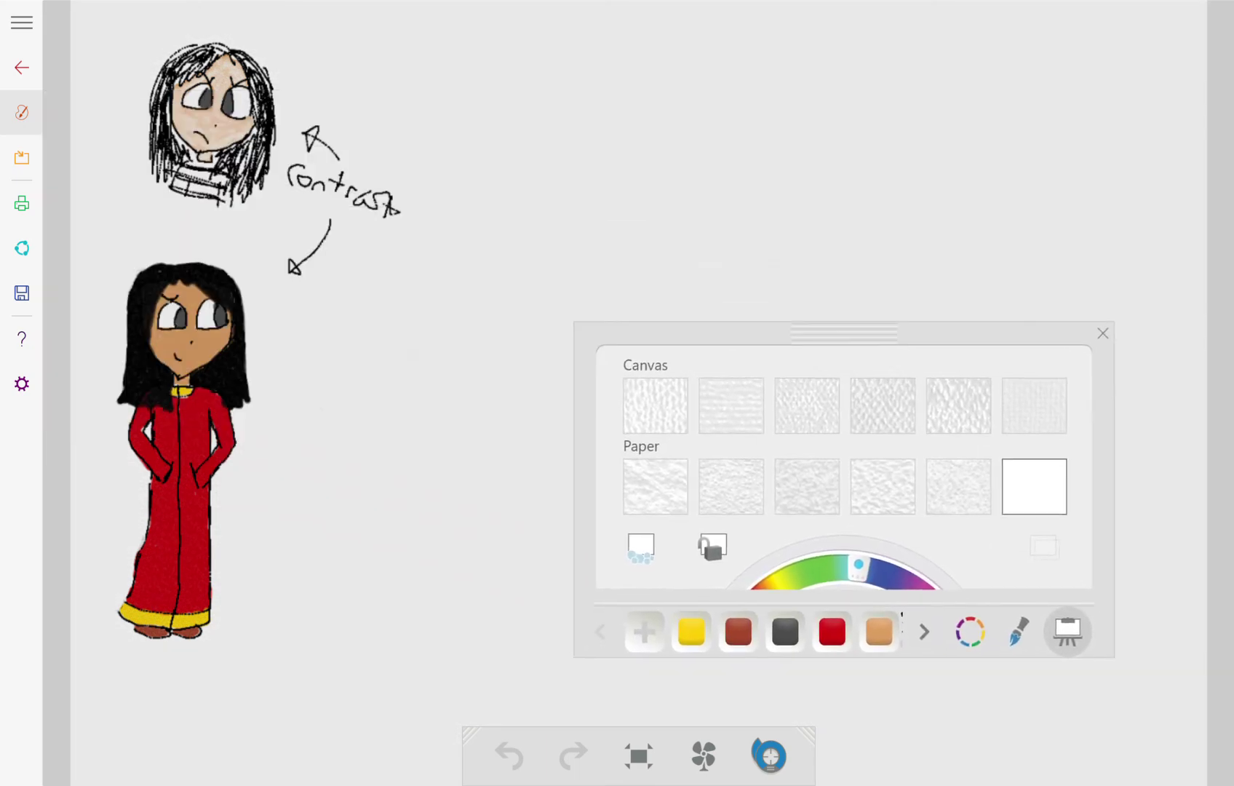
# Compare the two saved paintings by alternating between the green-dressed girl and the contrast characters, finishing on the girl.
pyautogui.click(22, 67)
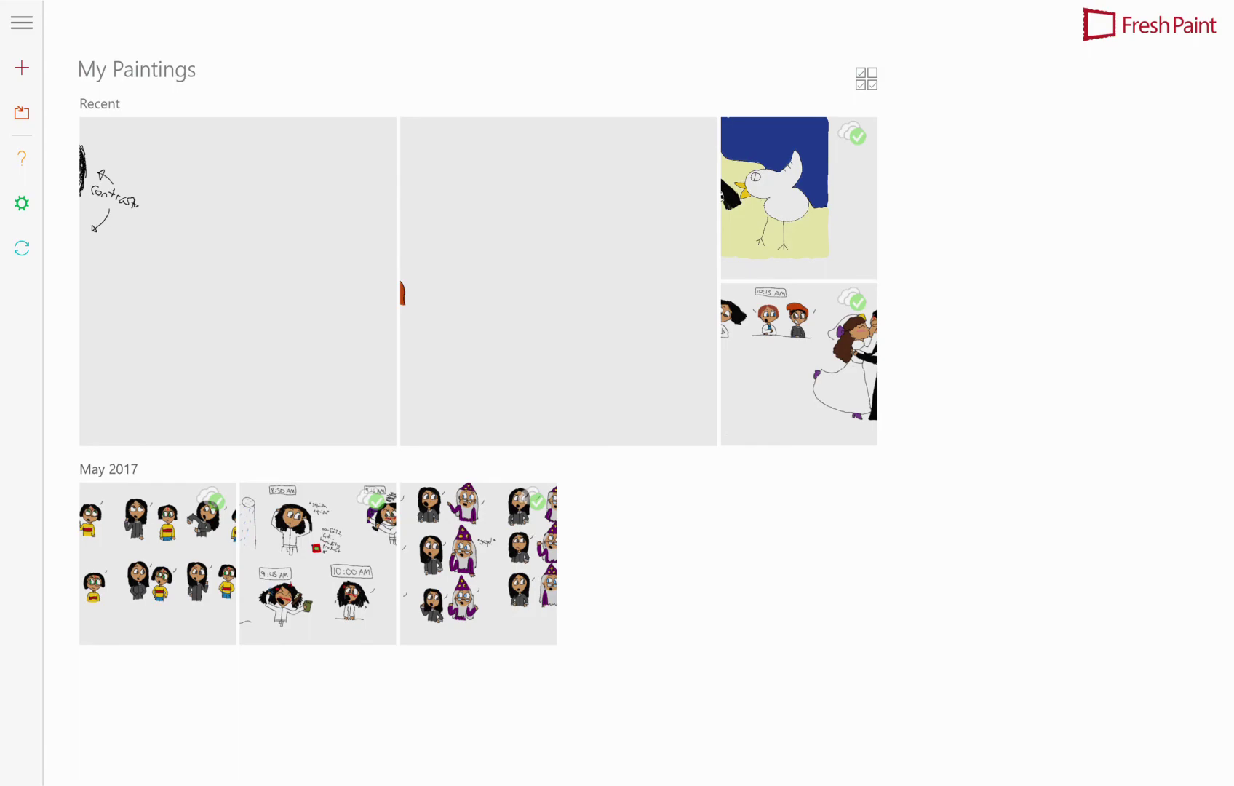
pyautogui.click(558, 280)
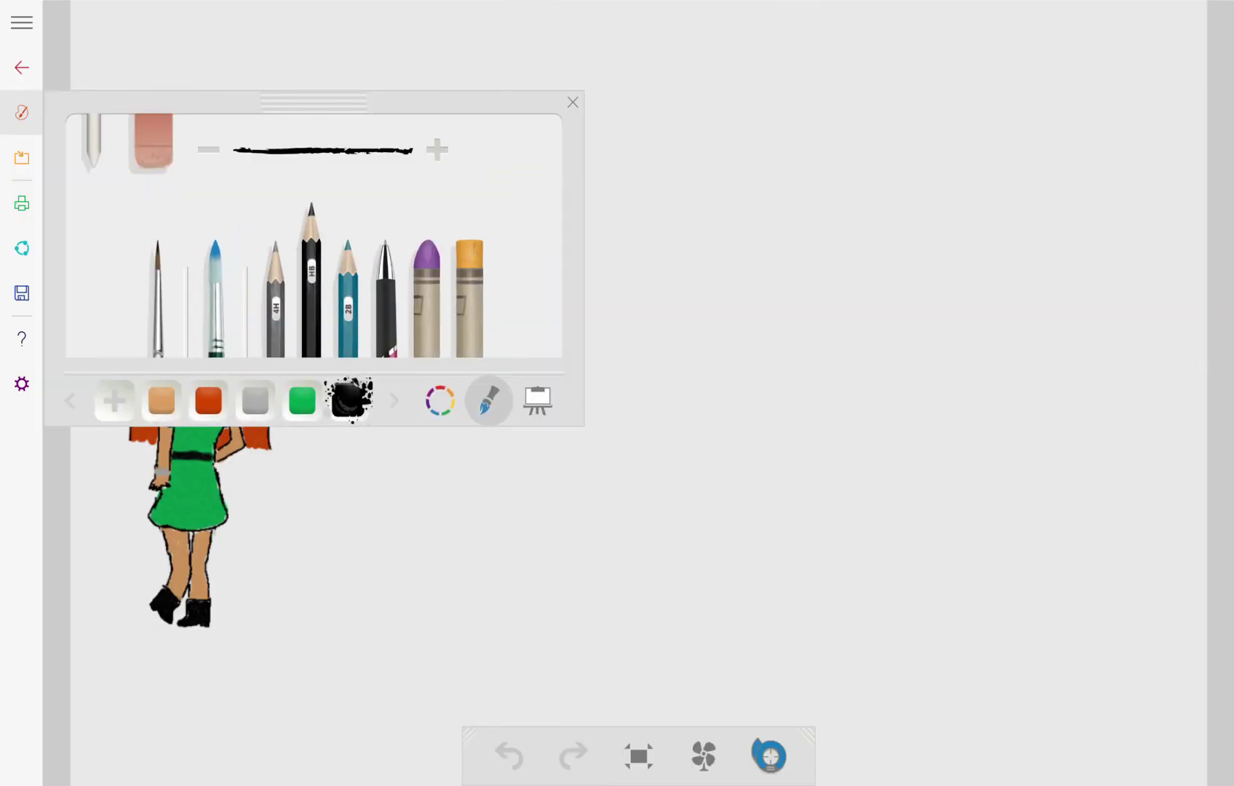
pyautogui.click(22, 67)
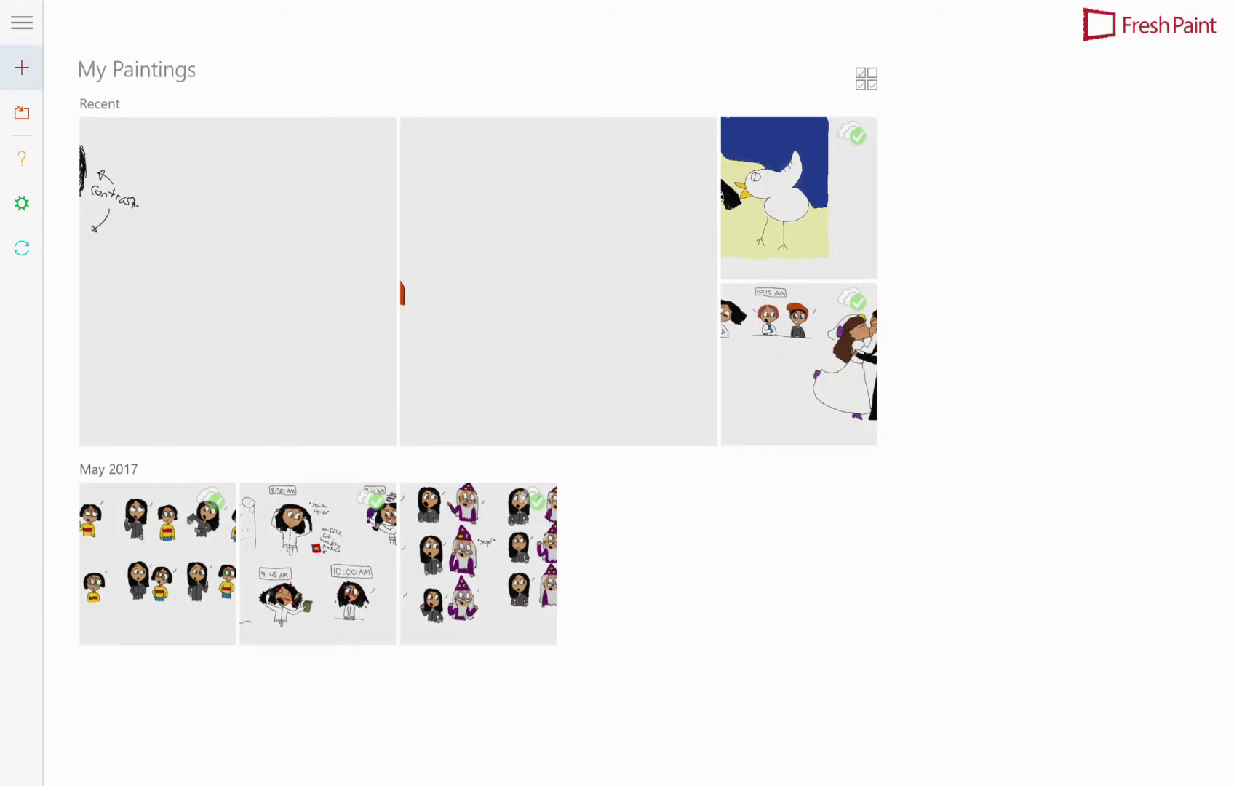
pyautogui.click(238, 281)
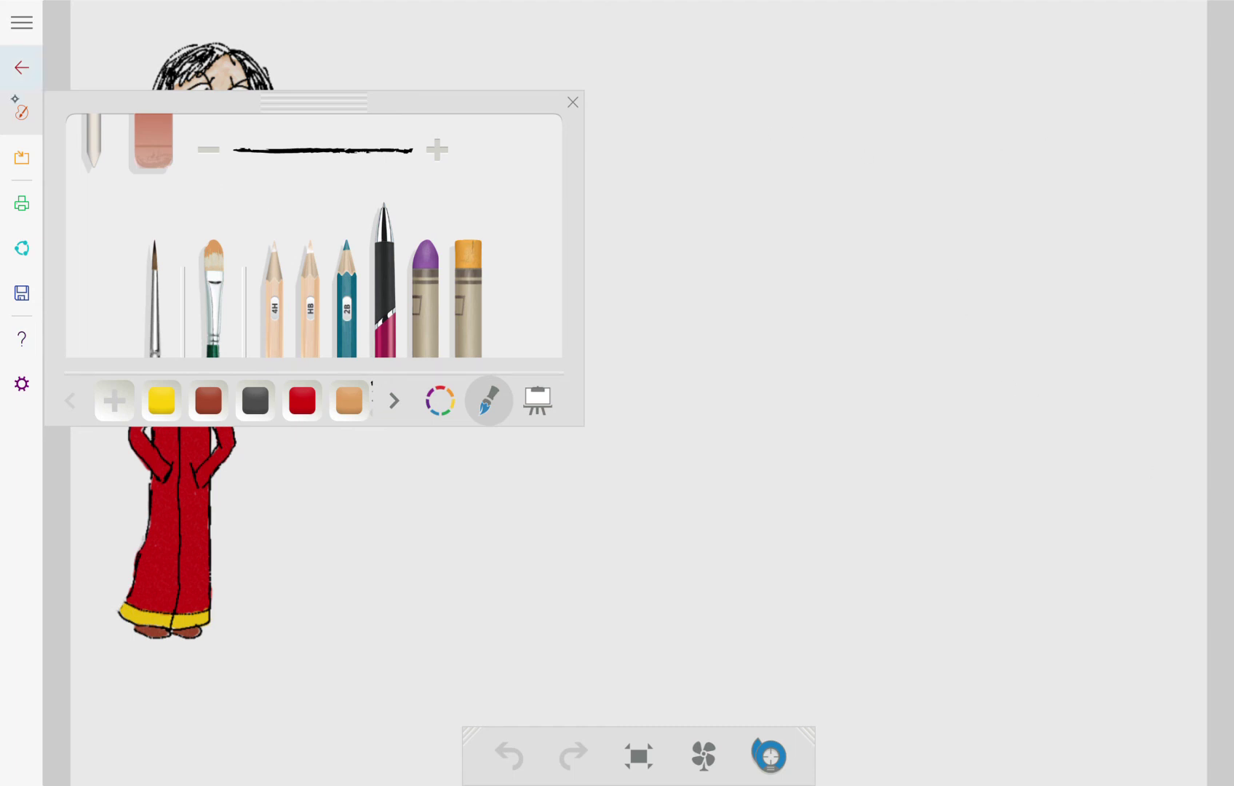
pyautogui.click(26, 91)
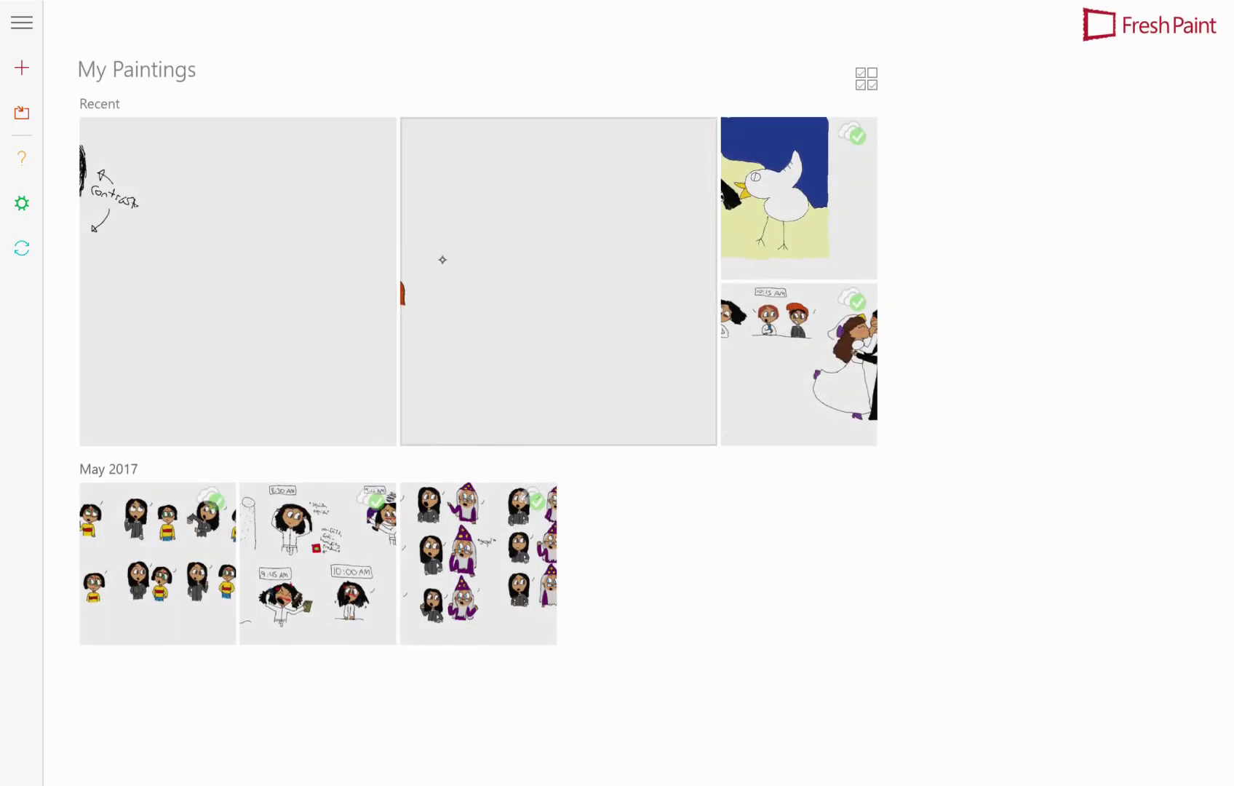
pyautogui.click(457, 266)
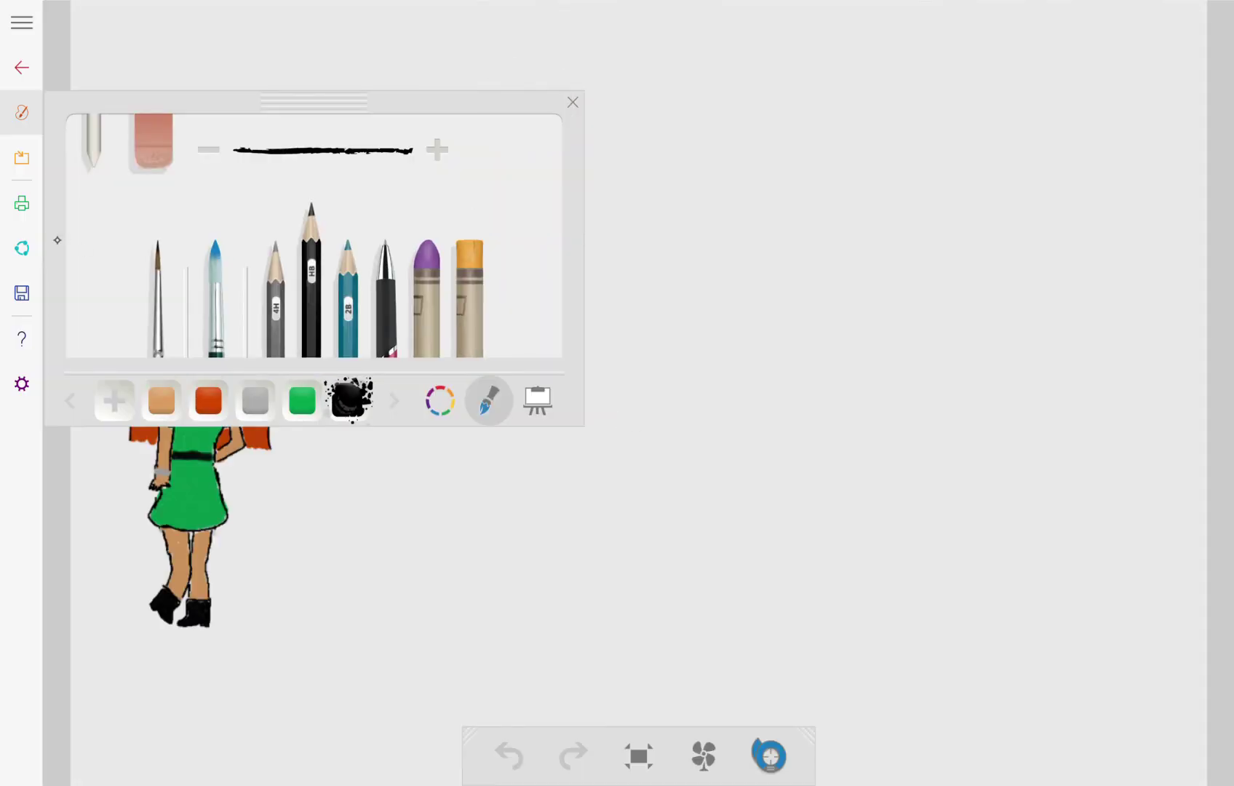